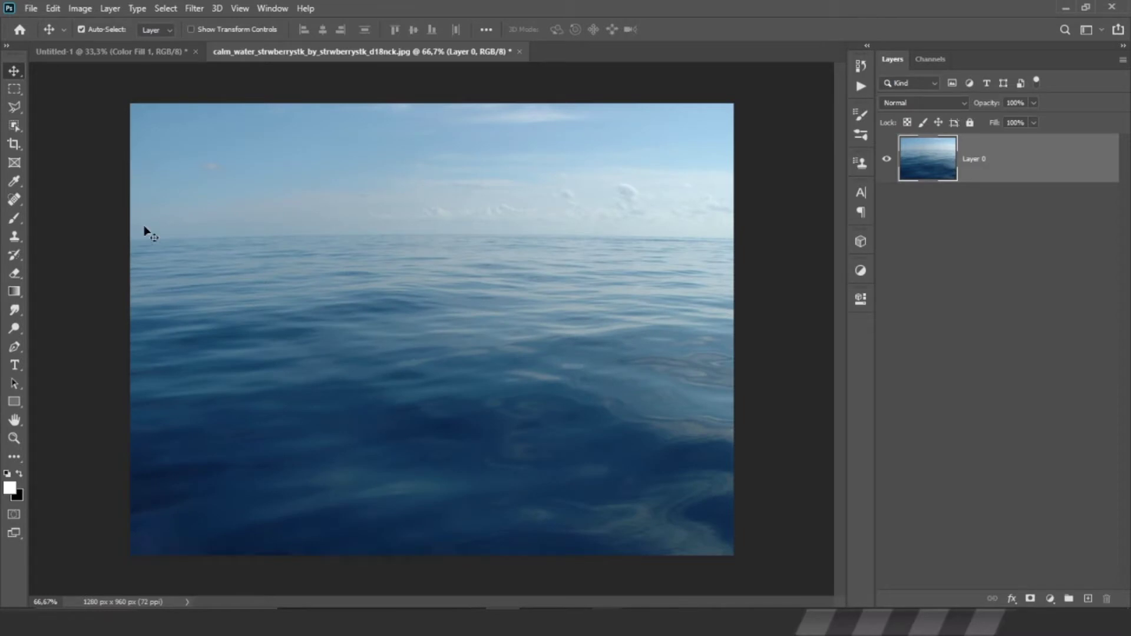
- Copy the sea photo into Untitled-1 and scale it across the lower canvas
key(m)
drag(127, 200, 788, 550)
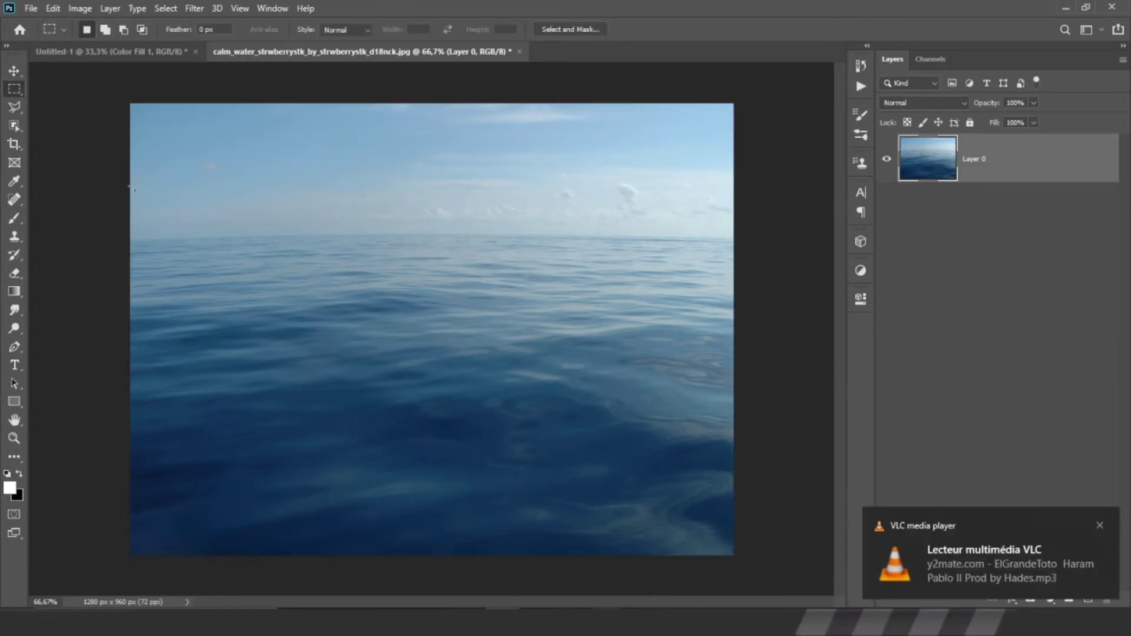
drag(129, 194, 784, 557)
key(ctrl+j)
click(112, 52)
key(ctrl+v)
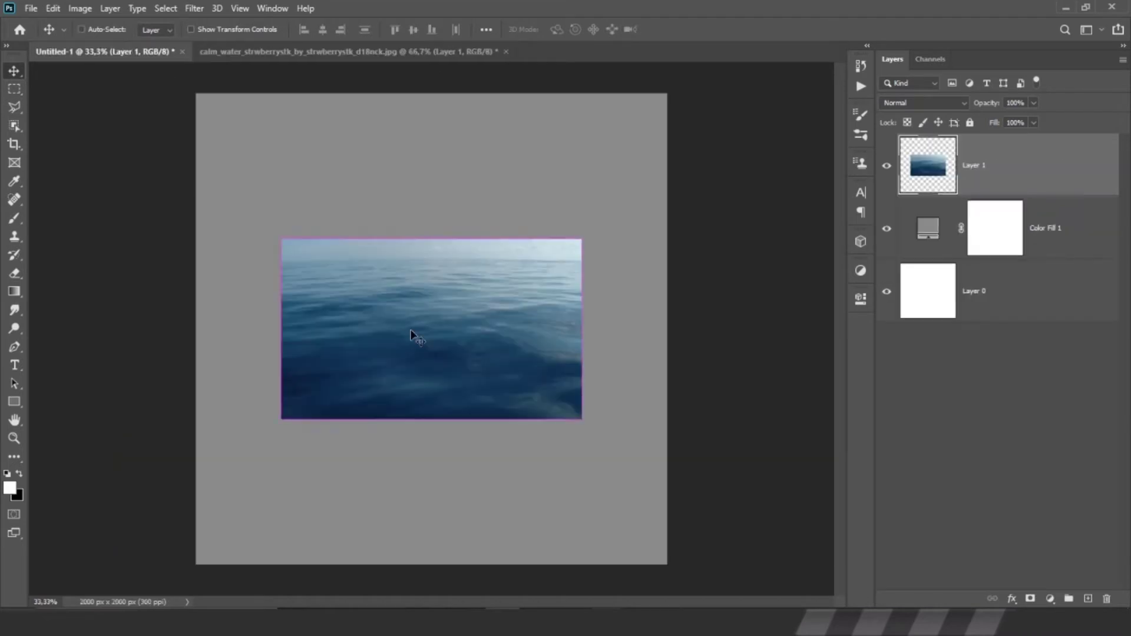
key(ctrl+t)
drag(412, 323, 450, 485)
key(Return)
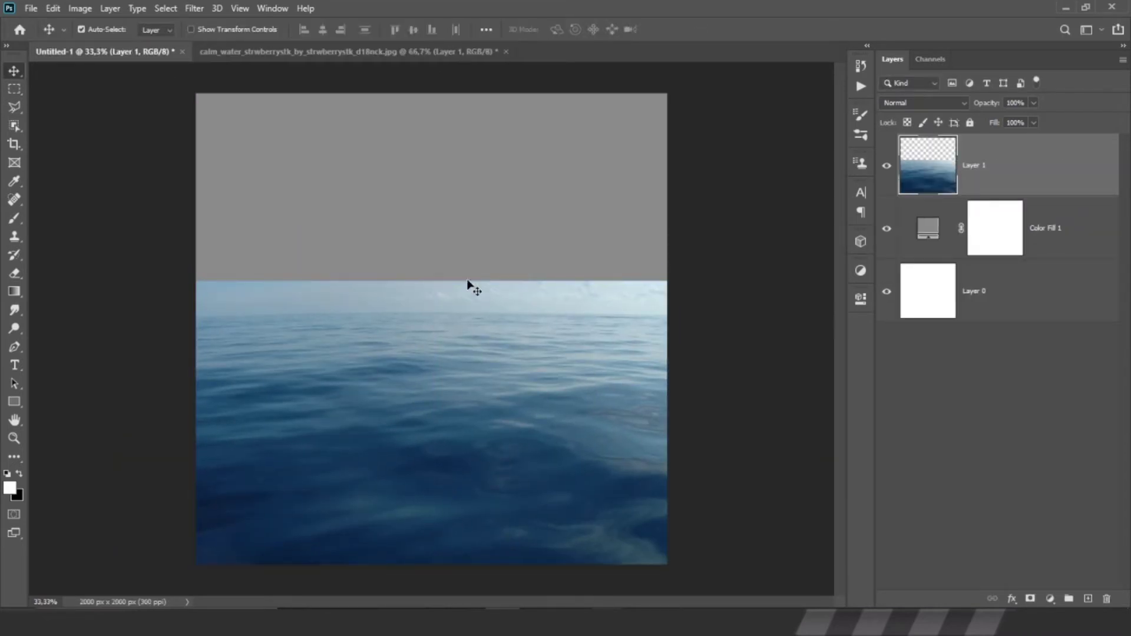
- Soft-erase the sea's hard horizon edge so it fades out
key(e)
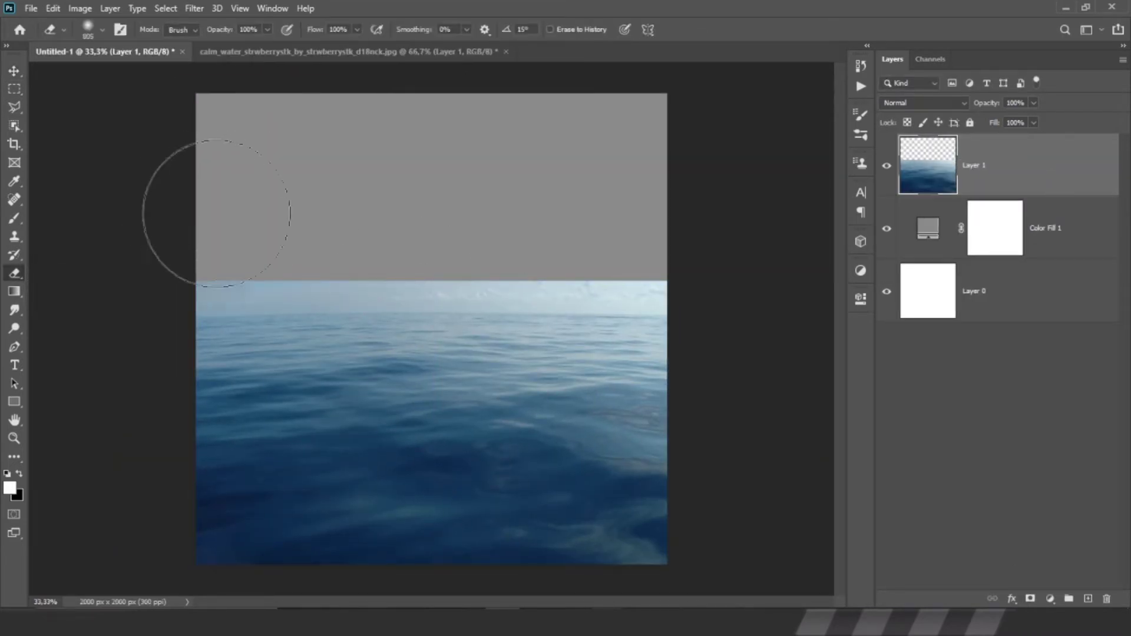
drag(205, 202, 660, 202)
right_click(448, 237)
key(Return)
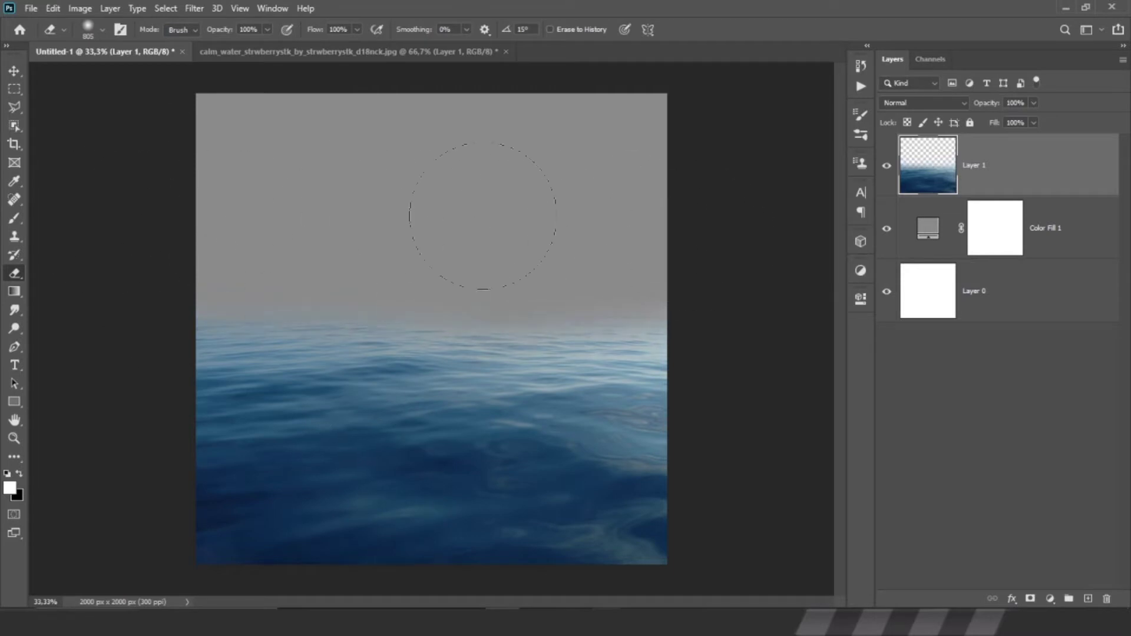
- Add a clipped Hue/Saturation at -66 saturation and a darkening Levels adjustment to the sea
click(861, 271)
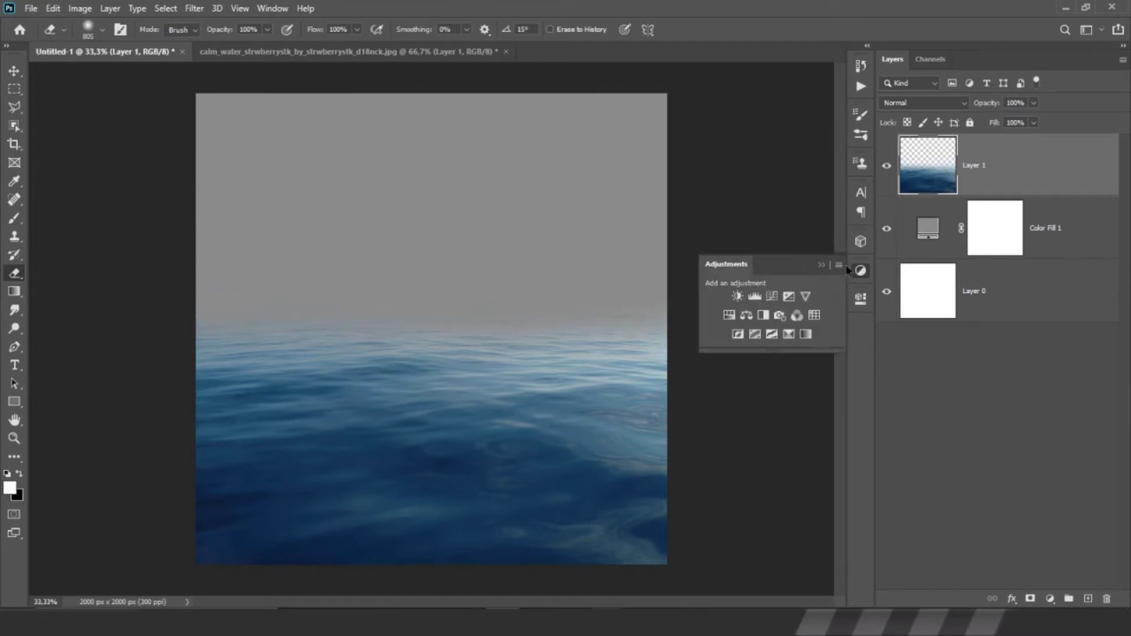
click(744, 313)
drag(762, 422, 722, 422)
alt+click(996, 196)
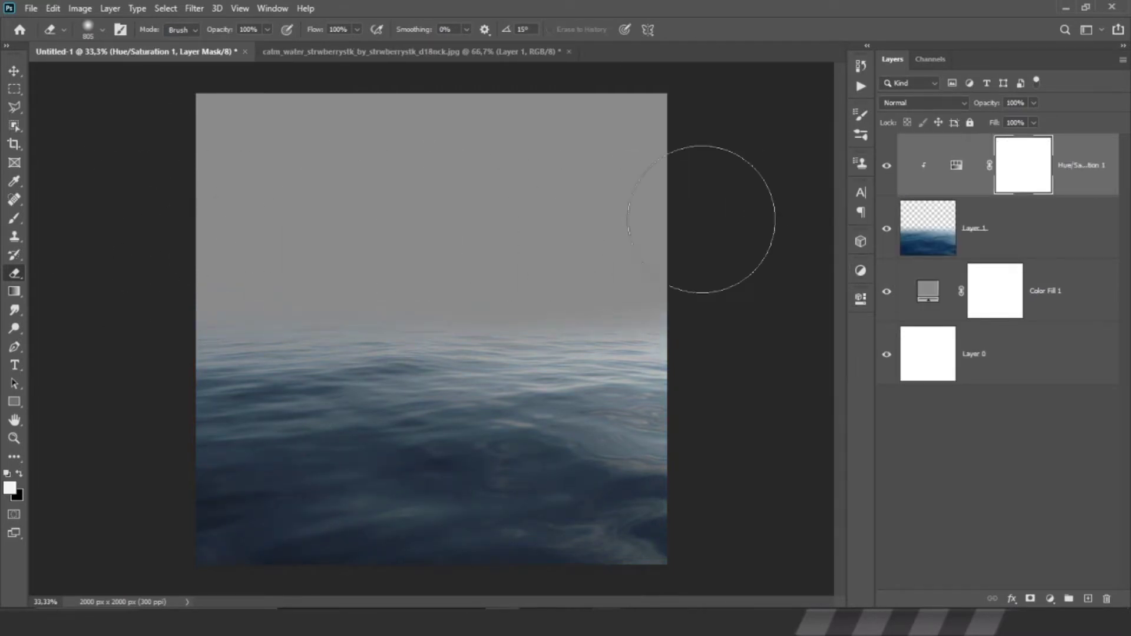
click(1050, 599)
click(1053, 409)
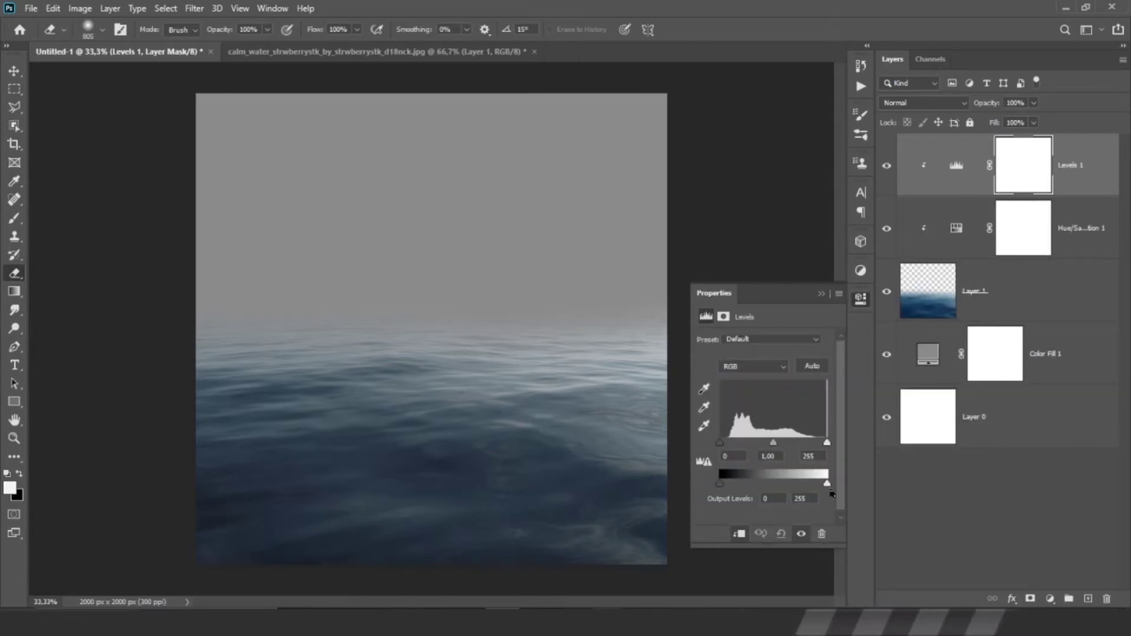
drag(720, 442, 736, 443)
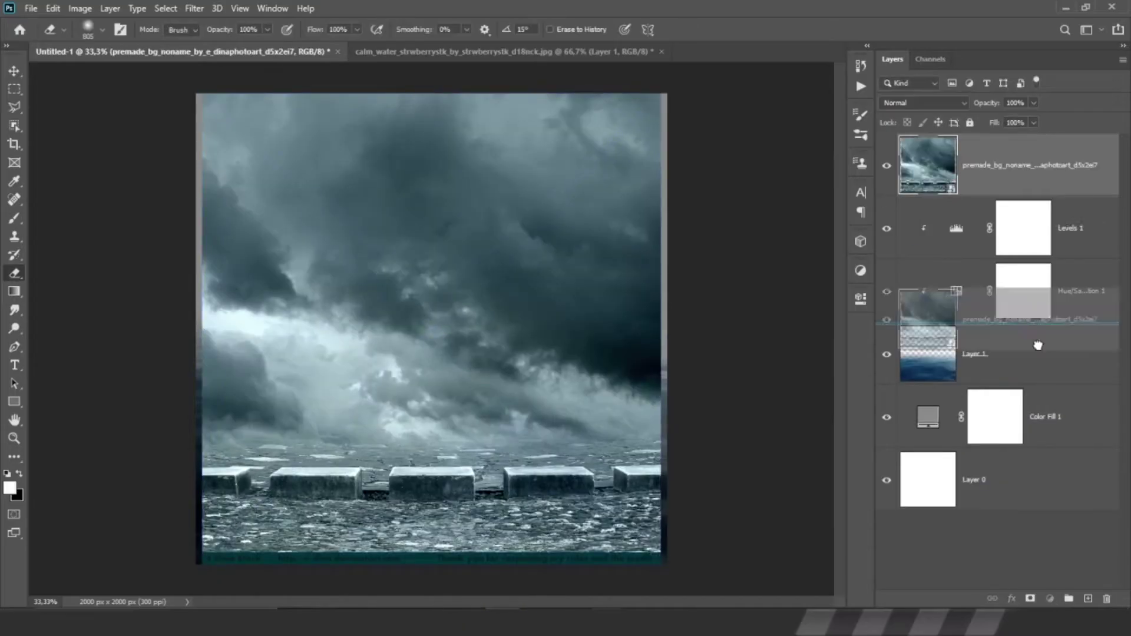
- Place the storm photo below the sea layer, enlarged to fill the canvas
drag(943, 160, 943, 330)
drag(475, 281, 475, 286)
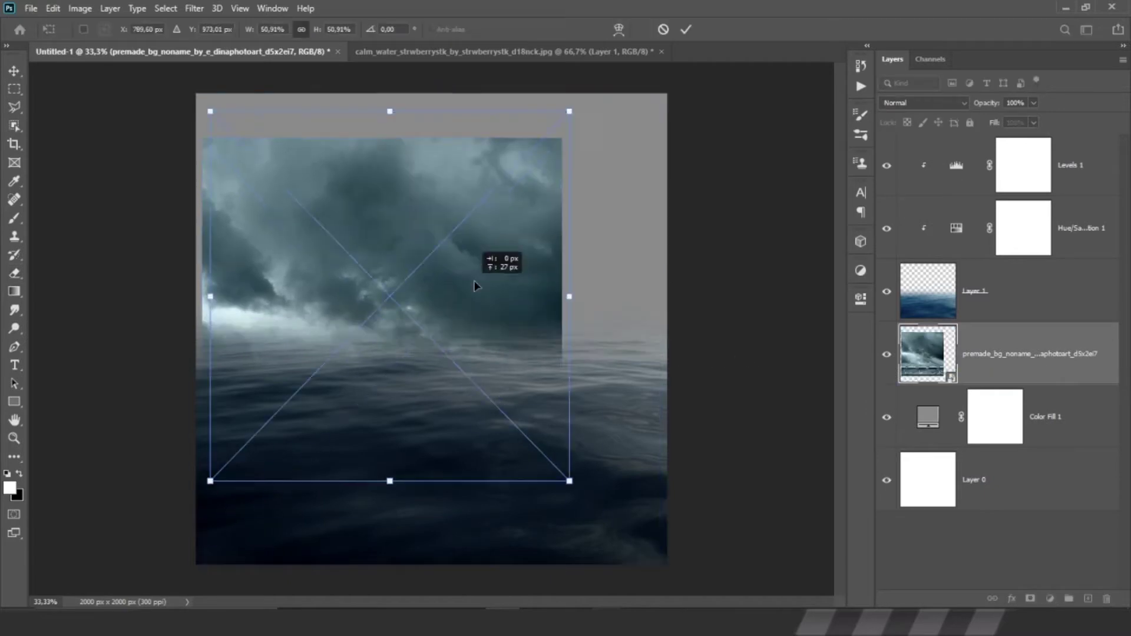
drag(570, 297, 652, 228)
drag(239, 227, 200, 215)
drag(557, 316, 560, 327)
key(Return)
key(alt+bracketright)
- Erase the sea's horizon band, move the storm clouds down, and add a new empty layer
key(e)
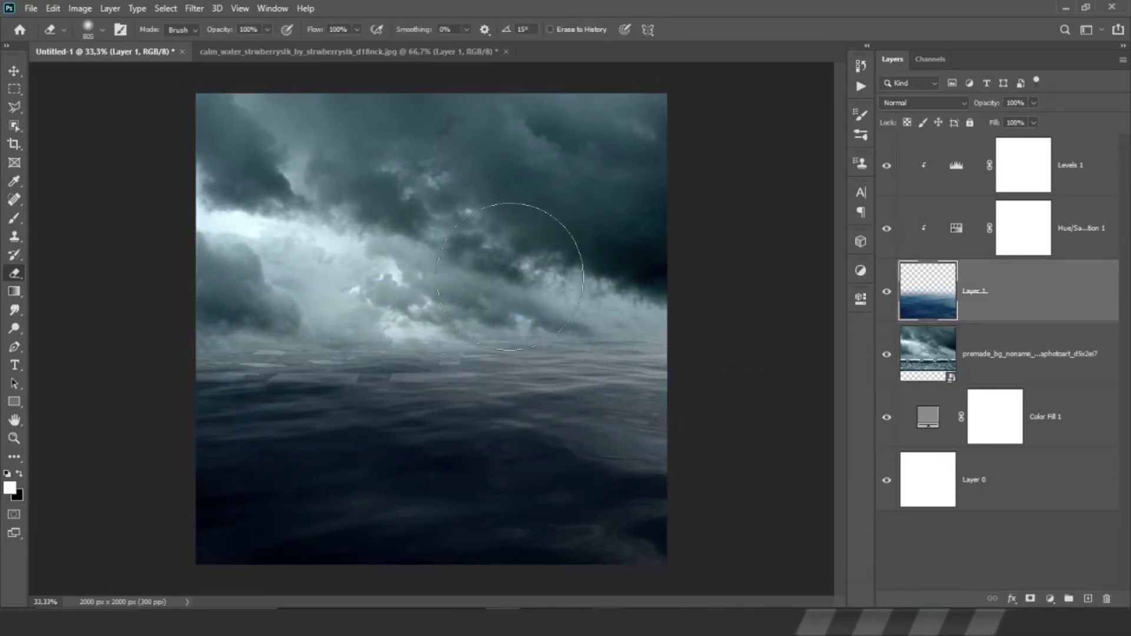
drag(519, 363, 265, 362)
key(alt+bracketleft)
key(ctrl+t)
drag(521, 232, 521, 264)
key(Return)
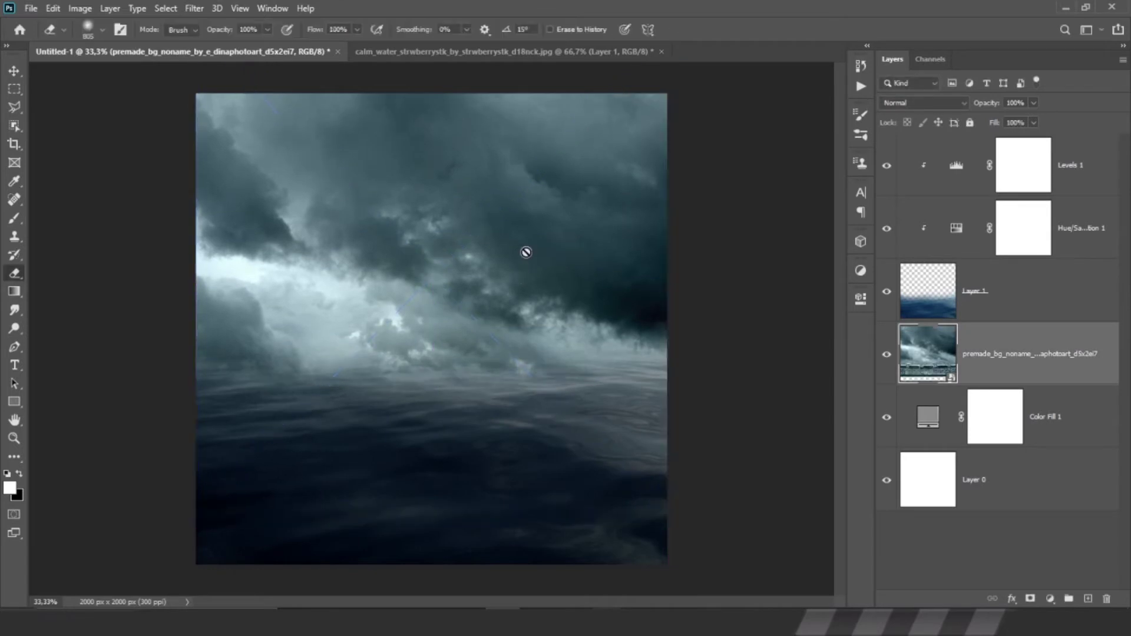
key(v)
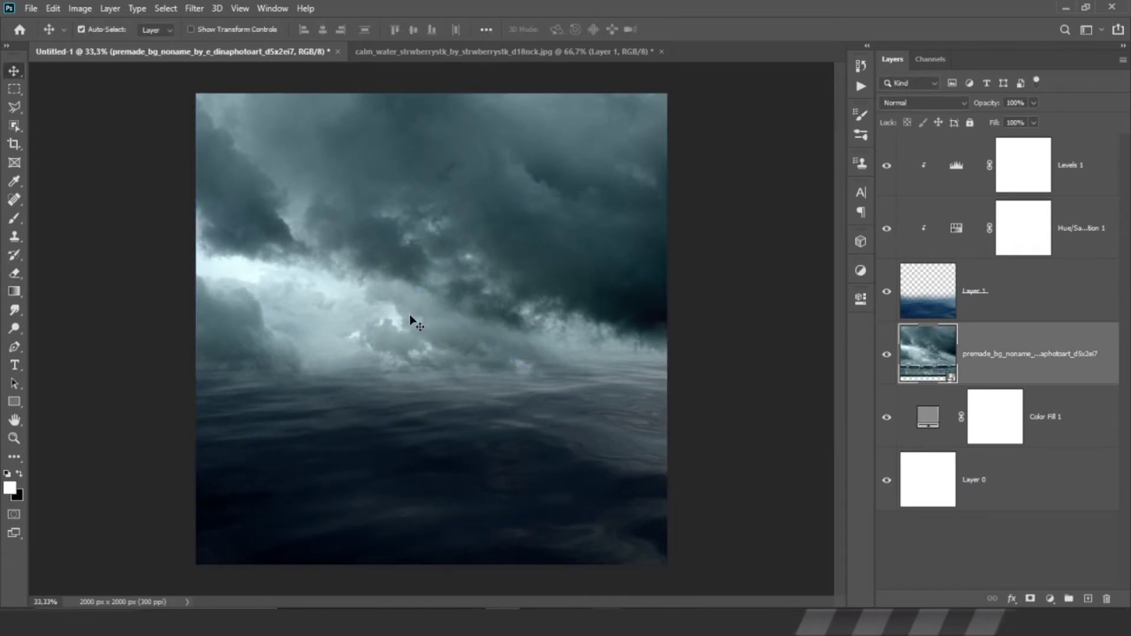
key(ctrl+shift+alt+n)
- Brush pale blue-grey mist across the horizon on Layer 2 at 72% fill
key(b)
drag(200, 353, 707, 353)
drag(978, 354, 1031, 255)
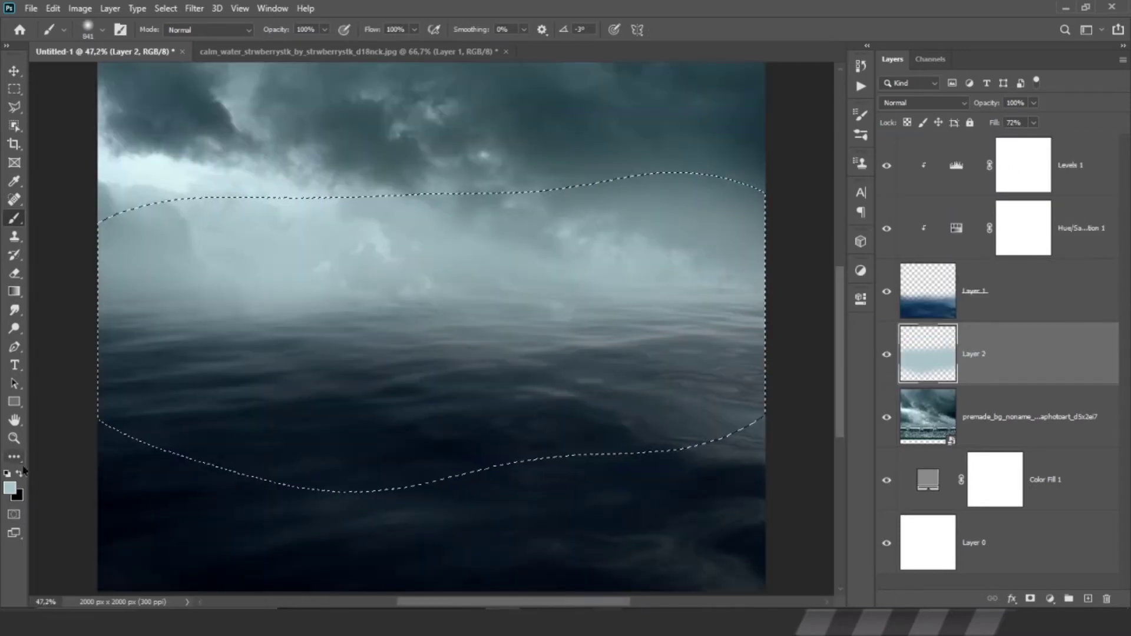
click(9, 488)
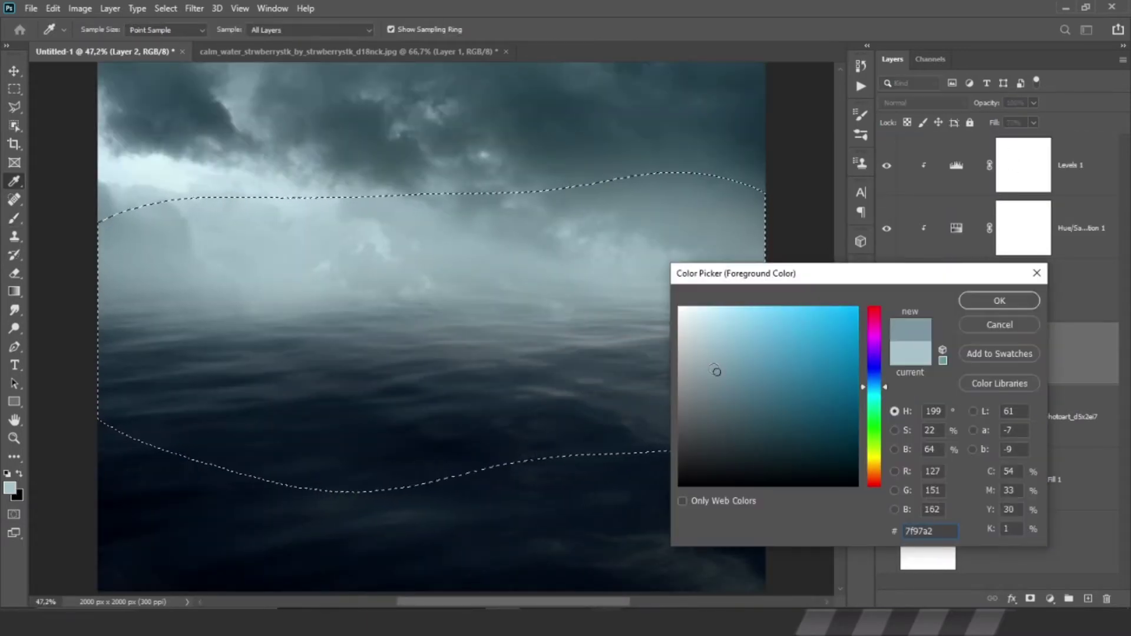
click(1000, 301)
click(14, 89)
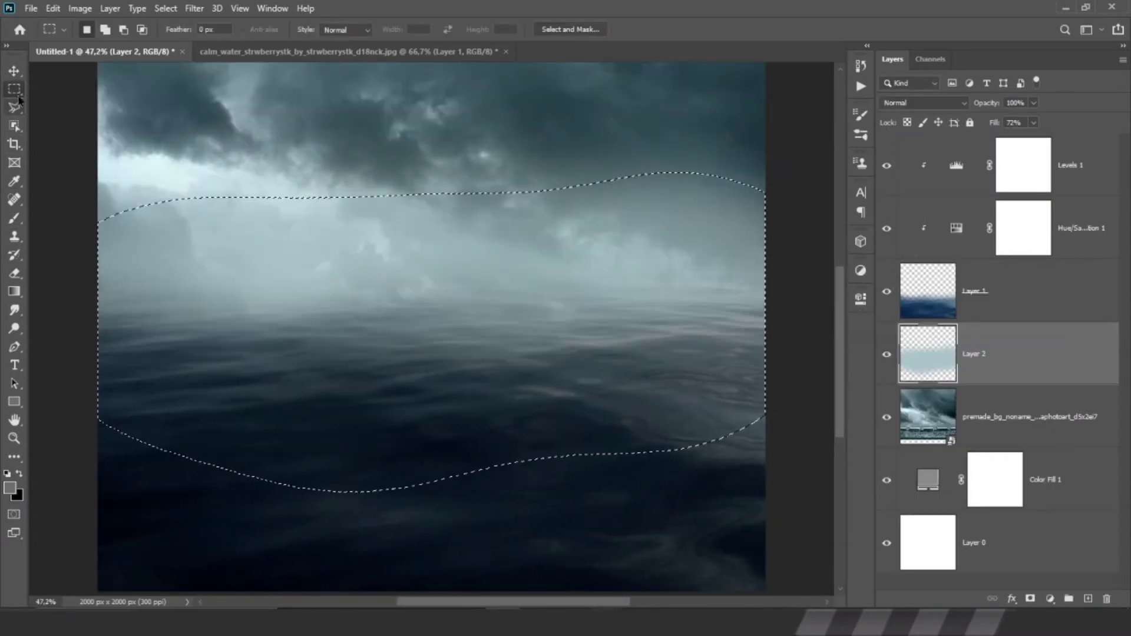
key(v)
scroll(369, 240, down, 2)
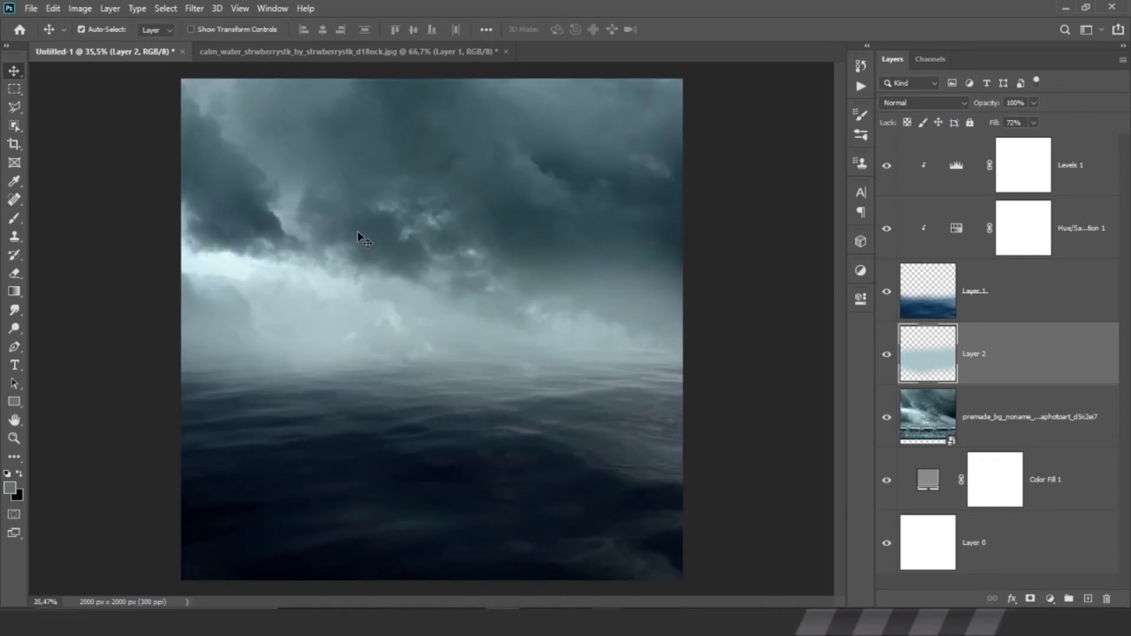
click(194, 8)
click(228, 94)
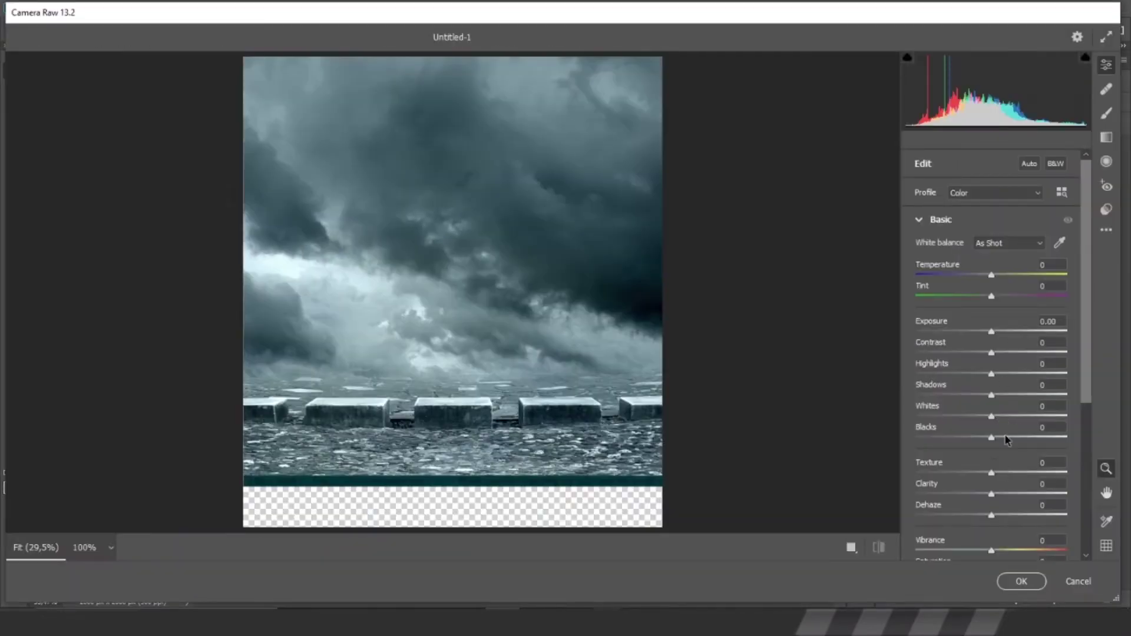
drag(992, 416, 921, 416)
drag(992, 374, 917, 374)
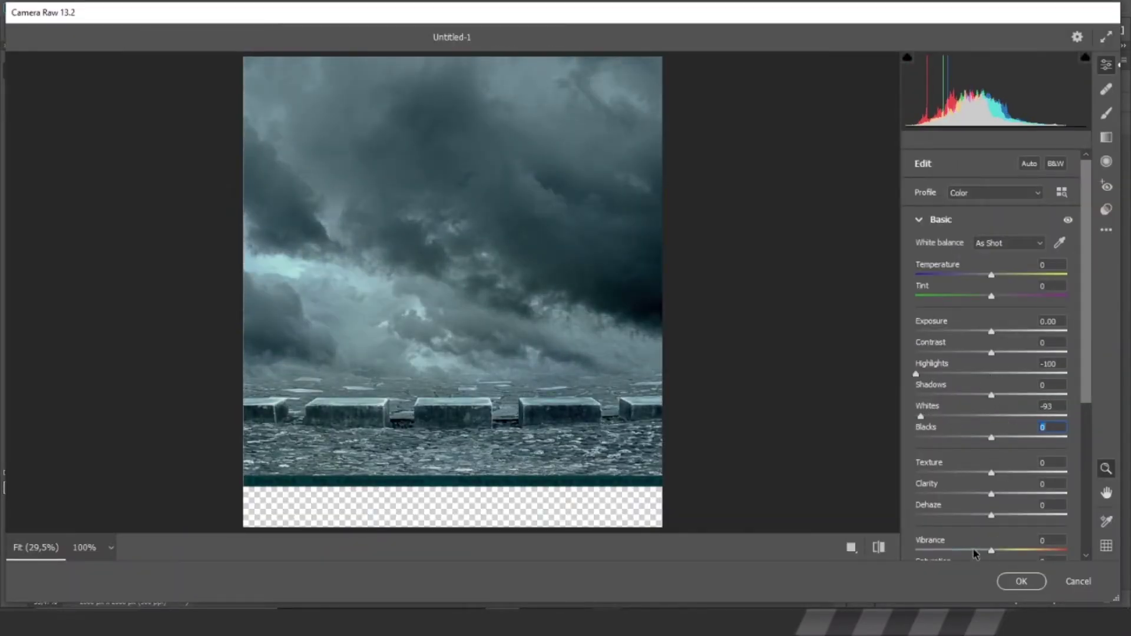
click(974, 551)
click(971, 552)
drag(992, 331, 999, 331)
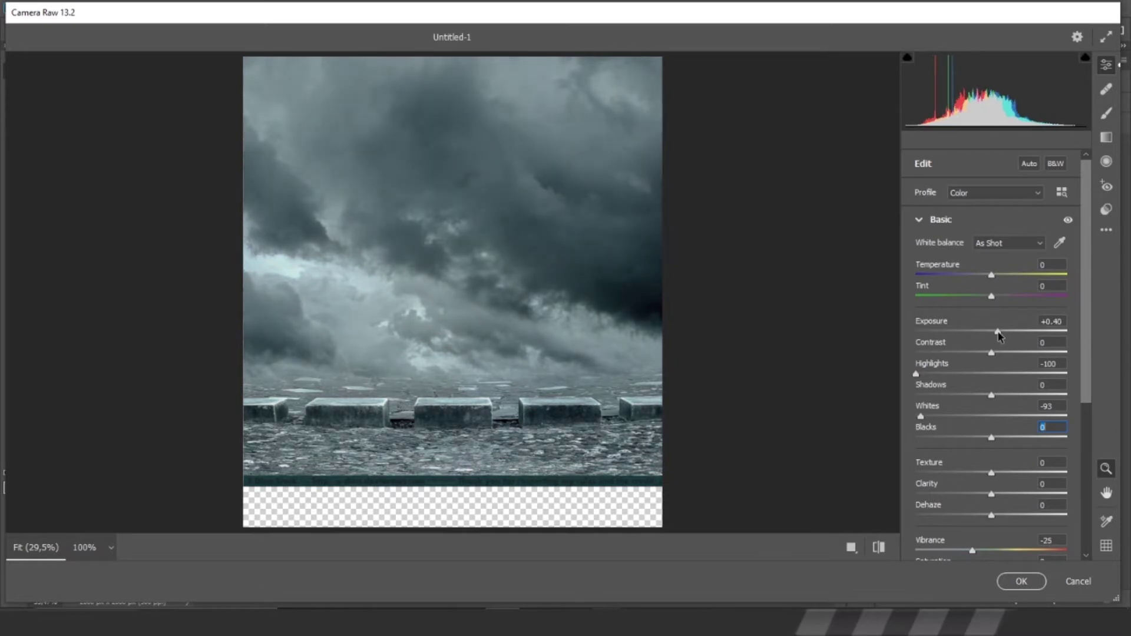
click(1022, 584)
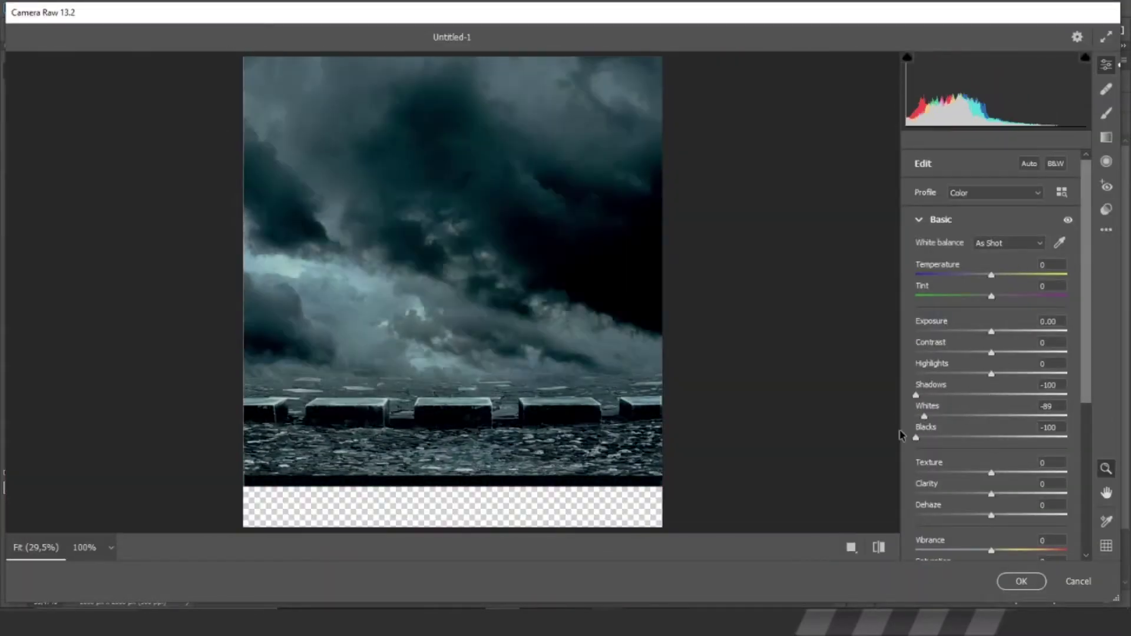
click(1021, 581)
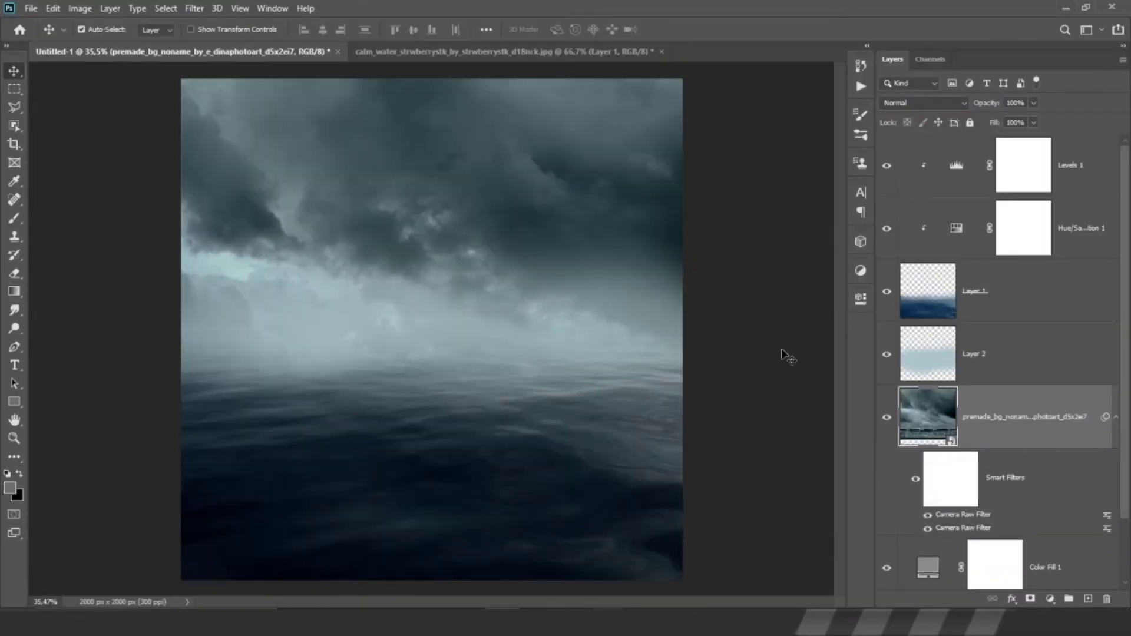
click(195, 8)
click(242, 91)
drag(991, 331, 985, 331)
drag(992, 374, 859, 384)
drag(992, 416, 910, 419)
drag(992, 550, 975, 554)
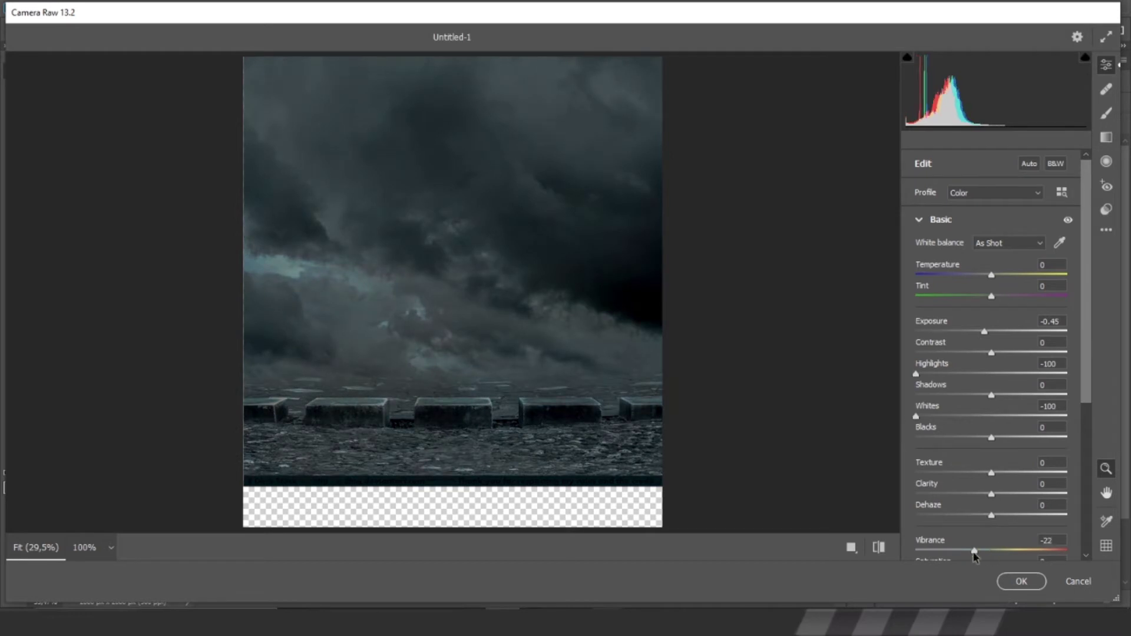
click(1021, 581)
click(80, 9)
click(277, 38)
drag(526, 187, 507, 187)
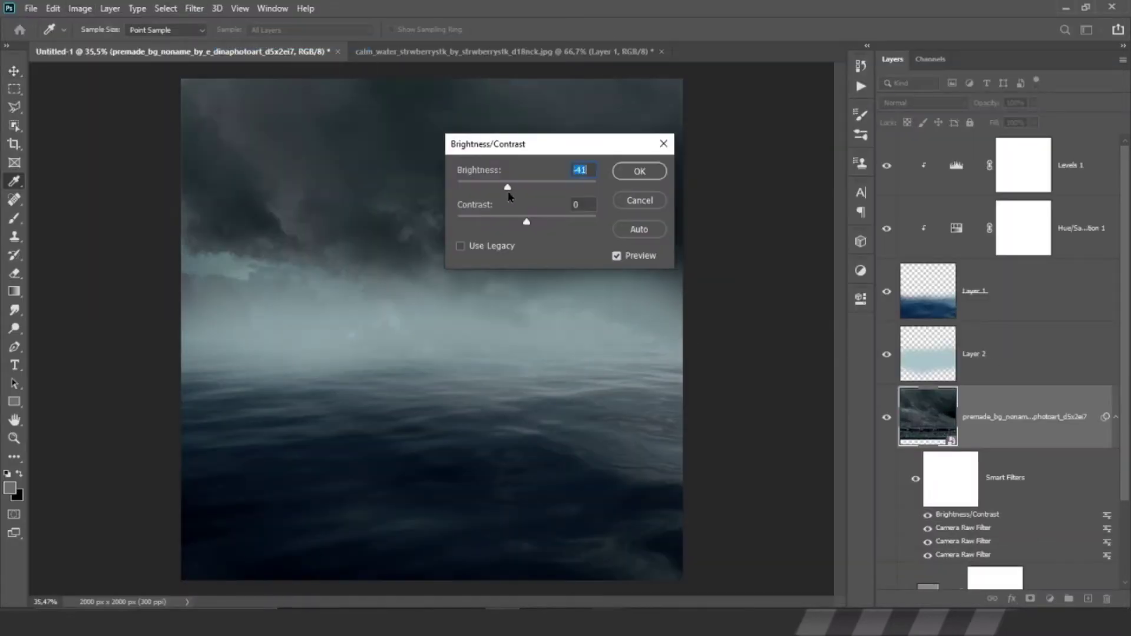
click(640, 171)
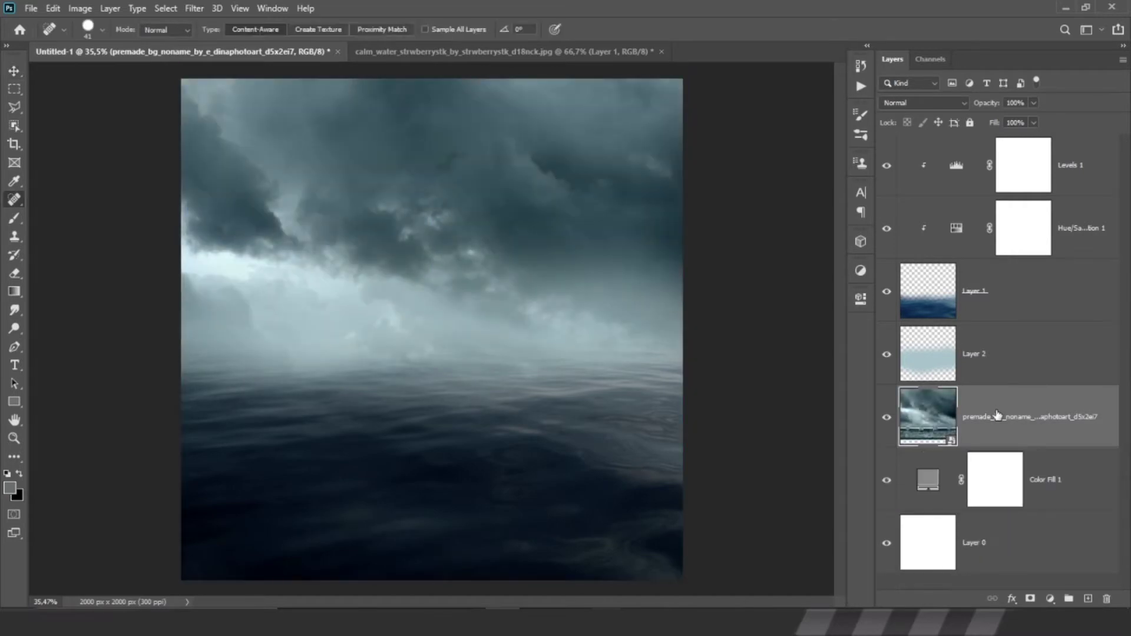
- Duplicate the storm layer and darken it in Camera Raw: Highlights/Whites -100, Exposure -0.60, Vibrance -27
key(ctrl+j)
key(ctrl+shift+a)
drag(992, 460, 973, 462)
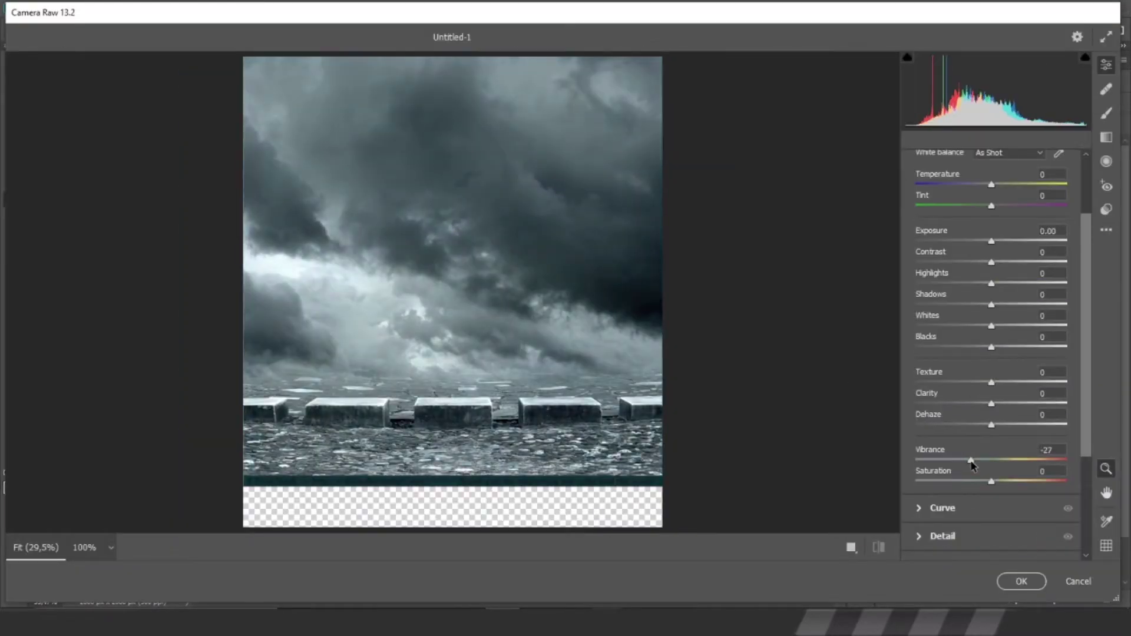
drag(992, 325, 914, 326)
drag(992, 283, 913, 283)
drag(992, 241, 982, 241)
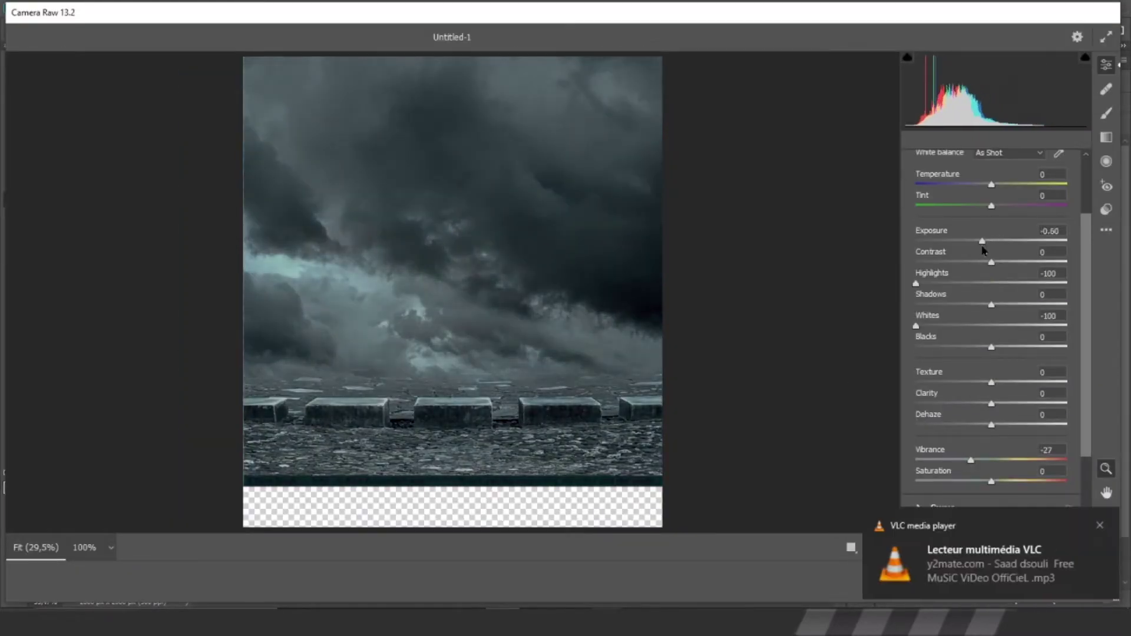
click(1023, 578)
- Erase the darkened copy along the horizon band to reveal brighter clouds
key(z)
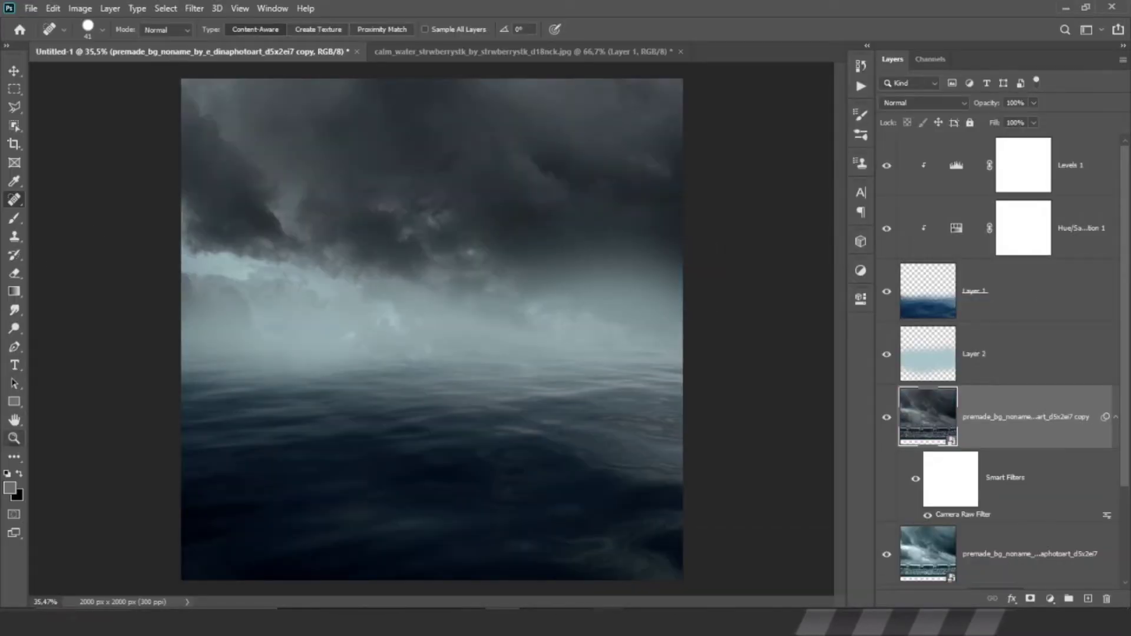
scroll(189, 255, up, 5)
key(e)
right_click(303, 242)
key(Escape)
mouse_move(120, 257)
mouse_down()
mouse_move(222, 260)
mouse_move(471, 323)
mouse_move(338, 288)
mouse_up()
key(ctrl+z)
scroll(299, 266, down, 4)
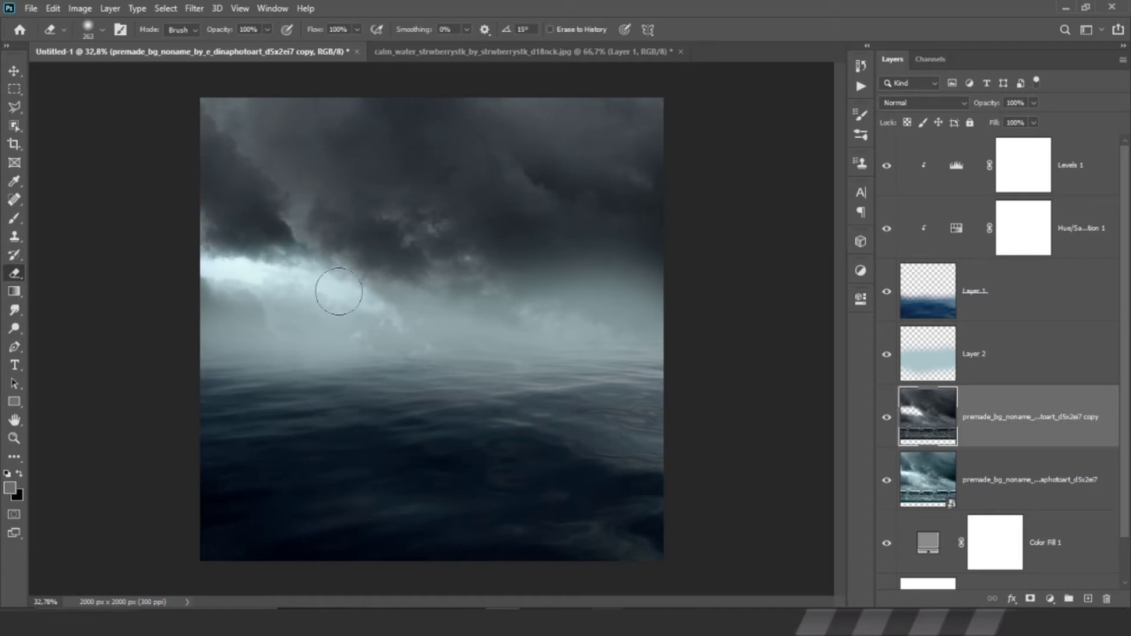
- Bring a storm copy to the top, shift it down, then delete it
right_click(1028, 480)
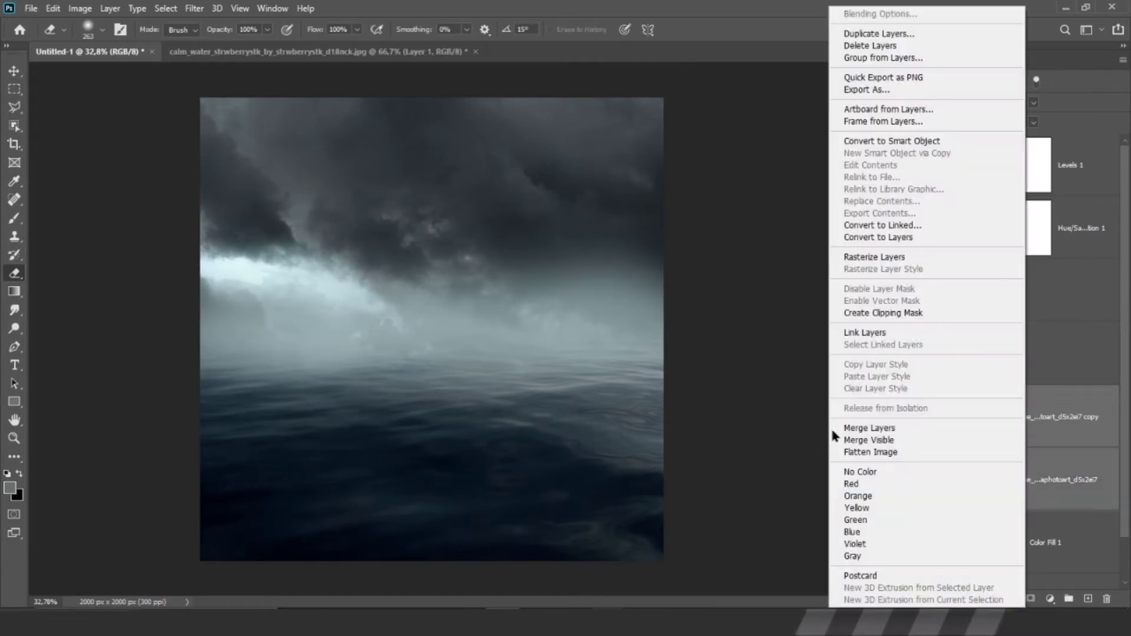
drag(1029, 480, 994, 162)
key(ctrl+t)
mouse_move(374, 211)
mouse_down()
mouse_move(374, 505)
mouse_move(440, 412)
mouse_move(439, 330)
mouse_up()
key(Return)
key(Delete)
- Add a black mask to the clouds, paint the upper sky back in, and apply the mask
click(1049, 417)
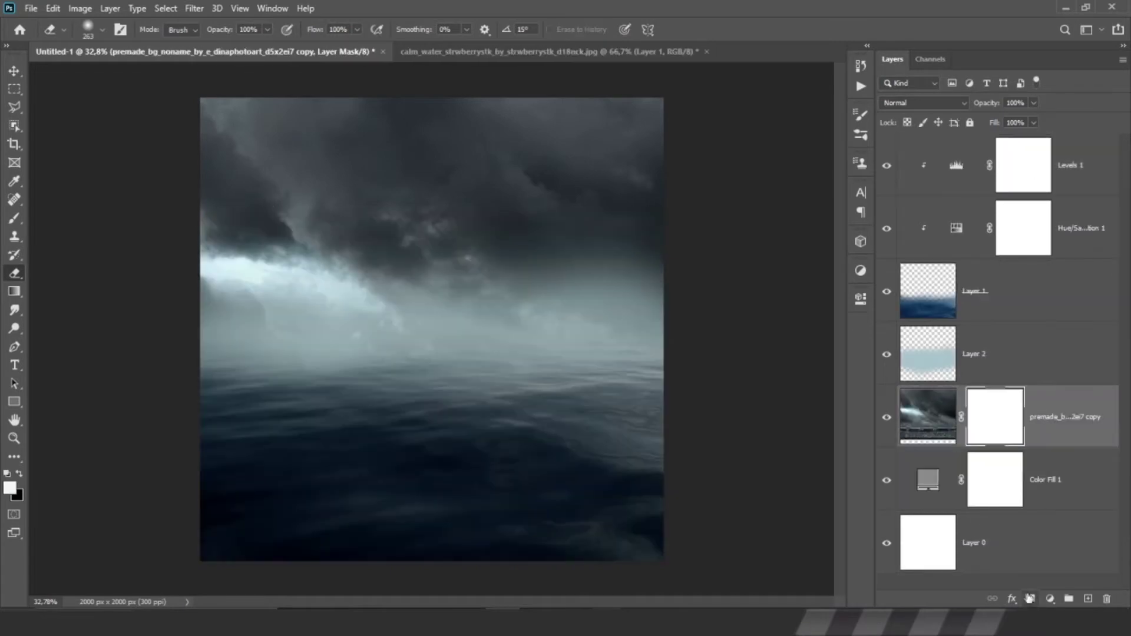
alt+click(1030, 599)
key(b)
drag(176, 171, 508, 288)
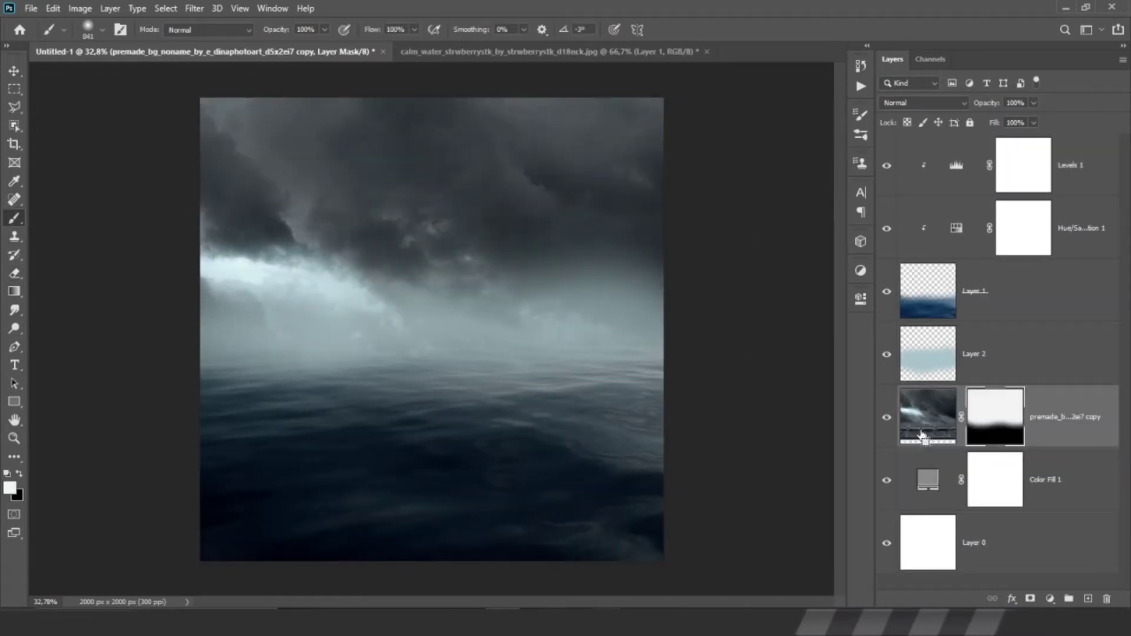
right_click(994, 416)
click(1002, 463)
- Duplicate the clouds, flip the copy vertically and horizontally, and move it onto the water
key(ctrl+j)
key(ctrl+shift+bracketright)
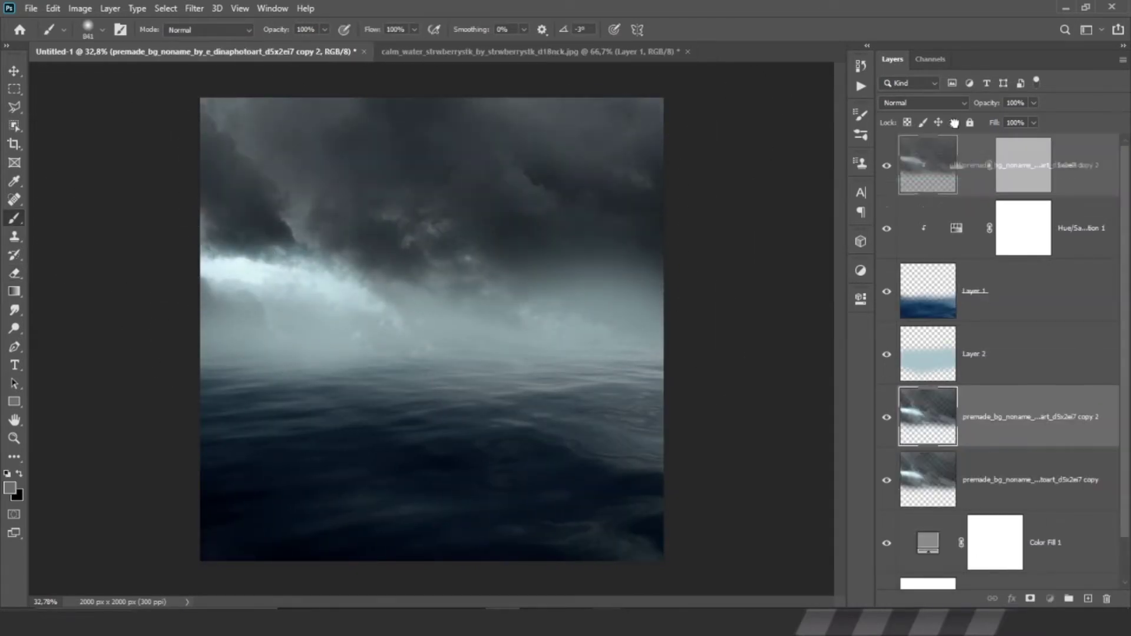
key(ctrl+t)
right_click(494, 292)
click(551, 548)
drag(436, 294, 436, 478)
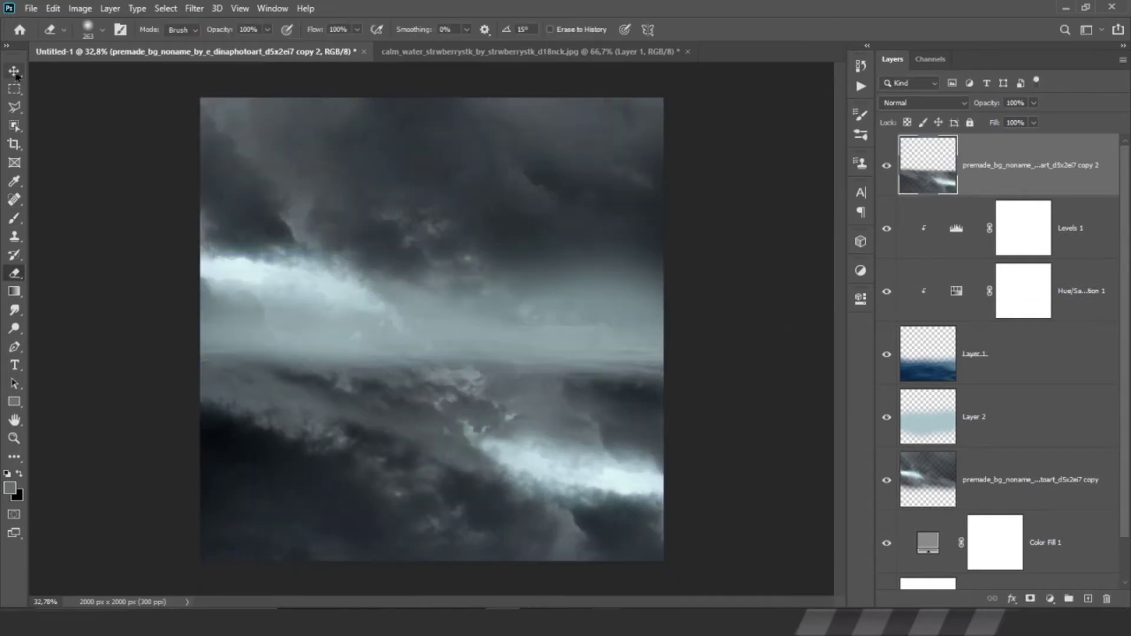
right_click(424, 448)
click(513, 445)
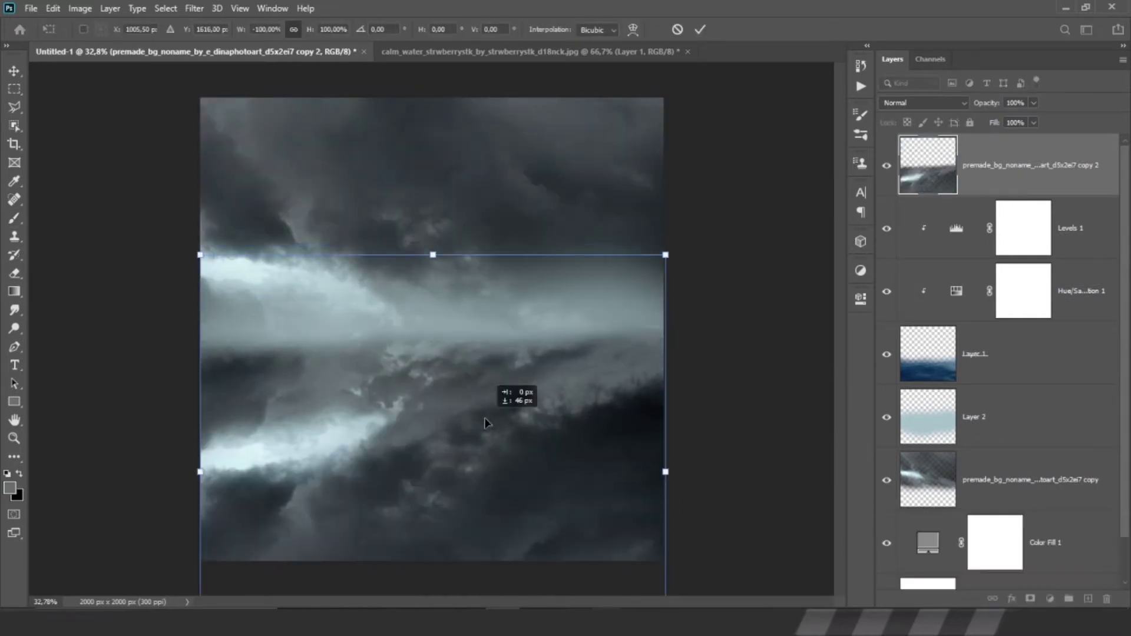
- Apply a Motion Blur of 0° angle, 38 pixels to the reflection
click(194, 9)
click(414, 249)
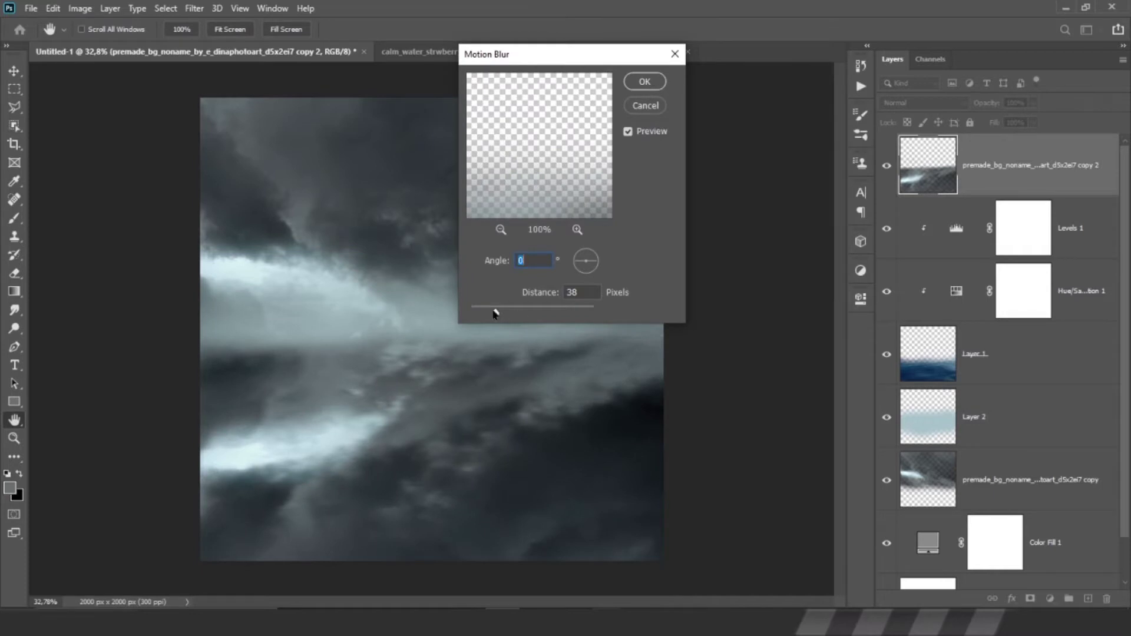
click(644, 82)
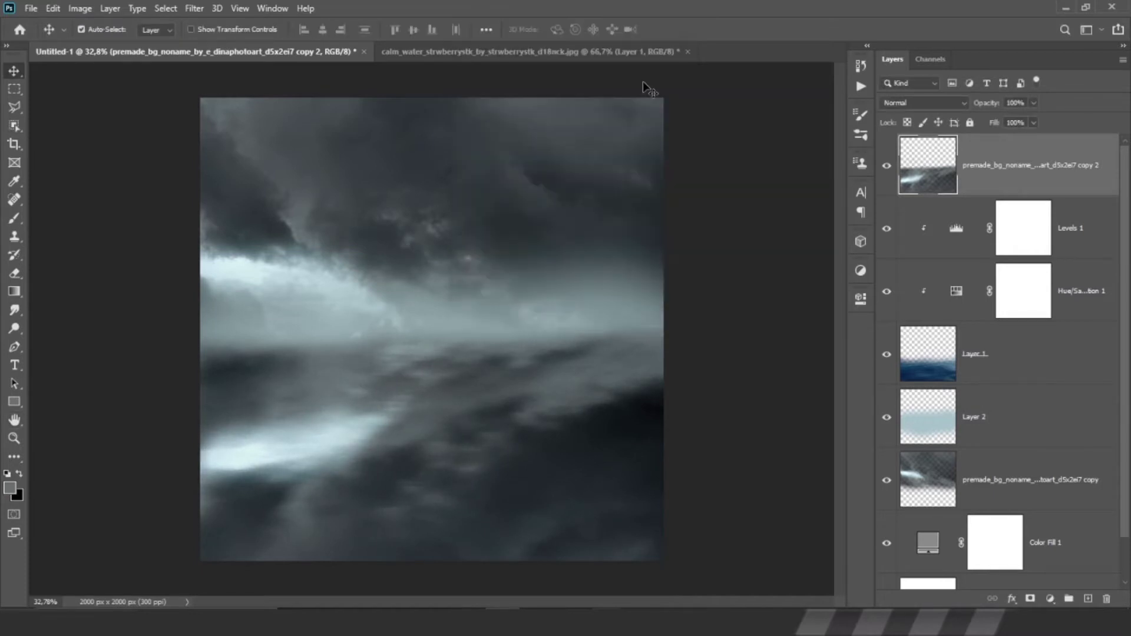
- Set the reflection to Soft Light and place the starry night sky photo on top
click(956, 104)
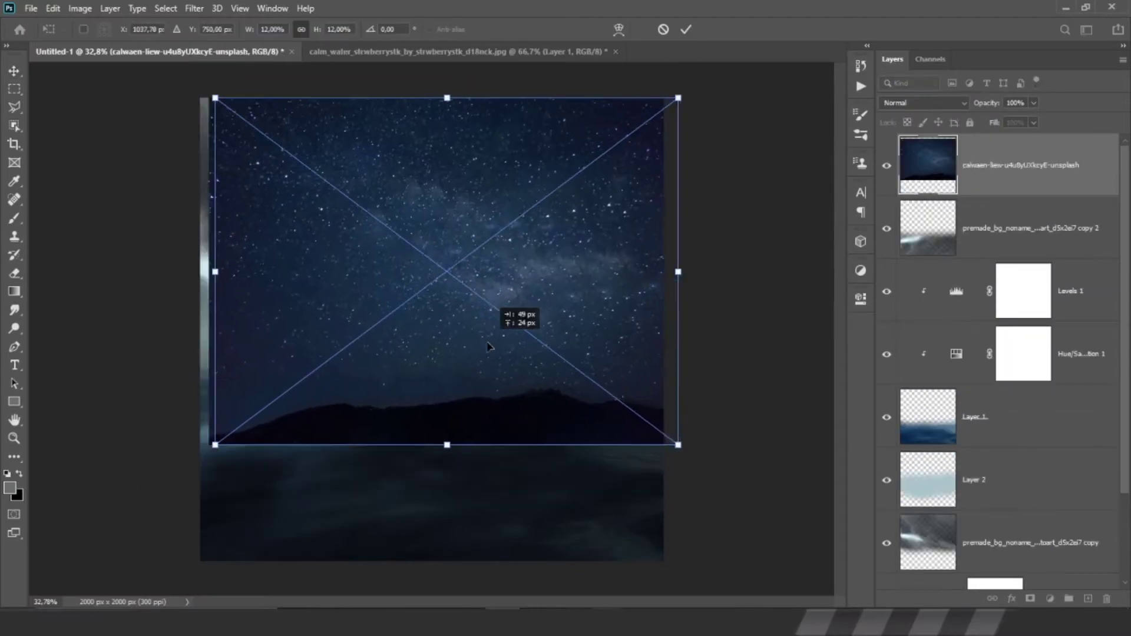
drag(488, 347, 472, 346)
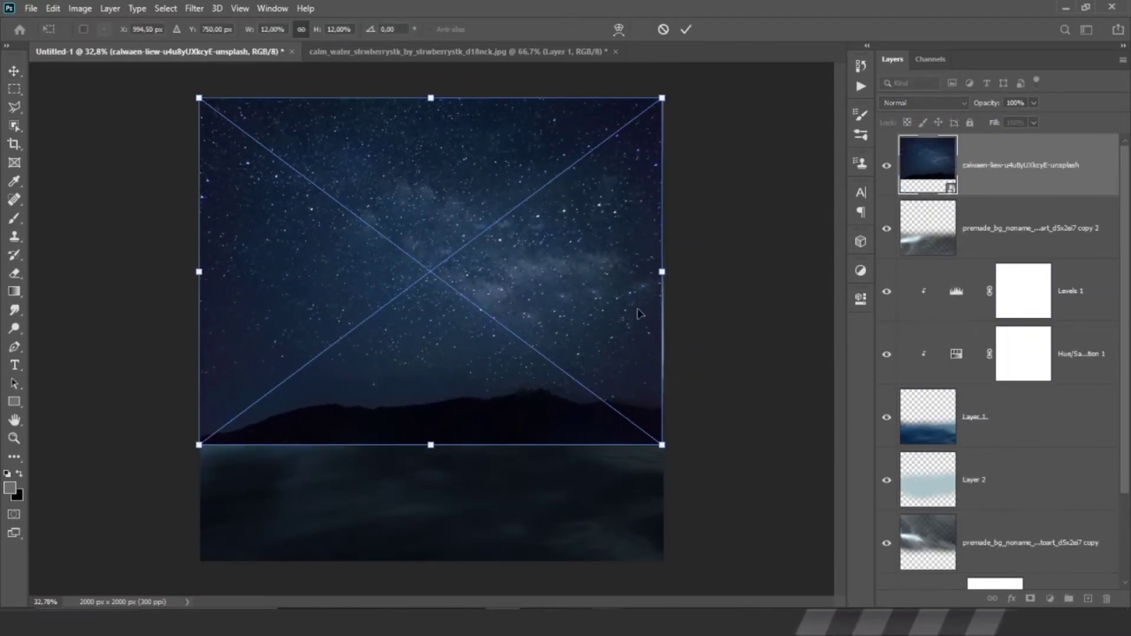
- Rasterize the starry sky, erase its lower part, and set it to Soft Light
click(108, 329)
click(536, 256)
mouse_move(648, 366)
mouse_down()
mouse_move(151, 382)
mouse_move(141, 298)
mouse_up()
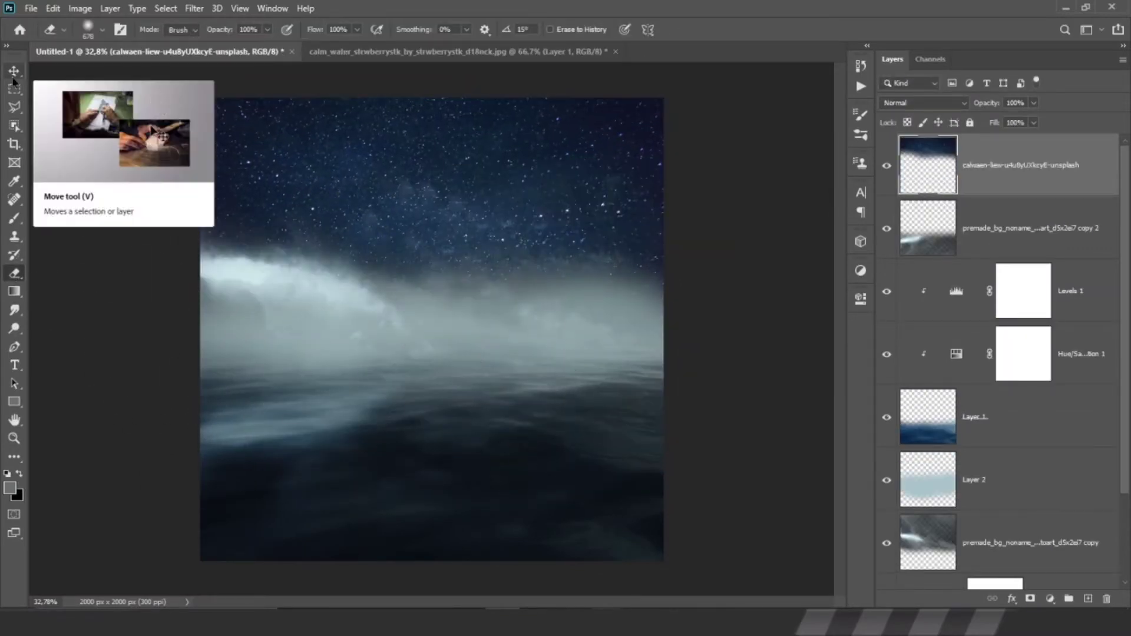
click(923, 102)
click(927, 287)
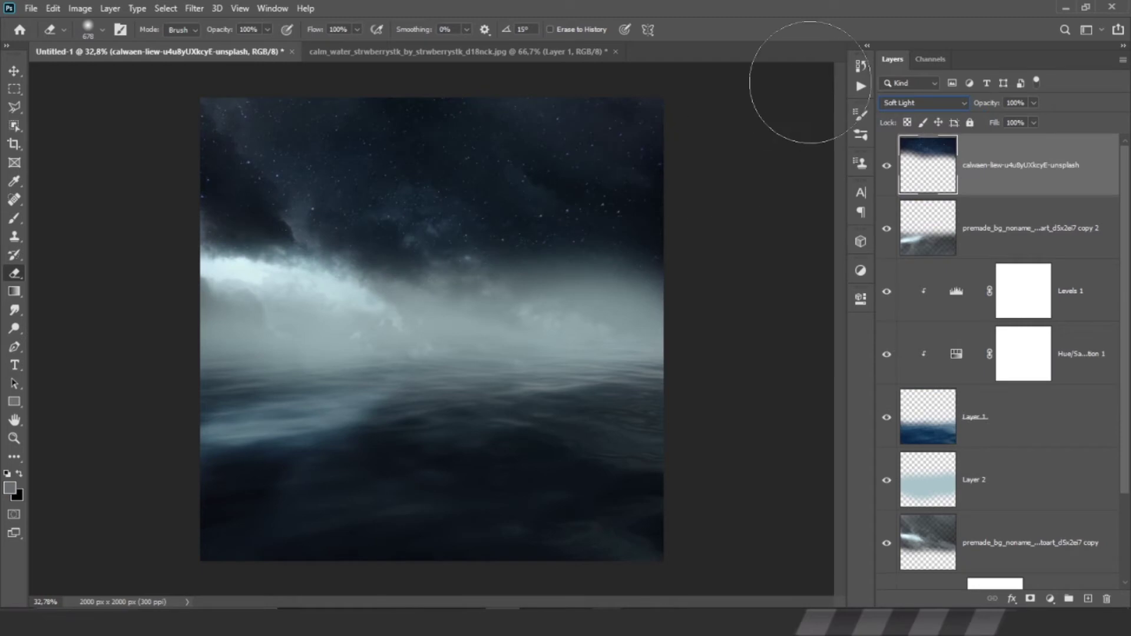
- Duplicate the sky as a Screen copy and reposition its lower edge
key(ctrl+j)
click(924, 103)
click(920, 215)
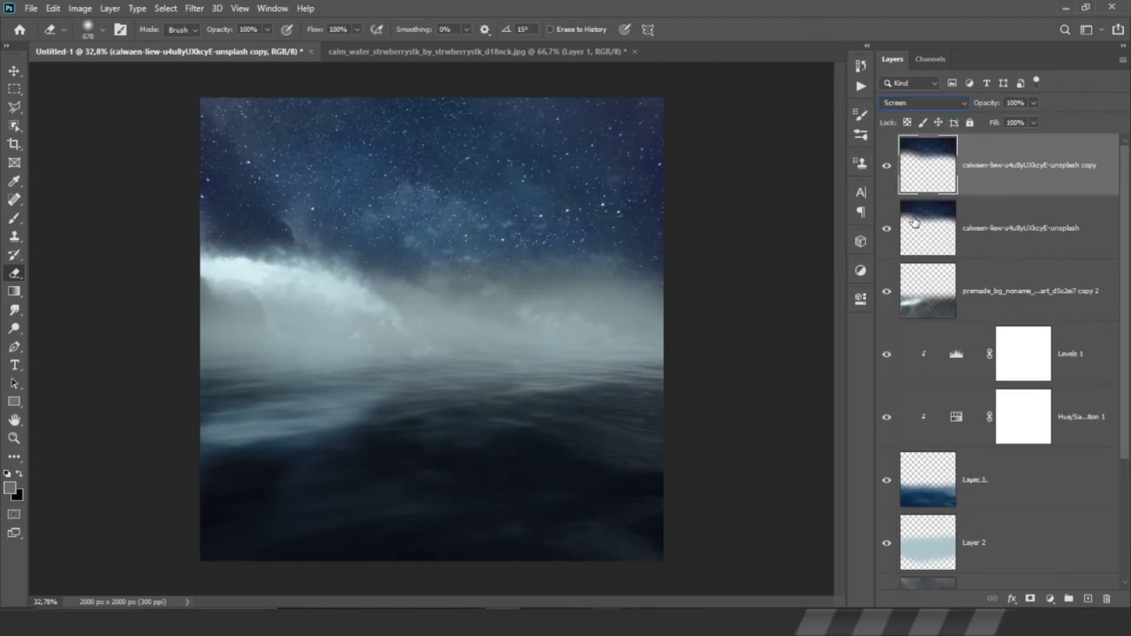
key(ctrl+t)
right_click(566, 227)
drag(431, 454, 432, 510)
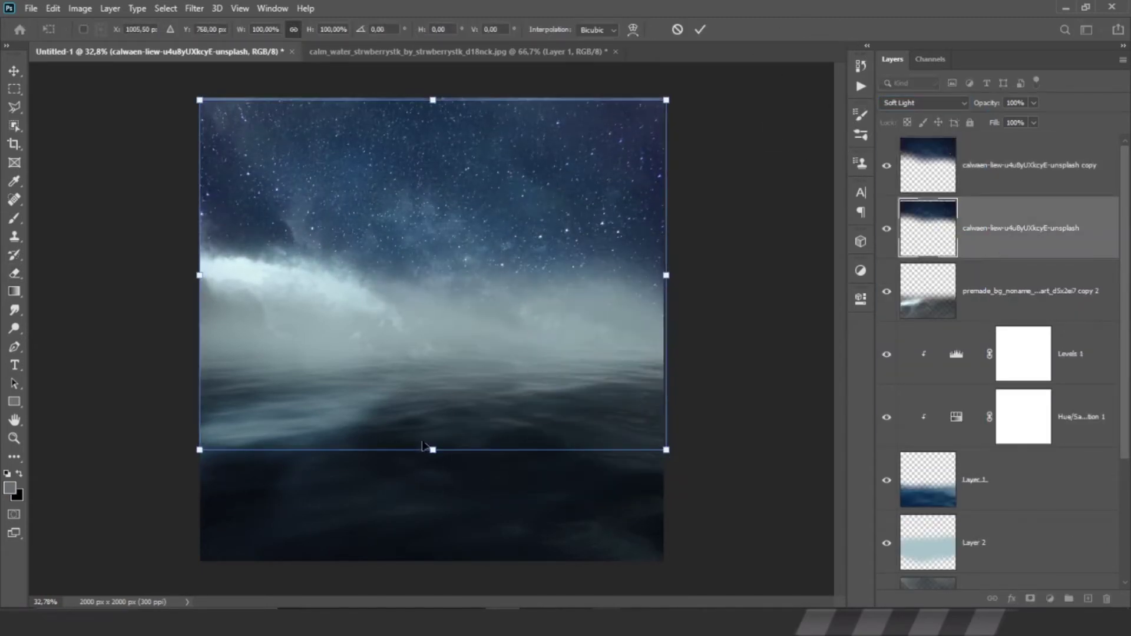
- Add a third, slightly shifted Screen sky copy and reselect the original sky layer
click(923, 103)
click(920, 215)
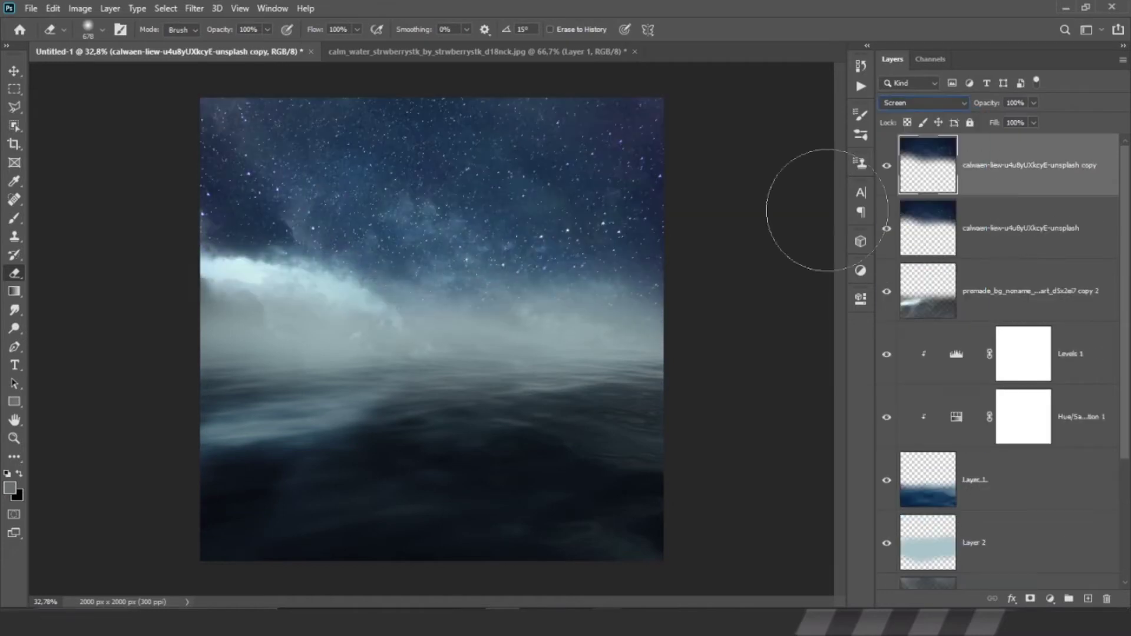
drag(353, 235, 354, 290)
key(e)
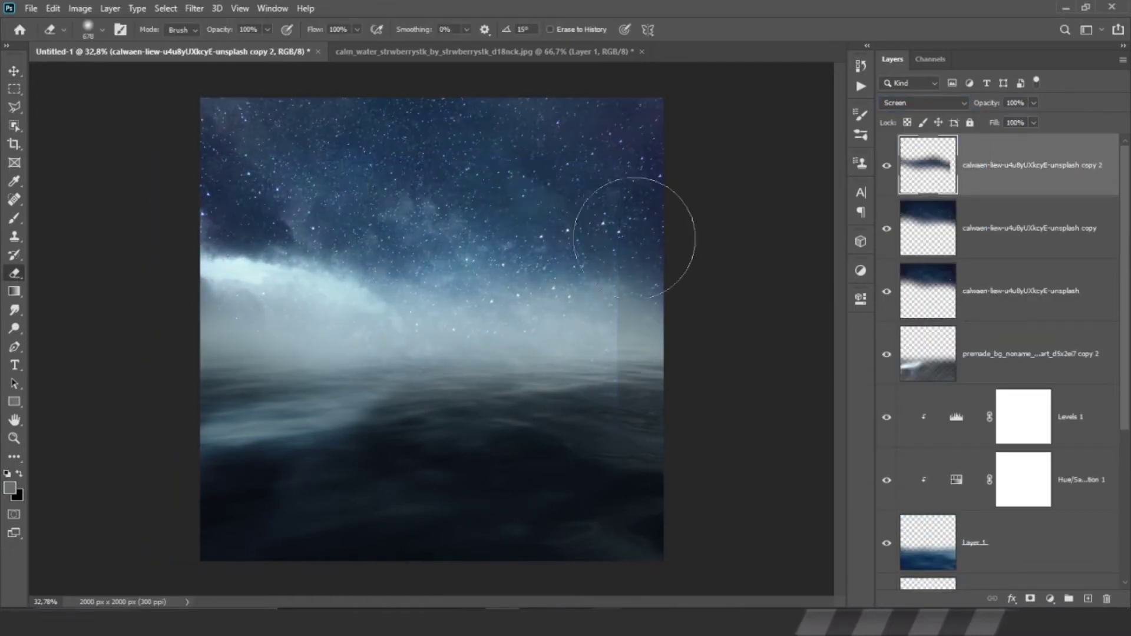
click(13, 73)
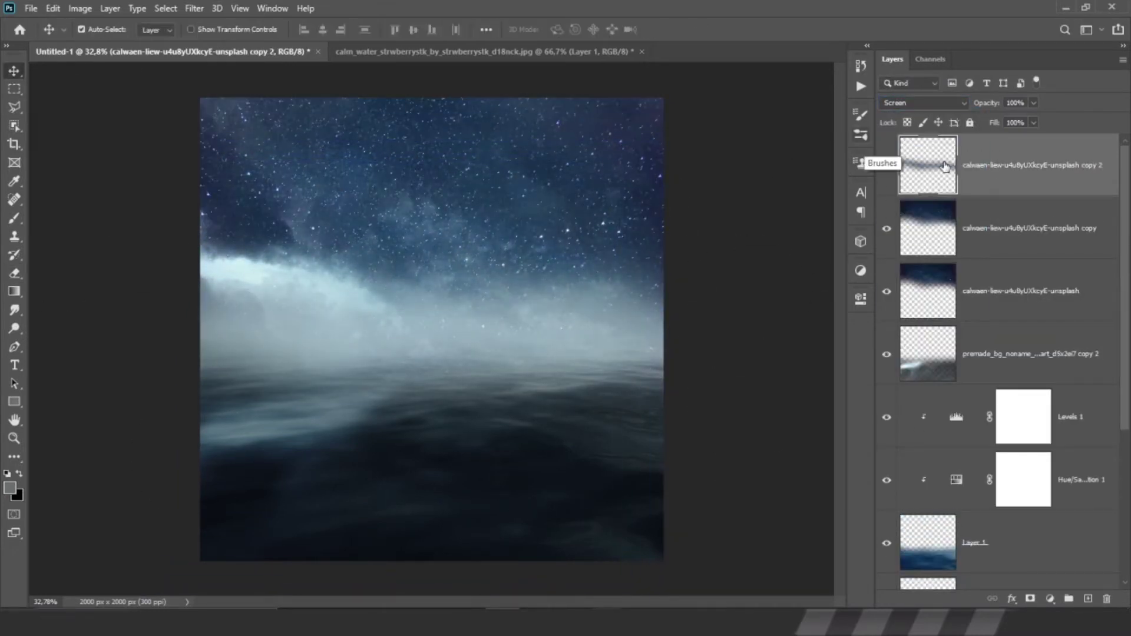
click(928, 291)
- Add a Levels adjustment with output 165 to dim the starry skies
click(861, 298)
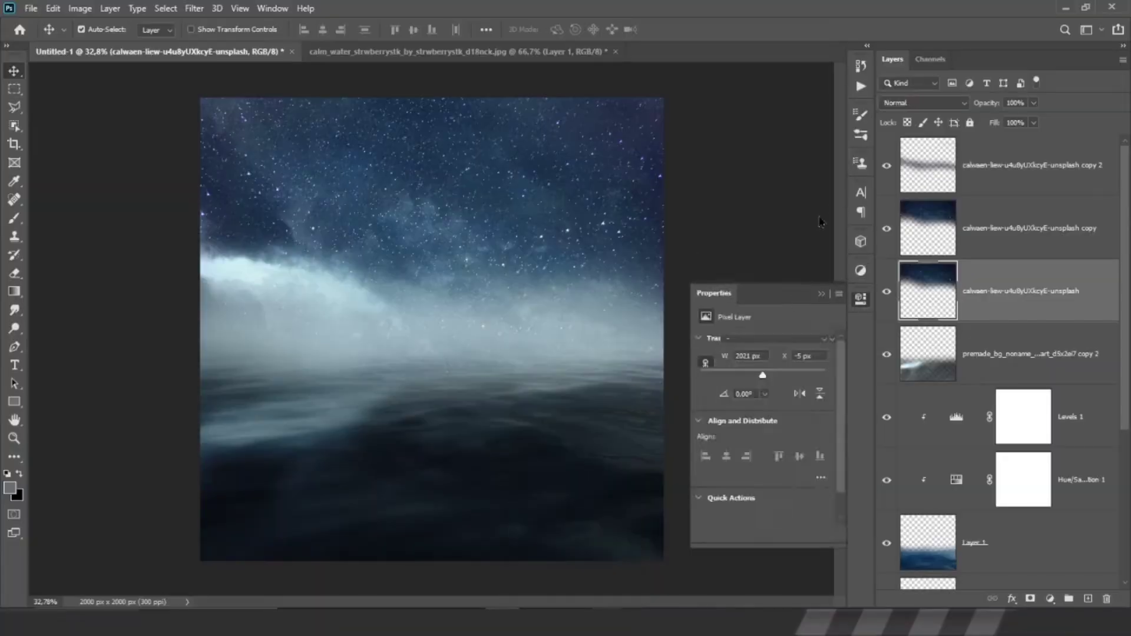
click(860, 272)
click(754, 297)
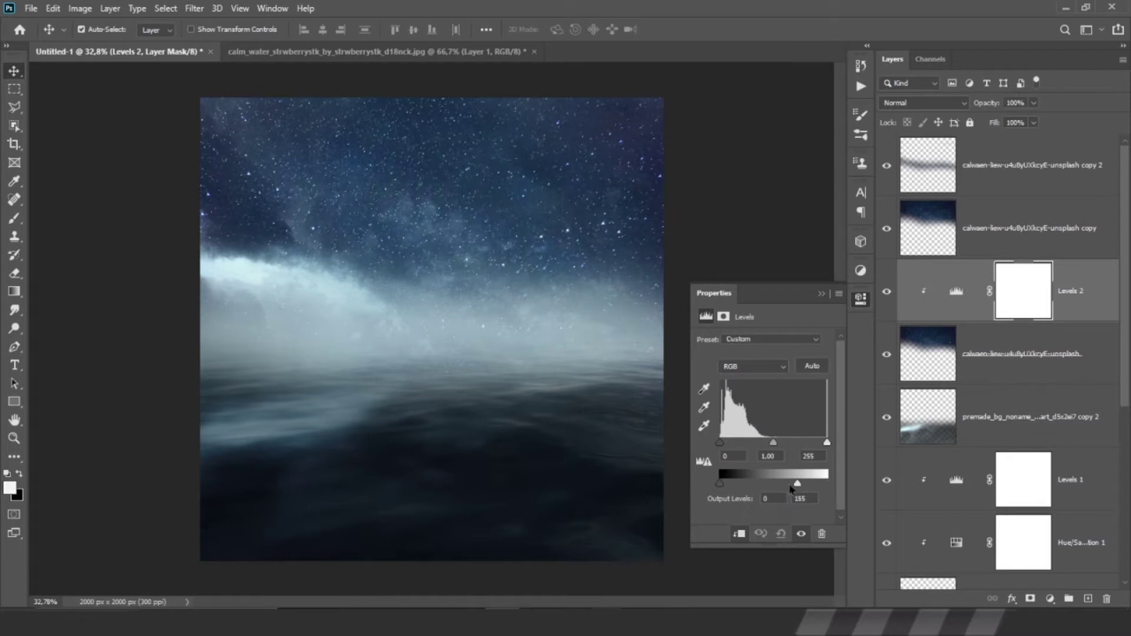
click(822, 293)
- Group all the star layers together, after undoing a trial merge
click(990, 167)
shift+click(1002, 354)
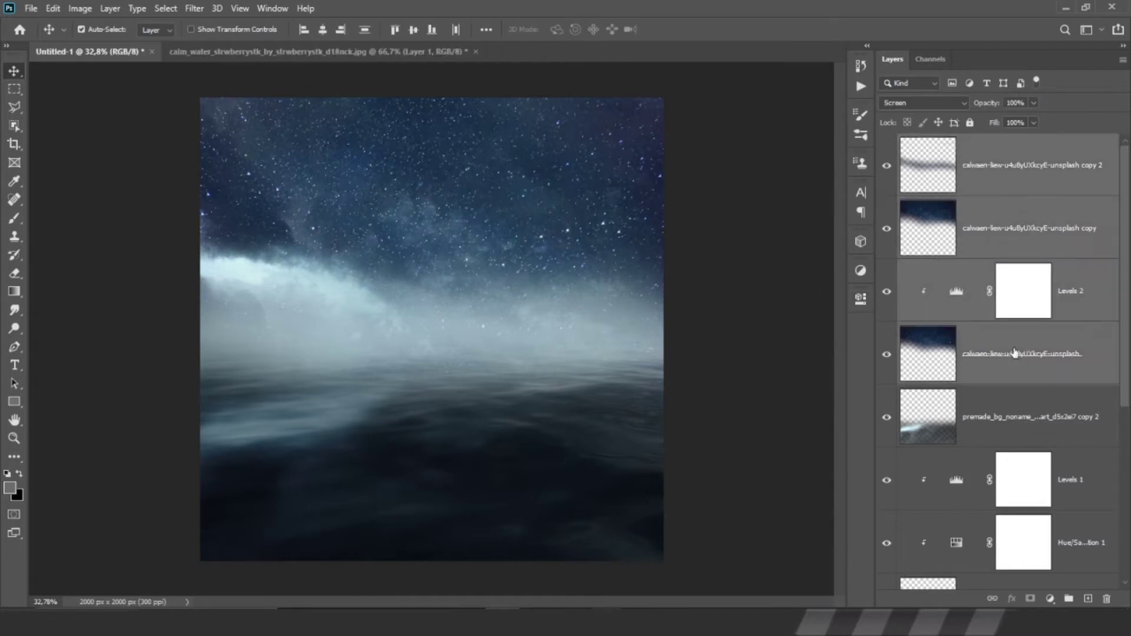
key(ctrl+e)
click(924, 103)
click(900, 226)
key(ctrl+z)
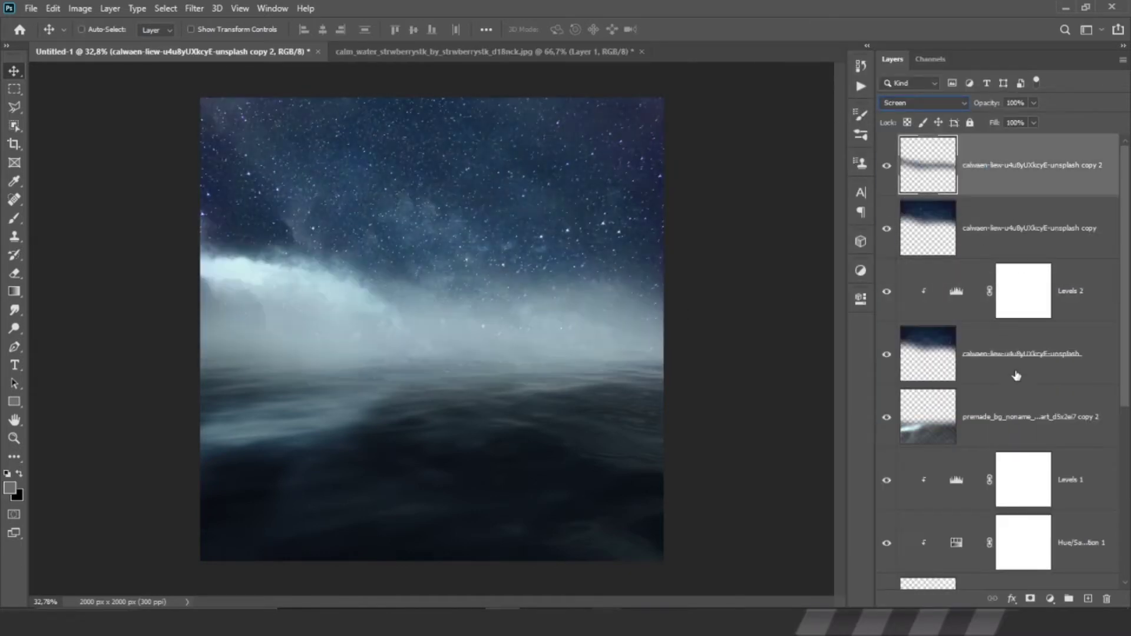
shift+click(1052, 422)
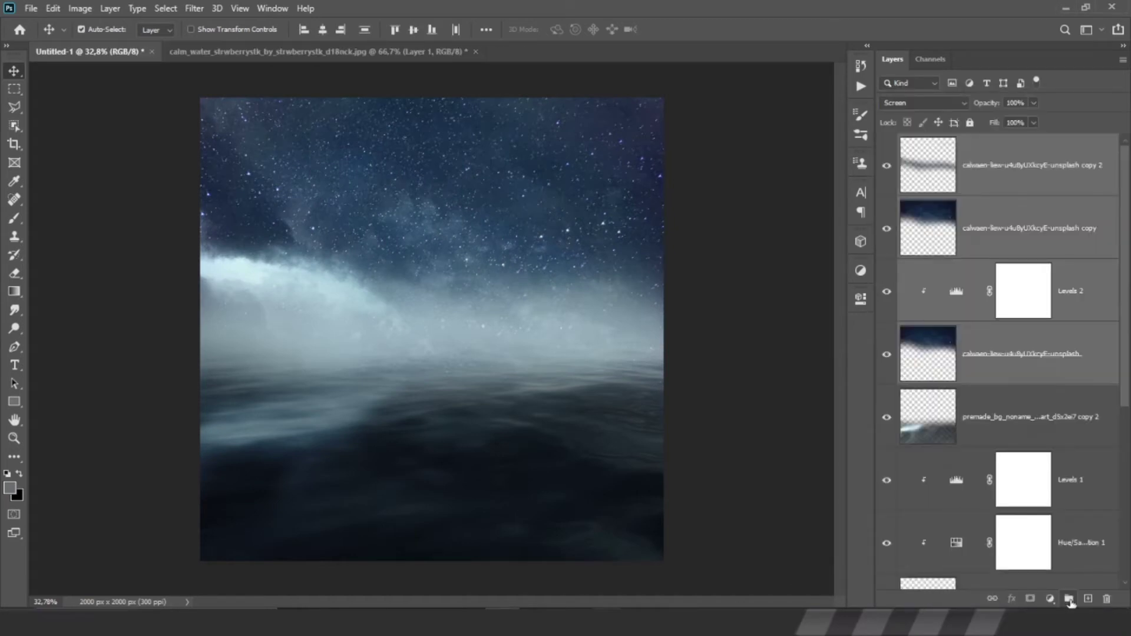
click(1072, 599)
- Add a clipped Hue/Saturation at -24 to the star group, then scale the red-striped sandal above the water
click(862, 272)
click(720, 339)
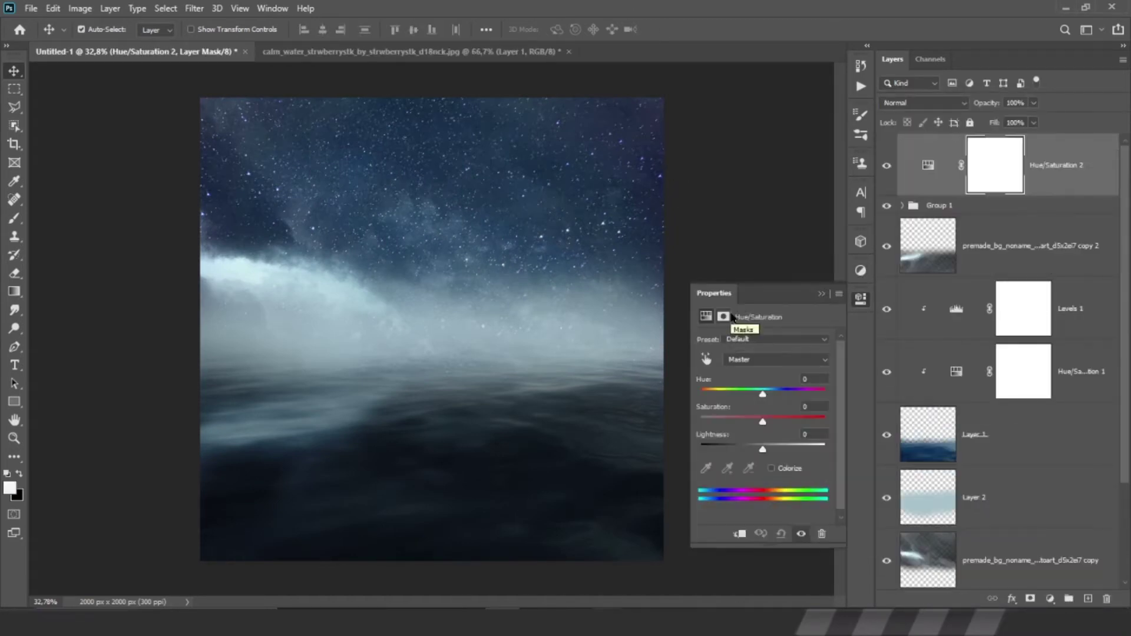
drag(763, 295, 720, 198)
drag(725, 335, 713, 339)
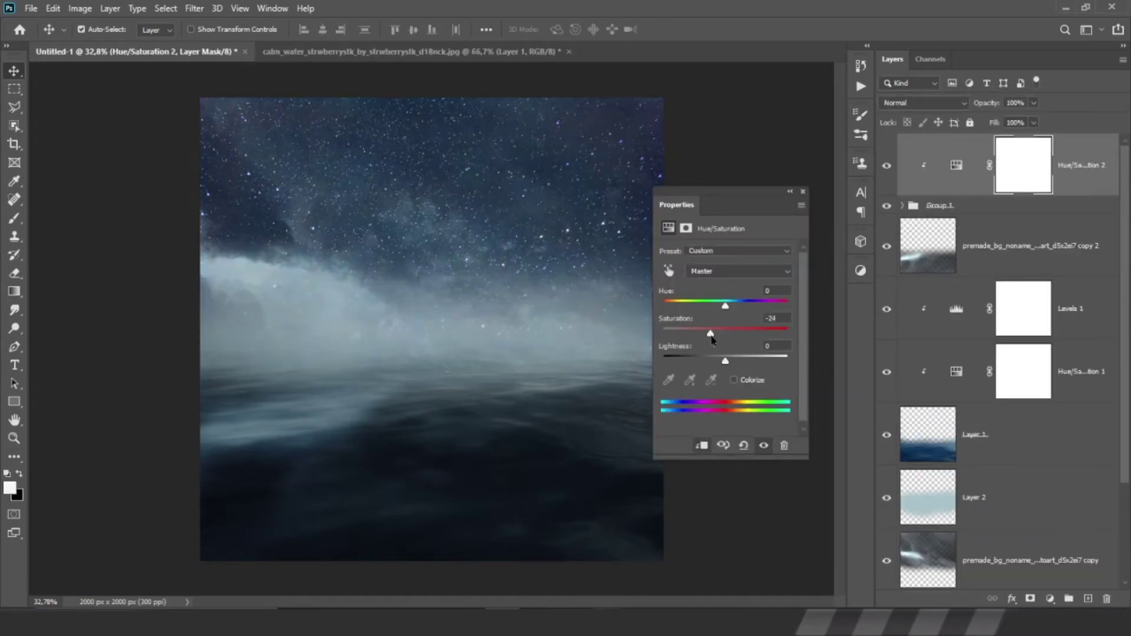
click(803, 191)
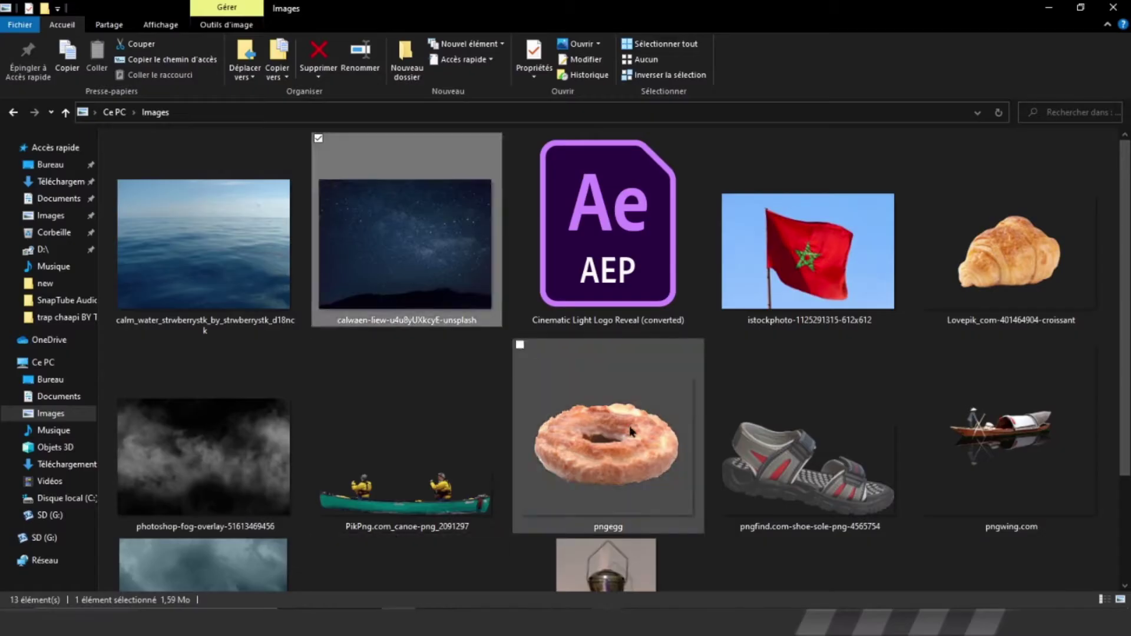
drag(808, 467, 525, 450)
mouse_move(522, 339)
mouse_down()
mouse_move(466, 354)
mouse_move(498, 371)
mouse_up()
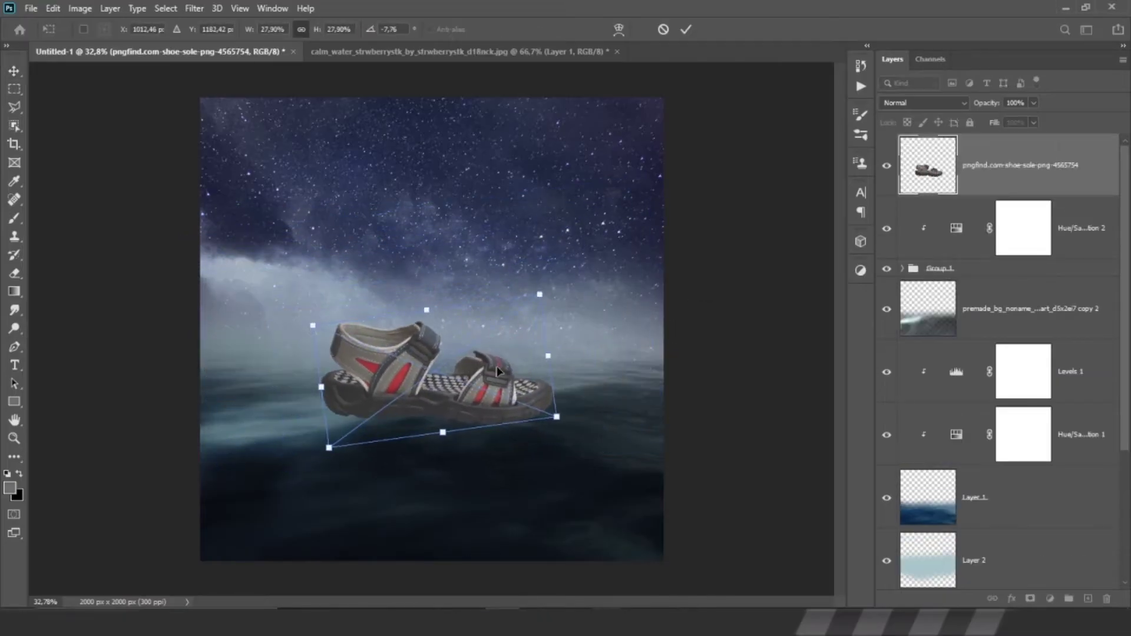
- Duplicate the sandal, flip the copy below it as a reflection, and motion-blur it
key(ctrl+j)
key(ctrl+t)
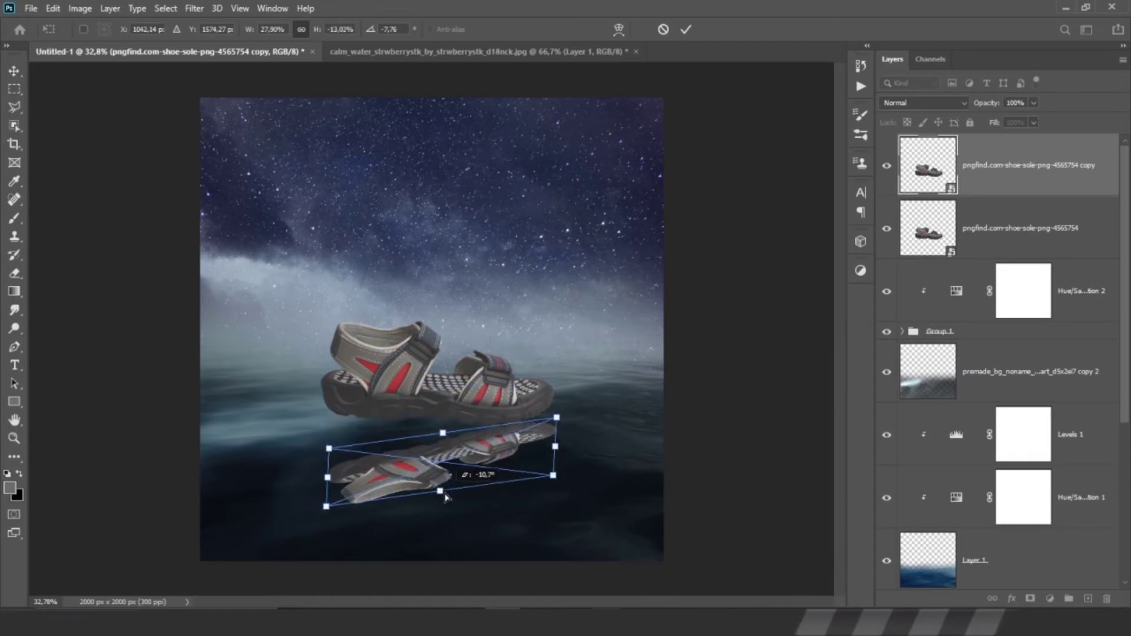
click(194, 8)
click(404, 252)
click(644, 51)
- Set the reflection's blend mode to Color Dodge at 95% fill, after trying Hard Light
click(1034, 122)
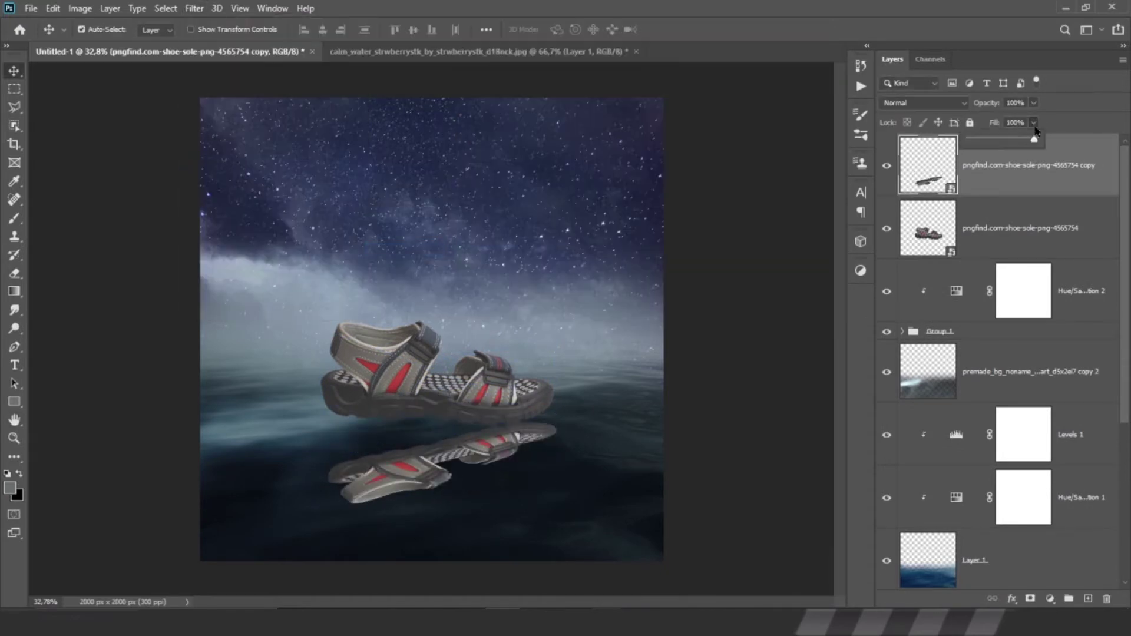
click(923, 103)
click(925, 297)
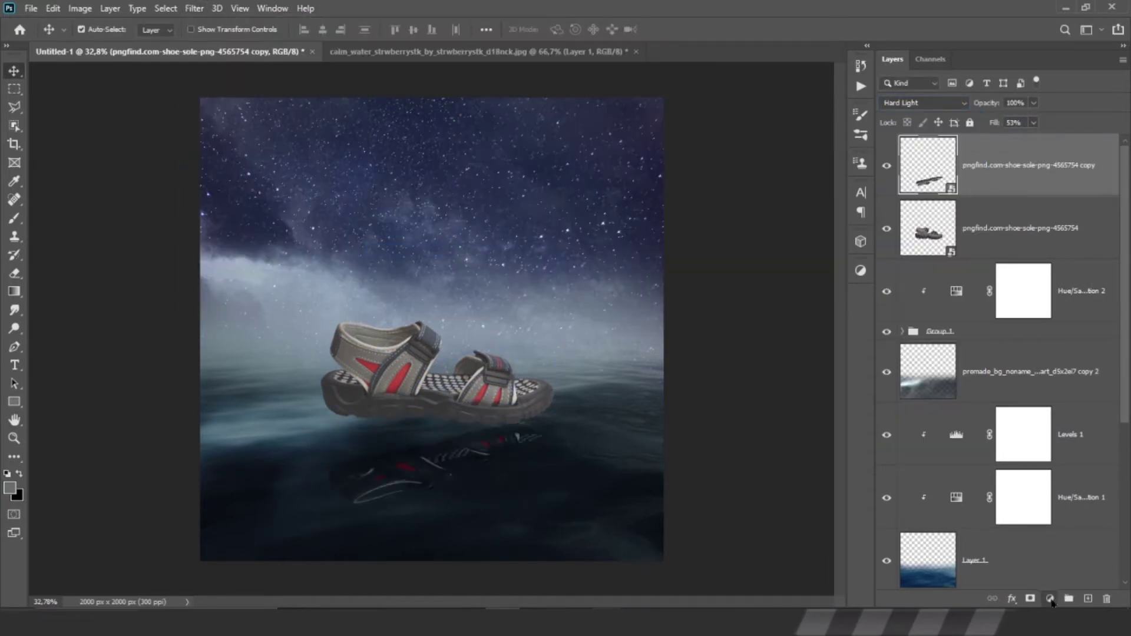
click(1012, 599)
click(1022, 329)
click(1071, 104)
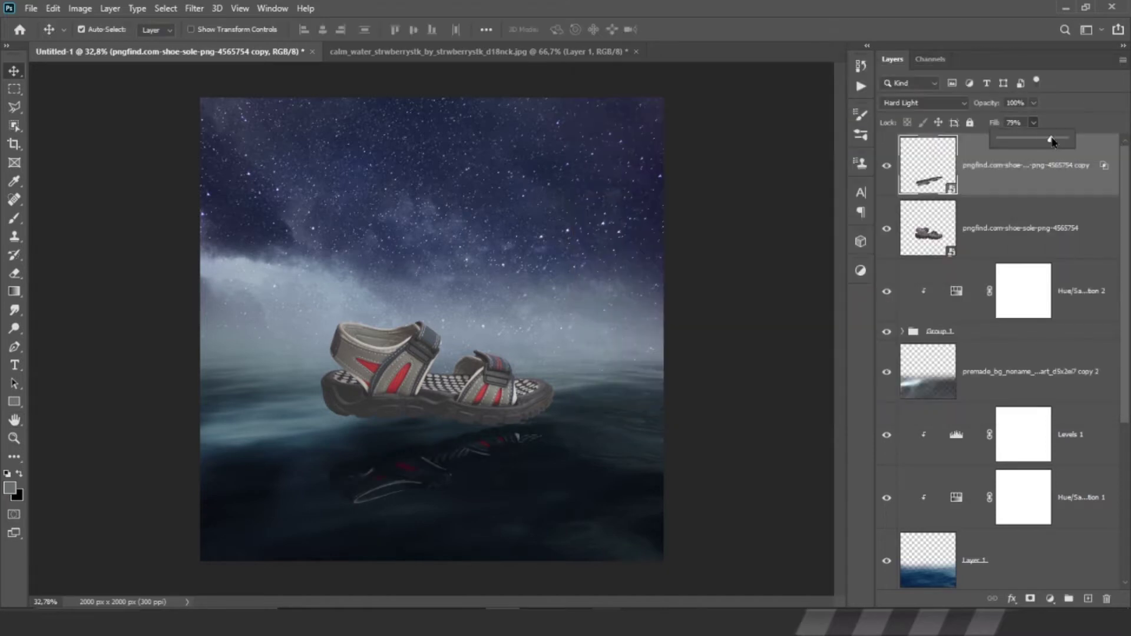
click(924, 103)
click(911, 250)
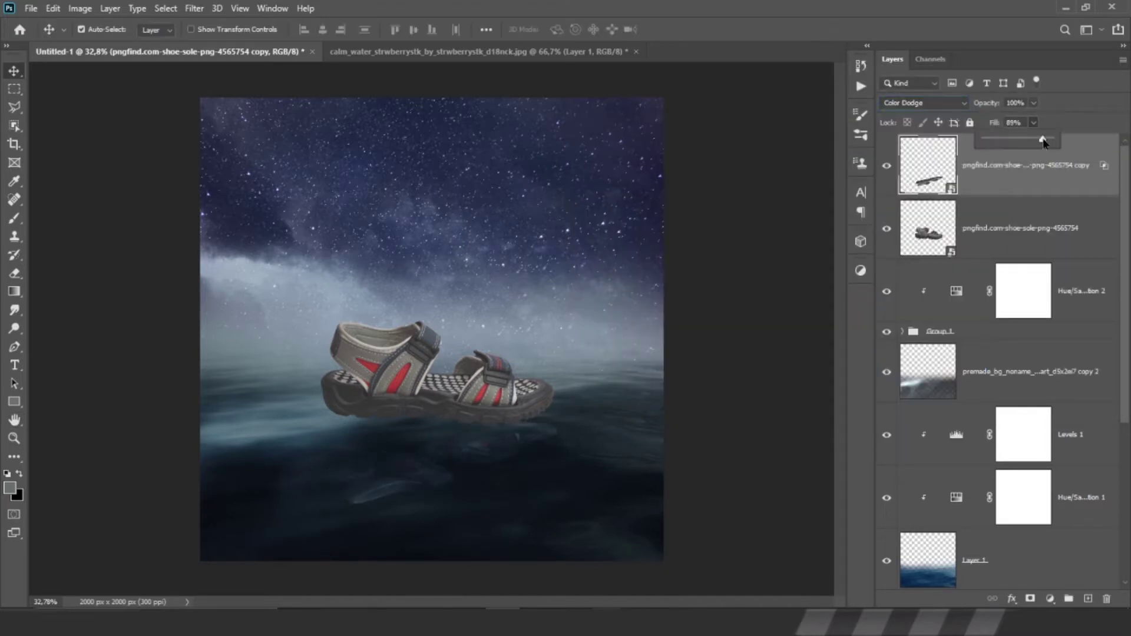
- Rotate the sandal slightly and distort the reflection so it lies flat beneath it
click(488, 388)
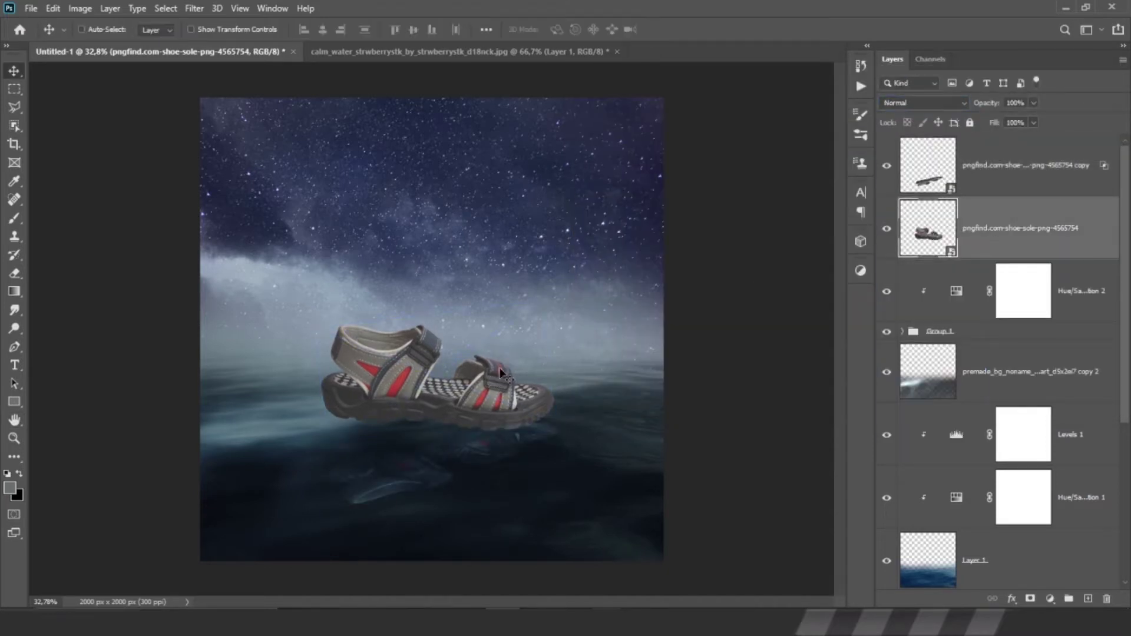
key(ctrl+t)
drag(544, 368, 543, 363)
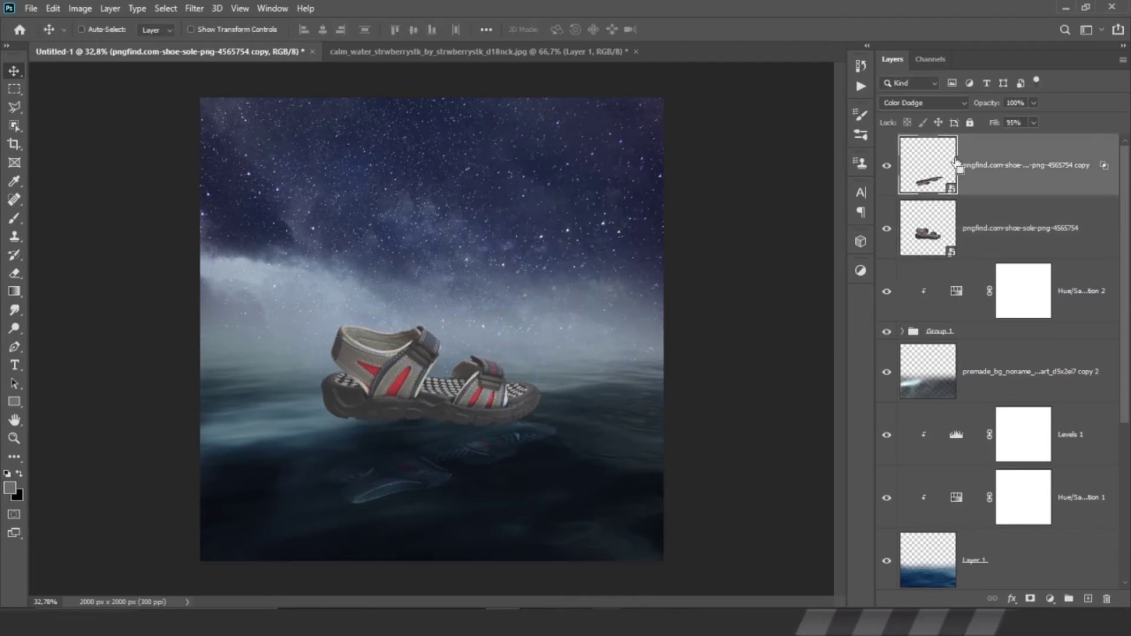
key(ctrl+t)
right_click(465, 451)
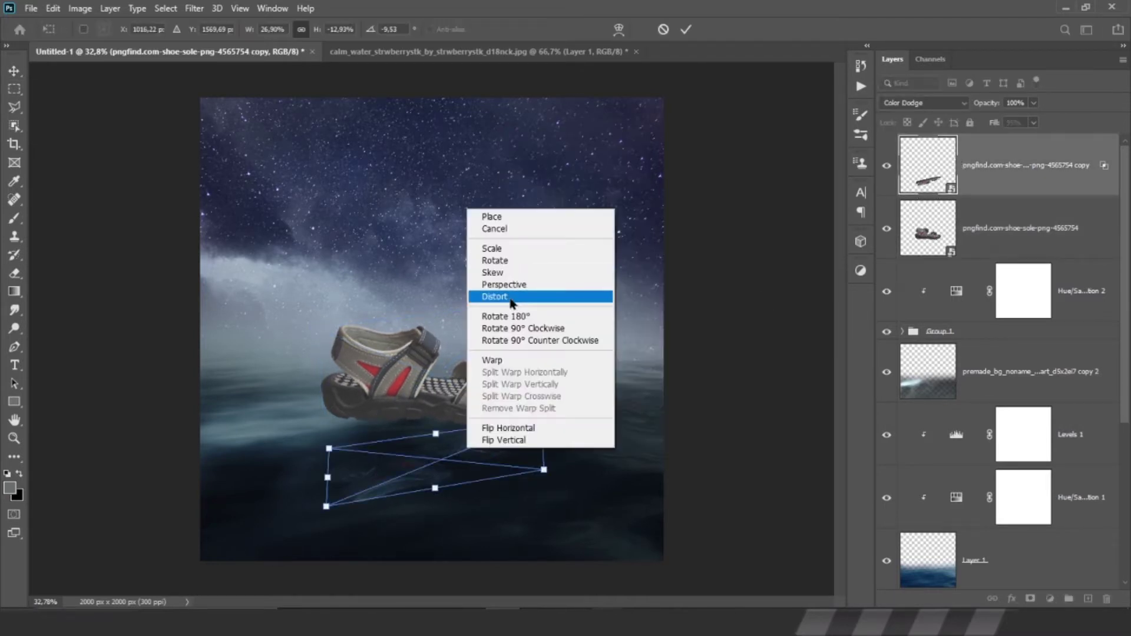
click(489, 279)
drag(433, 508, 444, 508)
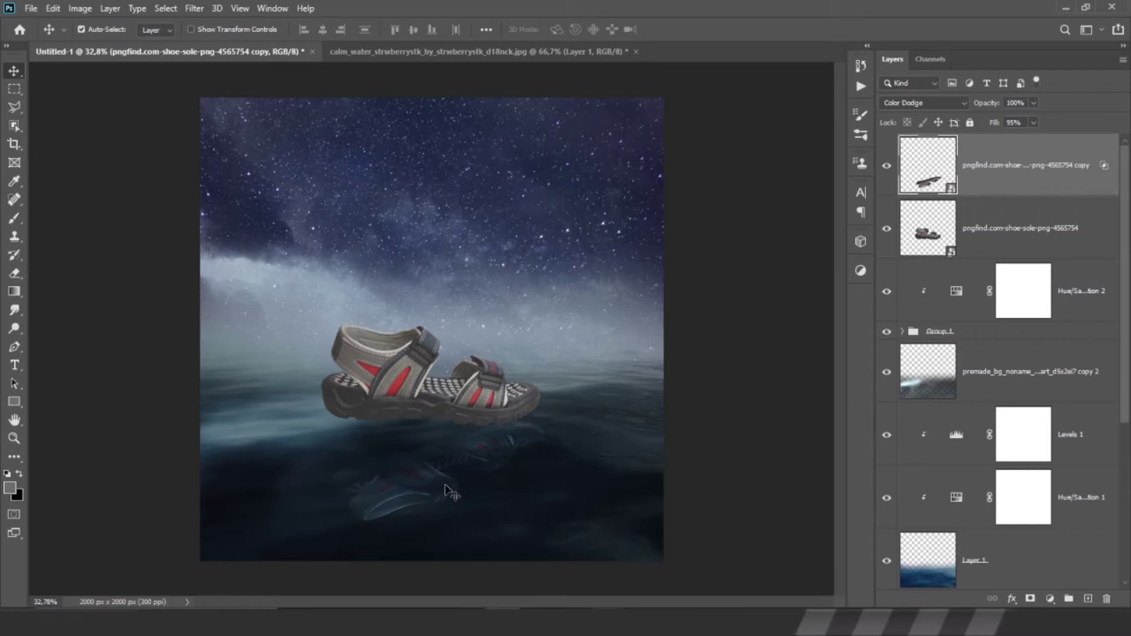
- Group the two sandal layers and add a Levels adjustment above the sandal
shift+click(995, 223)
key(ctrl+g)
click(861, 270)
click(754, 296)
- Clip Curves and Hue/Saturation (Saturation -31, Lightness -17) adjustments to the sandal
click(702, 446)
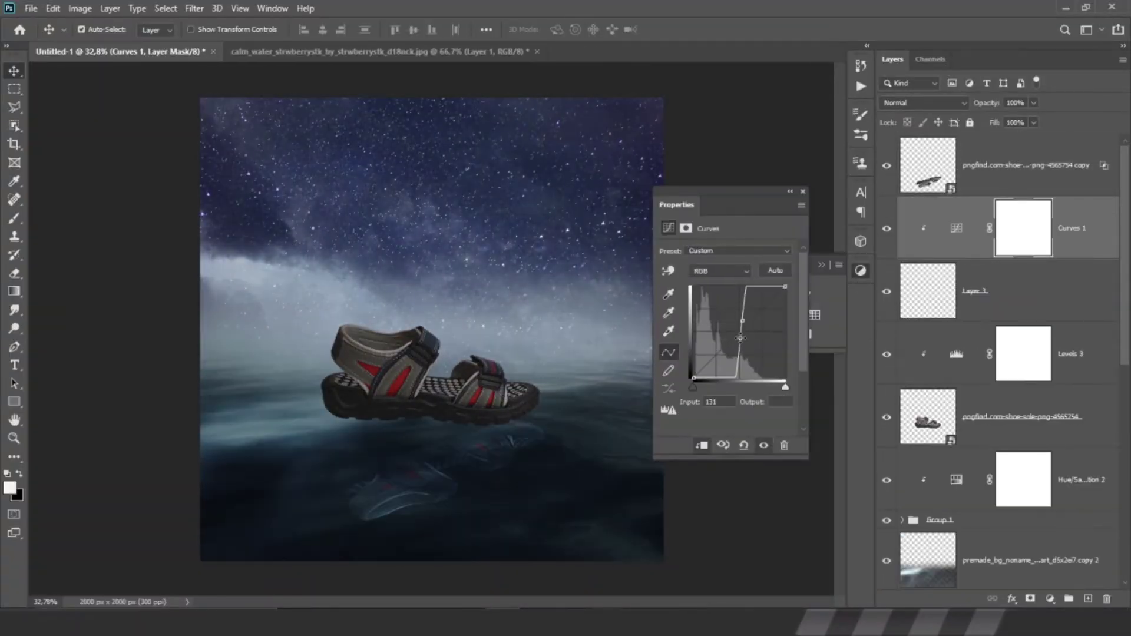
click(702, 445)
click(803, 191)
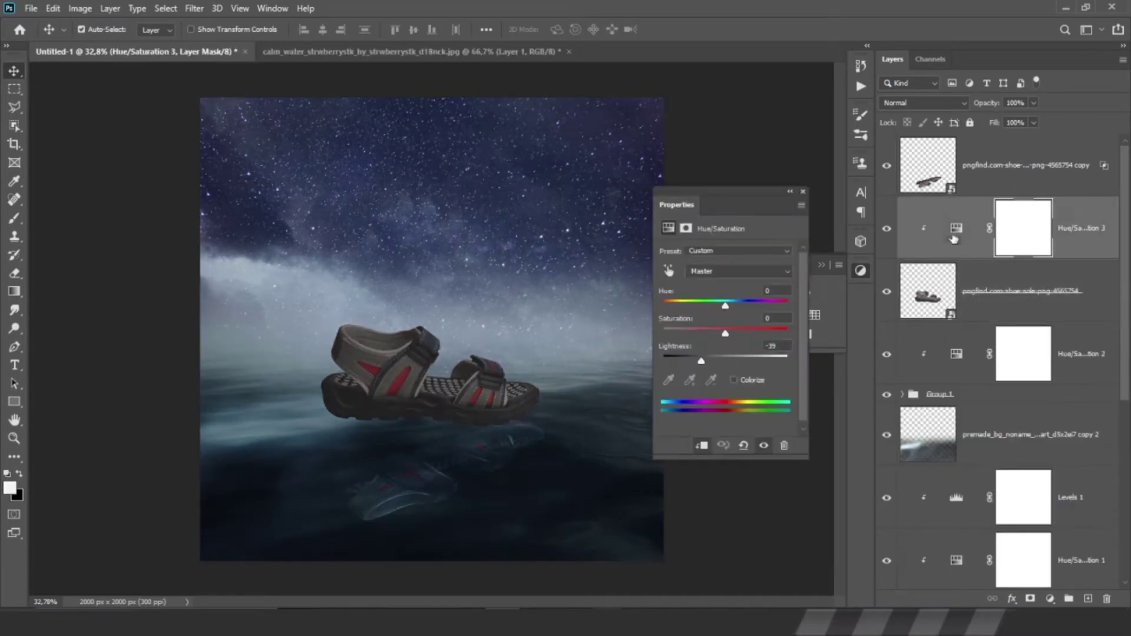
drag(728, 362, 716, 361)
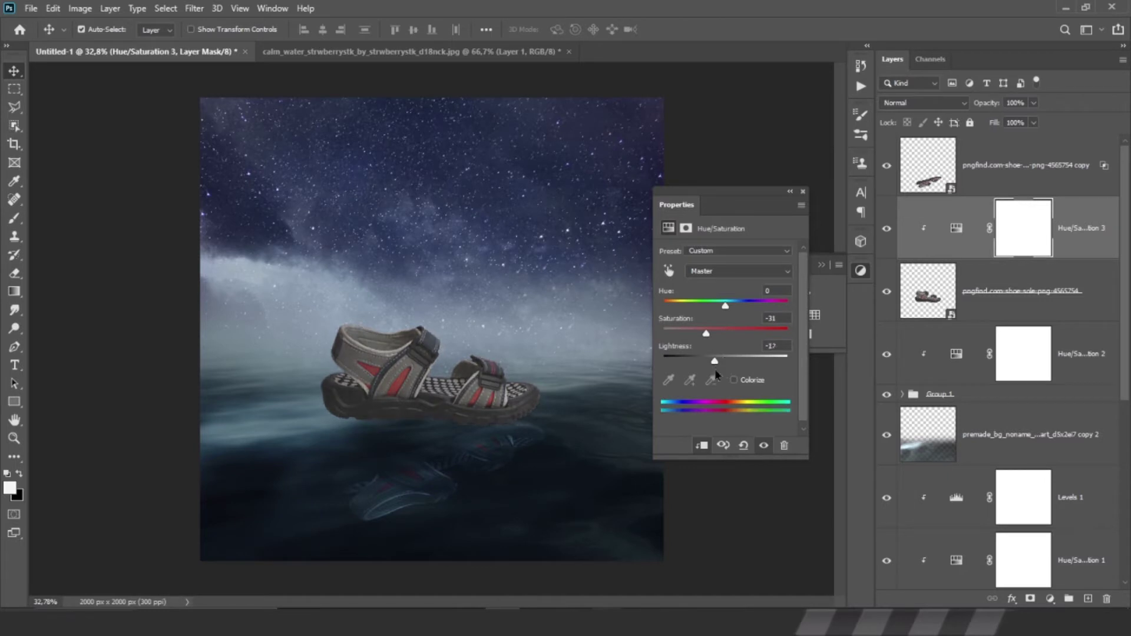
click(803, 191)
- Add clipped Levels (output white 232) and Brightness/Contrast (brightness 61, contrast 33) to the sandal
click(747, 295)
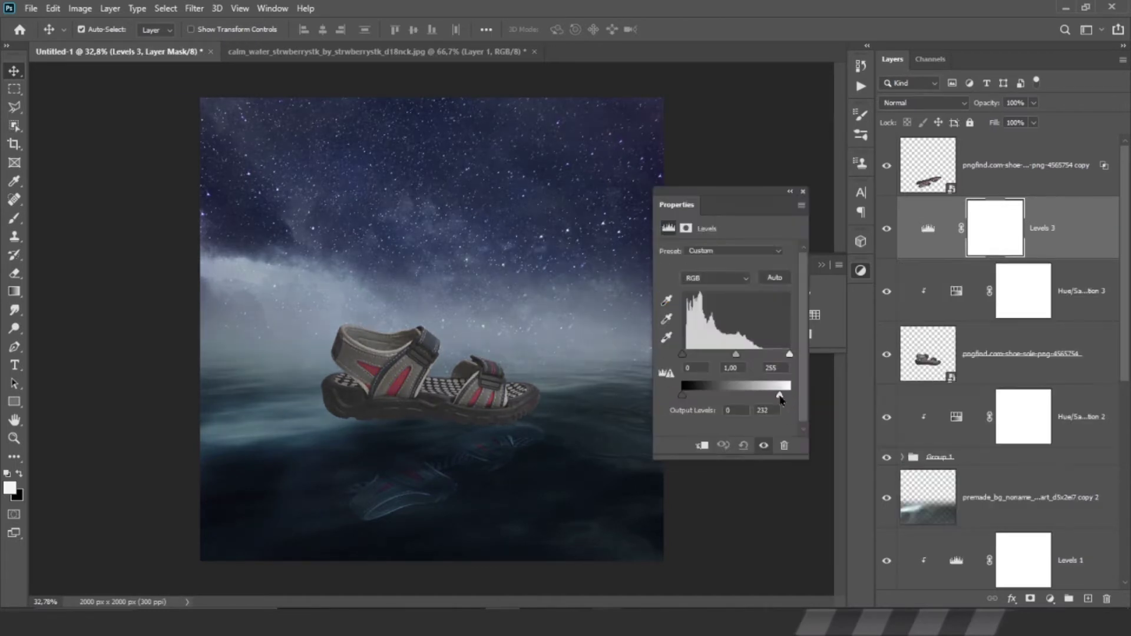
drag(789, 395, 770, 395)
click(803, 191)
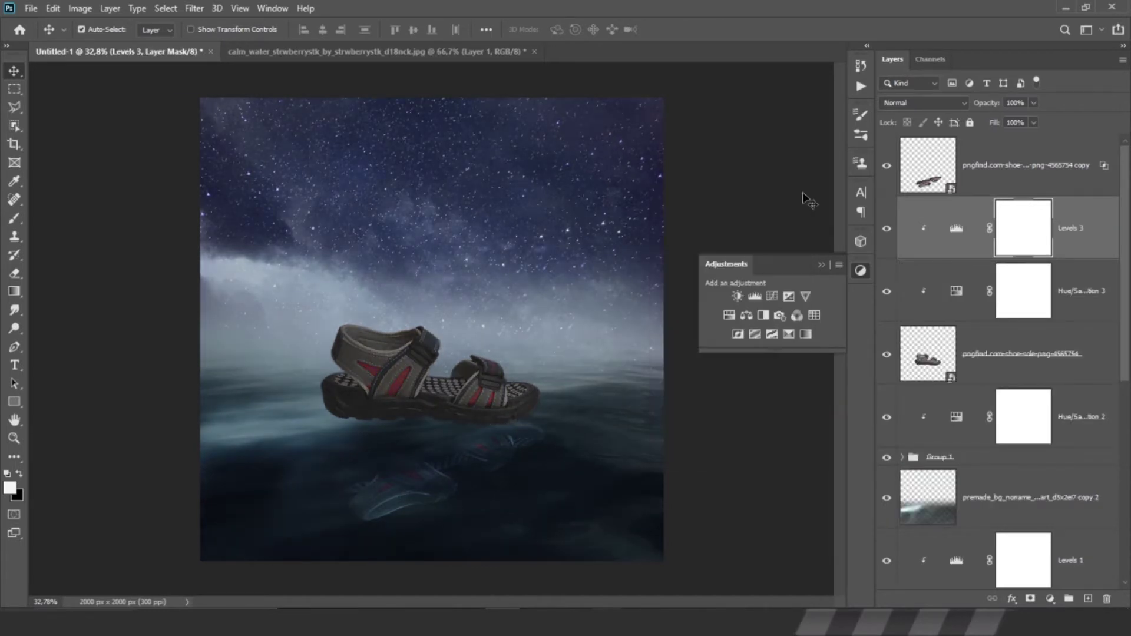
click(737, 296)
drag(726, 291, 745, 292)
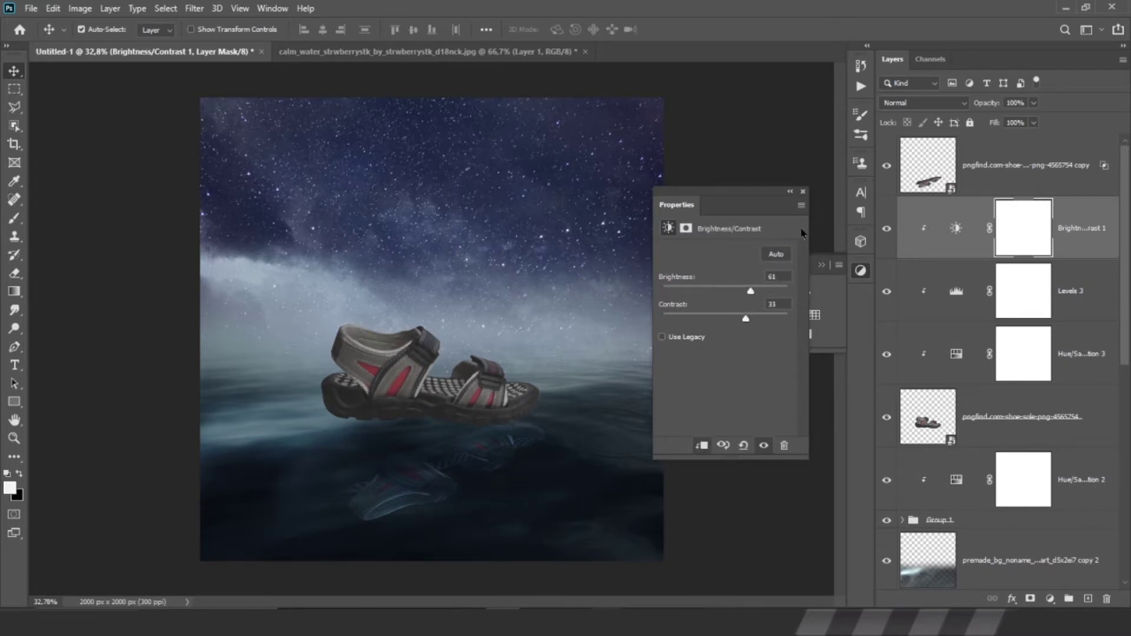
click(803, 192)
- Invert the Brightness/Contrast mask and brush white along the sandal's top edge
key(ctrl+i)
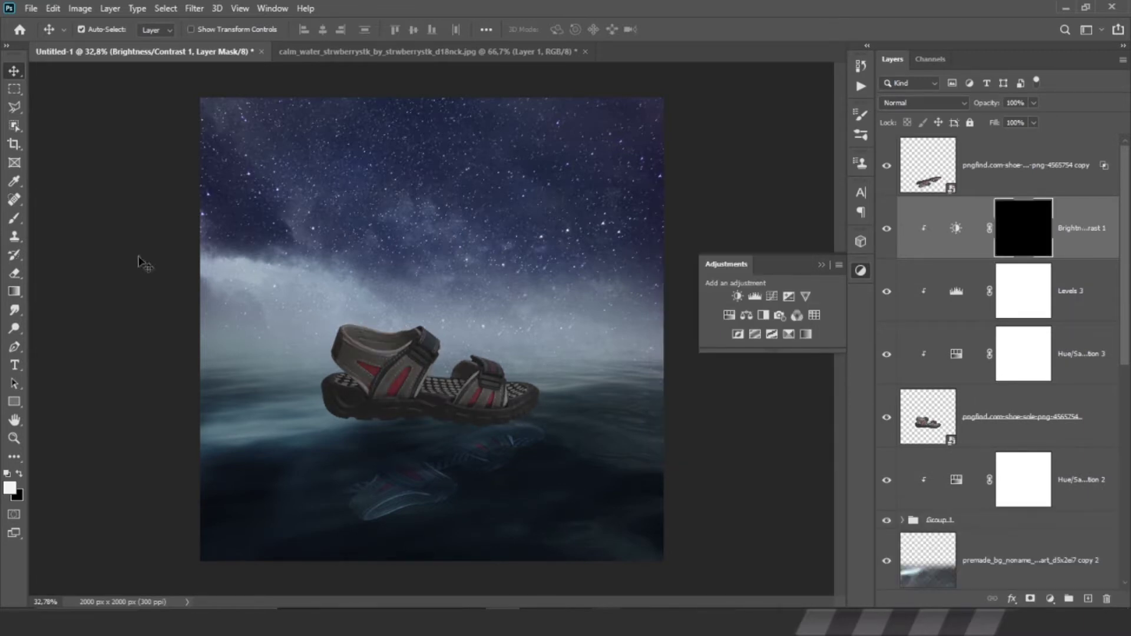
key(b)
scroll(140, 260, up, 5)
drag(195, 274, 487, 300)
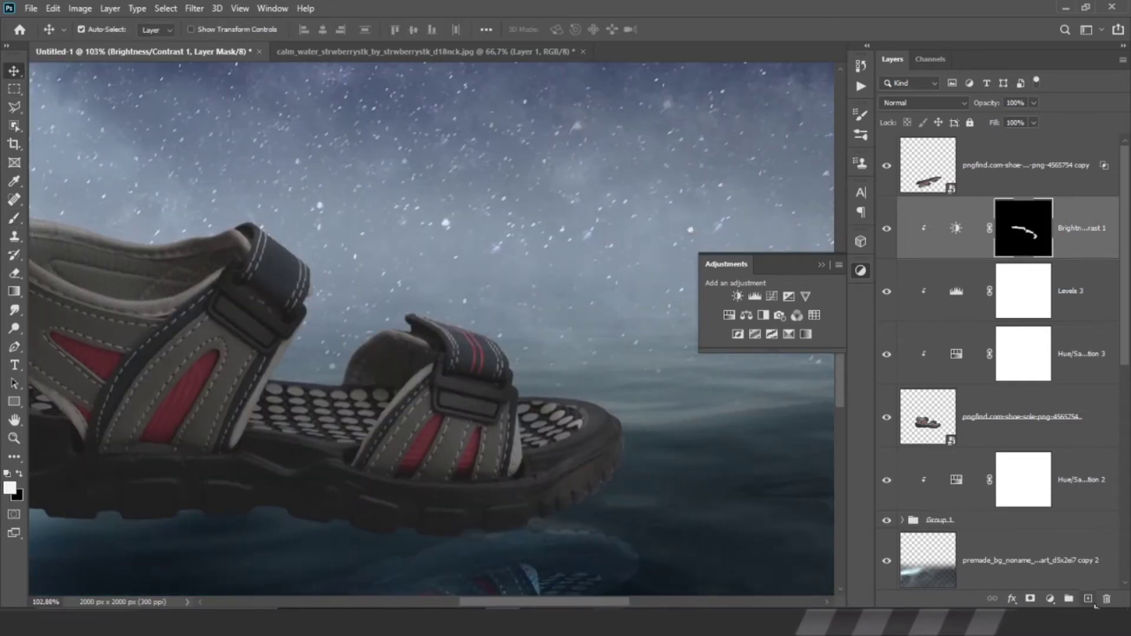
- Add an Exposure -1.36 layer with inverted mask, painting a soft shadow under the sandal
click(1079, 479)
click(789, 297)
drag(726, 287, 712, 287)
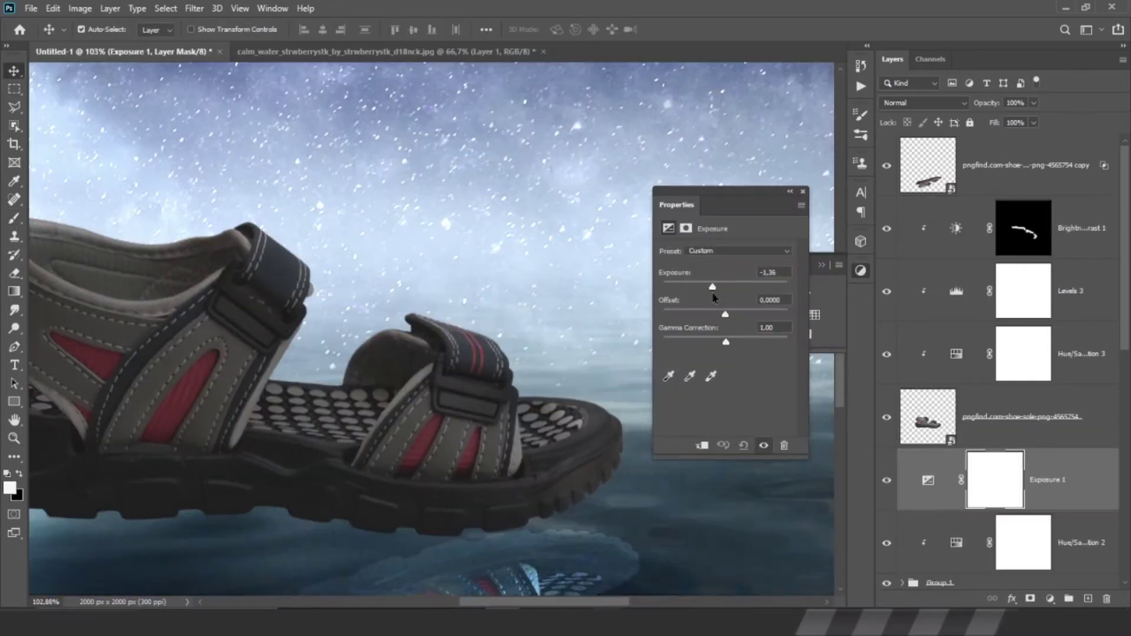
key(ctrl+i)
drag(510, 476, 661, 323)
key(b)
right_click(154, 378)
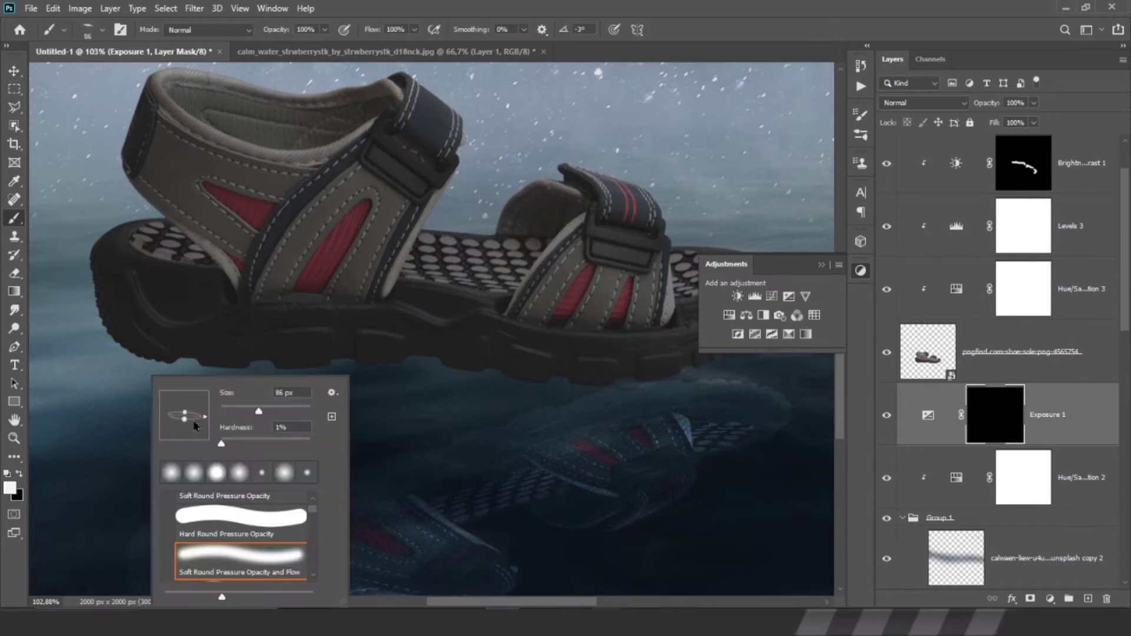
drag(148, 386, 454, 383)
scroll(496, 384, down, 3)
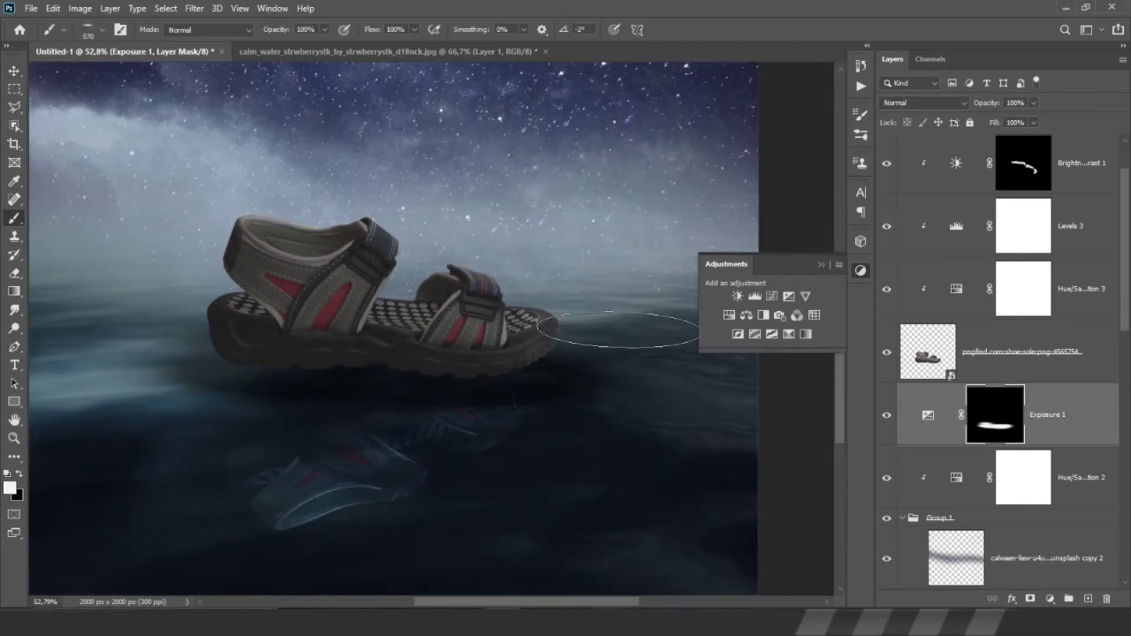
- Give the reflection a lighter blend mode and duplicate the Exposure adjustment onto the sandal
click(13, 71)
click(924, 102)
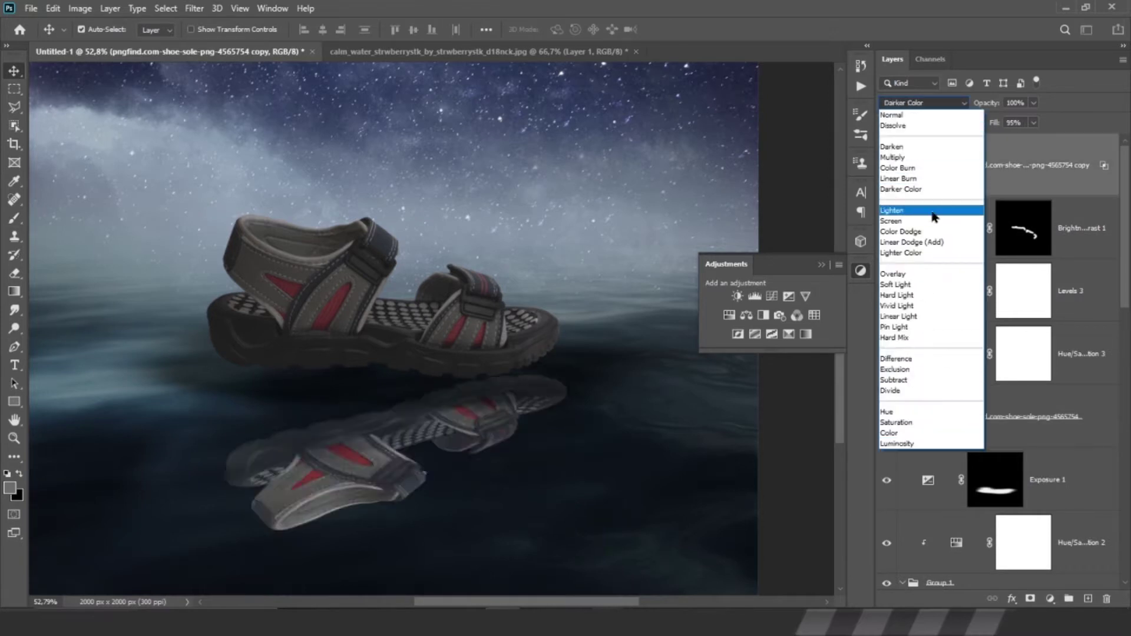
click(922, 234)
key(alt+bracketleft)
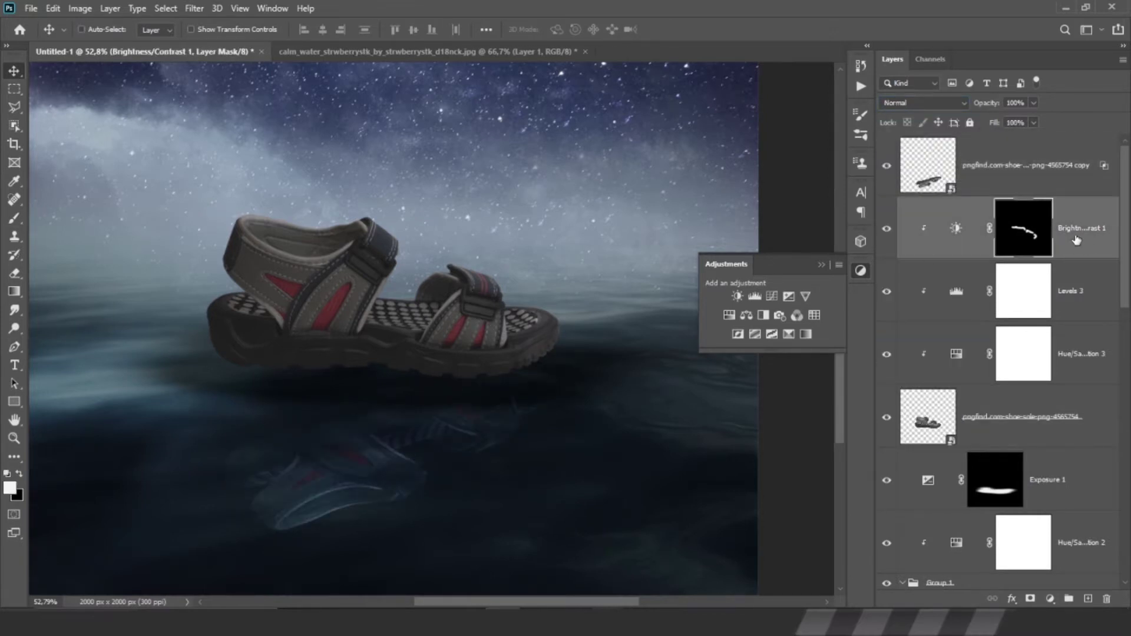
drag(1002, 480, 1002, 386)
key(e)
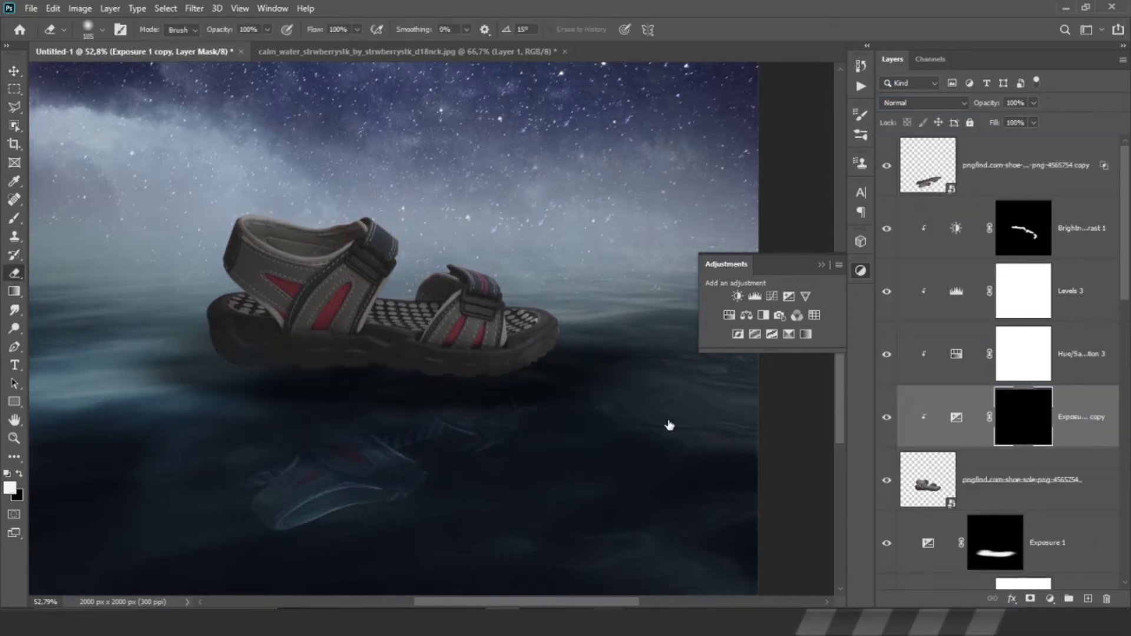
- Zoom in on the sandal's sole with the Eraser to soften it into the water
key(v)
scroll(393, 387, up, 5)
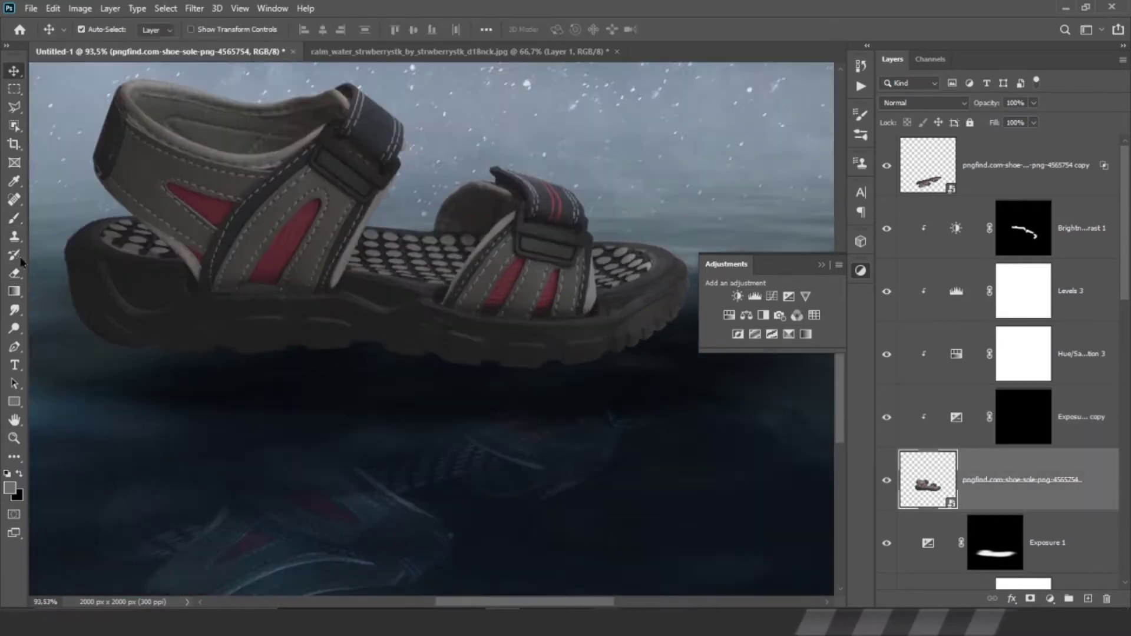
click(14, 273)
scroll(419, 388, up, 4)
drag(437, 336, 445, 396)
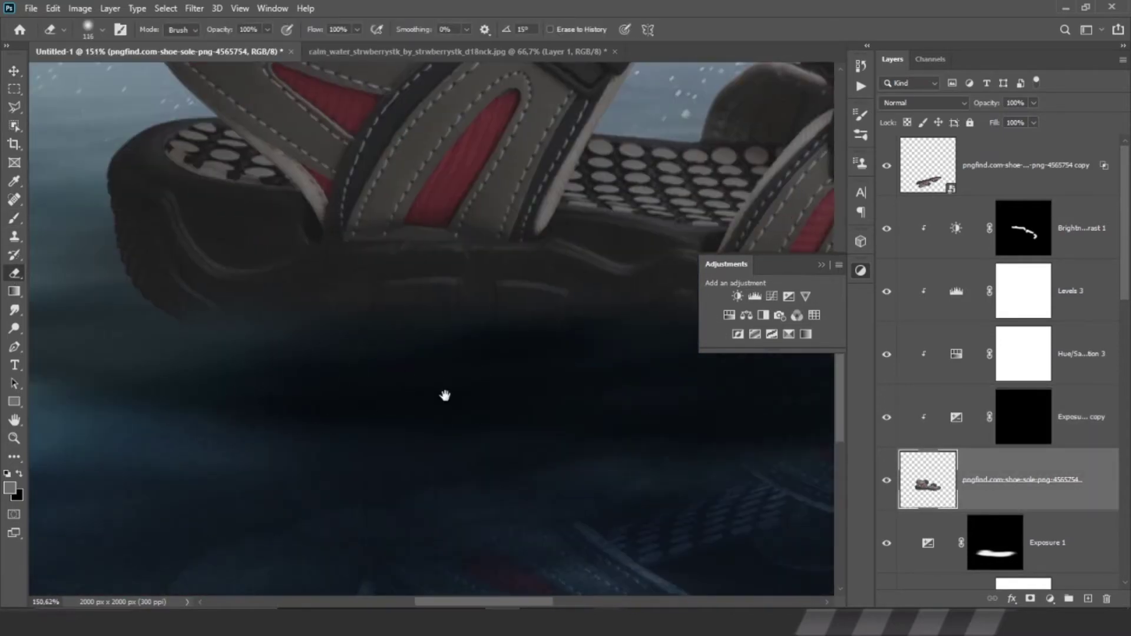
scroll(446, 389, down, 2)
scroll(505, 328, down, 4)
scroll(530, 320, up, 2)
scroll(462, 442, down, 2)
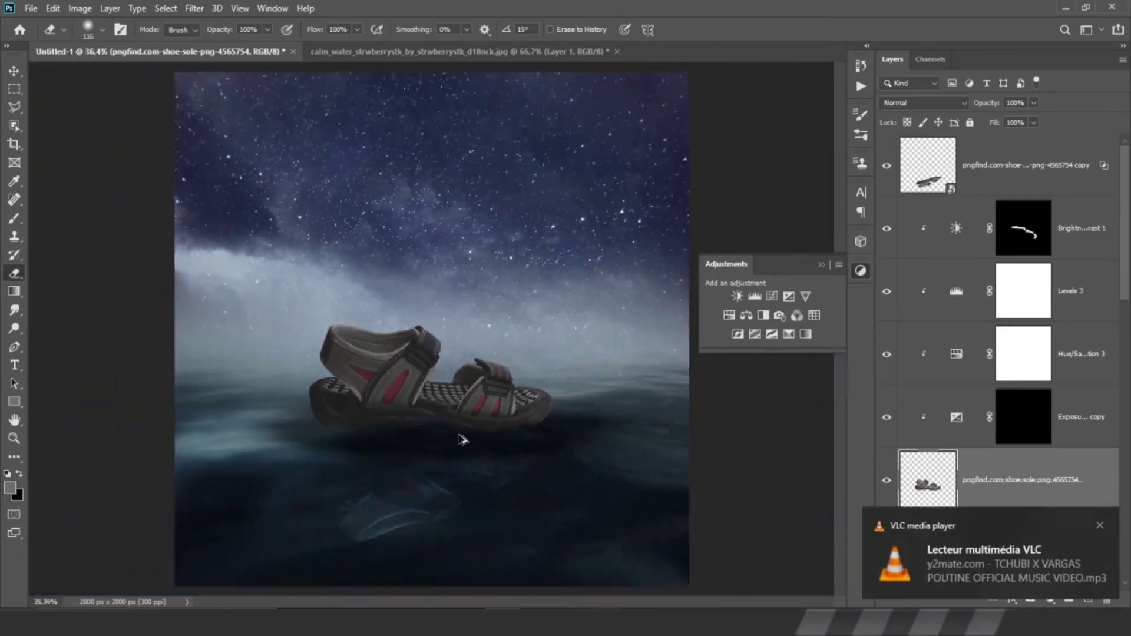
scroll(460, 431, down, 1)
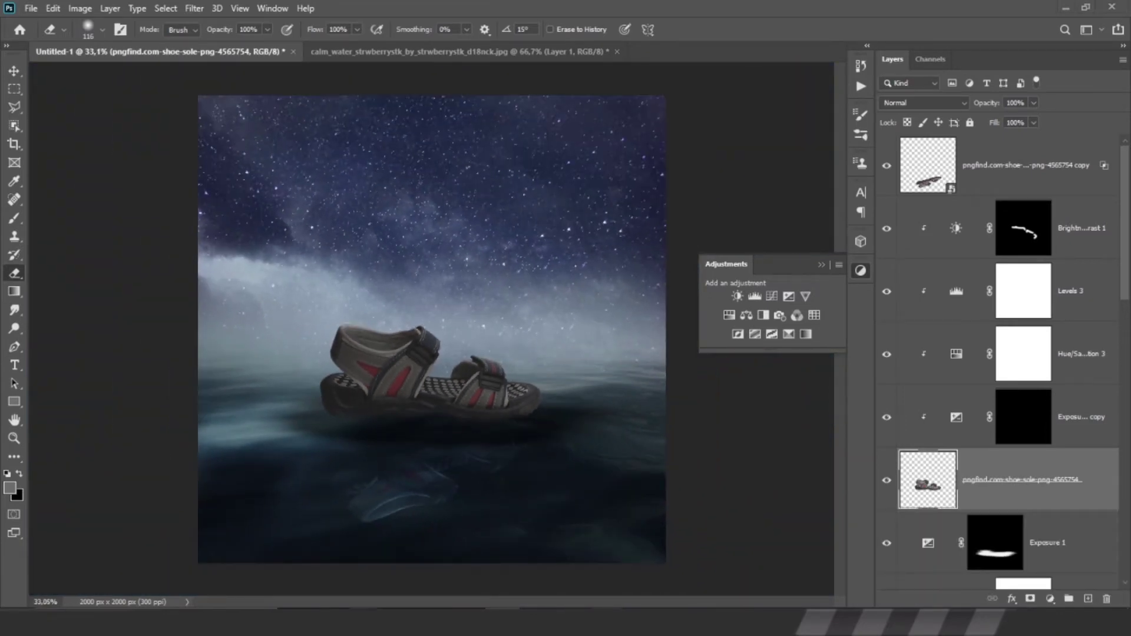
scroll(425, 454, up, 5)
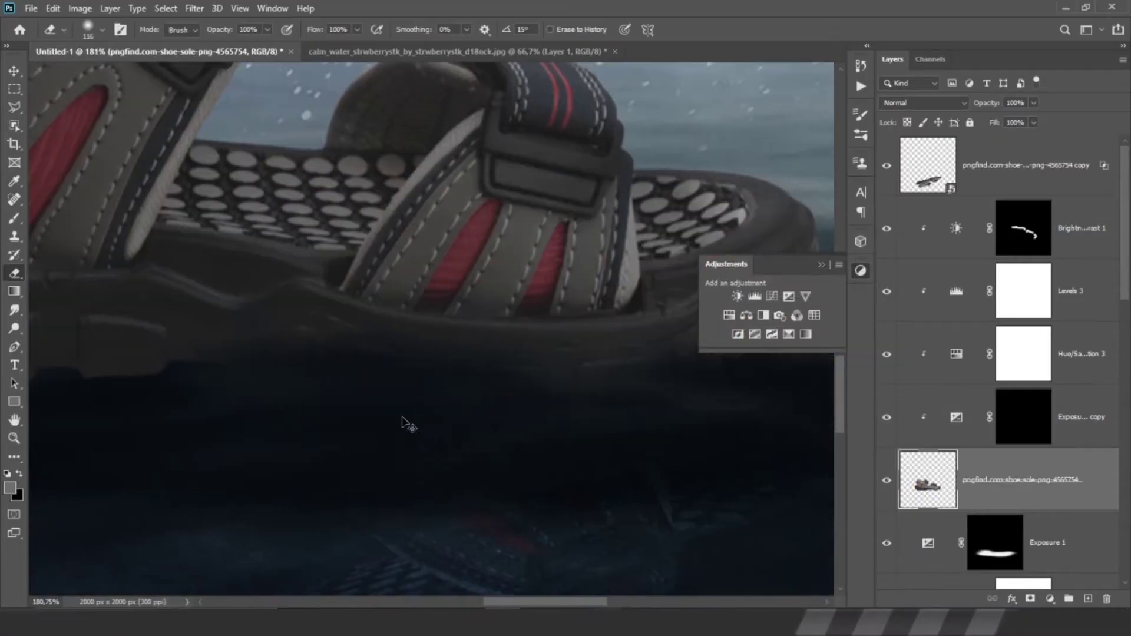
scroll(407, 425, down, 2)
scroll(521, 475, up, 1)
scroll(417, 470, down, 3)
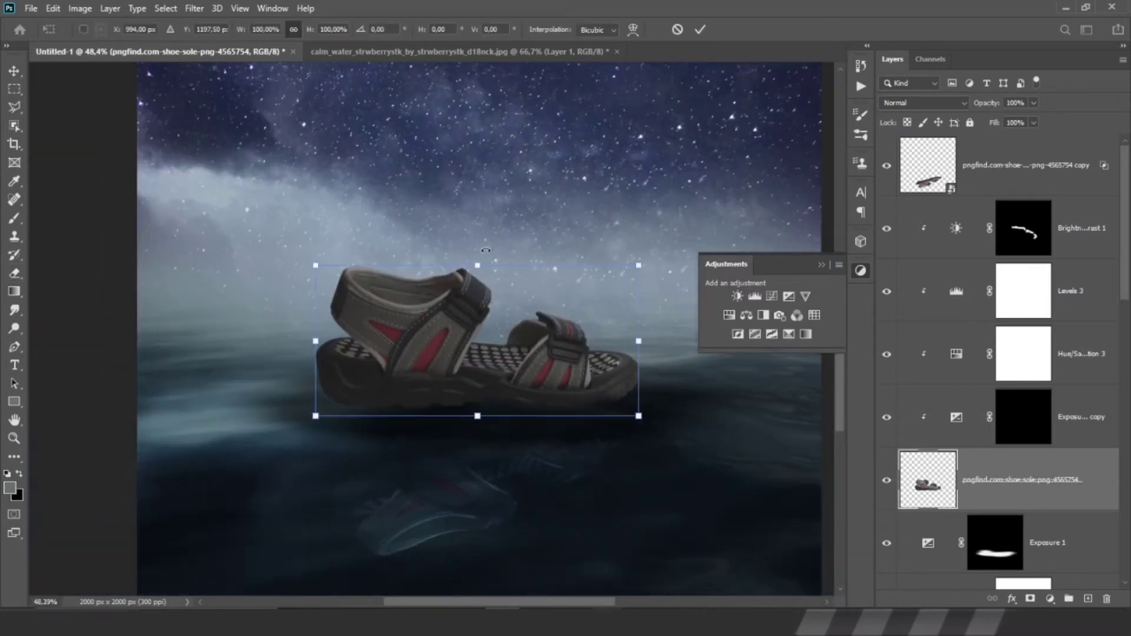
- Commit the sandal transform and blend its sole into the water with Eraser and Smudge
key(Return)
key(e)
scroll(591, 391, up, 5)
scroll(470, 442, up, 1)
scroll(387, 393, down, 3)
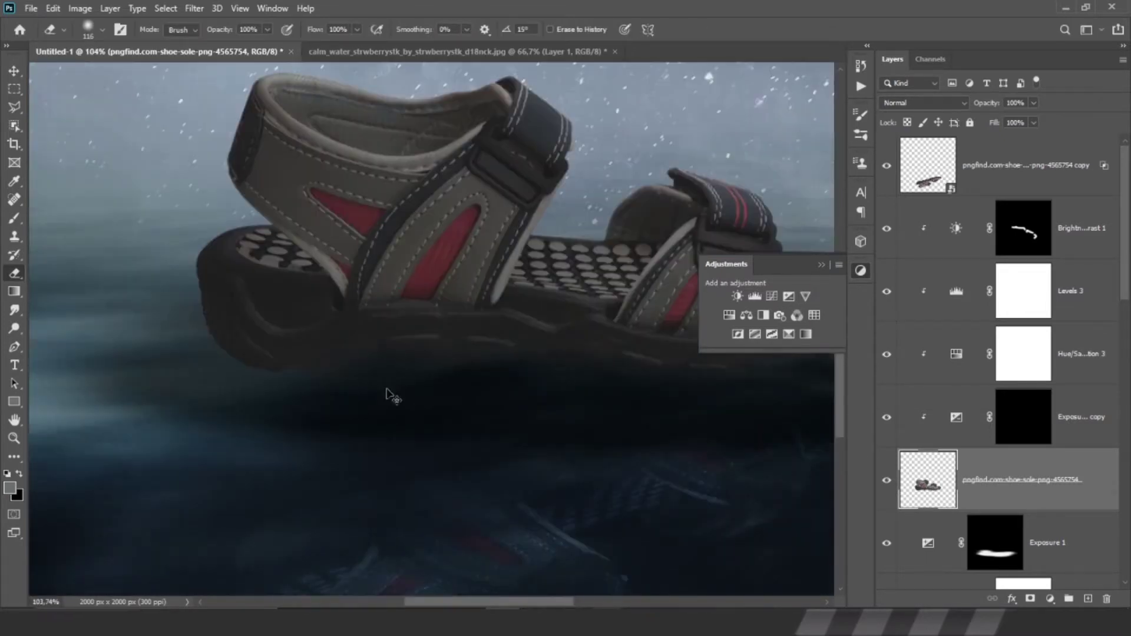
scroll(392, 396, down, 3)
key(v)
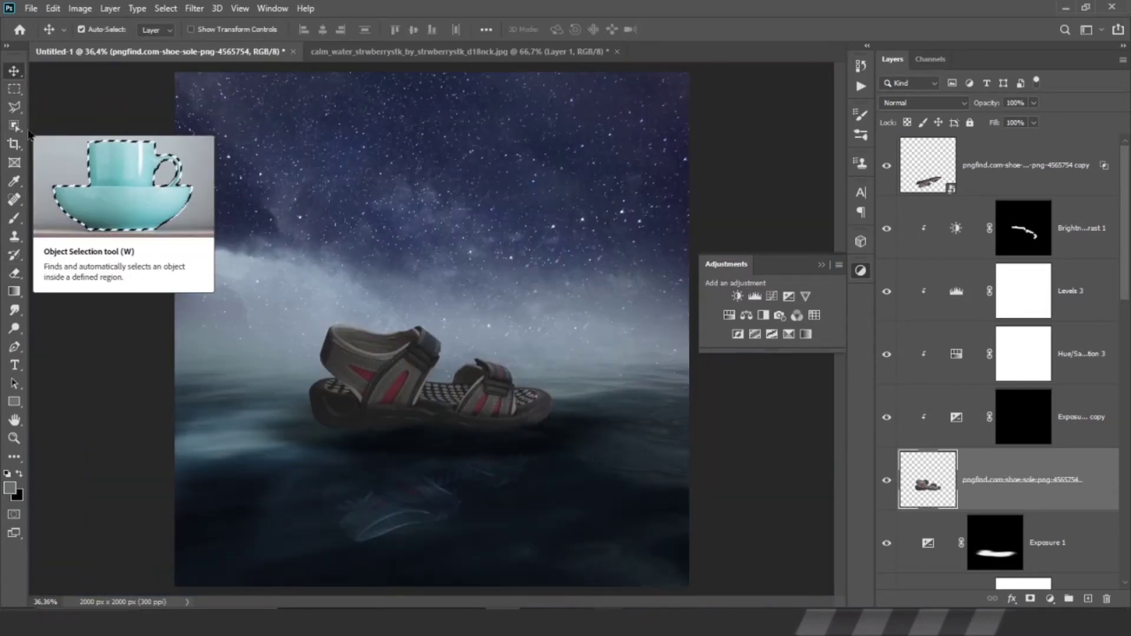
click(14, 310)
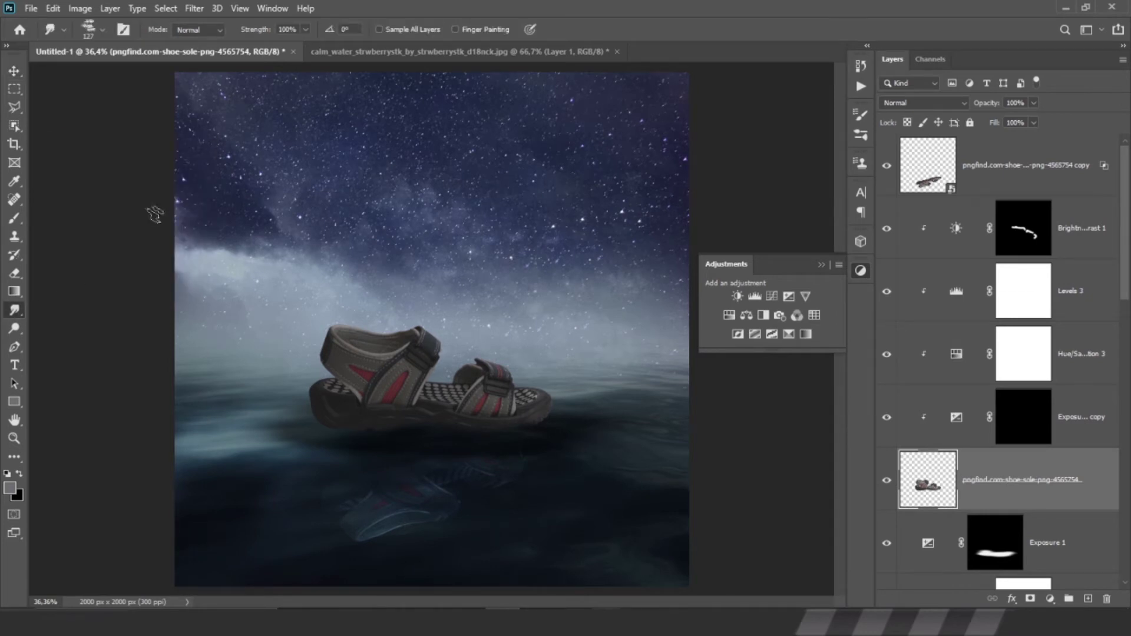
- Add a clipped Color Balance layer with Midtones Yellow-Blue set to +56
click(1050, 599)
click(1055, 472)
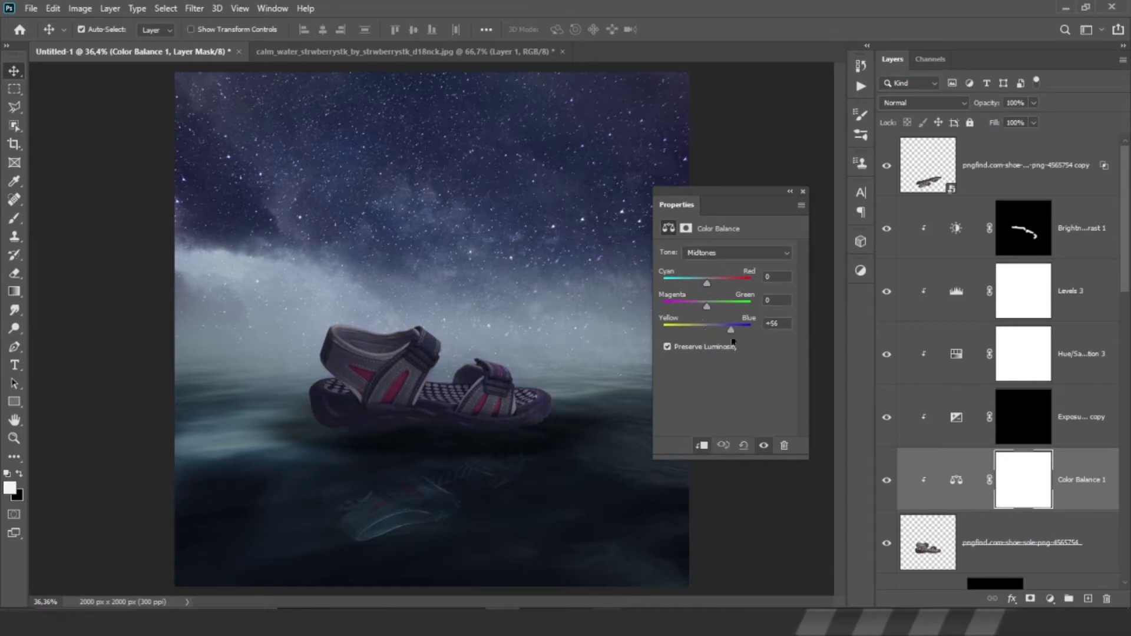
drag(721, 309, 707, 309)
click(803, 191)
- Start a pen path along the sandal's red stripe
click(495, 505)
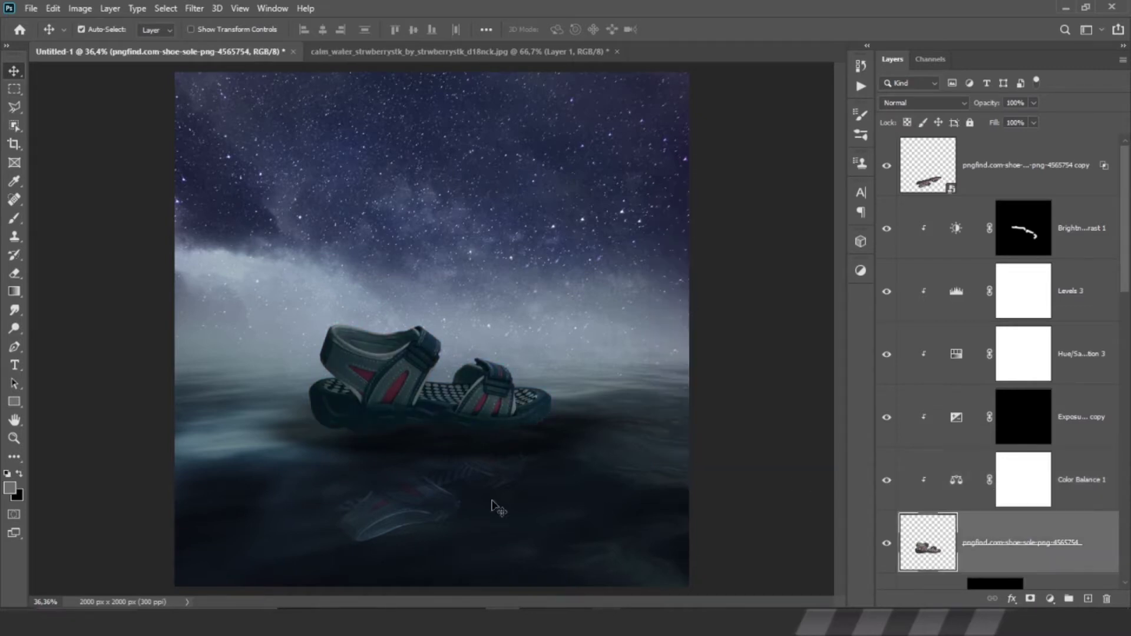
scroll(477, 389, up, 10)
click(14, 347)
scroll(465, 247, down, 3)
click(505, 141)
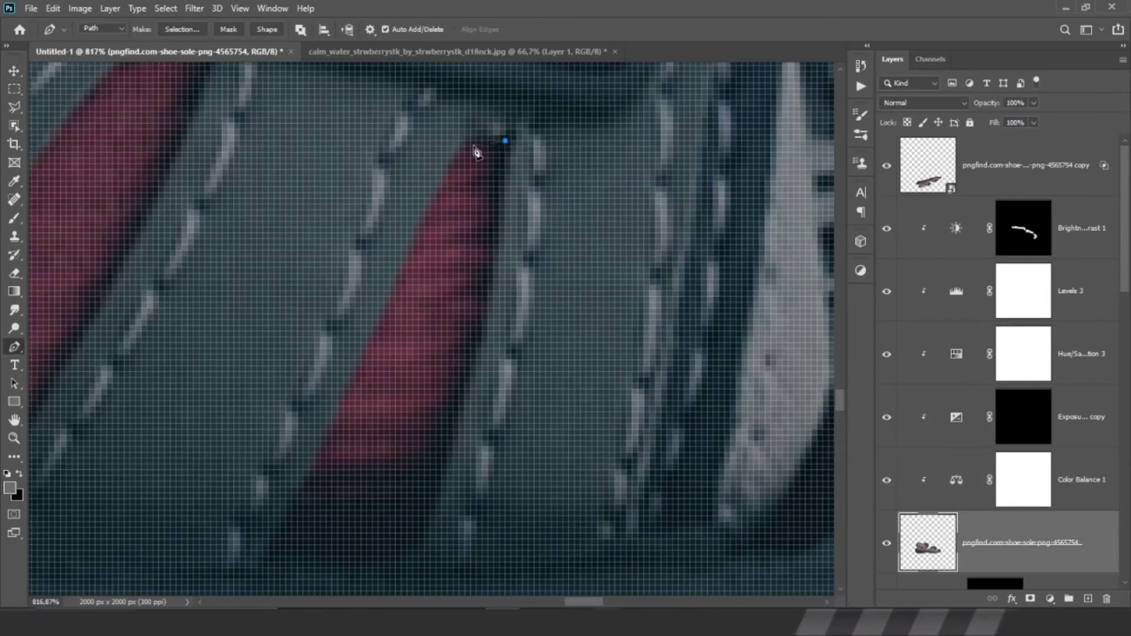
- Close the strap path, load it as a selection and paint the strap bright red
click(505, 140)
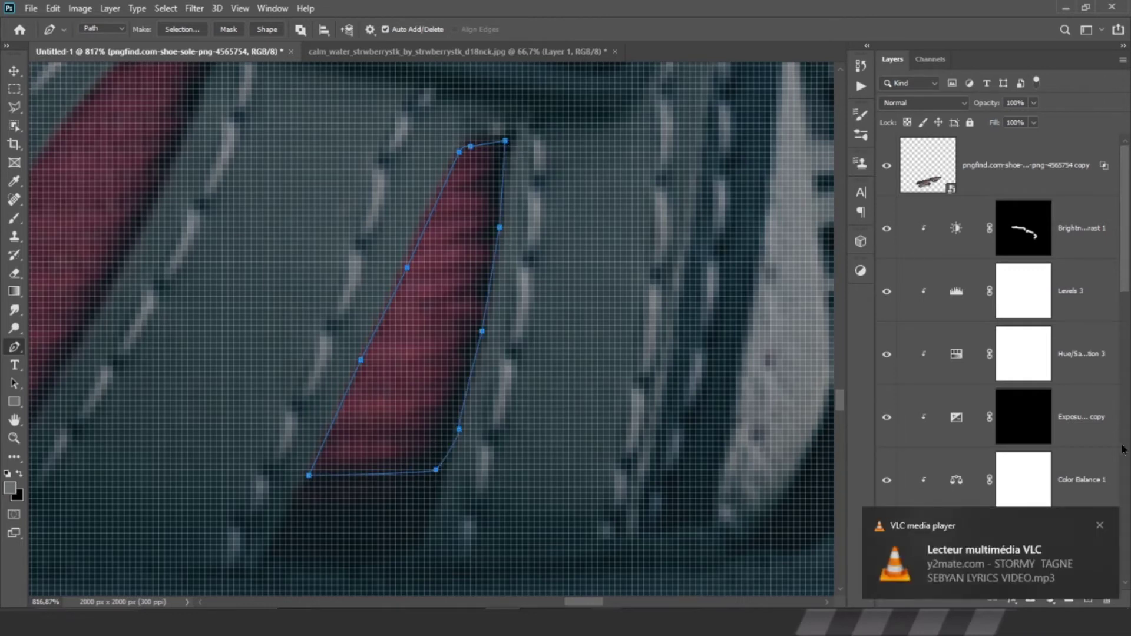
key(ctrl+Return)
click(1024, 479)
key(b)
key(e)
mouse_move(477, 177)
mouse_down()
mouse_move(383, 436)
mouse_move(594, 277)
mouse_up()
key(alt+bracketright)
key(alt+bracketright)
key(alt+bracketright)
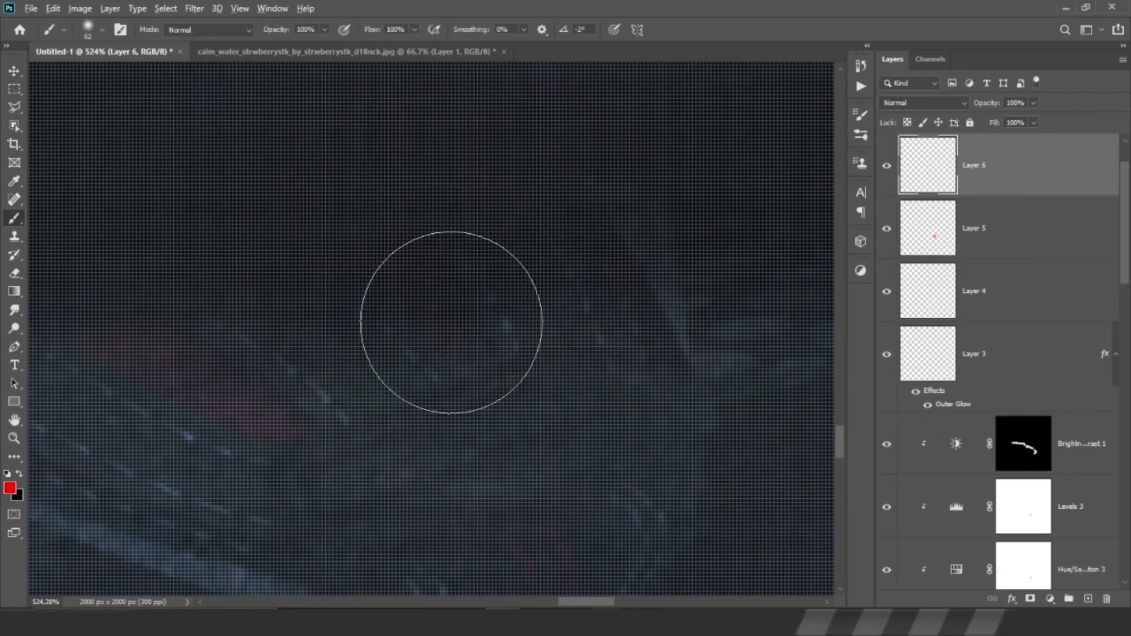
- Blend the red glow layer as Screen with Fill lowered to 39%
click(923, 102)
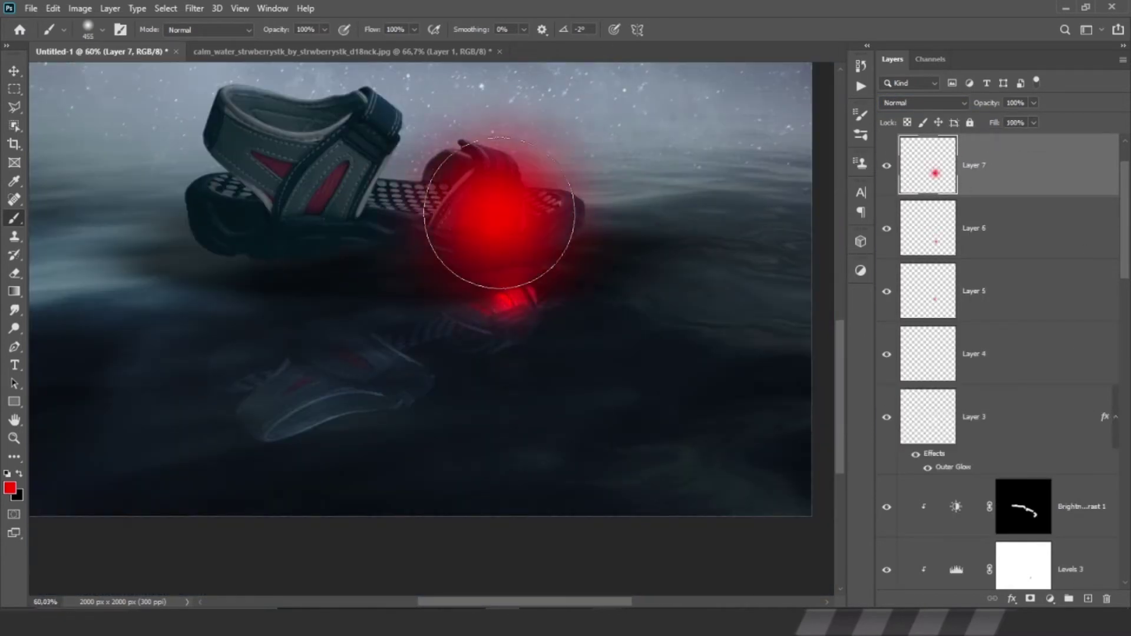
click(1034, 122)
drag(1038, 138, 1000, 144)
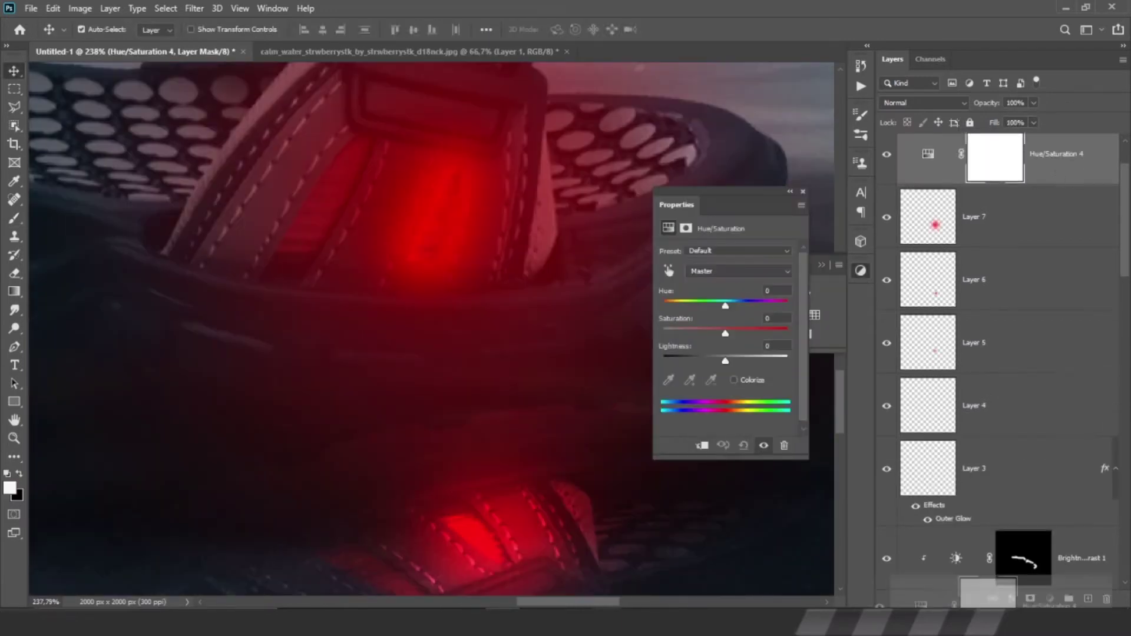
- Finish the Hue/Saturation 4 adjustment, open its blending options, then switch to the VLC playlist
click(802, 192)
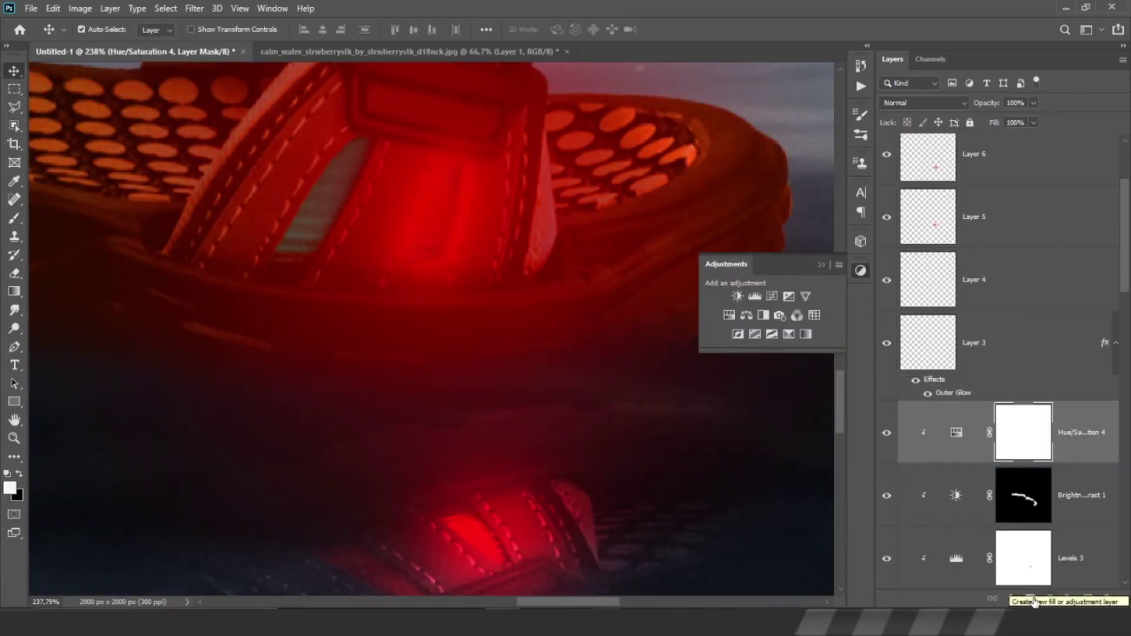
click(1013, 598)
click(1028, 463)
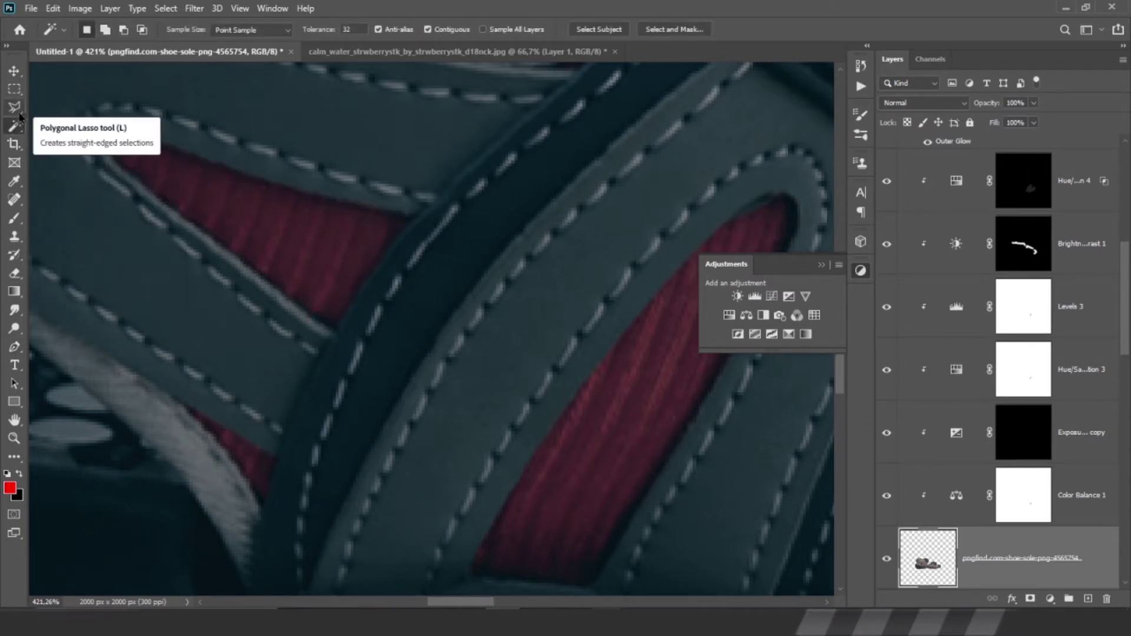
click(364, 623)
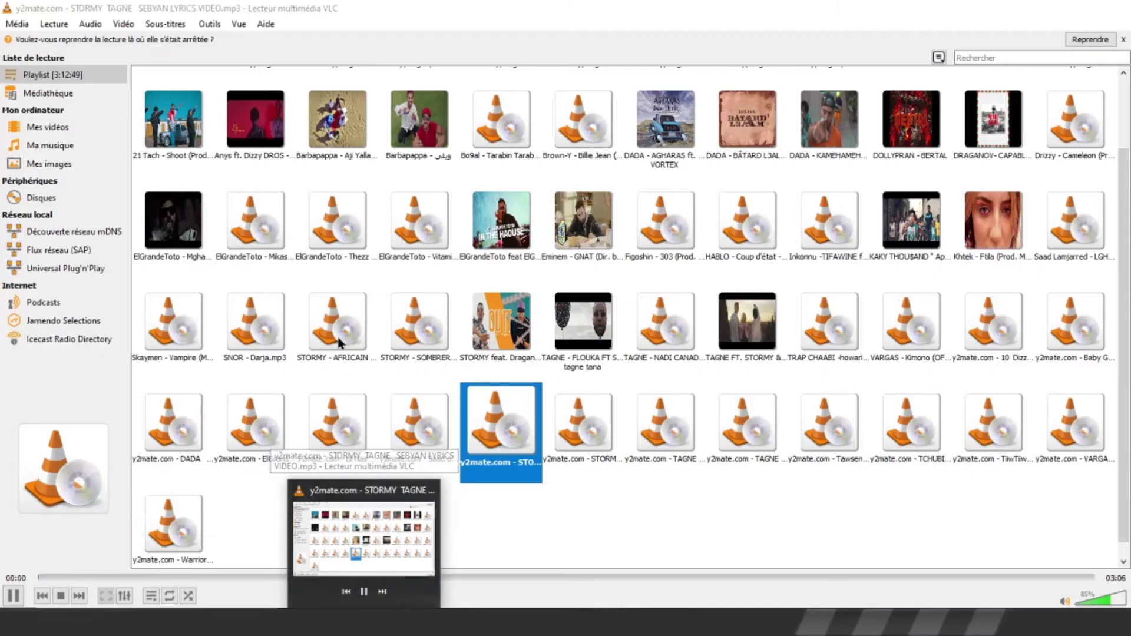
- Switch from the VLC playlist back to the Photoshop composite via the taskbar
click(364, 623)
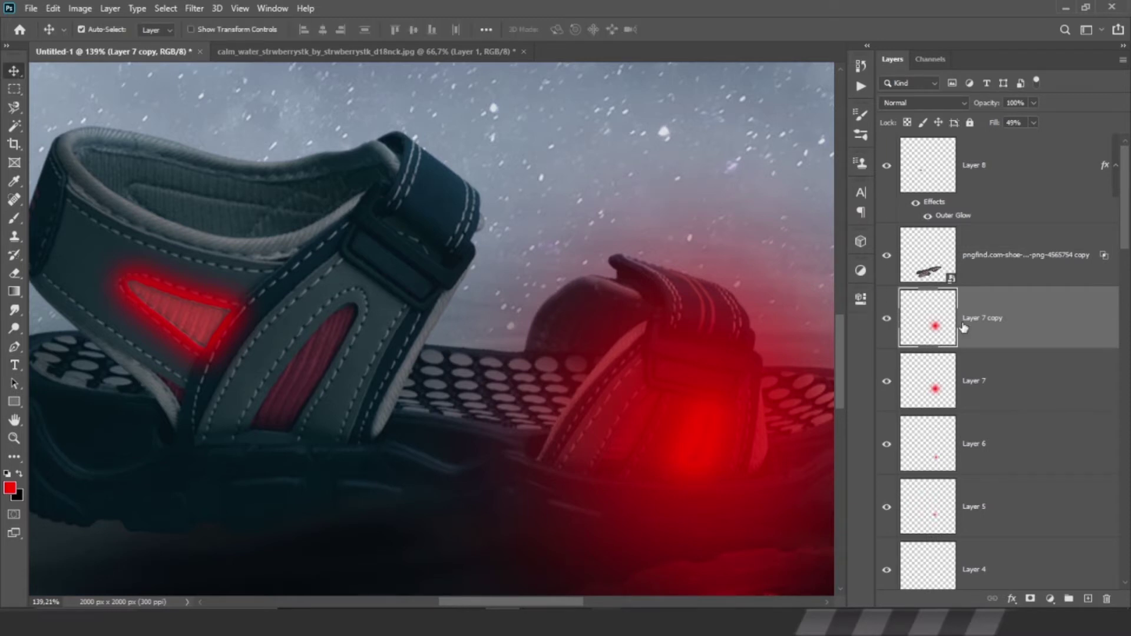
- Move Layer 7 copy to the top of the stack and select the Layer 6 glow
drag(964, 327, 966, 141)
click(882, 453)
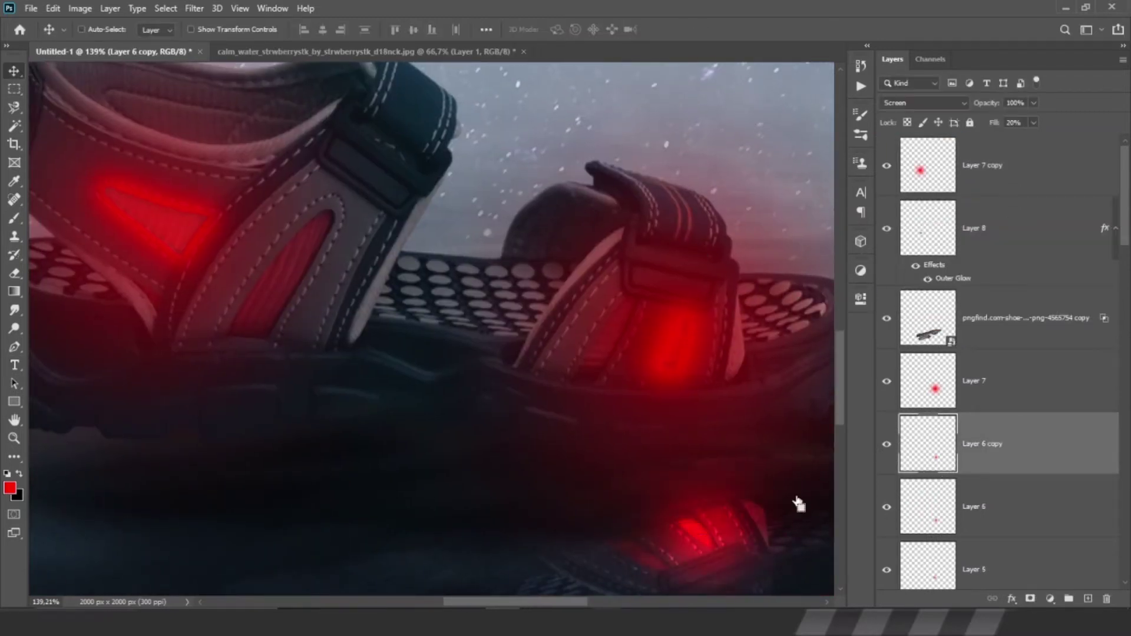
drag(796, 498, 733, 522)
scroll(917, 514, down, 1)
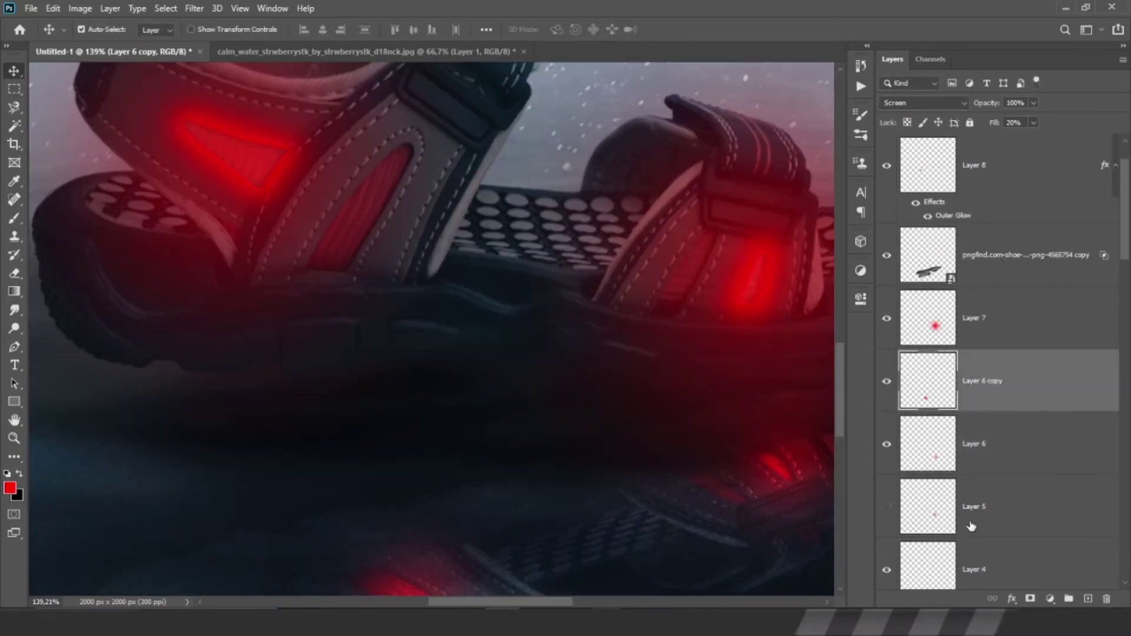
- Copy the Layer 5 glow and move the copy onto the left sandal
drag(917, 515, 967, 139)
key(ctrl+t)
drag(650, 263, 223, 156)
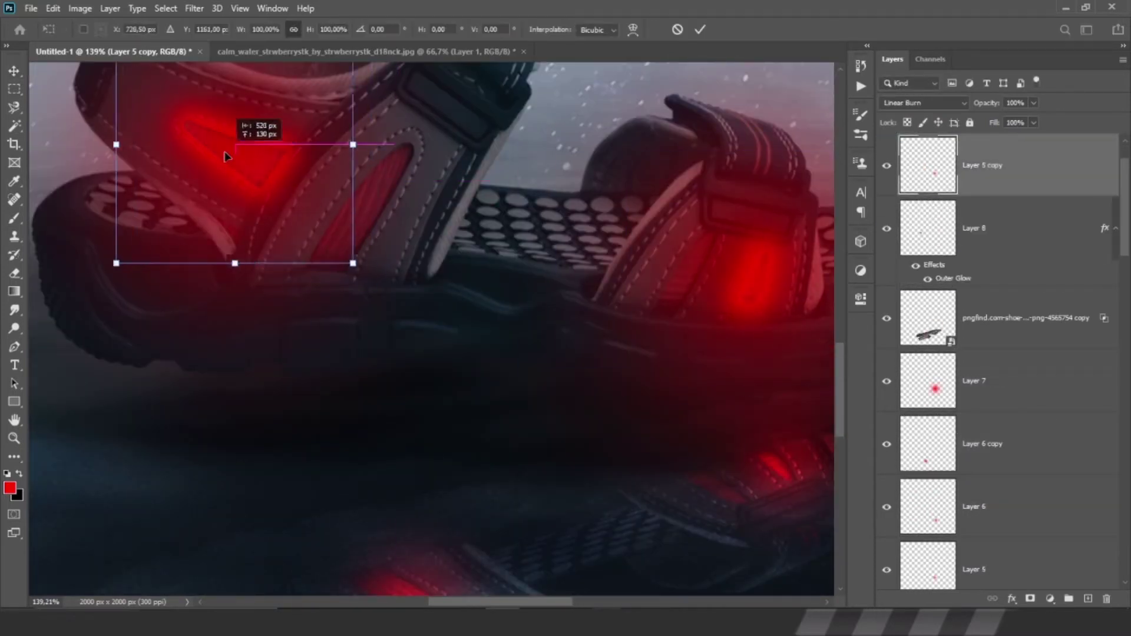
key(Return)
- Check Layer 8's strap glow and the Layer 5 copy glow with the Eraser ready
click(937, 291)
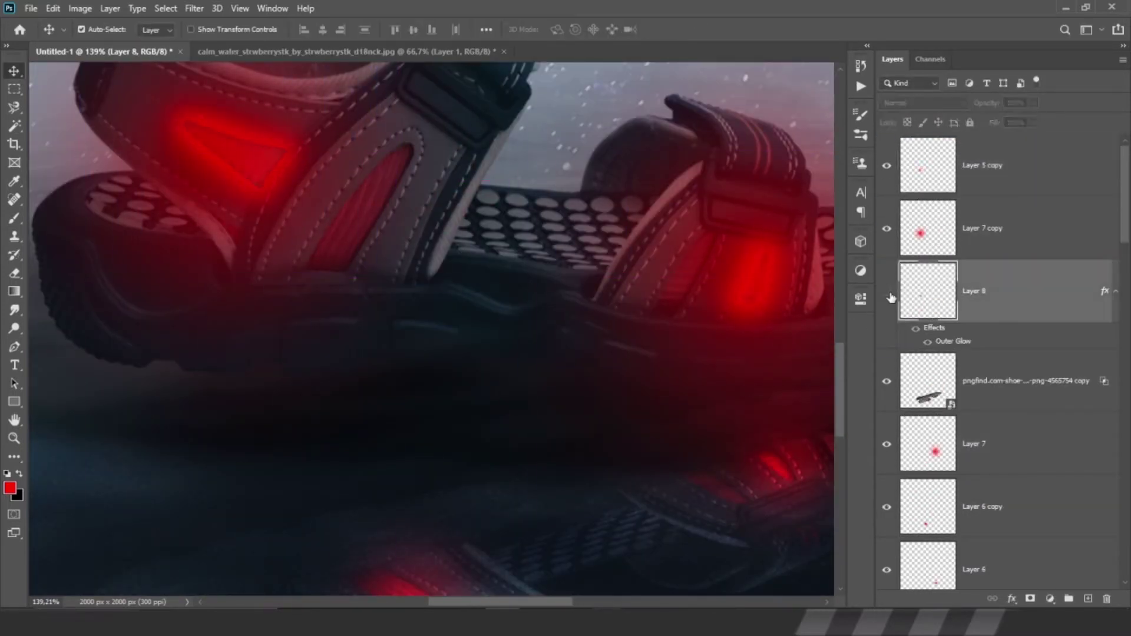
scroll(209, 121, up, 3)
scroll(209, 120, up, 2)
key(e)
scroll(90, 143, down, 3)
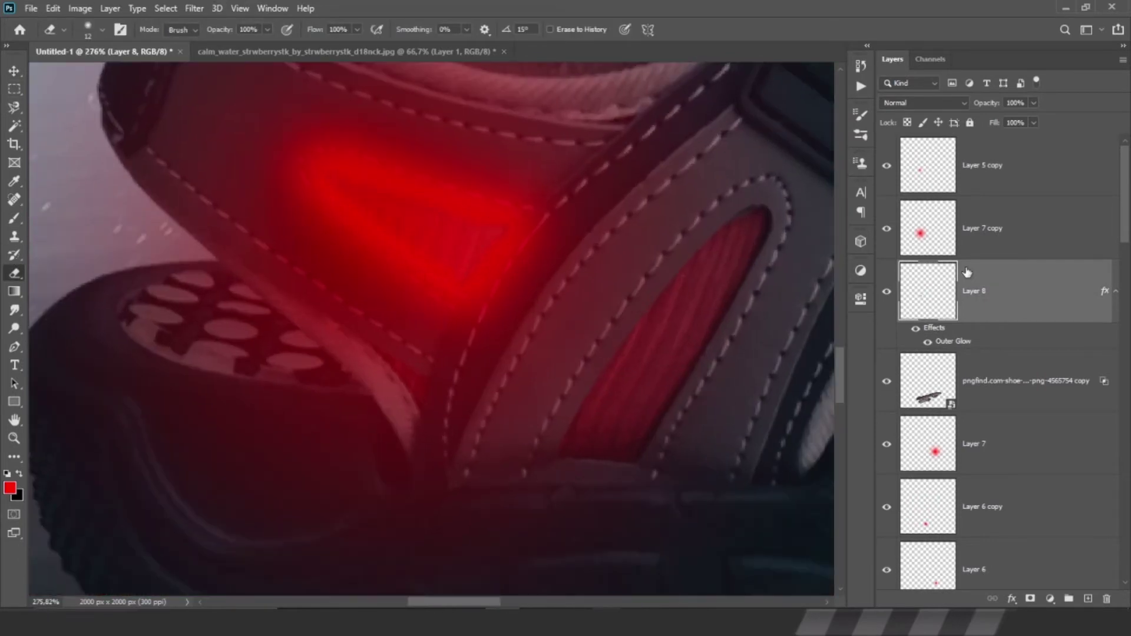
ctrl+click(531, 224)
scroll(530, 224, down, 3)
scroll(508, 191, up, 4)
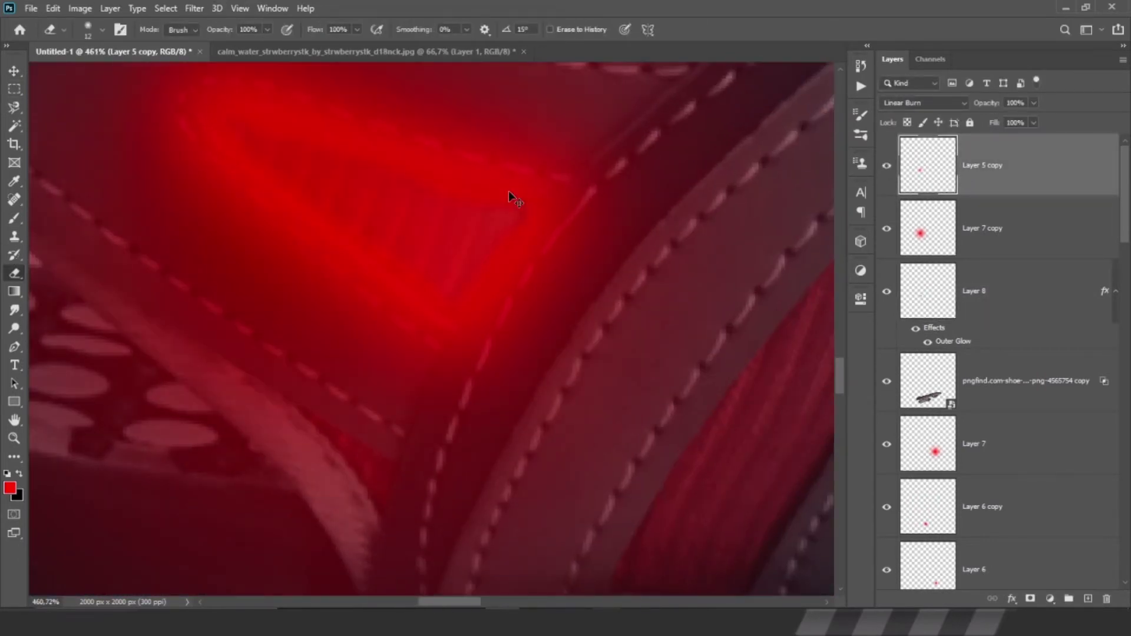
- Add a layer mask to Layer 8 and paint black to hide part of its outer glow
click(932, 301)
click(1031, 598)
scroll(379, 166, up, 3)
right_click(465, 221)
key(Escape)
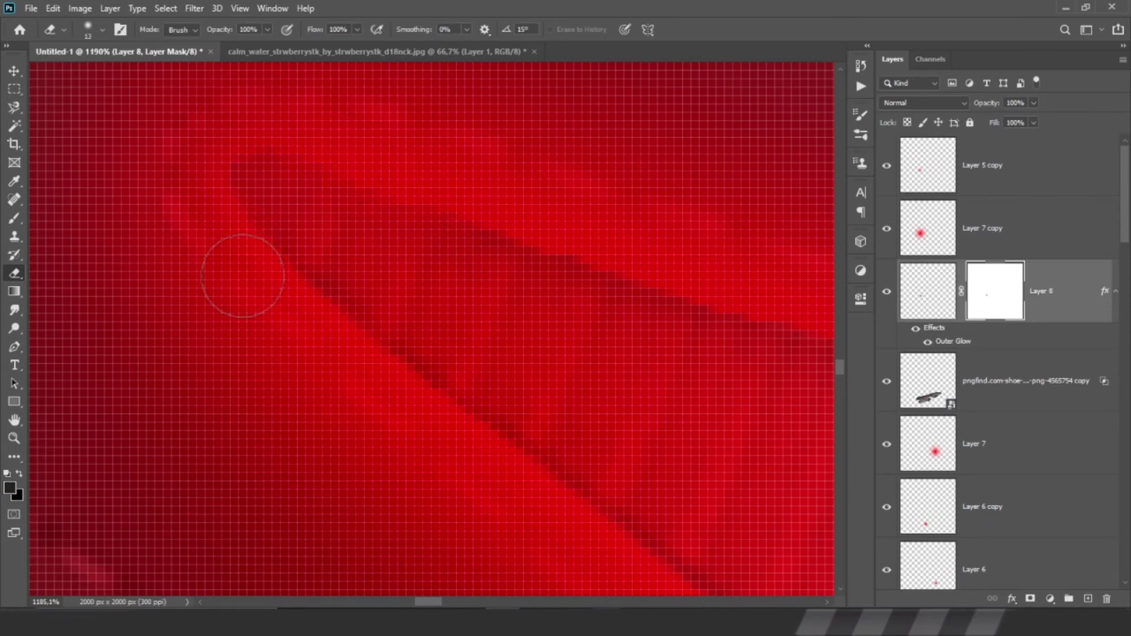
scroll(368, 473, down, 5)
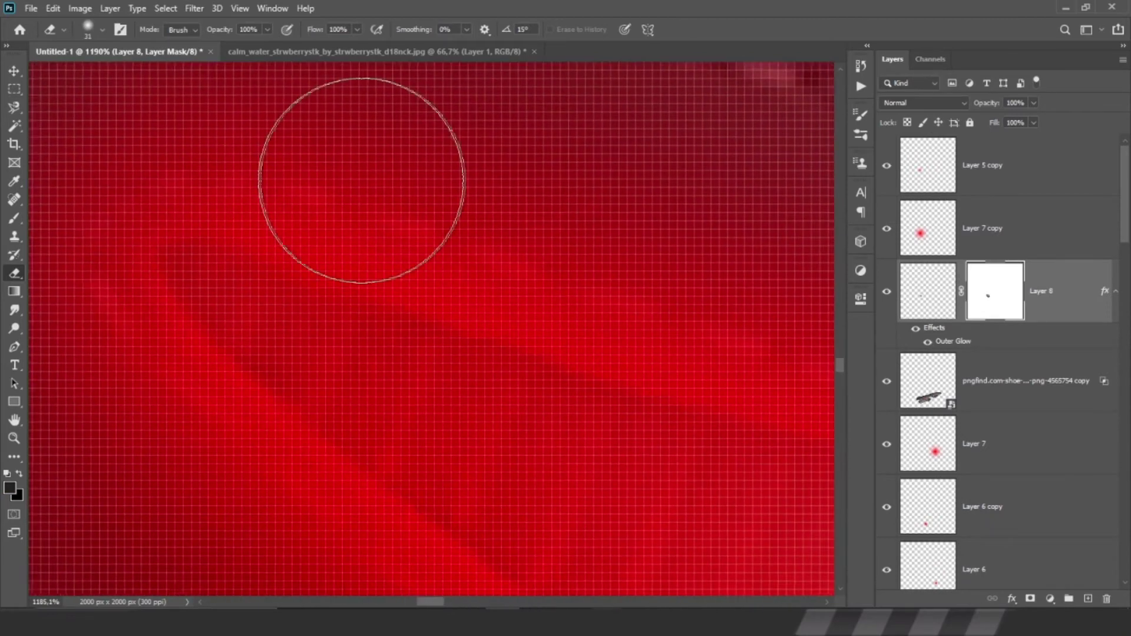
scroll(518, 159, down, 2)
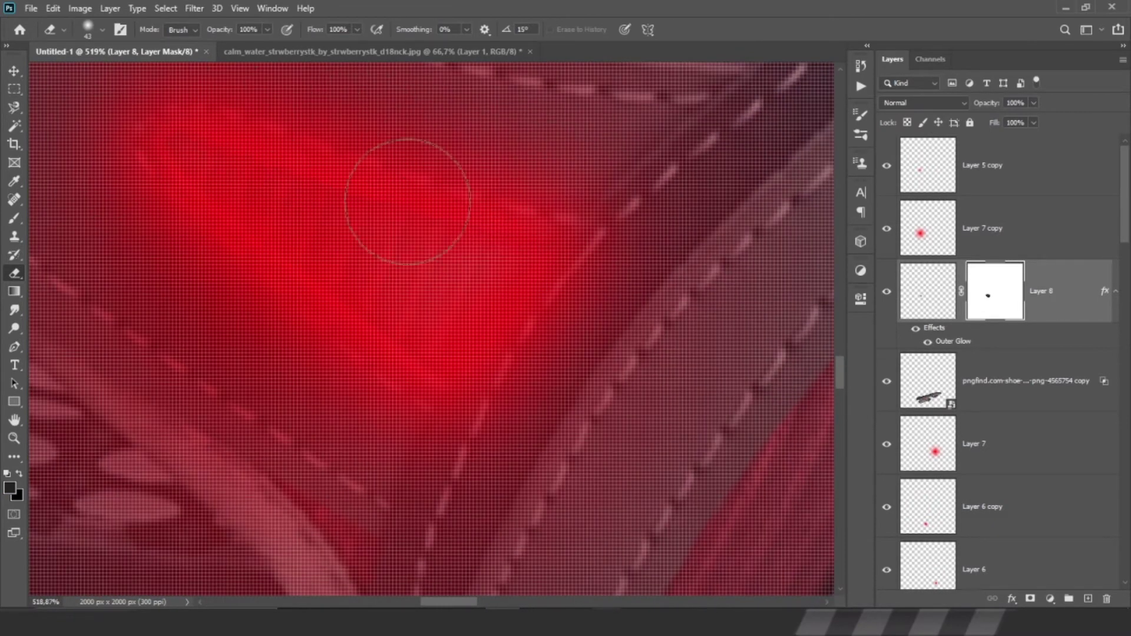
scroll(405, 197, down, 3)
ctrl+click(584, 311)
scroll(584, 311, down, 5)
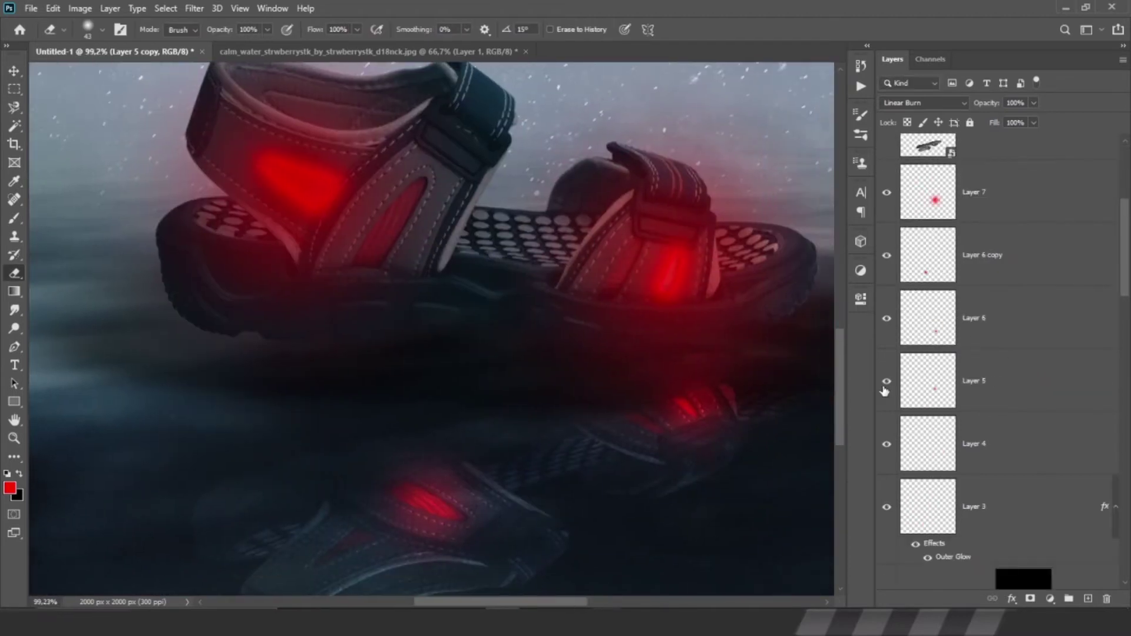
- Duplicate the Layer 7 red glow, bring it to the top, and place it on the left sandal's strap
scroll(1002, 295, down, 2)
click(949, 323)
click(1002, 443)
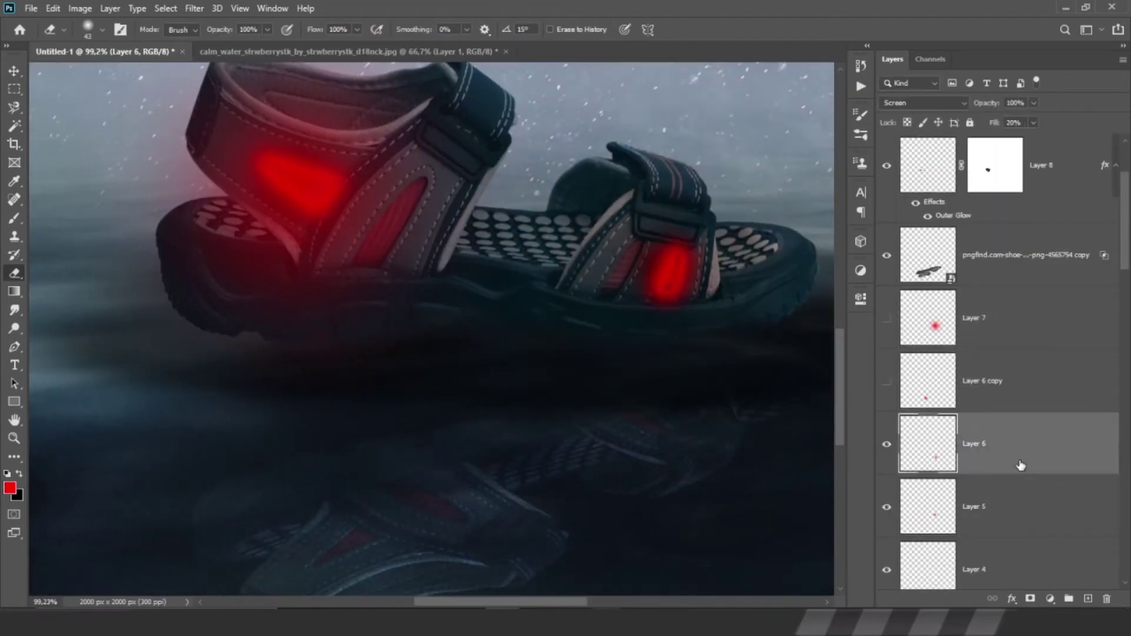
click(1001, 381)
click(1005, 323)
key(ctrl+j)
key(ctrl+shift+bracketright)
key(ctrl+t)
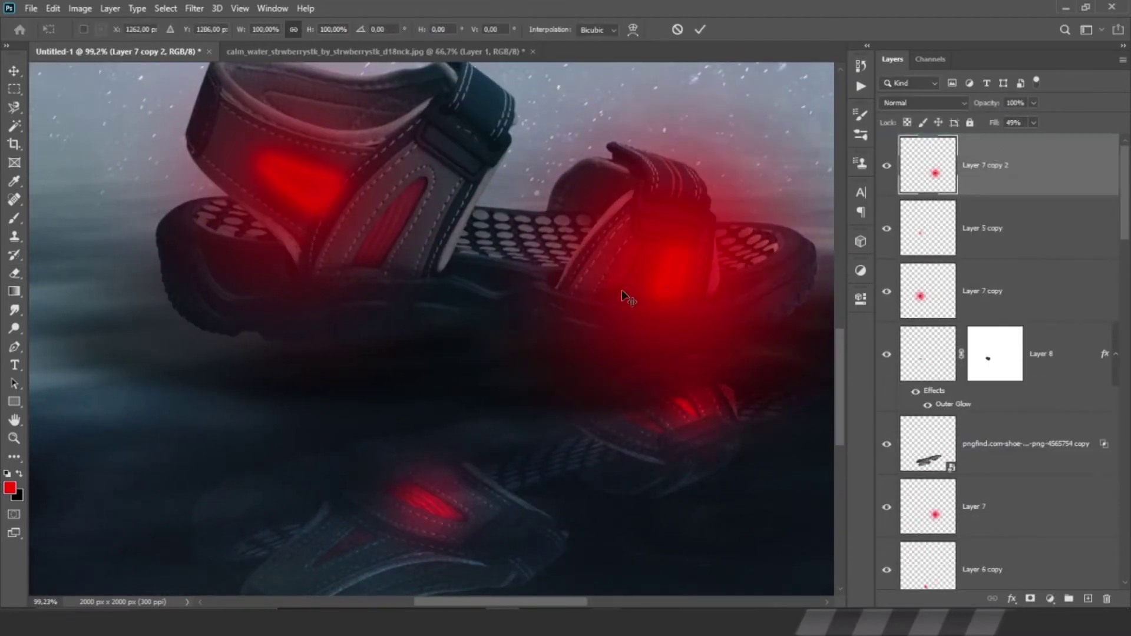
drag(625, 295, 415, 202)
- Tint the left sandal's strap red on a layer blended in Color mode
key(b)
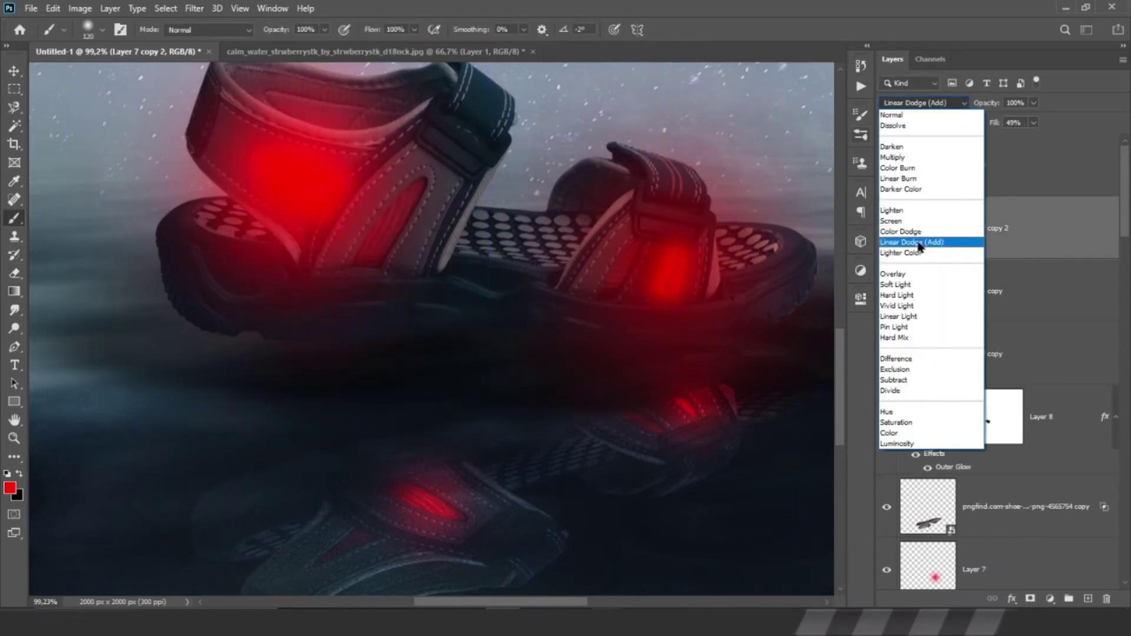
click(922, 102)
click(888, 433)
scroll(354, 188, up, 5)
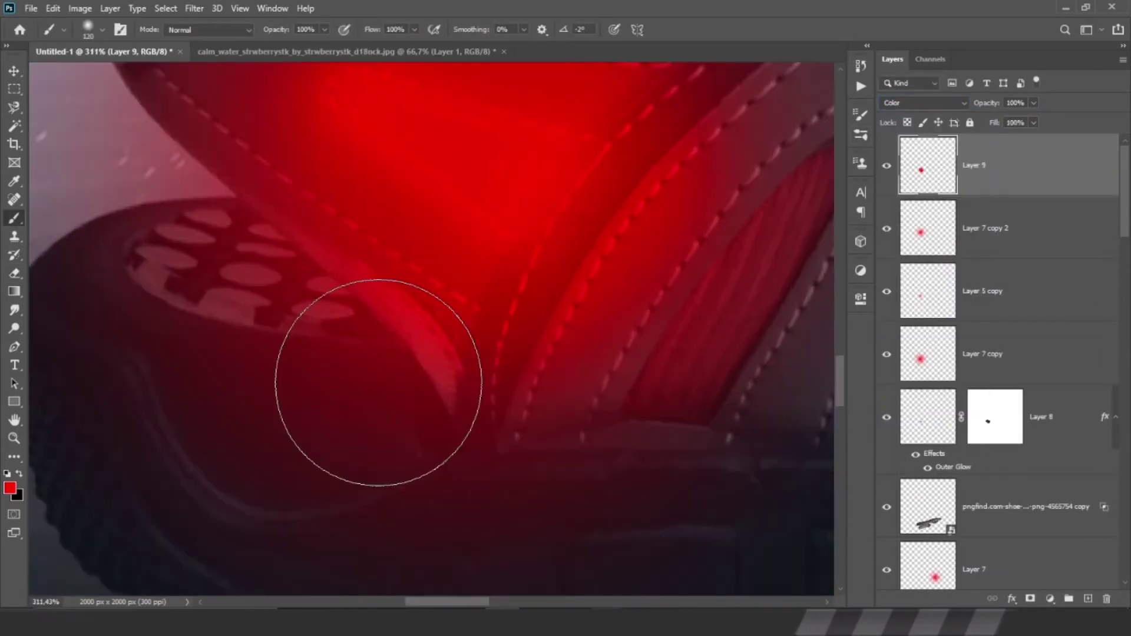
drag(253, 349, 460, 248)
scroll(459, 248, down, 5)
- Duplicate Layer 4 and move the copy into position over the sandal
key(ctrl+j)
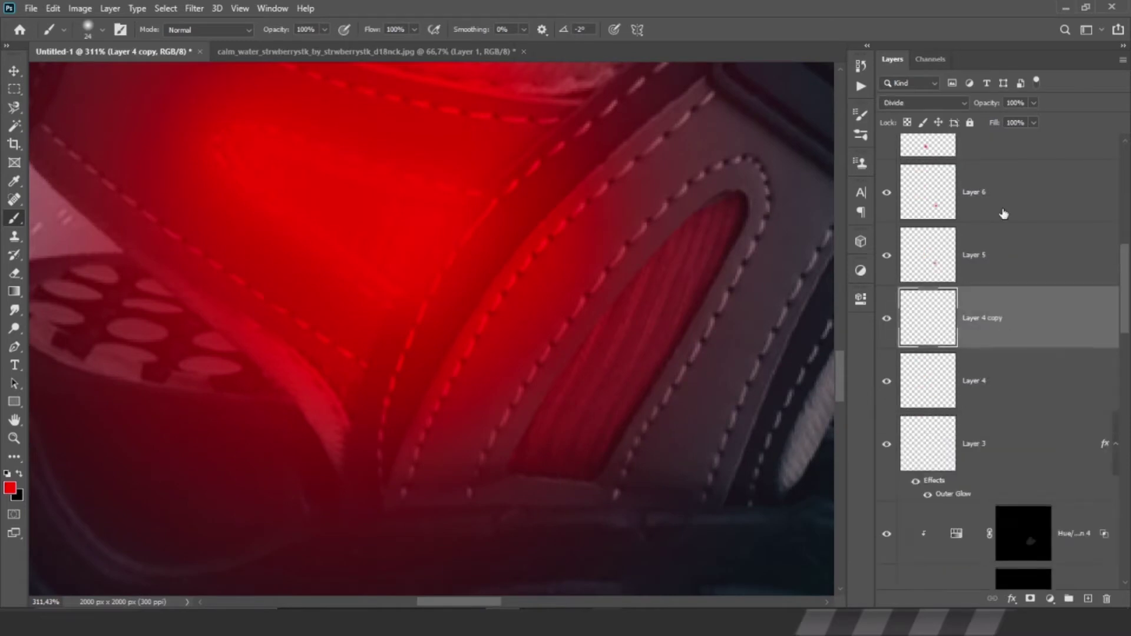
key(ctrl+t)
drag(738, 251, 558, 211)
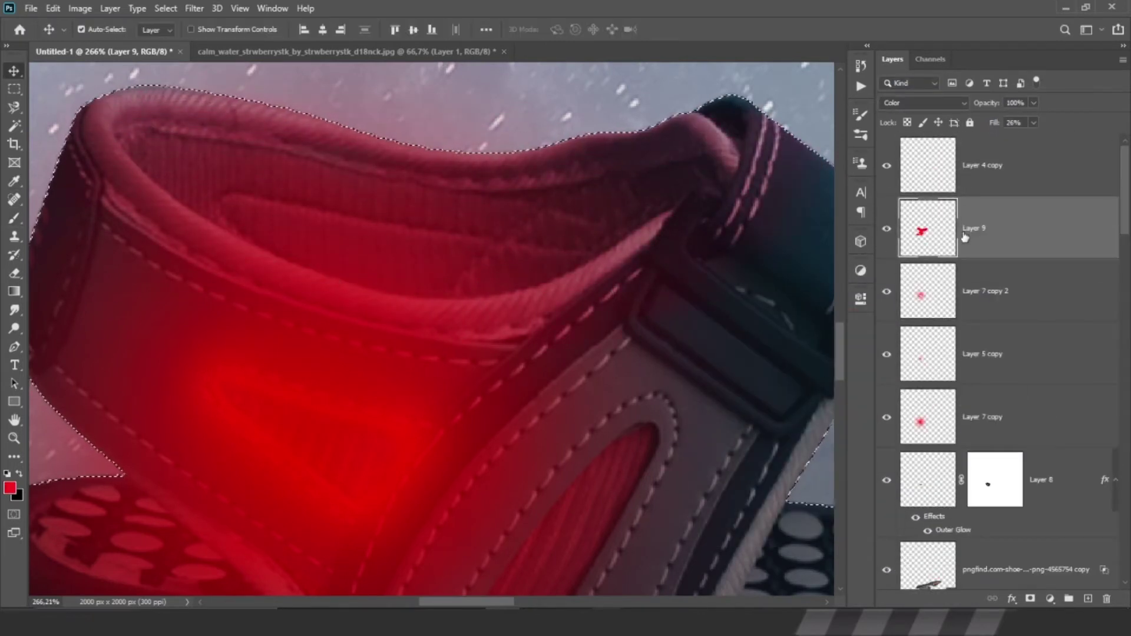
- Set Layer 4 copy to Darken and paint a soft white highlight along the sandal's top edge
click(978, 165)
click(922, 103)
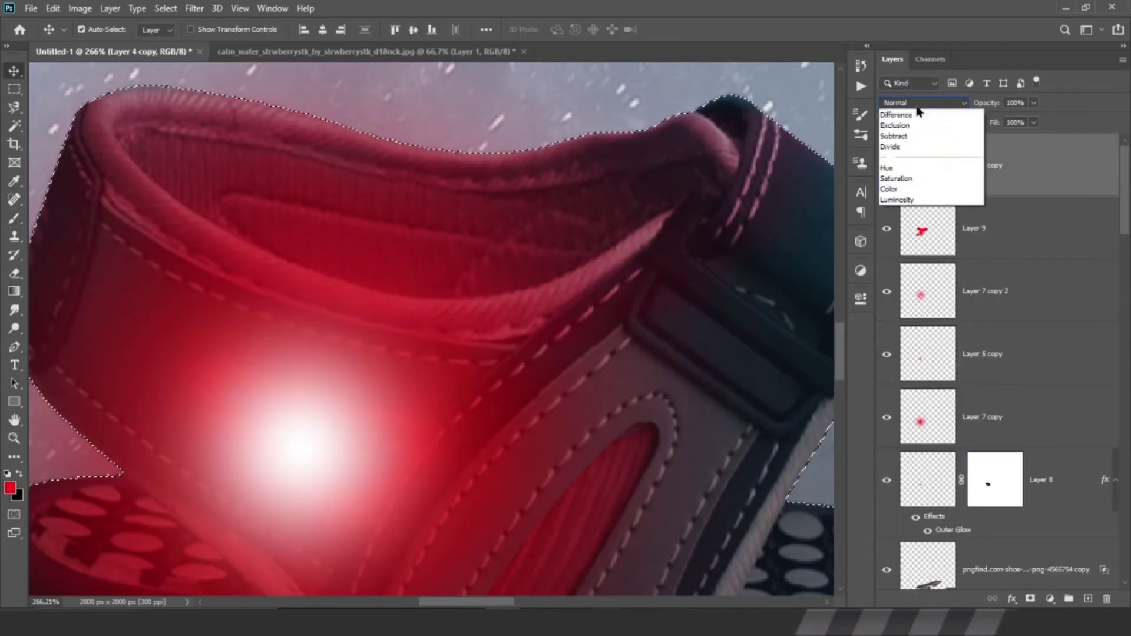
click(923, 154)
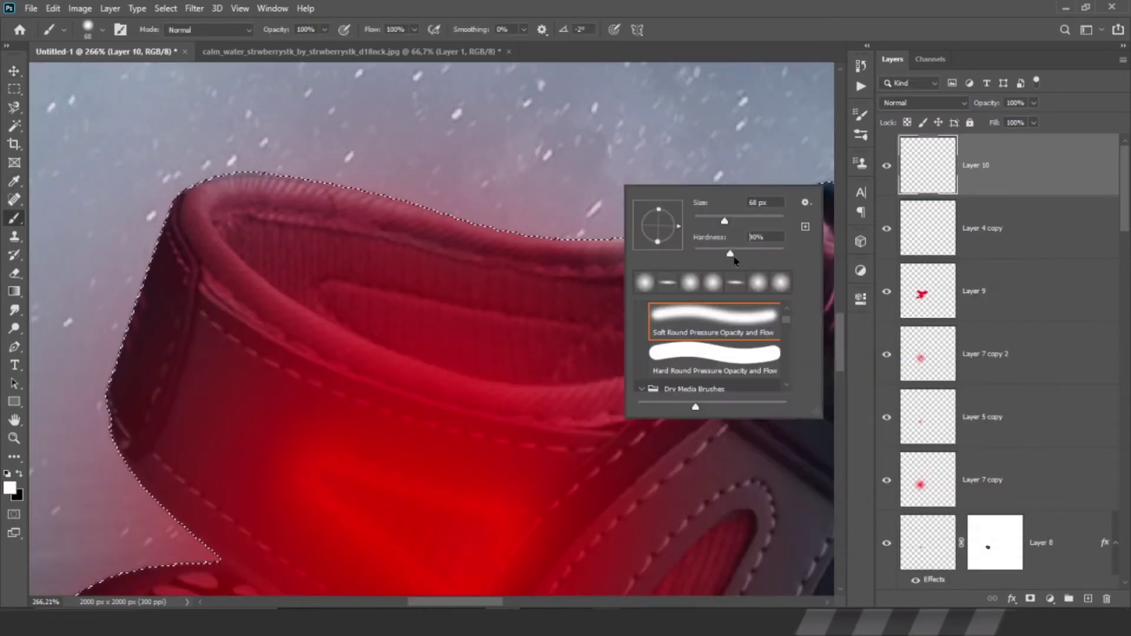
key(Return)
drag(760, 177, 274, 154)
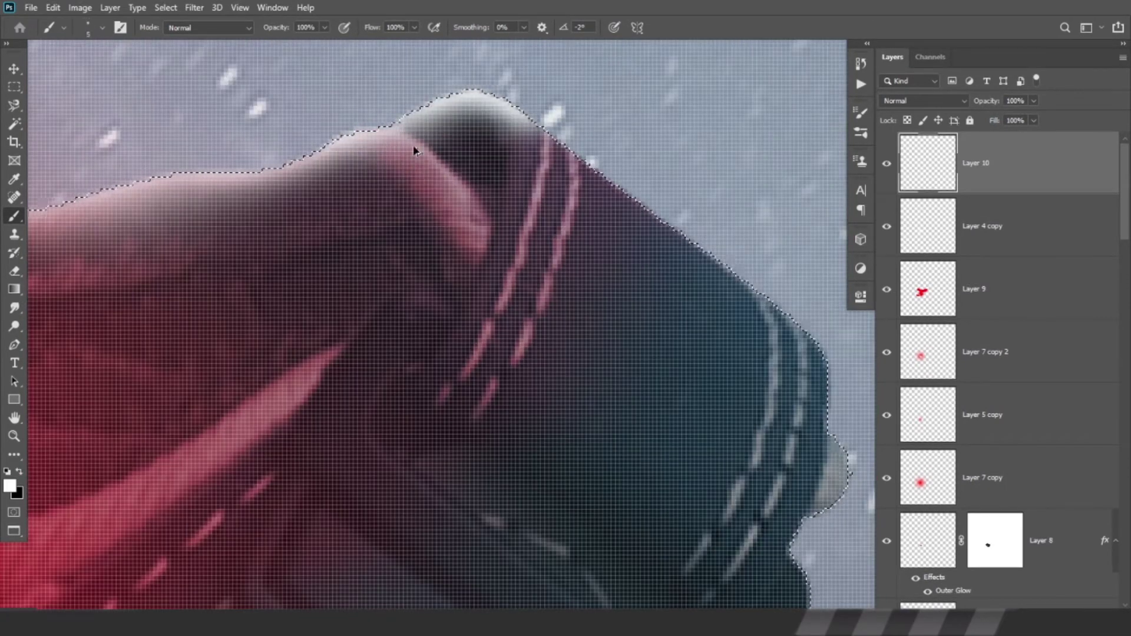
- Try Hard Light, then settle on Screen blending for the highlight layer
click(923, 100)
click(902, 295)
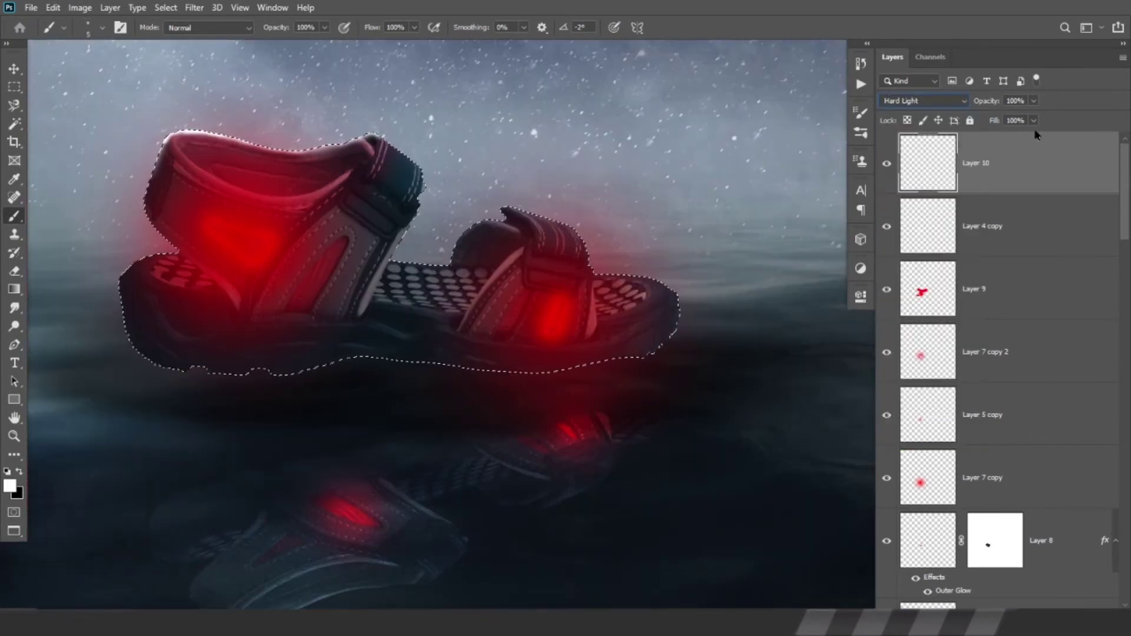
click(930, 102)
click(901, 218)
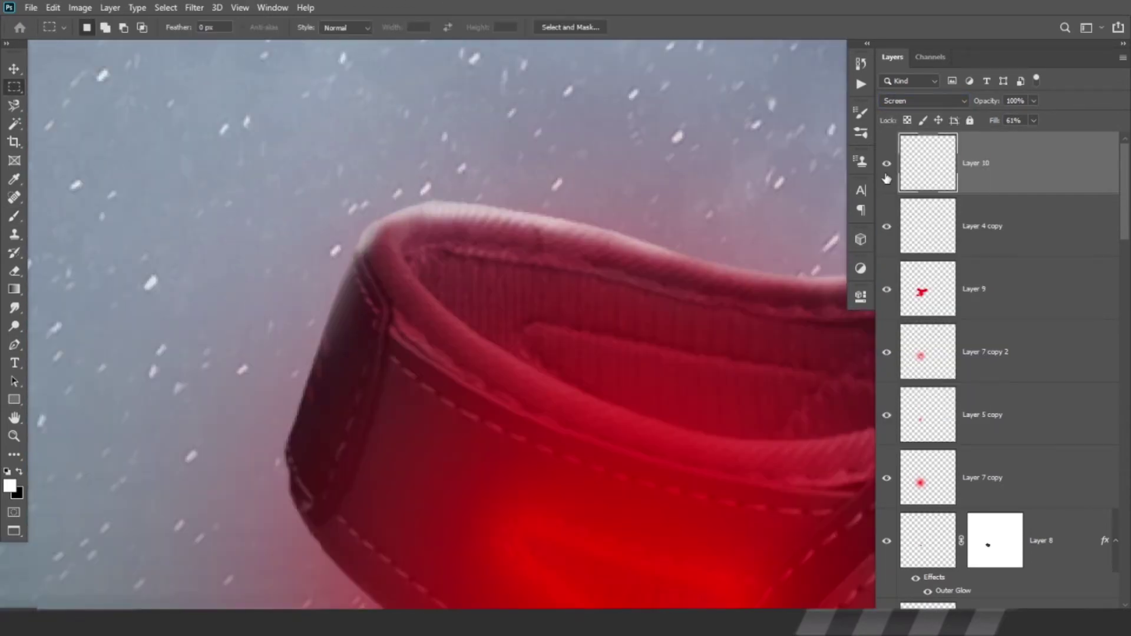
scroll(947, 507, down, 5)
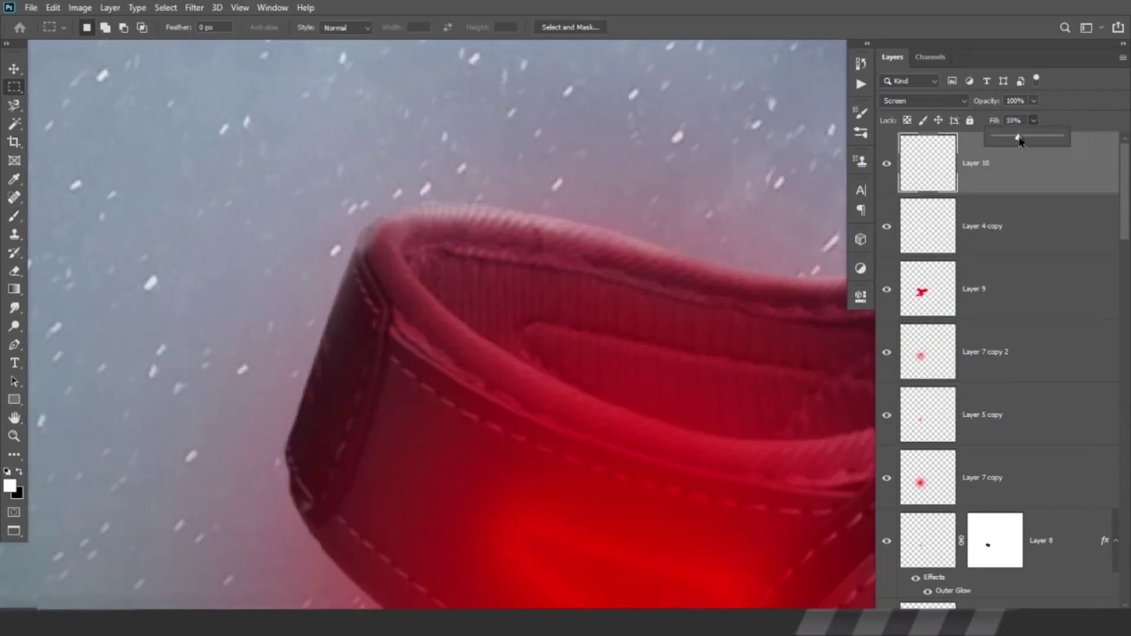
scroll(947, 507, down, 5)
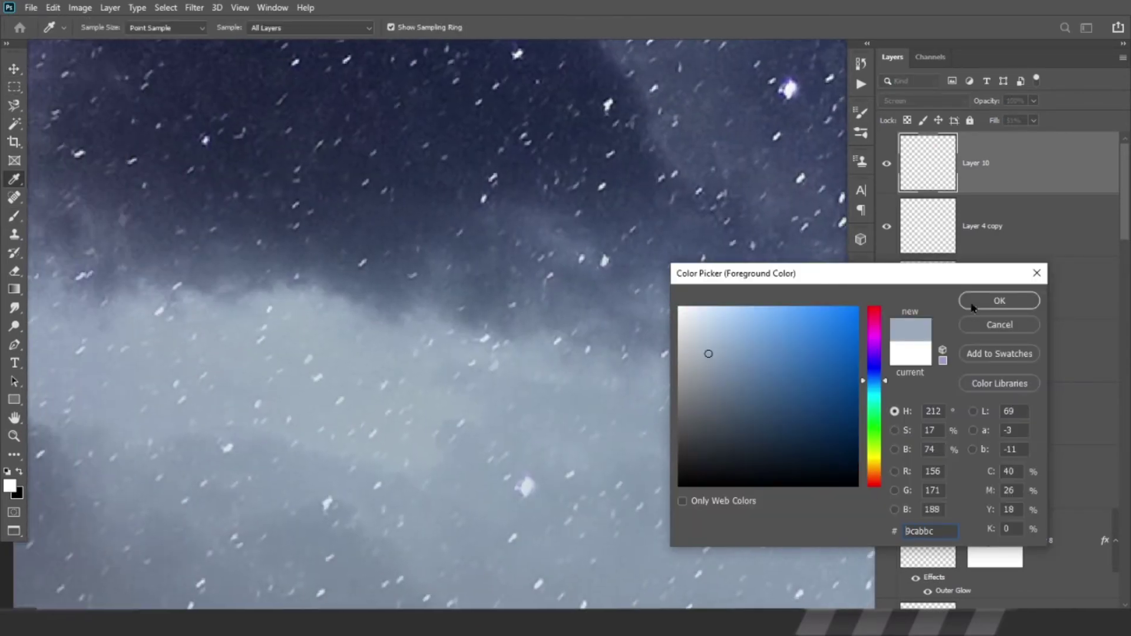
- Pick a light-blue colour, set the highlight layer to Color Dodge, and duplicate the red glow layer
click(973, 304)
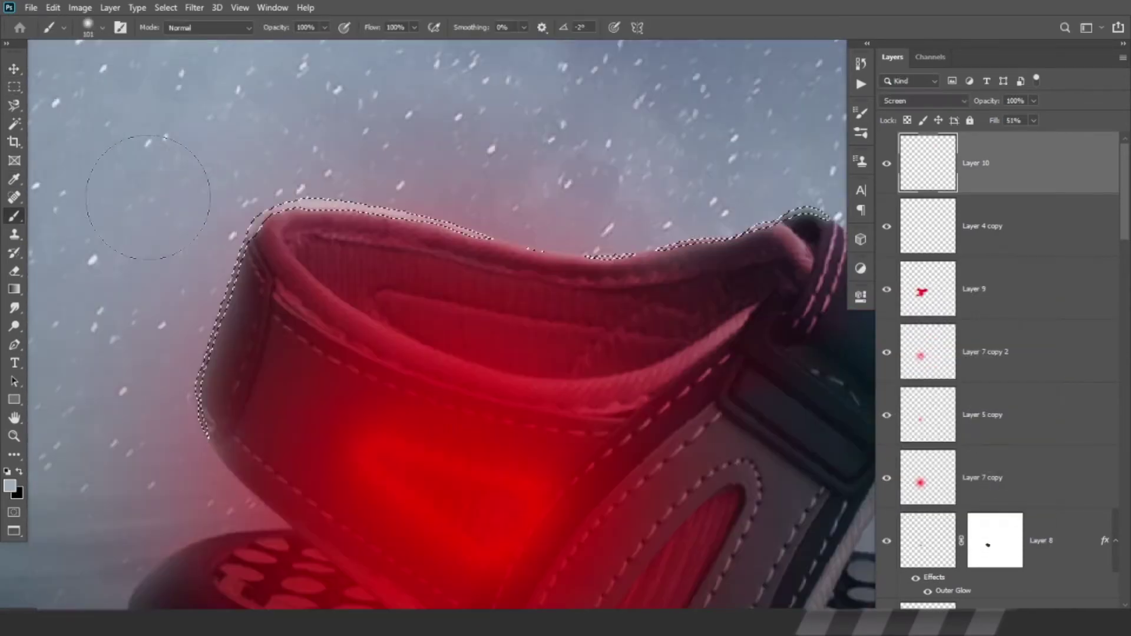
key(ctrl+d)
key(m)
click(924, 100)
click(943, 117)
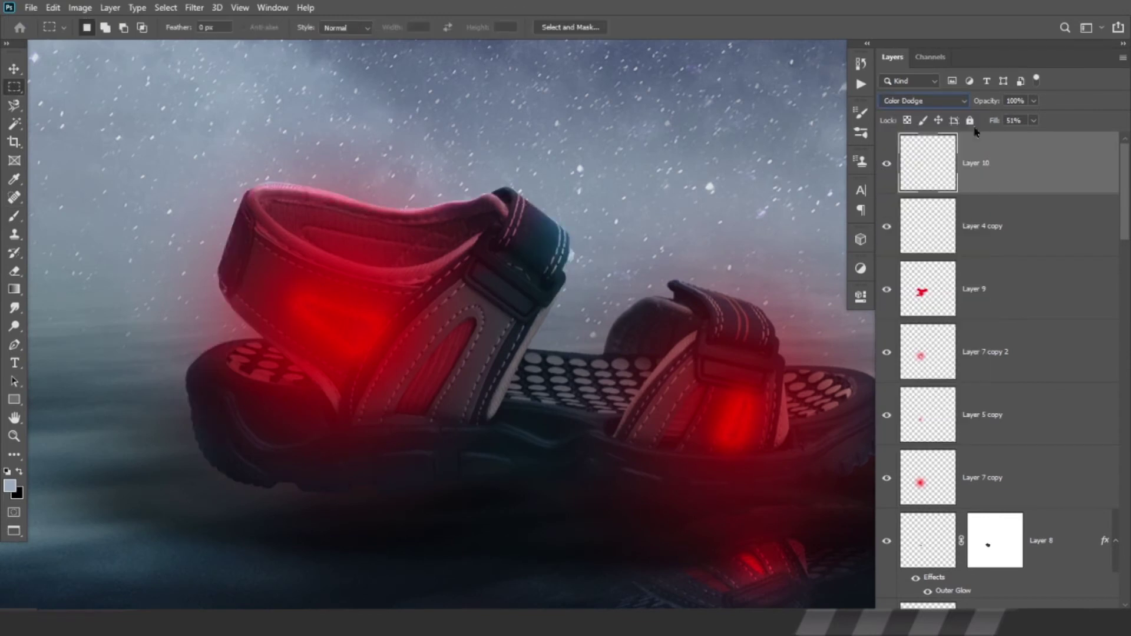
key(ctrl+j)
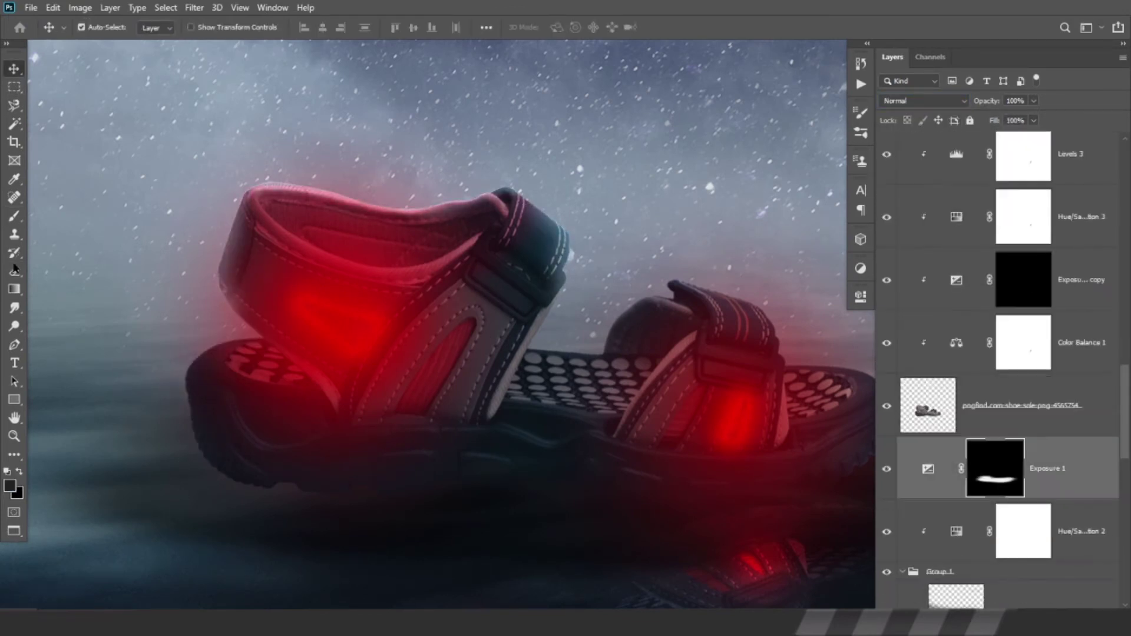
right_click(247, 383)
- Dismiss the rasterize error and target the Exposure 1 adjustment's mask
click(299, 530)
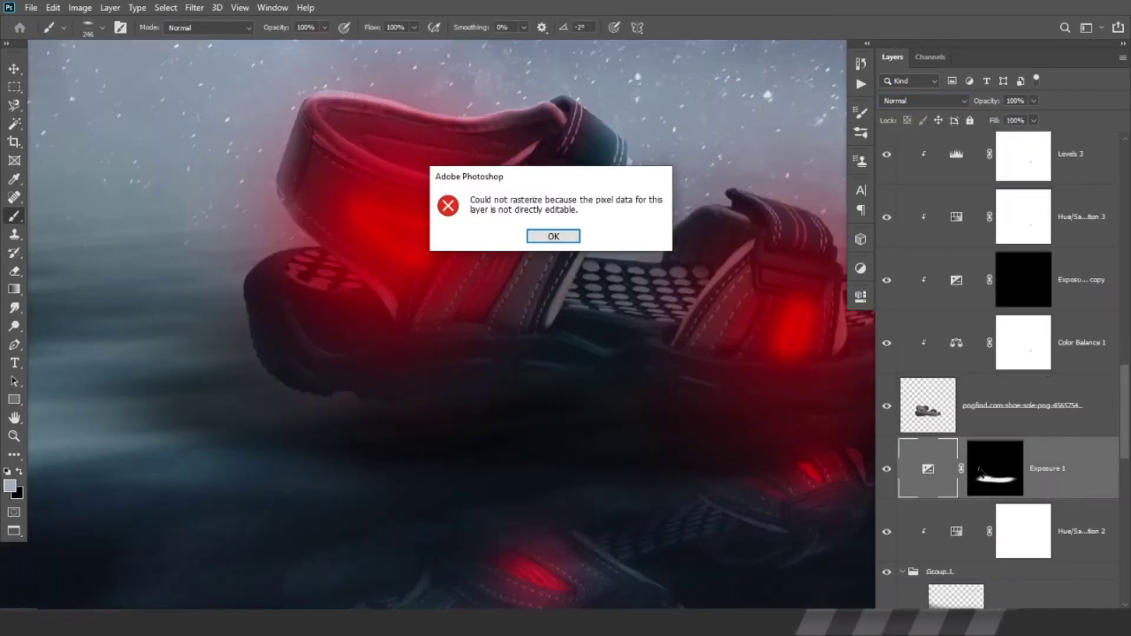
key(Return)
click(980, 469)
scroll(273, 362, up, 3)
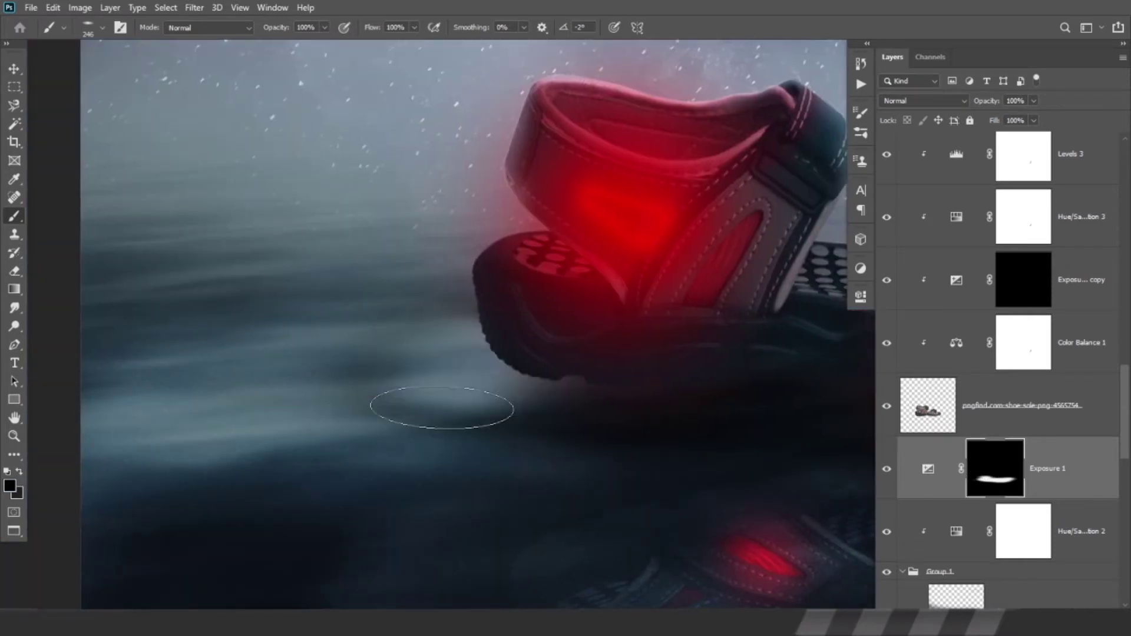
double_click(929, 468)
click(821, 291)
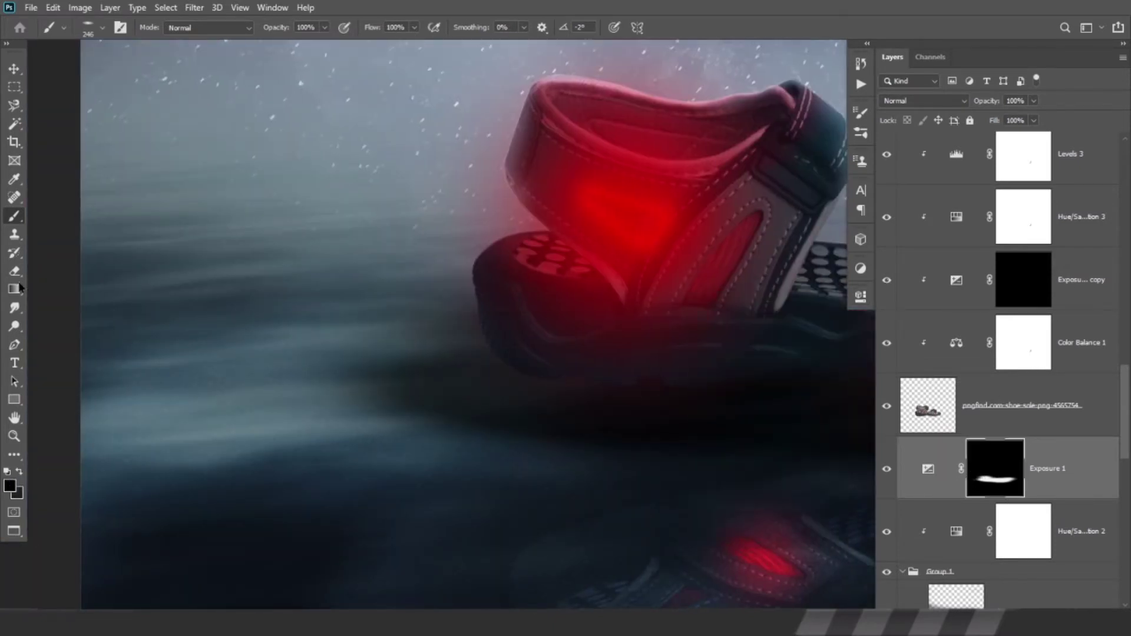
- Duplicate Exposure 1, invert its mask, and paint extra darkness beside the sandal sole
key(ctrl+j)
key(ctrl+i)
key(b)
scroll(412, 294, down, 2)
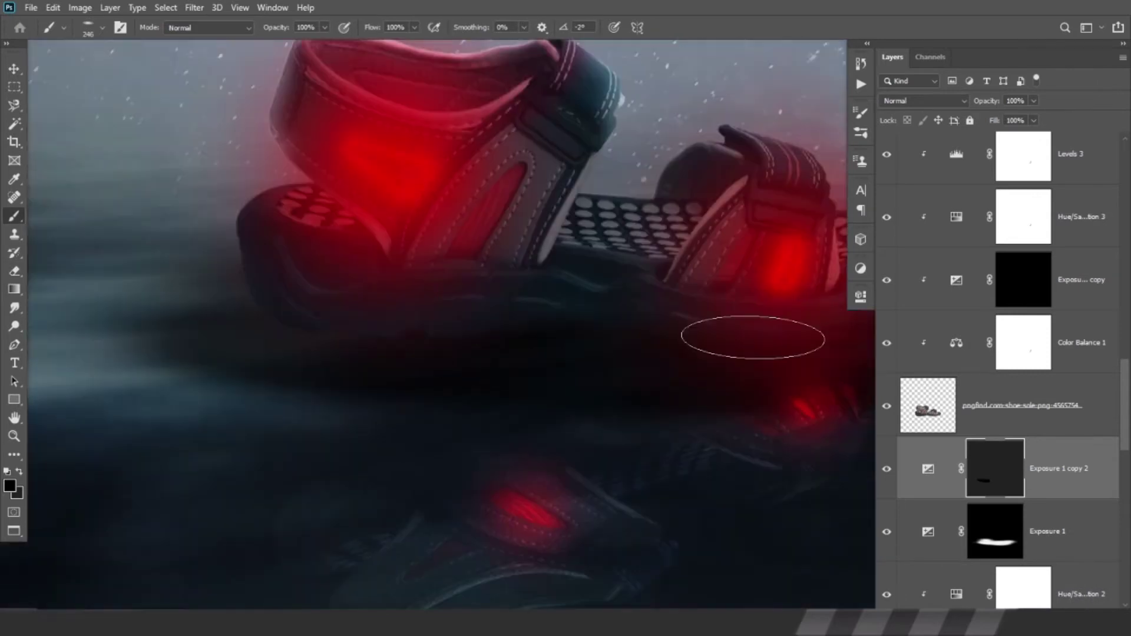
click(888, 470)
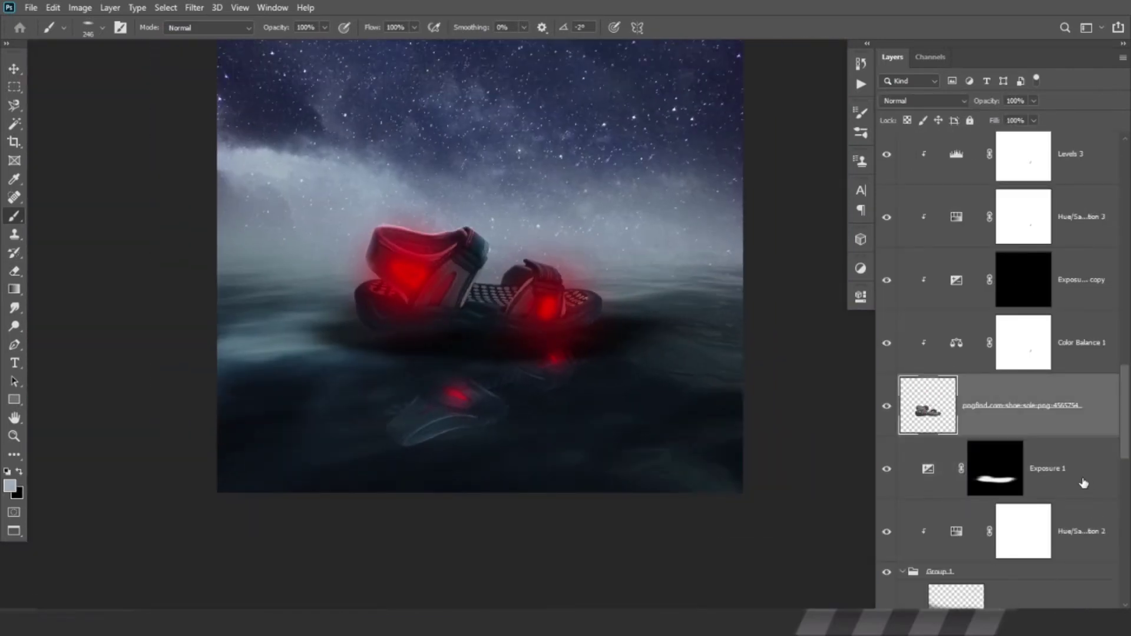
- Apply a Gaussian Blur to the Exposure 1 mask to soften the shadow edges
click(821, 292)
click(995, 468)
click(194, 7)
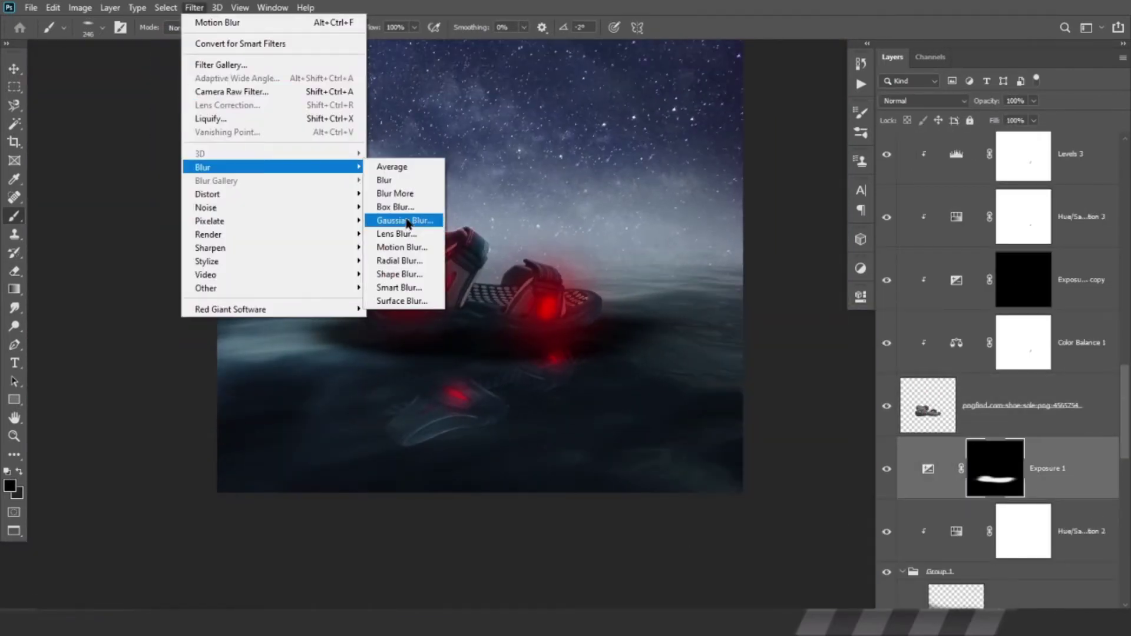
click(407, 221)
key(Return)
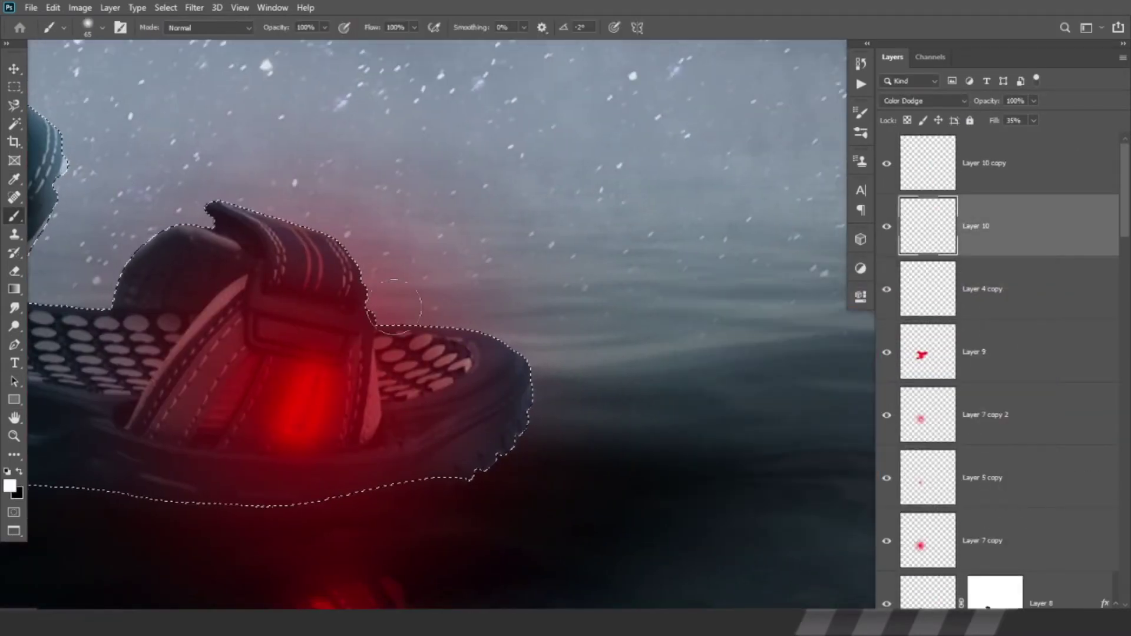
- Set up a soft 84 px brush and lower Exposure 1's fill to 88%
right_click(295, 194)
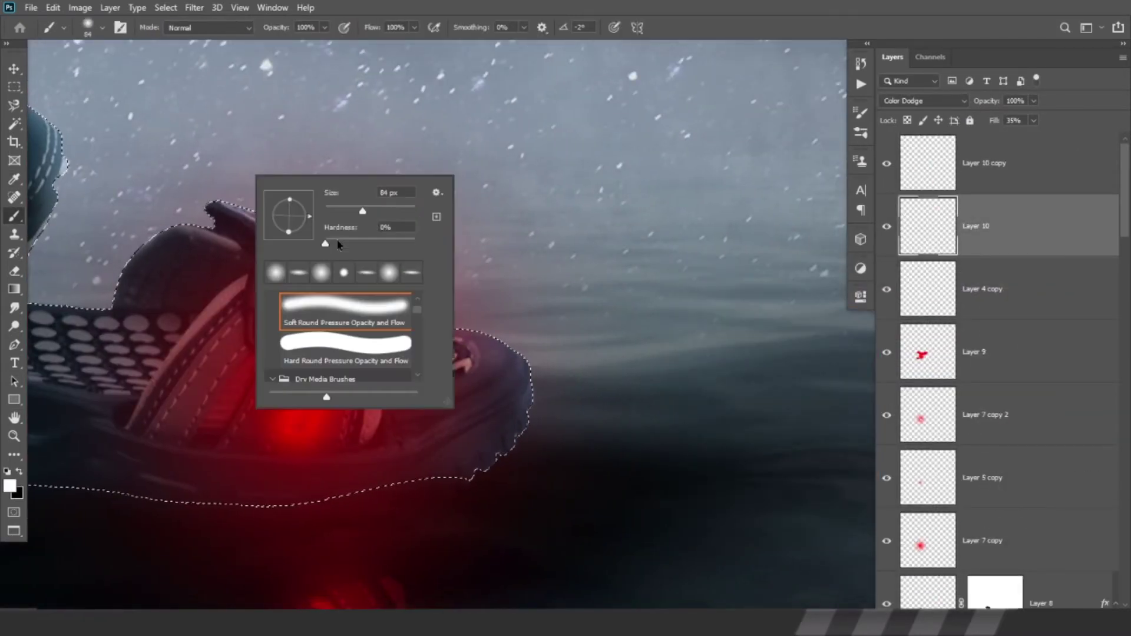
scroll(288, 283, up, 3)
scroll(311, 206, down, 2)
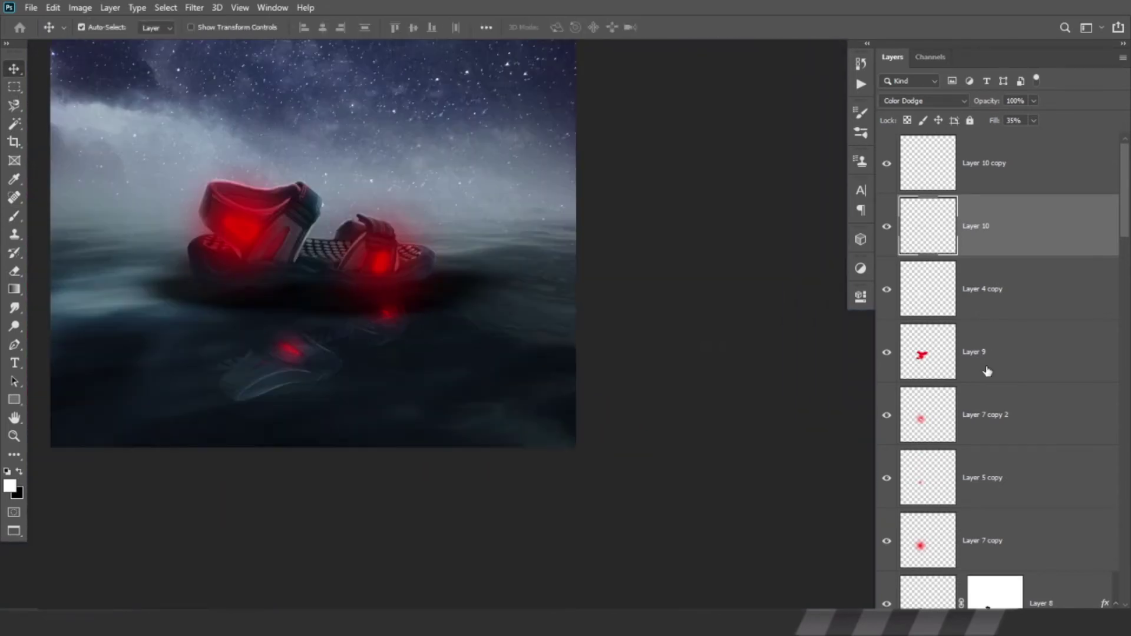
drag(1028, 147, 1021, 147)
scroll(354, 247, up, 2)
scroll(375, 253, up, 3)
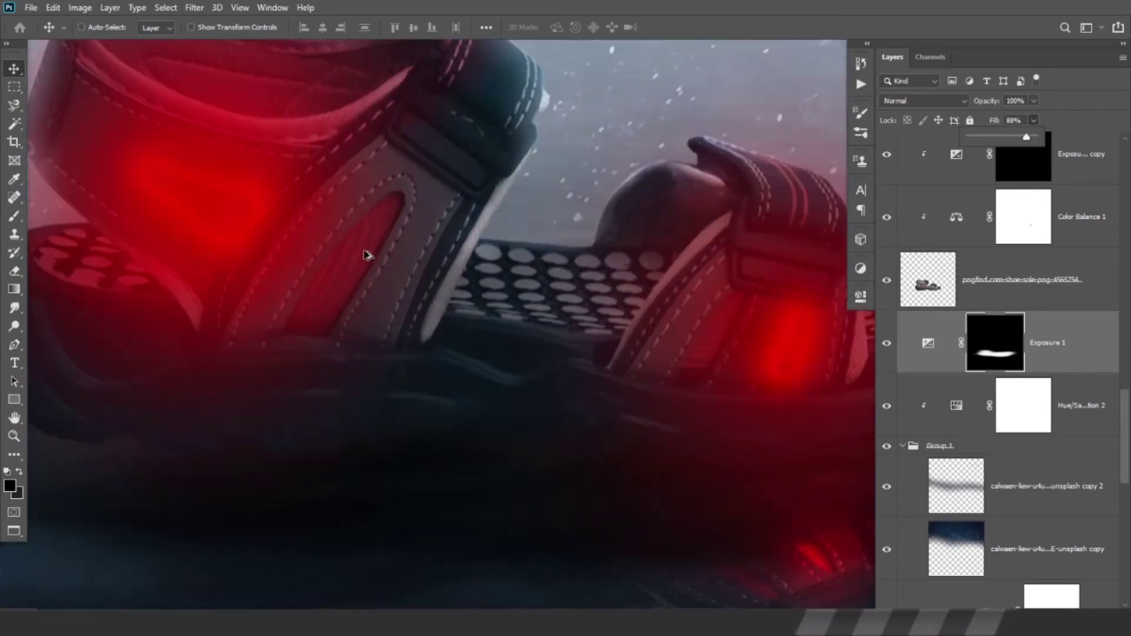
scroll(306, 233, up, 2)
scroll(530, 323, up, 2)
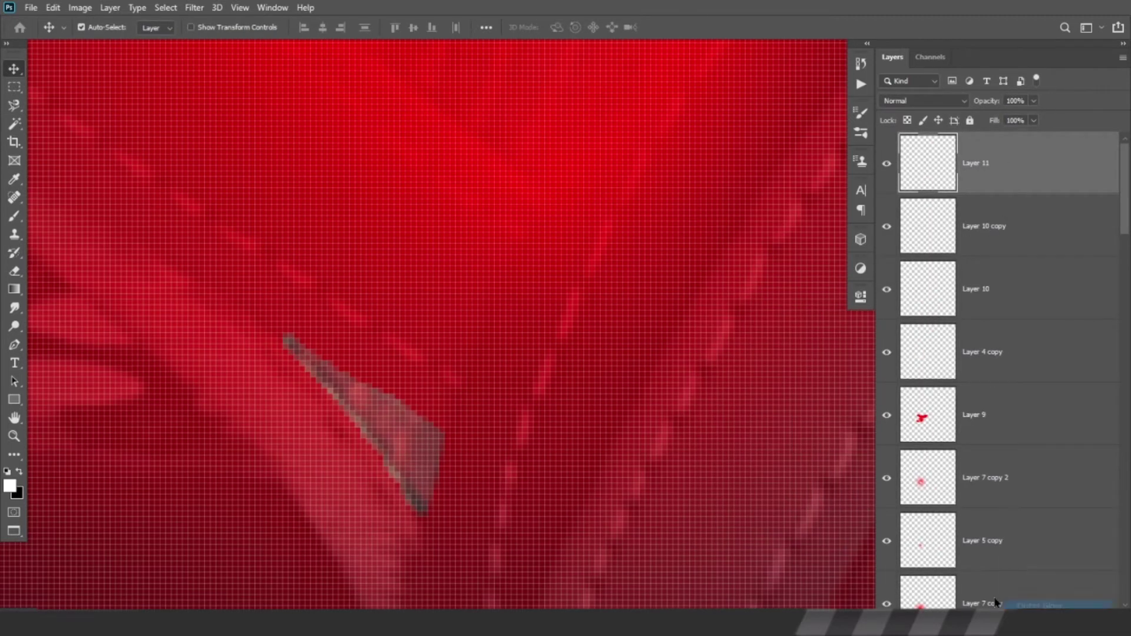
- Give Layer 11 a white Outer Glow layer style
click(1002, 605)
click(804, 176)
click(679, 300)
click(1000, 298)
click(1071, 100)
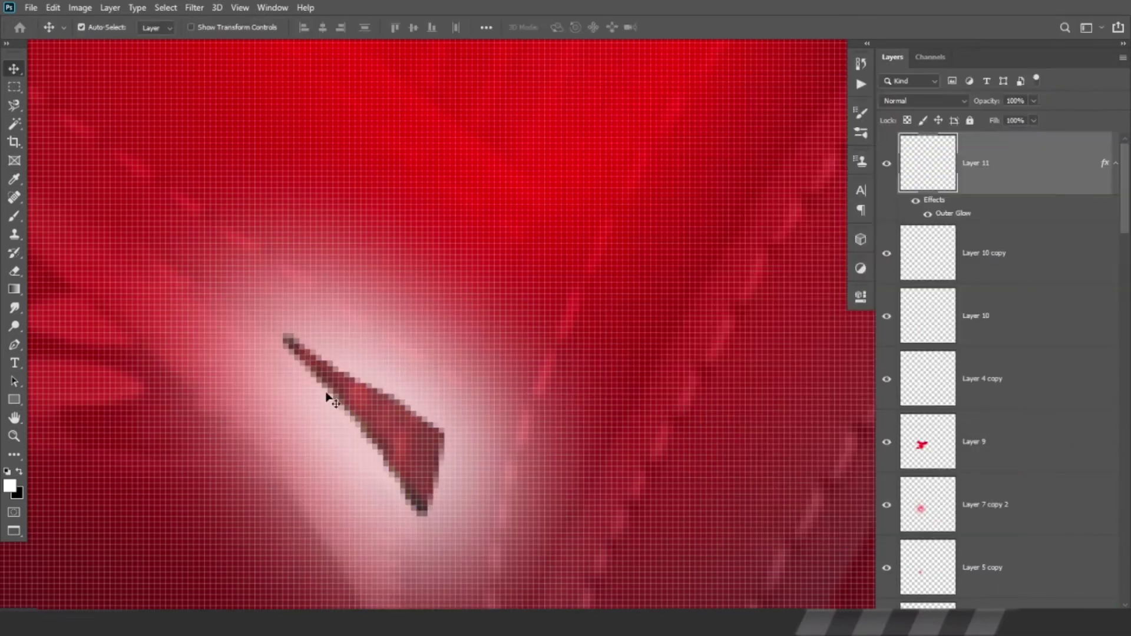
- Paint a soft white glow around the sliver and blend it with Lighter Color
click(14, 216)
click(404, 434)
click(924, 101)
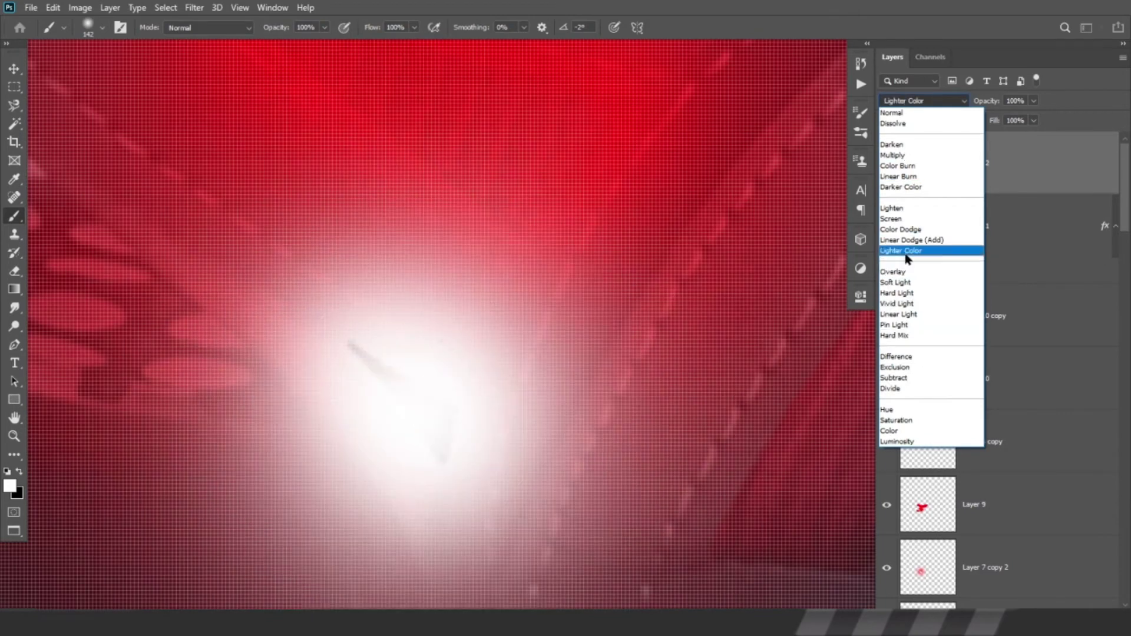
click(901, 251)
- Erase around the sliver with a resized eraser, duplicating the Layer 5 copy glow layer
key(e)
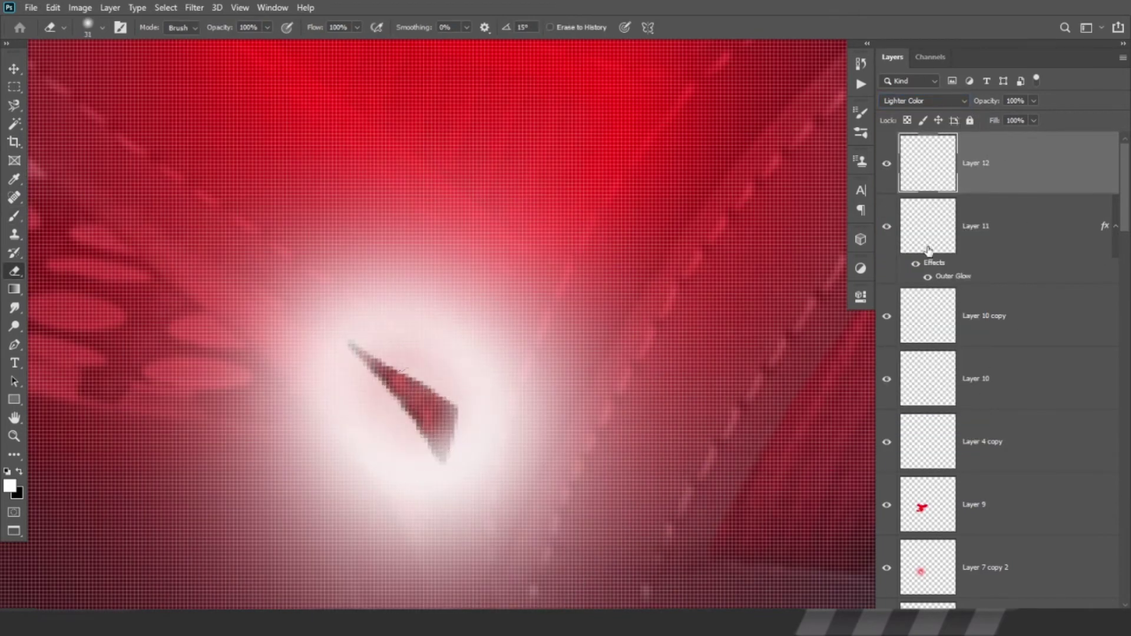
click(929, 251)
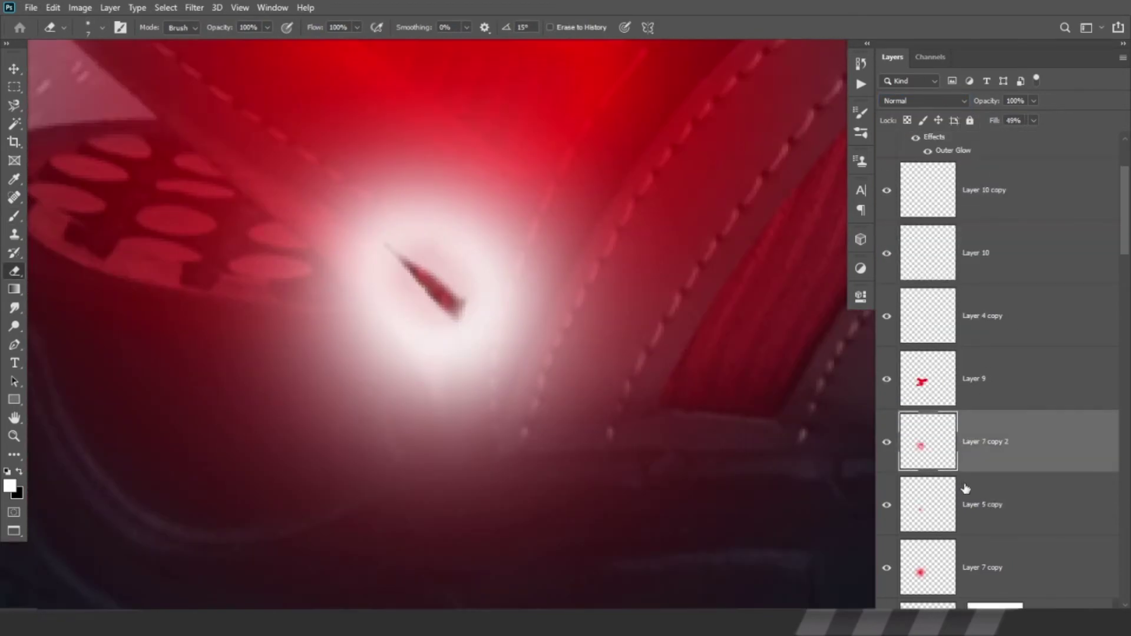
drag(966, 488, 967, 254)
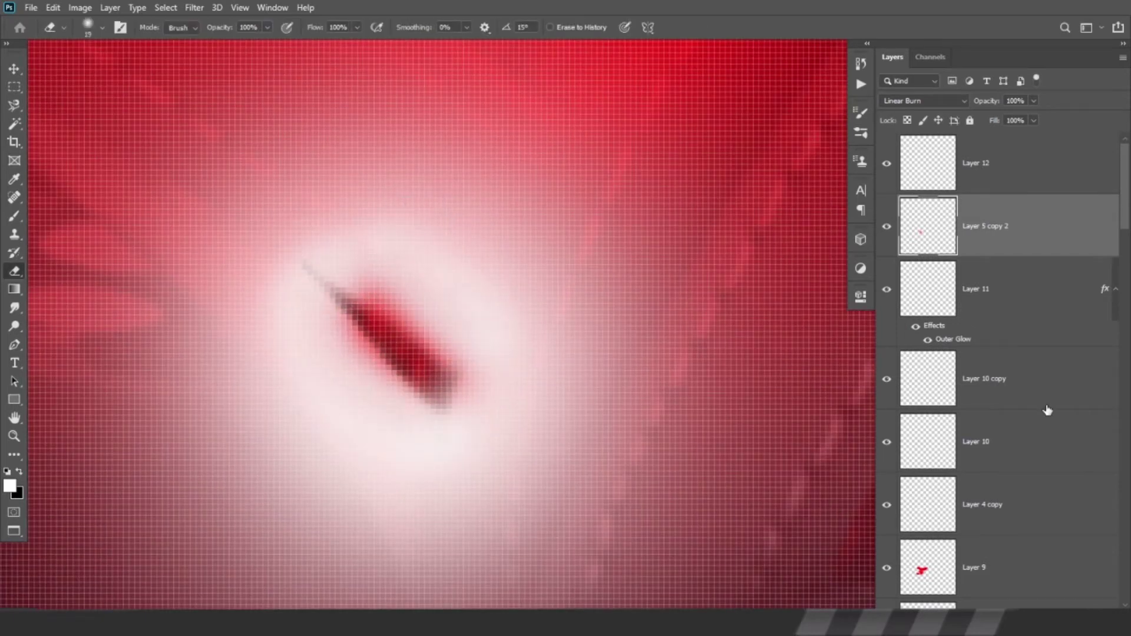
key(alt+bracketright)
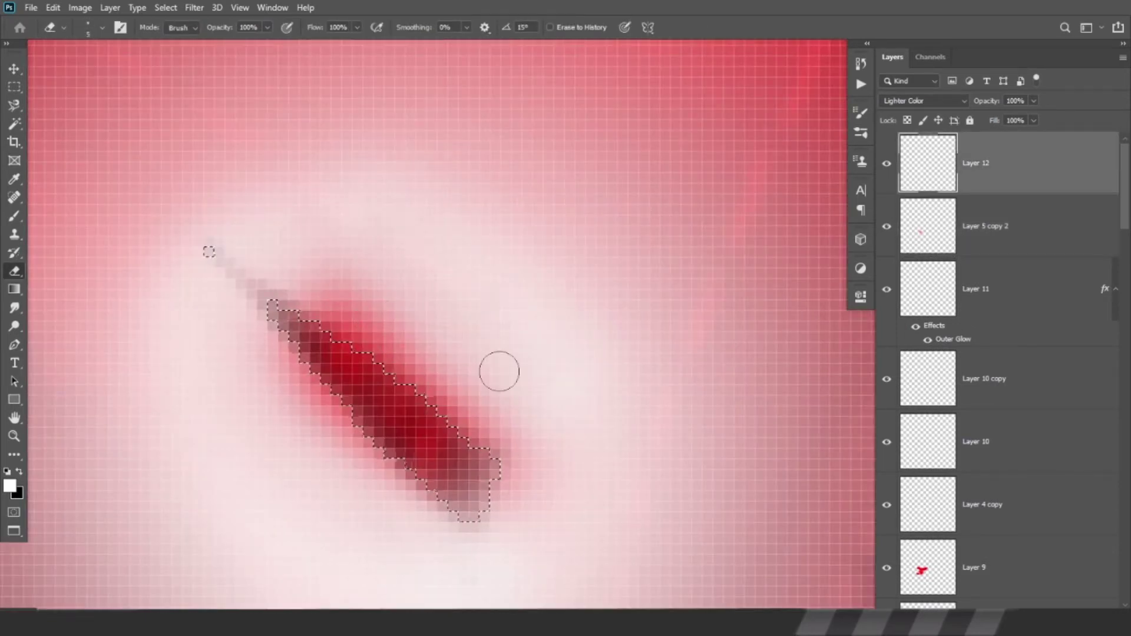
key(ctrl+minus)
click(980, 234)
key(ctrl+plus)
key(alt+bracketleft)
key(alt+bracketright)
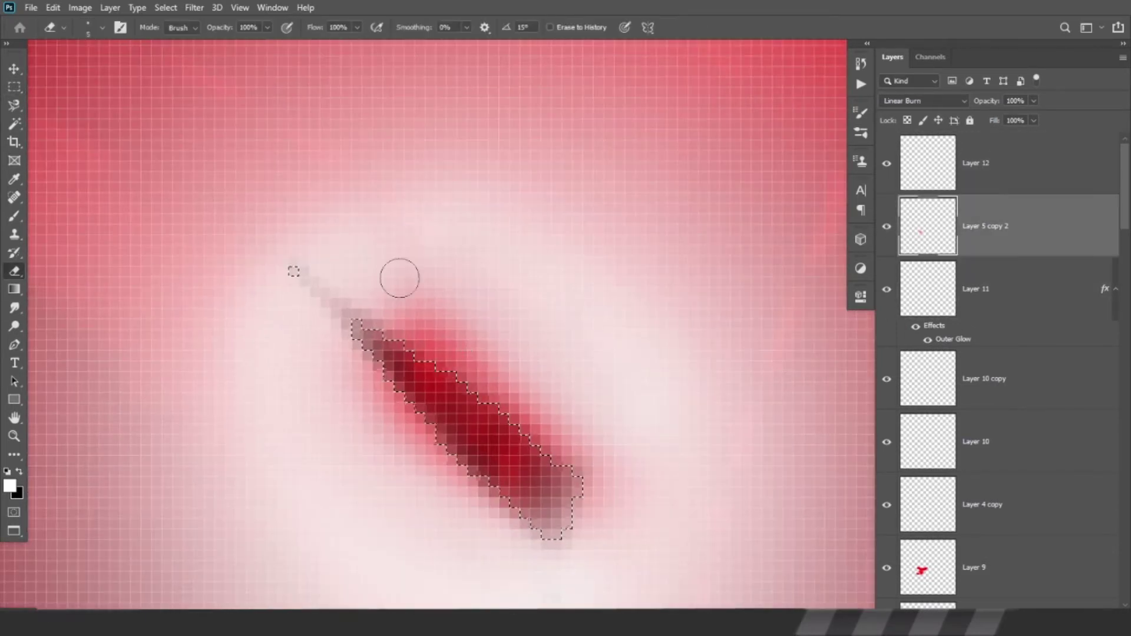
key(bracketright)
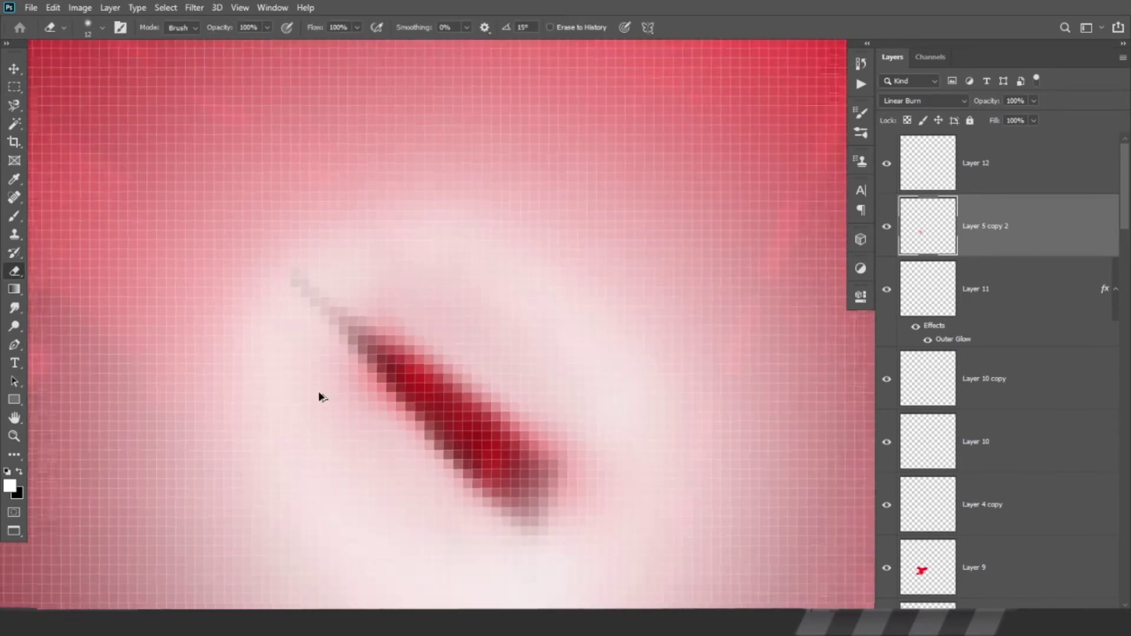
key(ctrl+minus)
key(ctrl+minus)
key(ctrl+minus)
key(alt+bracketleft)
- Adjust the Outer Glow settings and lower Layer 11's fill to 50%
double_click(947, 340)
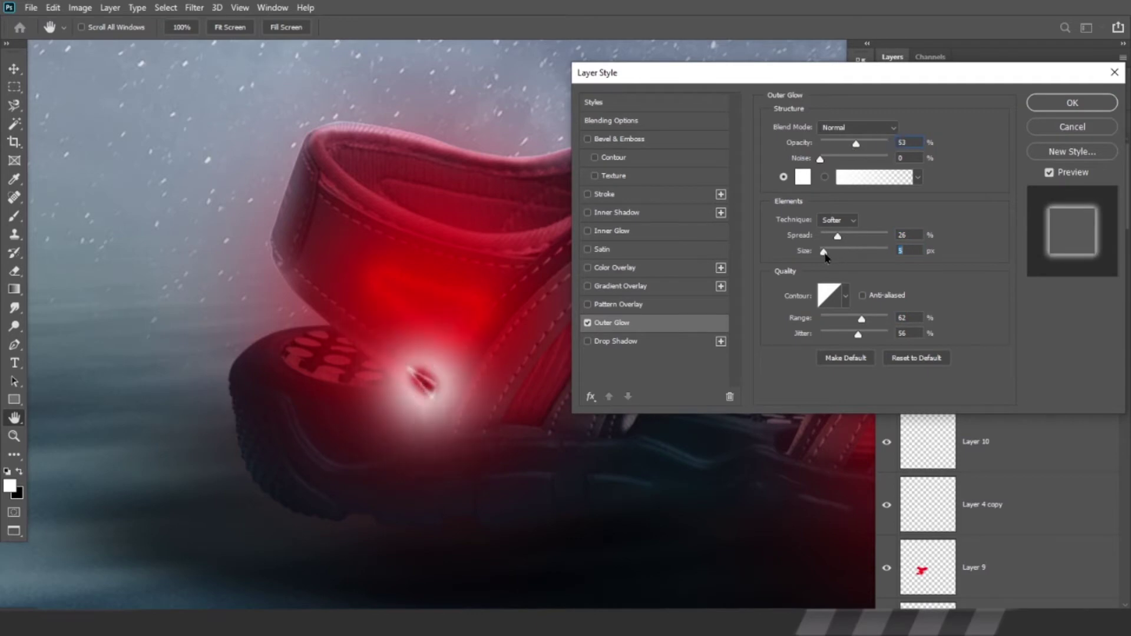
click(1073, 103)
key(ctrl+plus)
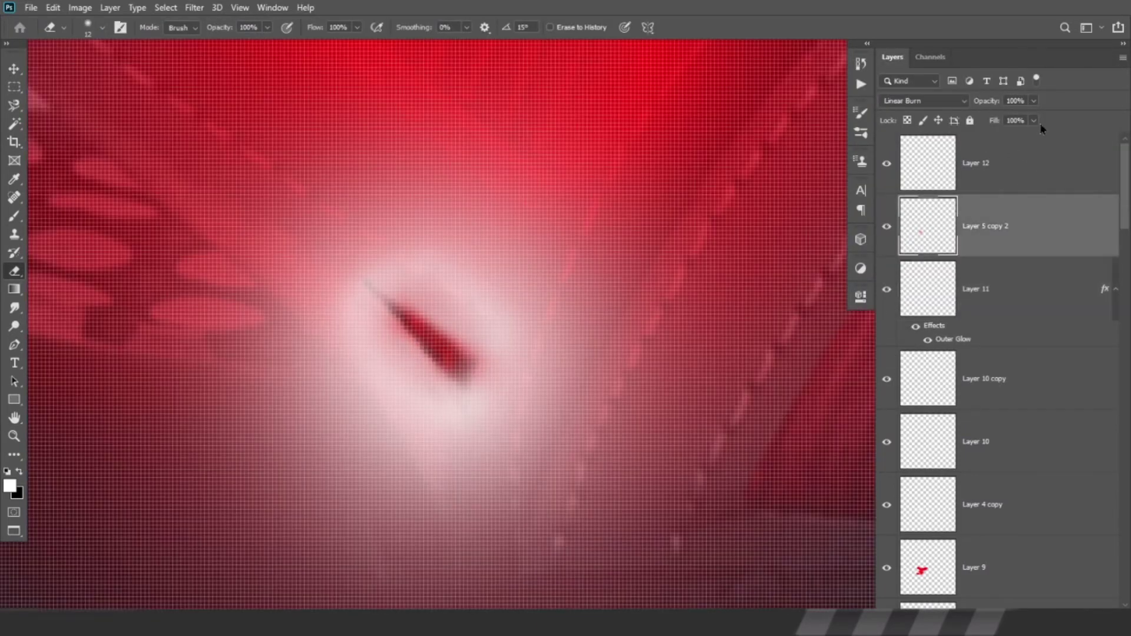
drag(1034, 120, 1007, 144)
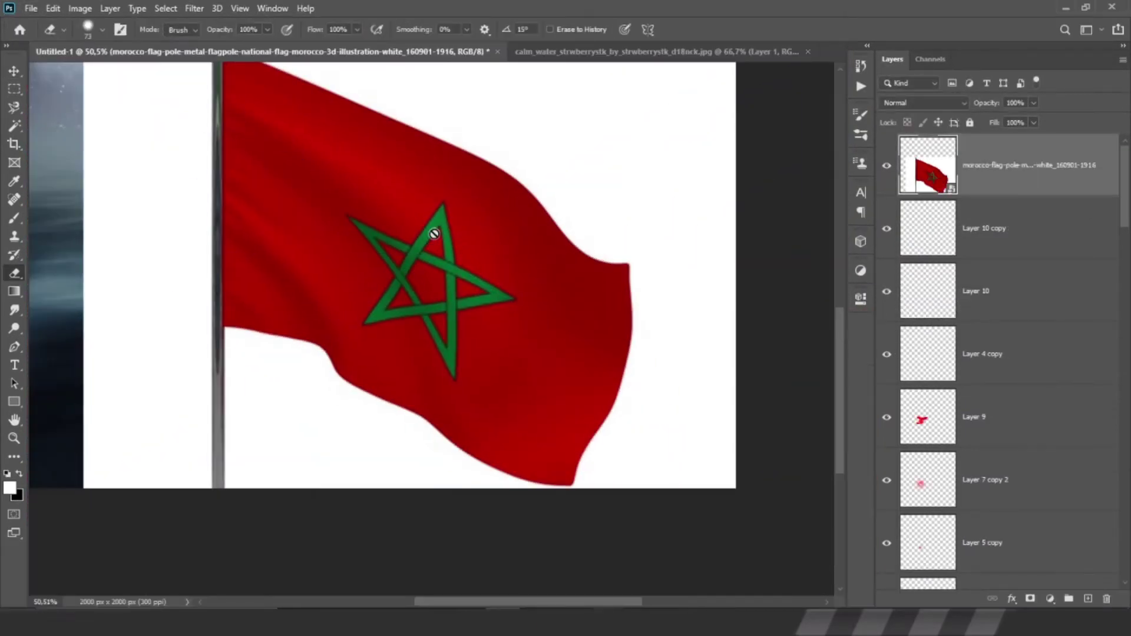
click(434, 234)
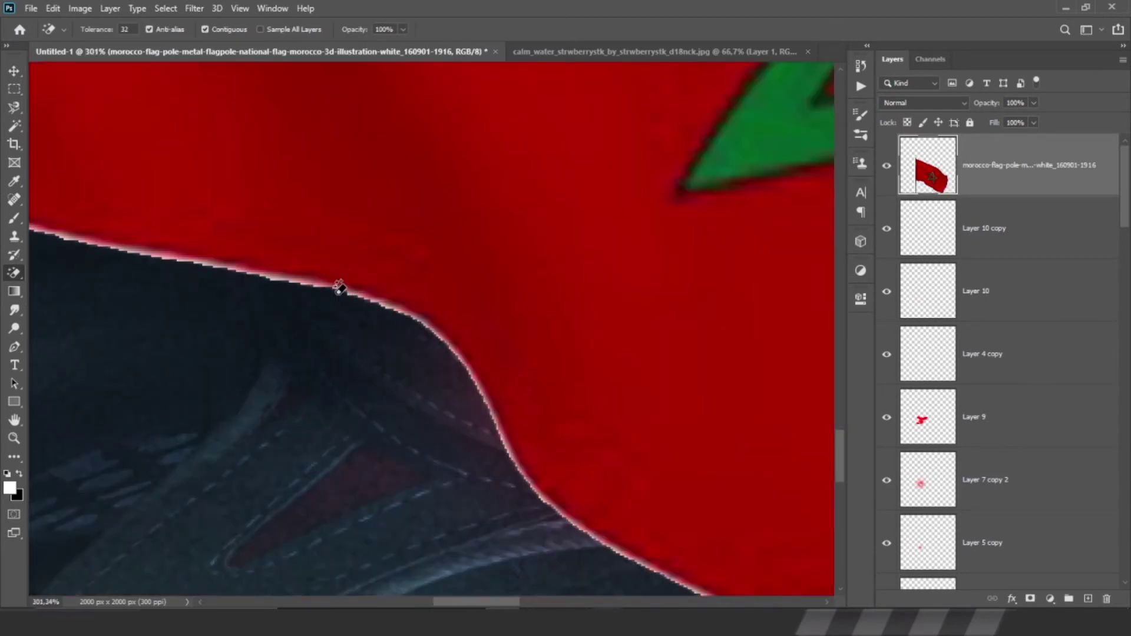
- Choose an eraser variant and zoom in near the bottom of the flag
key(ctrl+0)
right_click(14, 273)
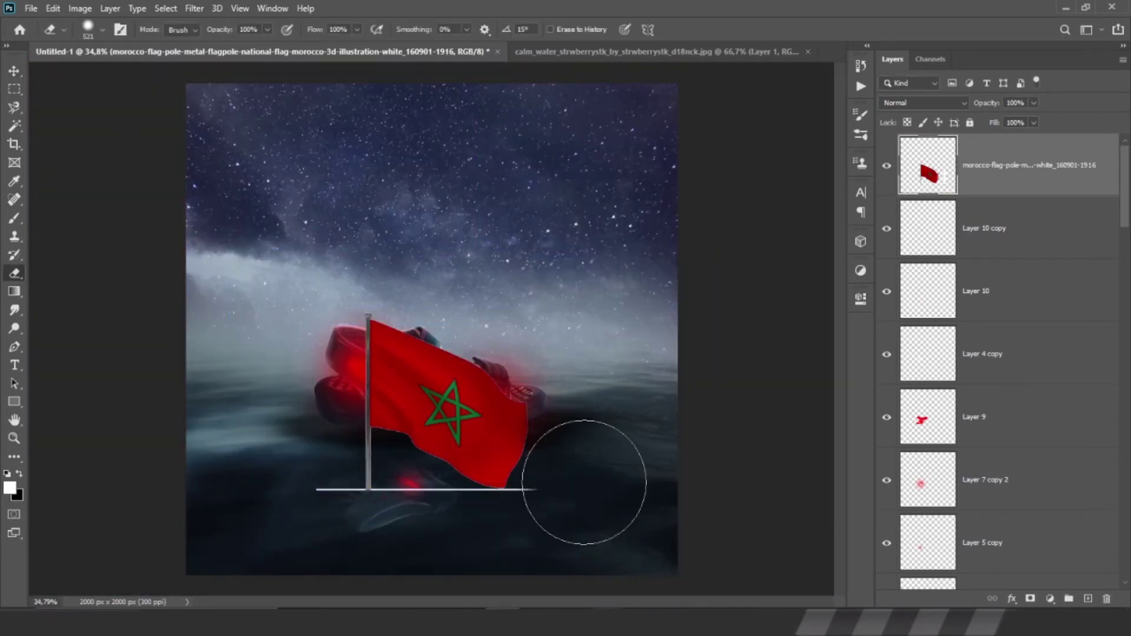
right_click(585, 483)
key(shift+e)
key(shift+e)
scroll(401, 465, up, 5)
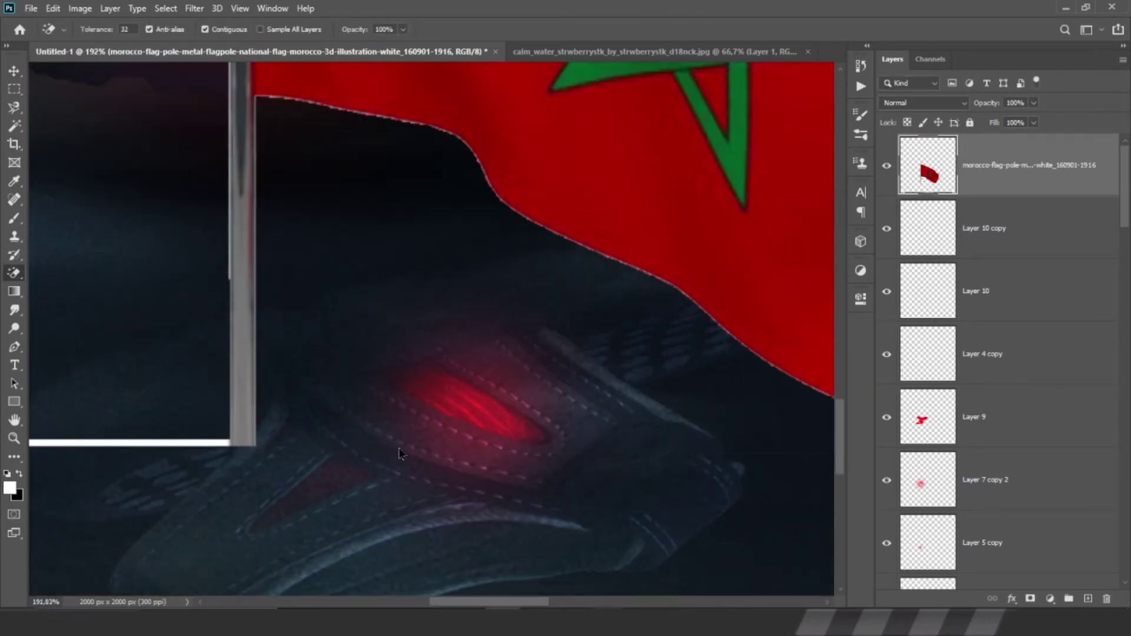
scroll(216, 453, up, 3)
scroll(216, 453, down, 8)
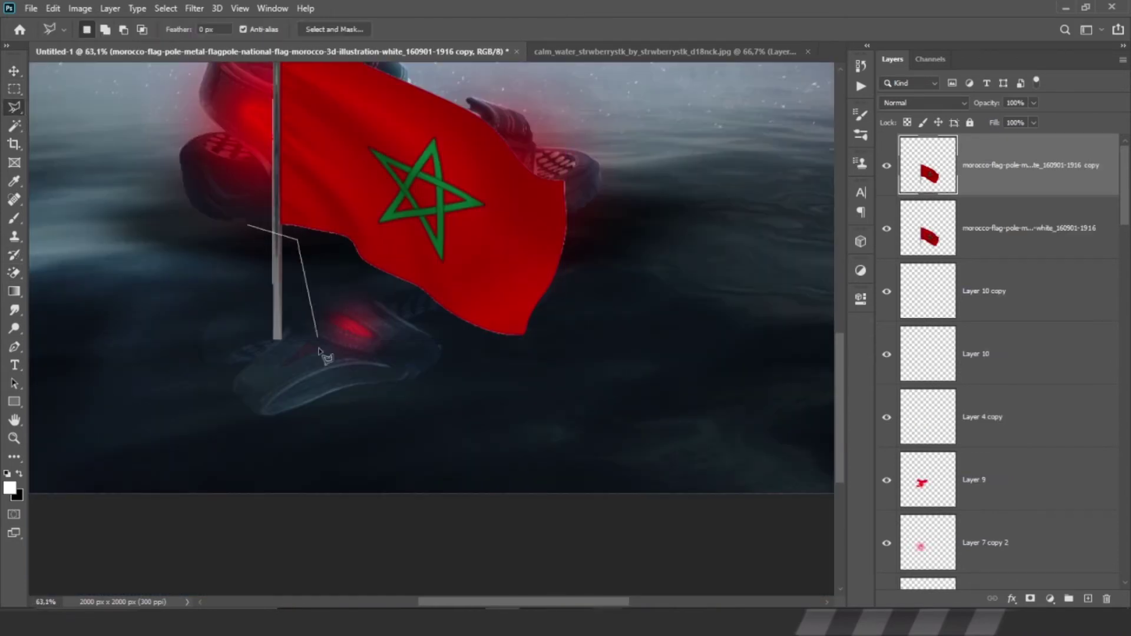
- Delete the flag copy, then flip the flag horizontally and lower its pole onto the sandal
key(alt+bracketleft)
key(Delete)
key(ctrl+t)
scroll(598, 290, down, 4)
right_click(516, 206)
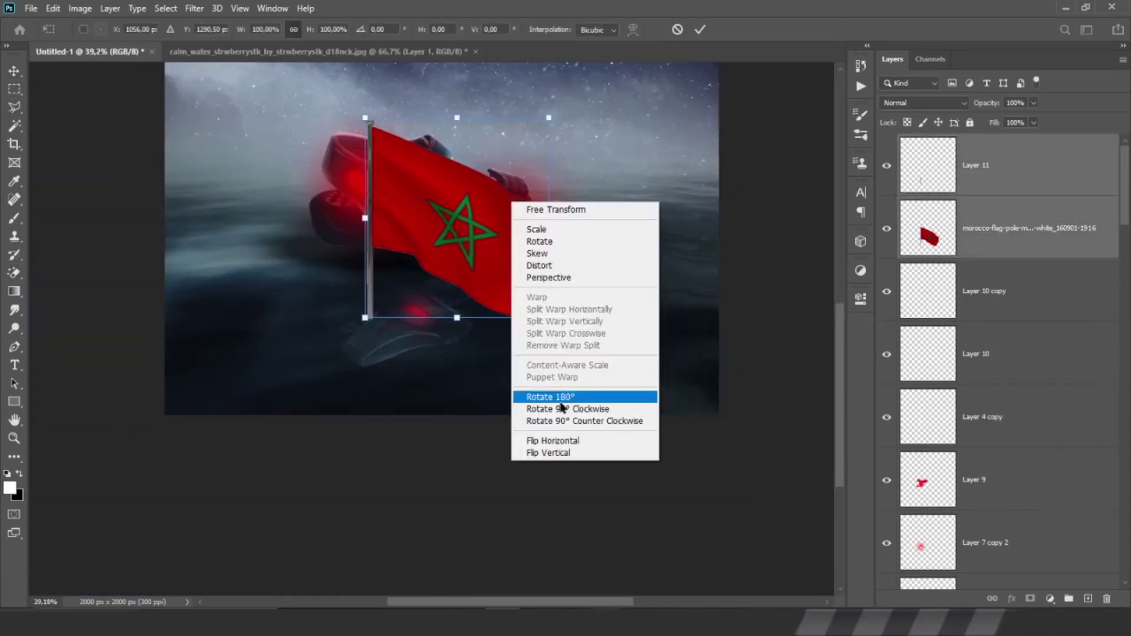
click(556, 444)
drag(319, 319, 271, 306)
scroll(272, 306, up, 5)
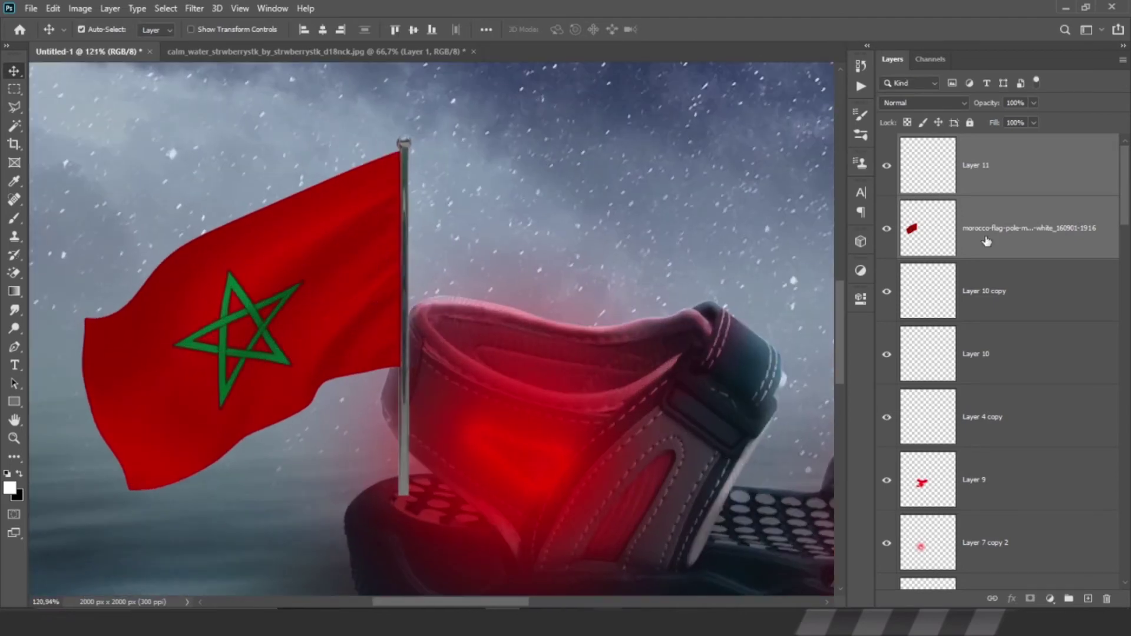
drag(371, 182, 386, 303)
scroll(369, 350, up, 5)
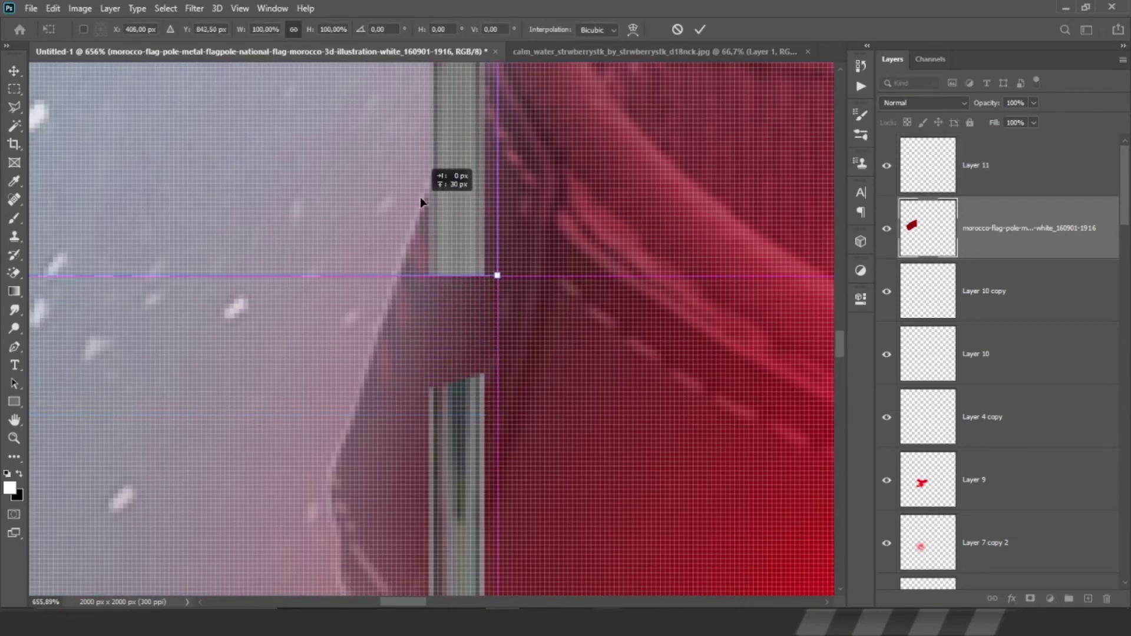
- Stretch the flagpole to 110.86% height and apply the transform
right_click(469, 120)
drag(456, 304, 464, 335)
drag(455, 237, 462, 116)
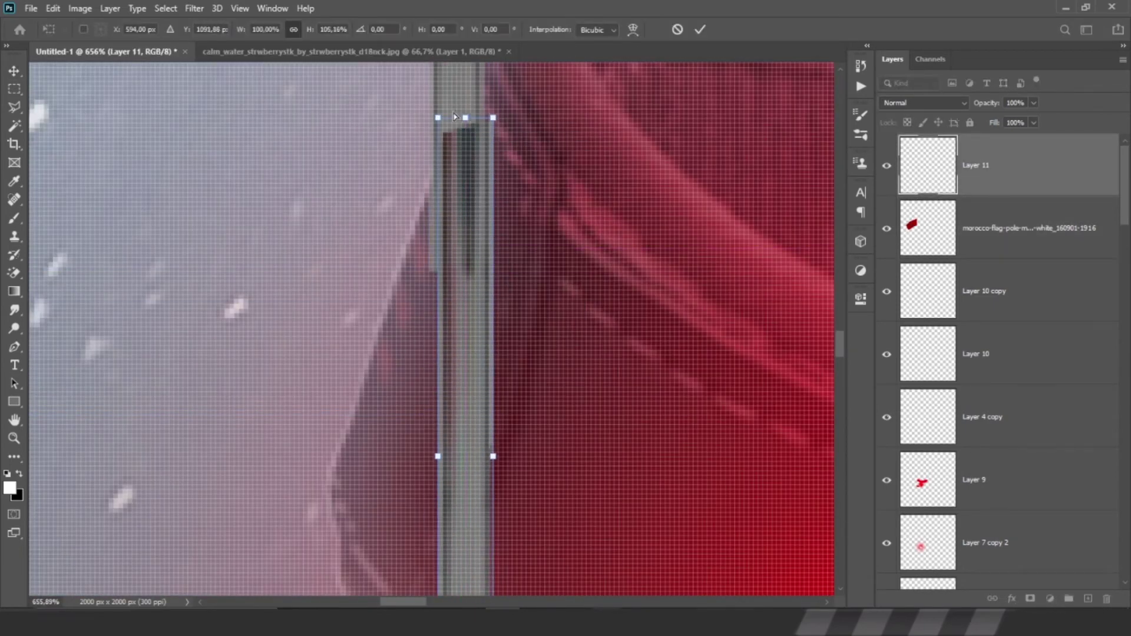
scroll(462, 268, up, 2)
key(Return)
scroll(502, 310, down, 5)
click(502, 309)
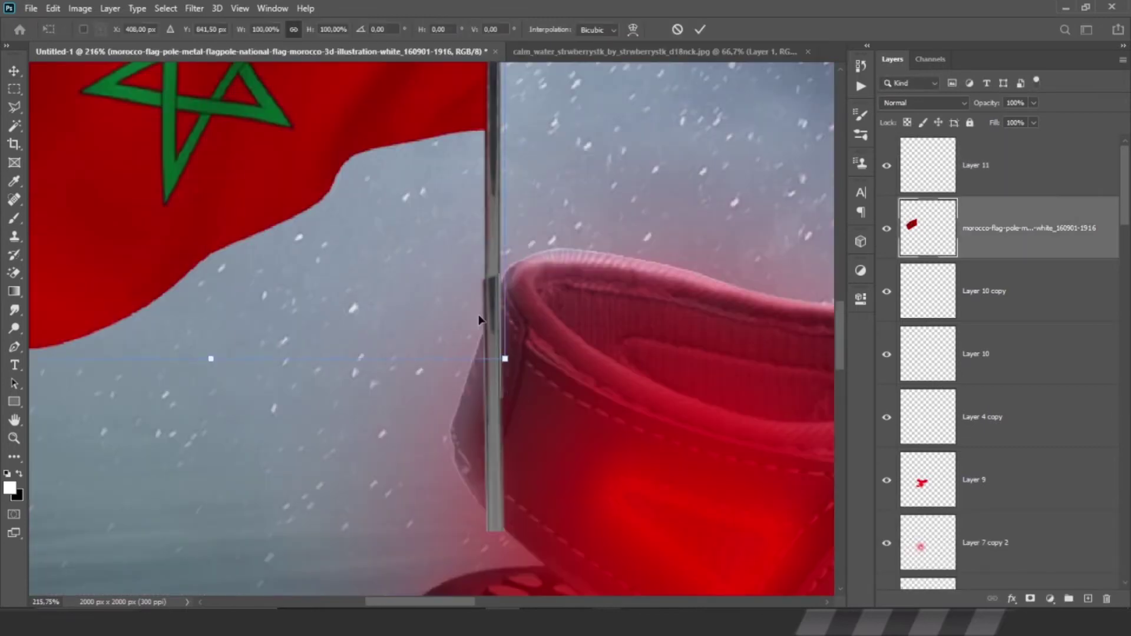
- Select the pole layer and set a 24 px eraser, shrinking it for fine detail
click(478, 320)
scroll(488, 353, up, 3)
scroll(484, 247, up, 3)
right_click(489, 250)
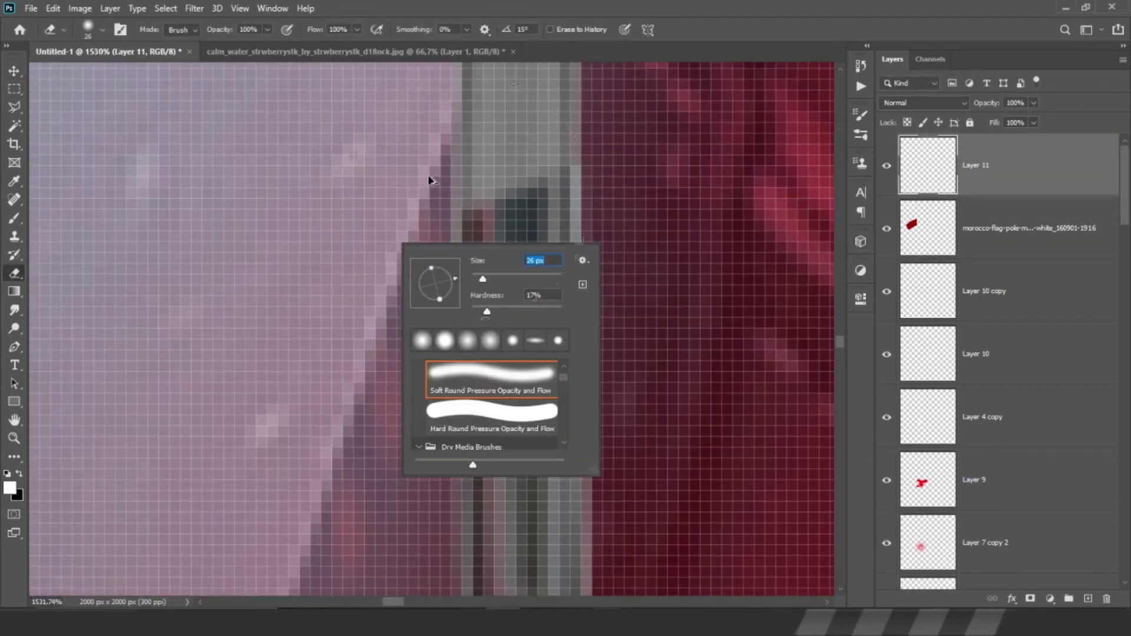
text(24)
key(Return)
scroll(480, 240, down, 5)
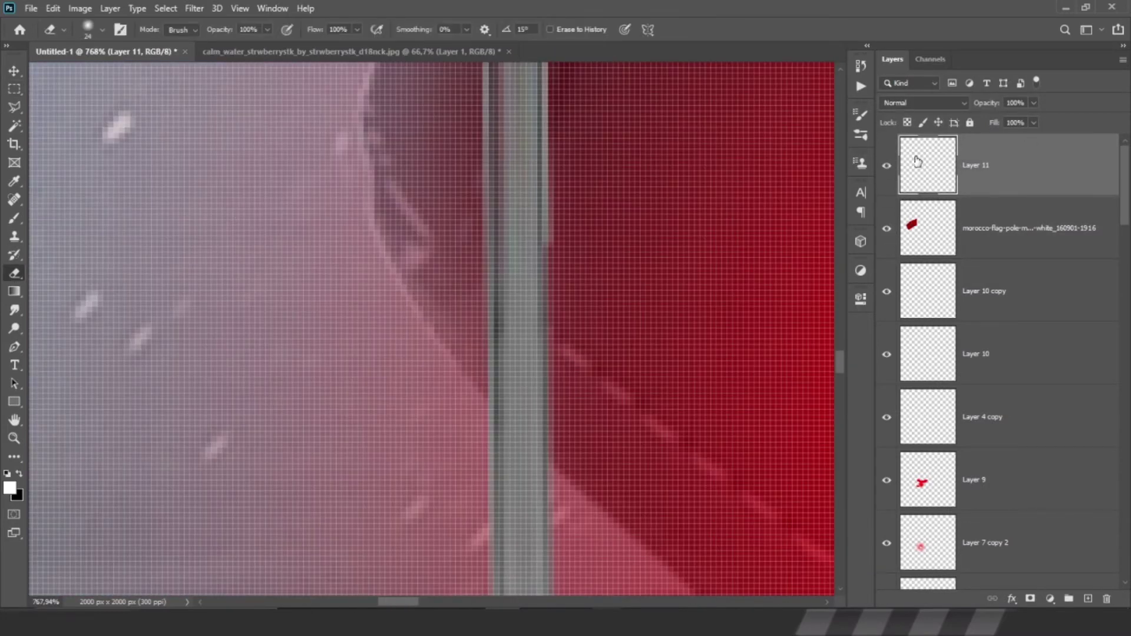
key(bracketleft)
- Flatten the eraser tip into an ellipse and move Layer 12 beneath the flag layer
scroll(564, 356, down, 5)
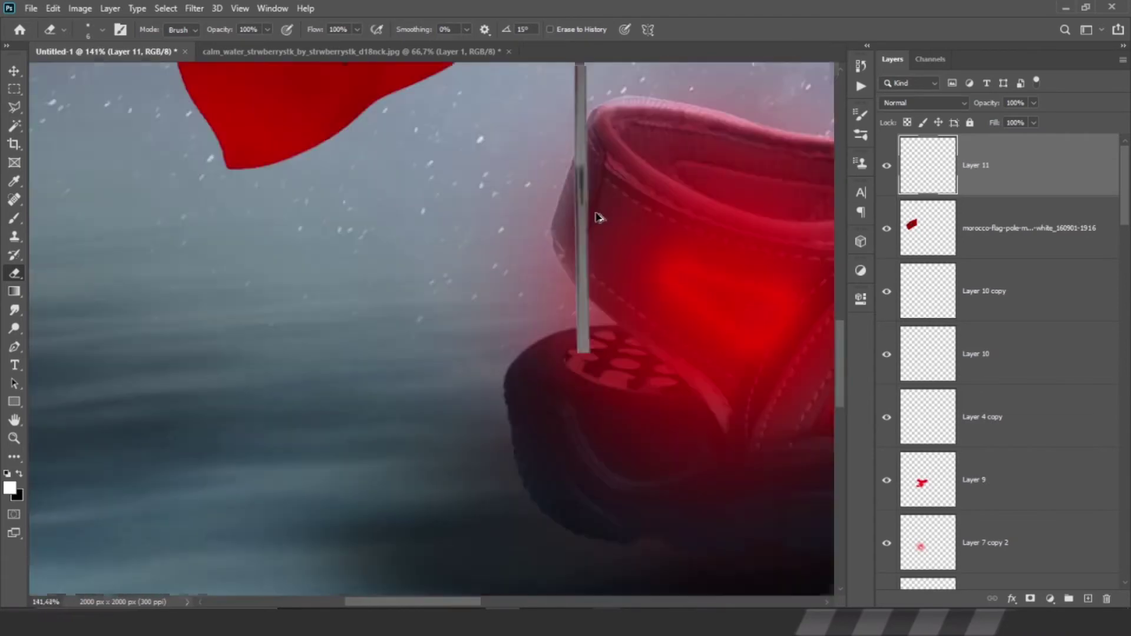
scroll(354, 312, up, 10)
right_click(502, 292)
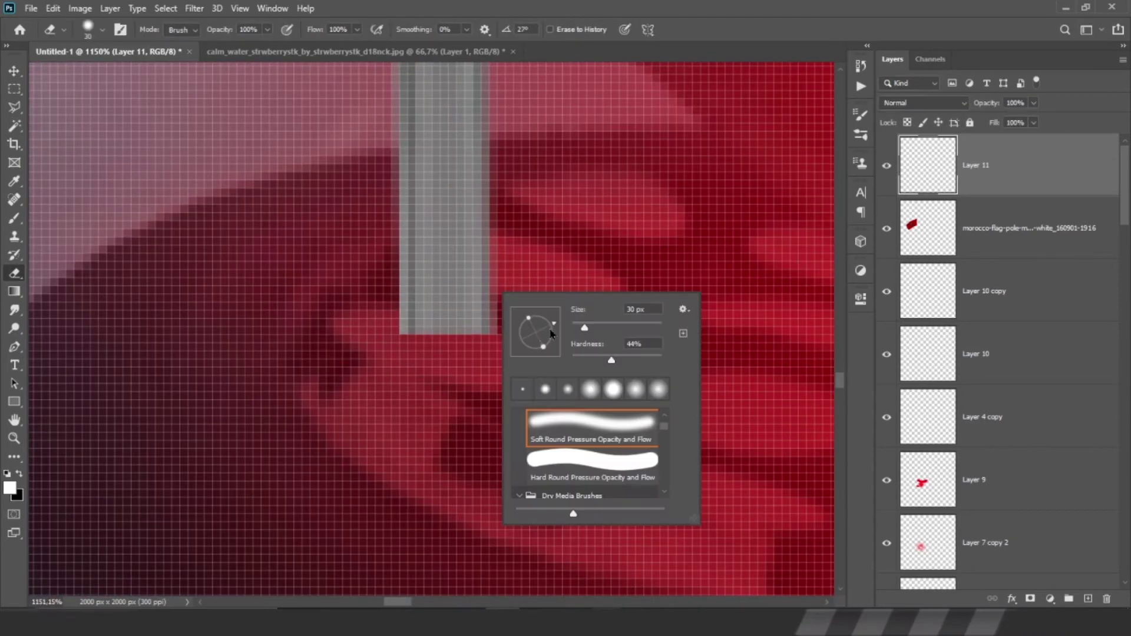
right_click(537, 223)
key(Return)
mouse_move(575, 259)
mouse_down()
mouse_move(584, 268)
mouse_move(331, 224)
mouse_up()
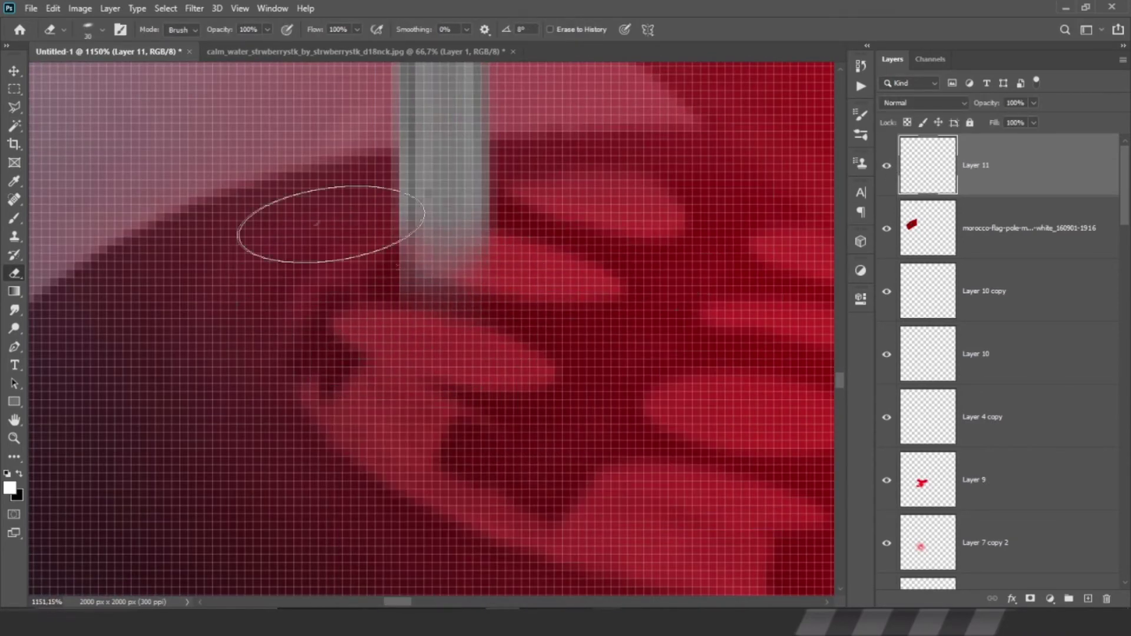
drag(1007, 177, 1002, 321)
- Paint a black shadow under the pole base on Layer 12, set to Overlay at 47% fill
key(x)
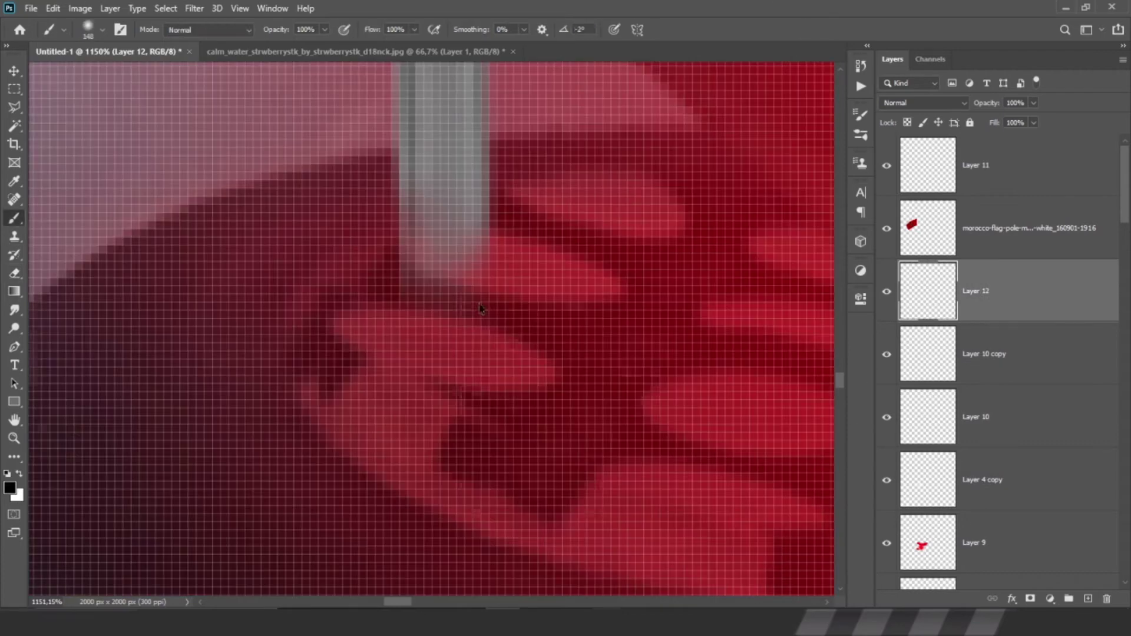
drag(354, 321, 581, 317)
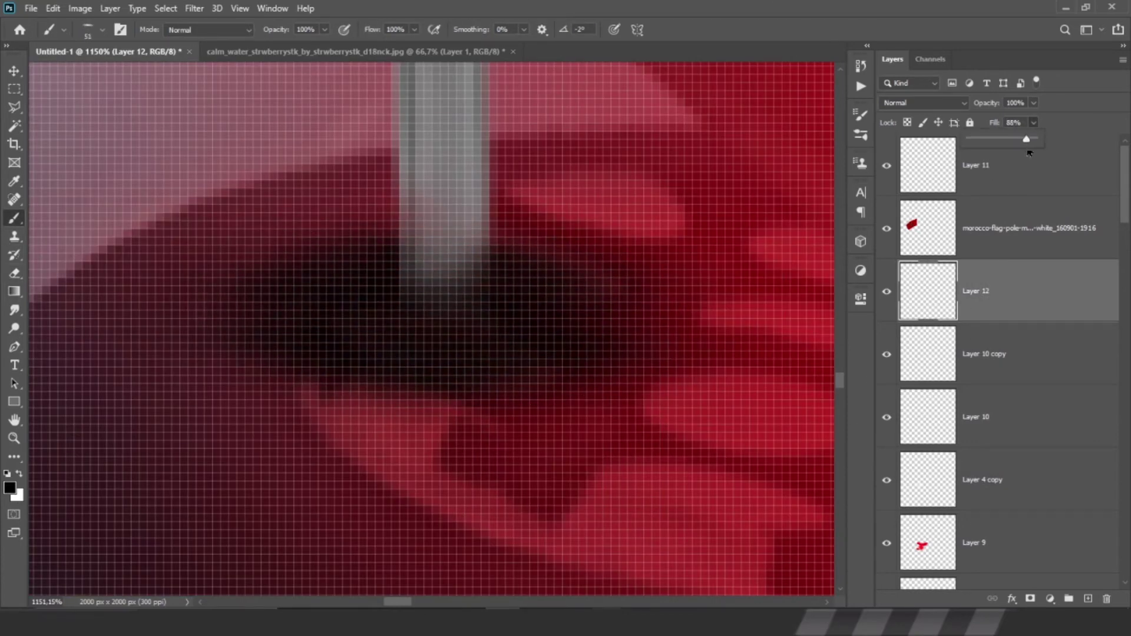
click(923, 103)
click(935, 277)
scroll(559, 276, down, 2)
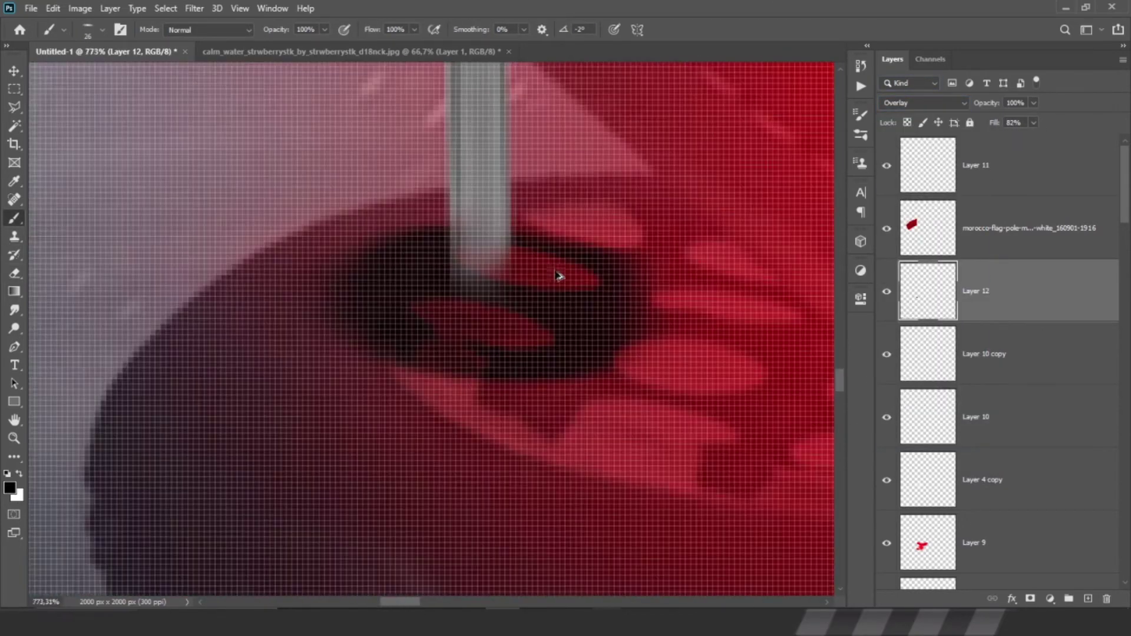
drag(1033, 123, 1012, 141)
- Pick a soft eraser tip on the pole layer and undo a stray black stroke
click(978, 177)
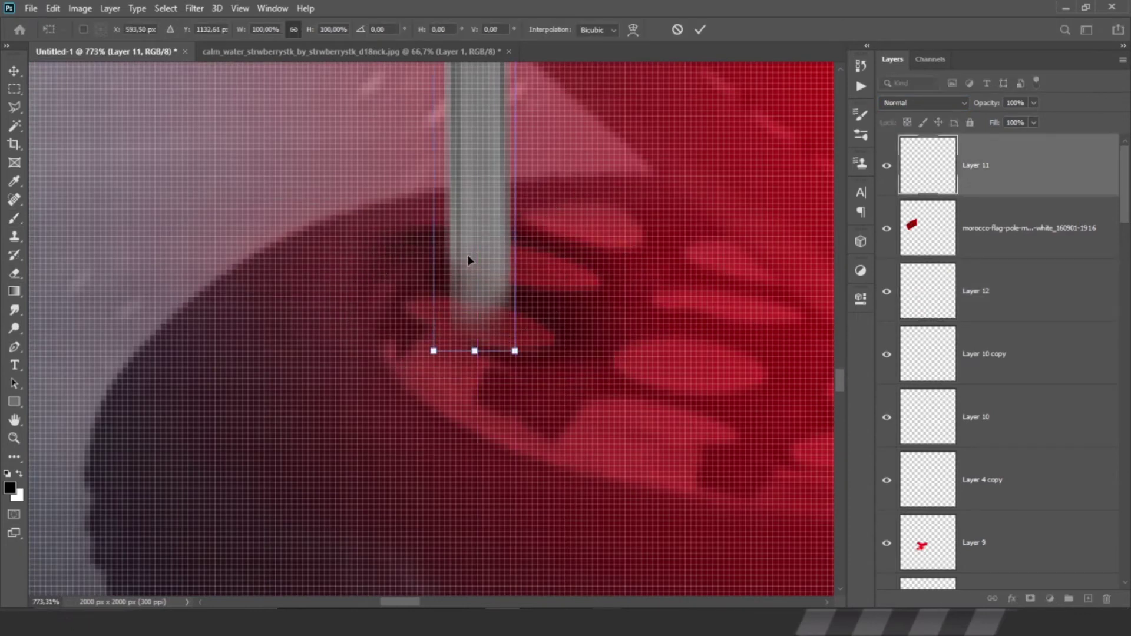
right_click(630, 239)
scroll(618, 271, down, 2)
ctrl+click(607, 283)
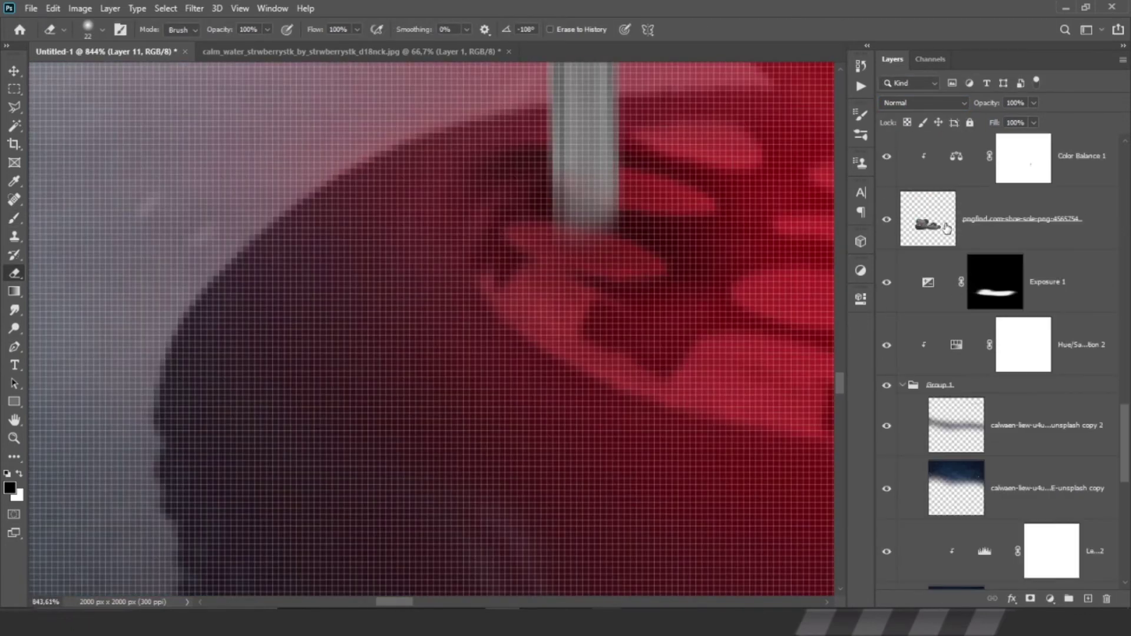
scroll(648, 187, down, 4)
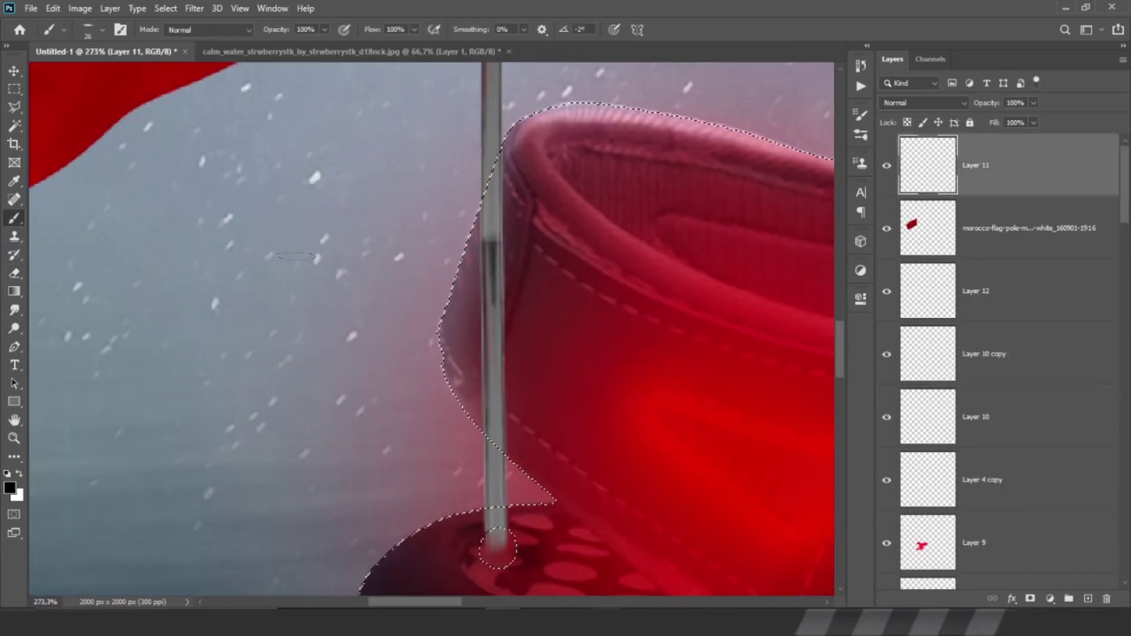
click(501, 272)
key(ctrl+z)
key(e)
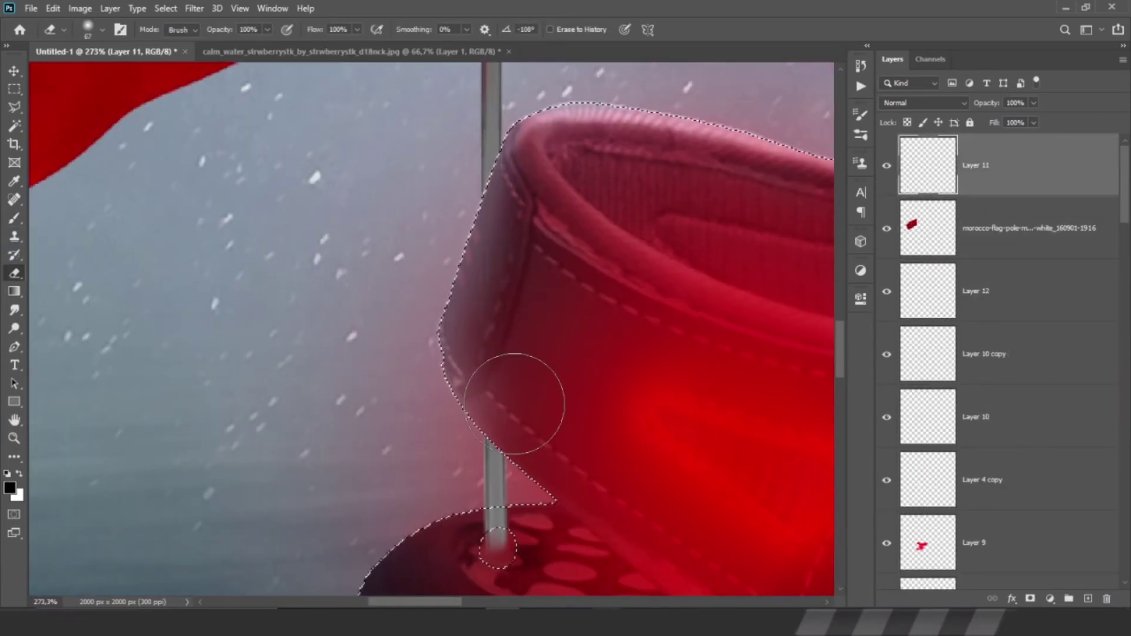
scroll(515, 404, down, 5)
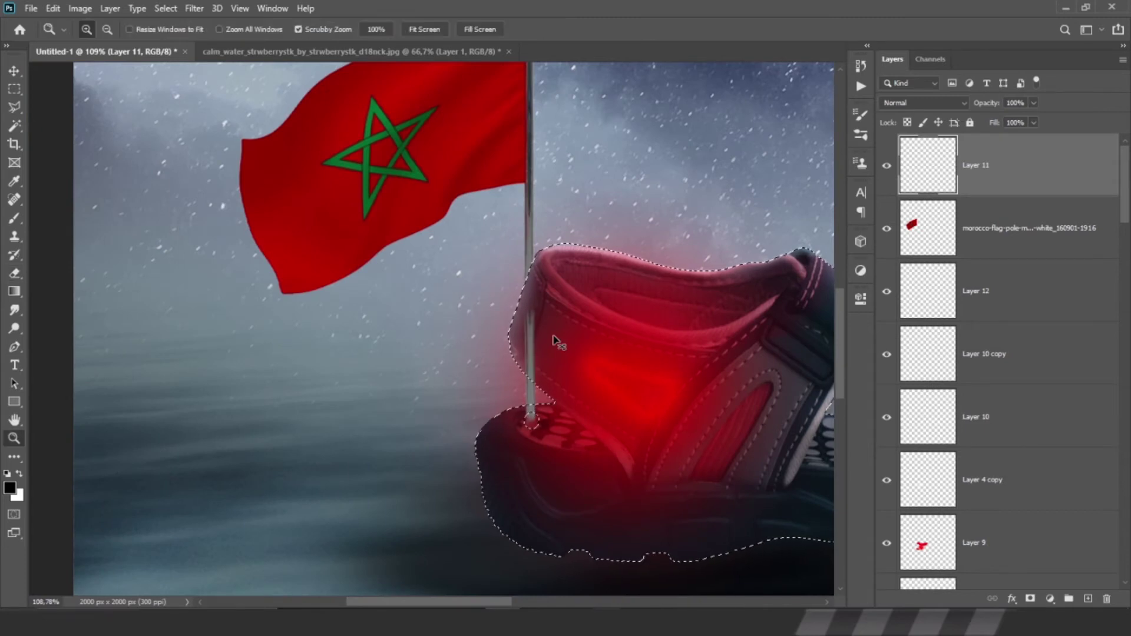
- Shift the flag and pole to the right with Free Transform
key(ctrl+t)
drag(467, 255, 501, 251)
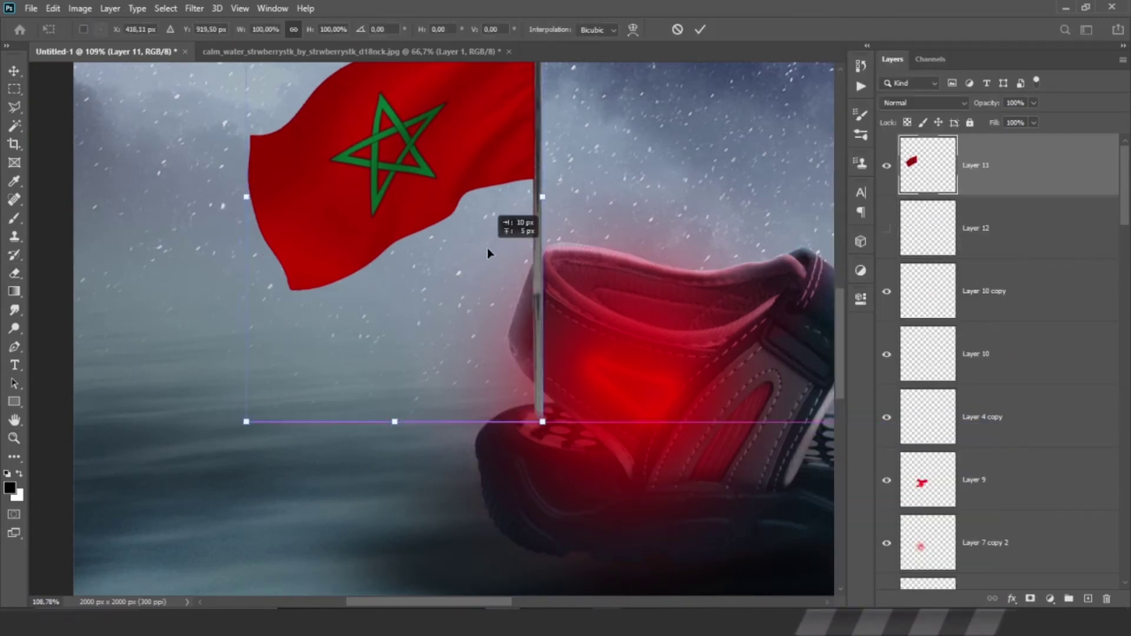
scroll(571, 338, up, 10)
right_click(566, 253)
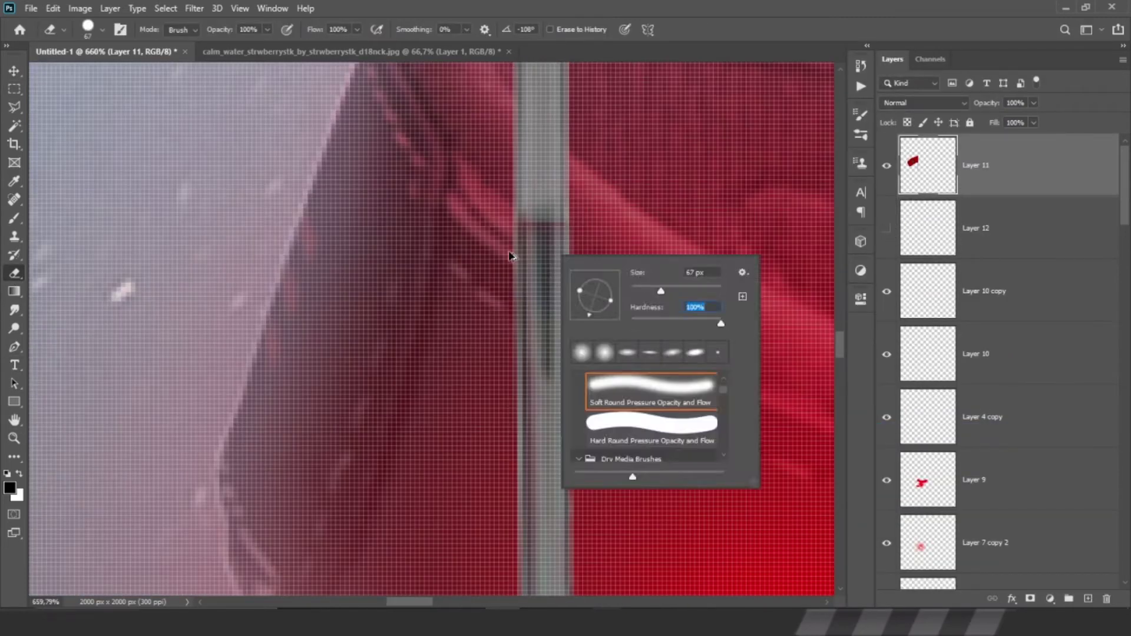
key(Escape)
- Move the shadow layer right so it sits under the repositioned pole
scroll(563, 241, down, 5)
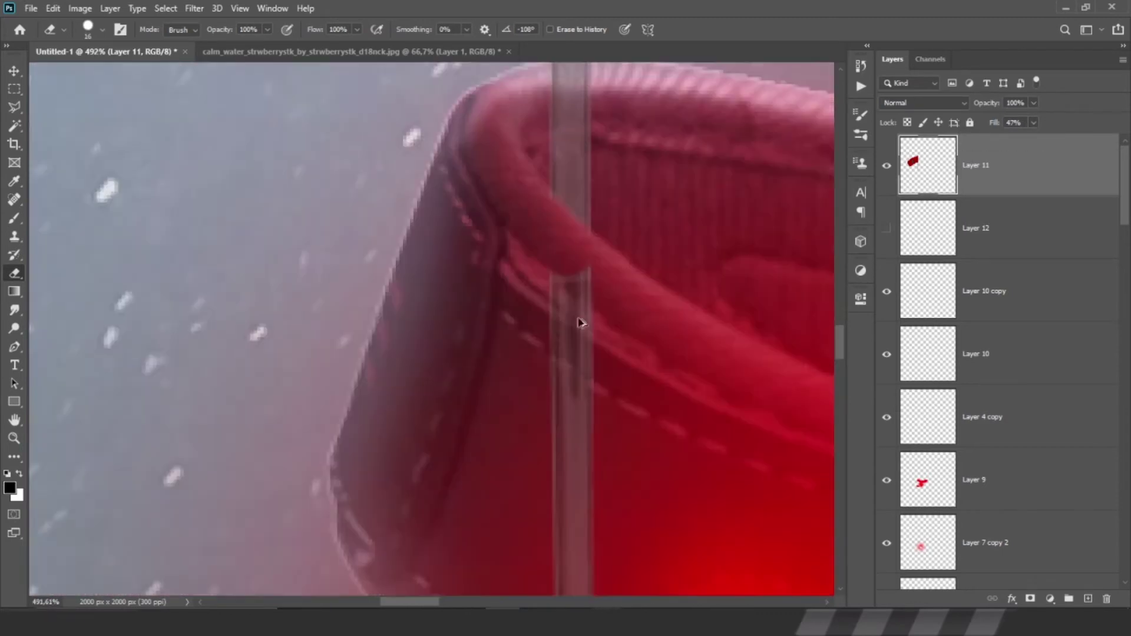
scroll(541, 374, up, 3)
scroll(590, 230, down, 4)
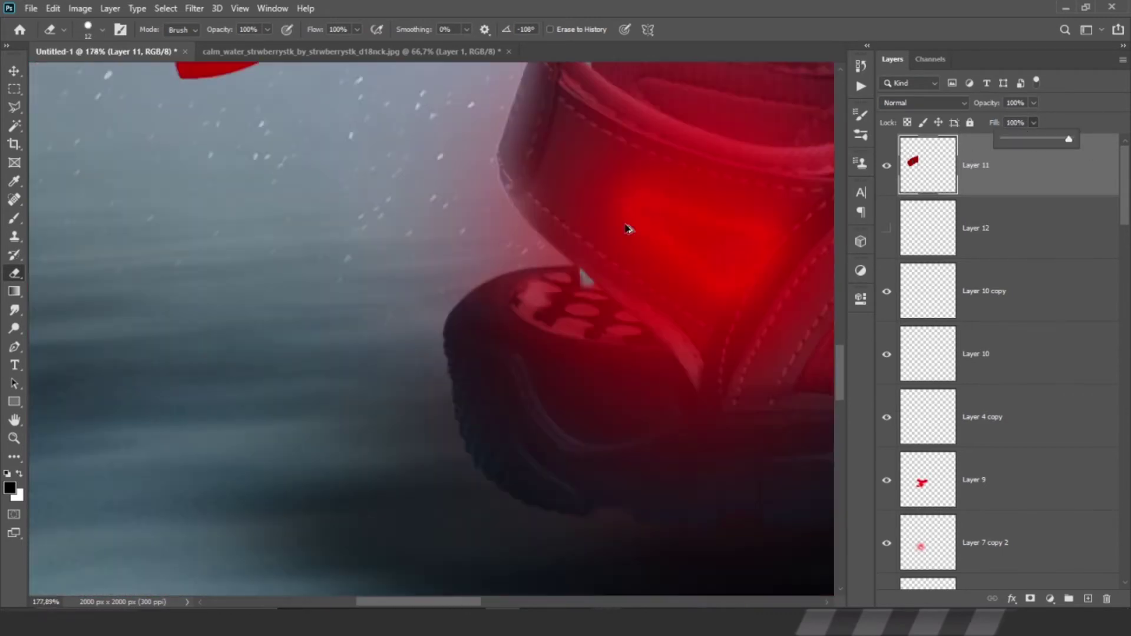
scroll(624, 227, down, 3)
scroll(607, 242, up, 4)
key(alt+[)
key(ctrl+t)
drag(575, 241, 591, 241)
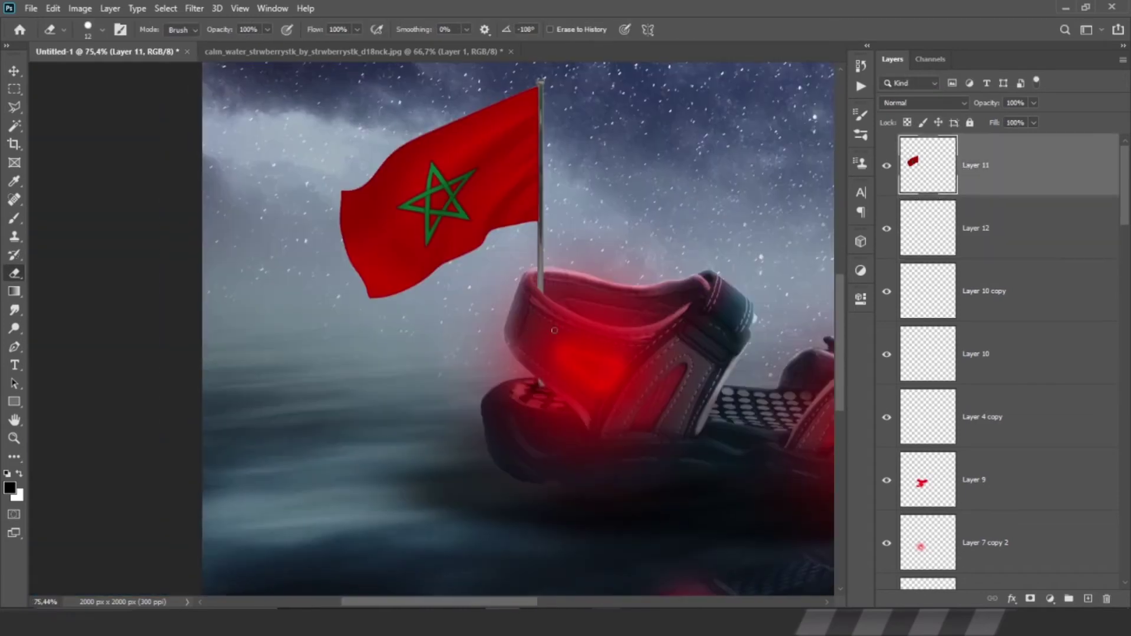
scroll(1076, 343, down, 3)
scroll(1076, 343, down, 3)
scroll(1076, 343, down, 3)
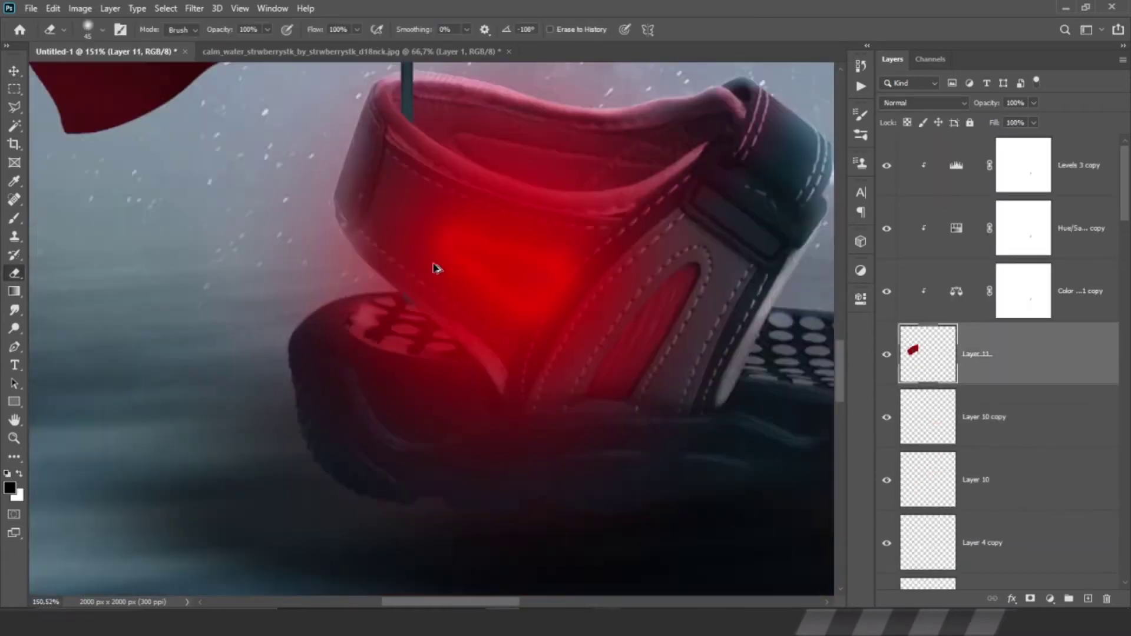
- Turn the hidden adjustment layers back on and duplicate Brightness/Contrast 1 higher in the stack
key(ctrl+0)
scroll(1002, 354, down, 10)
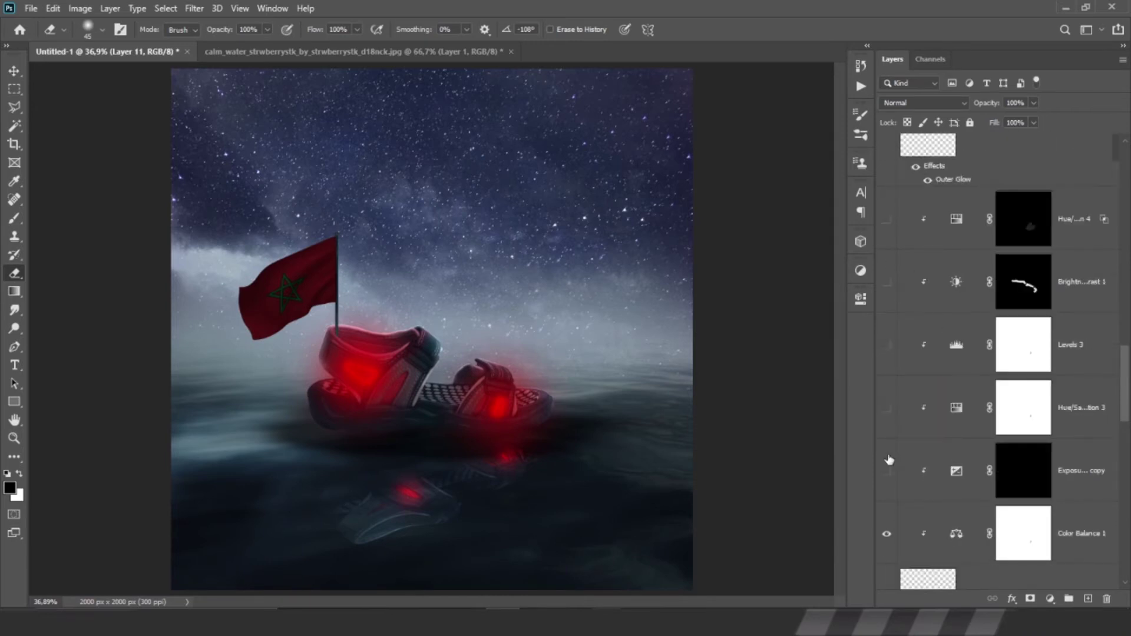
drag(887, 471, 891, 221)
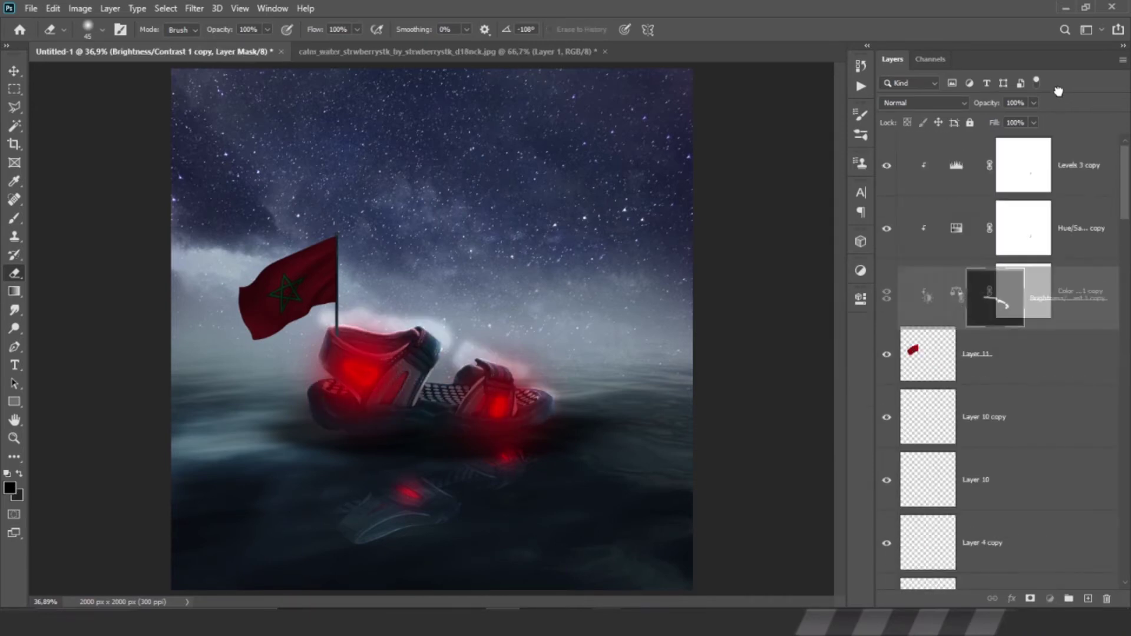
drag(1082, 287, 997, 171)
scroll(279, 241, up, 5)
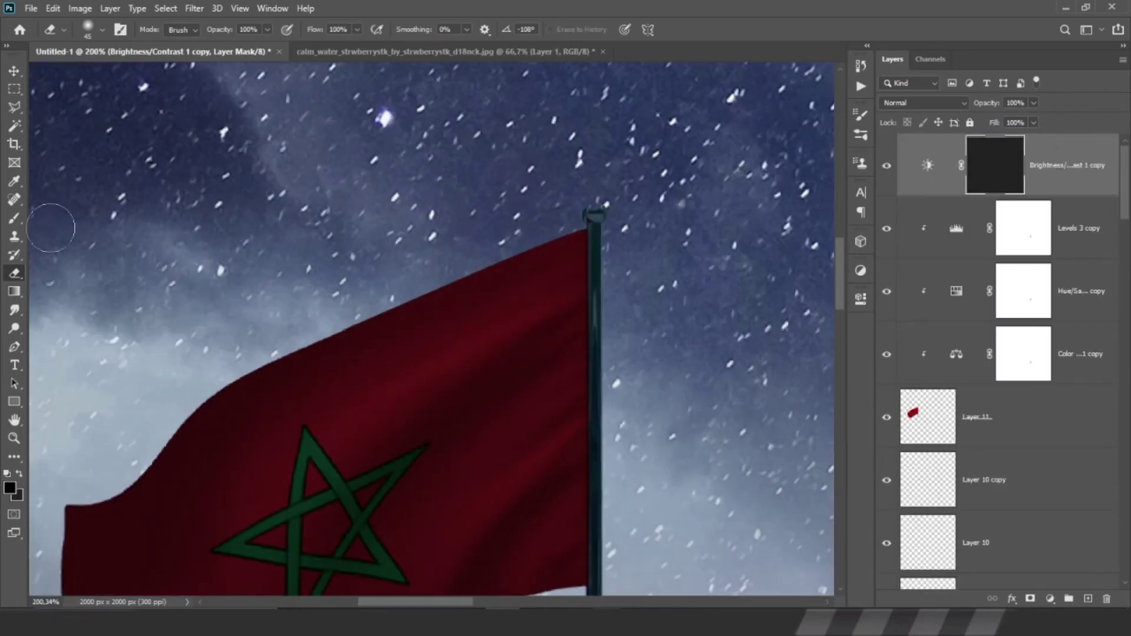
scroll(520, 235, up, 3)
click(928, 165)
key(b)
click(530, 224)
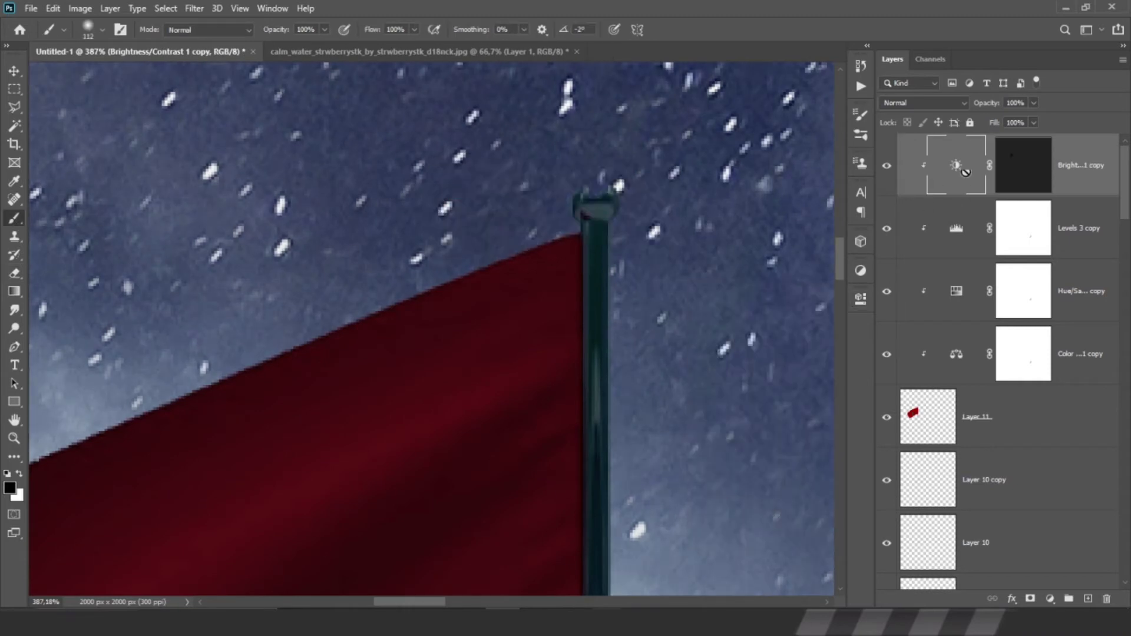
- Add a new Brightness/Contrast adjustment with Brightness 49
click(15, 273)
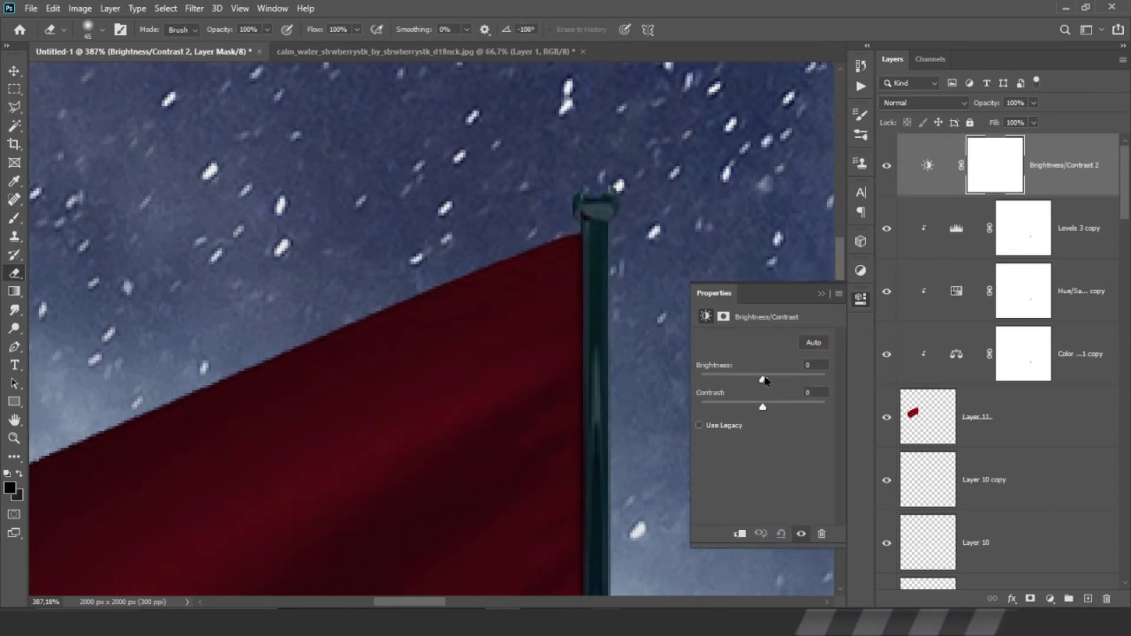
drag(763, 375, 782, 377)
click(1024, 165)
key(ctrl+i)
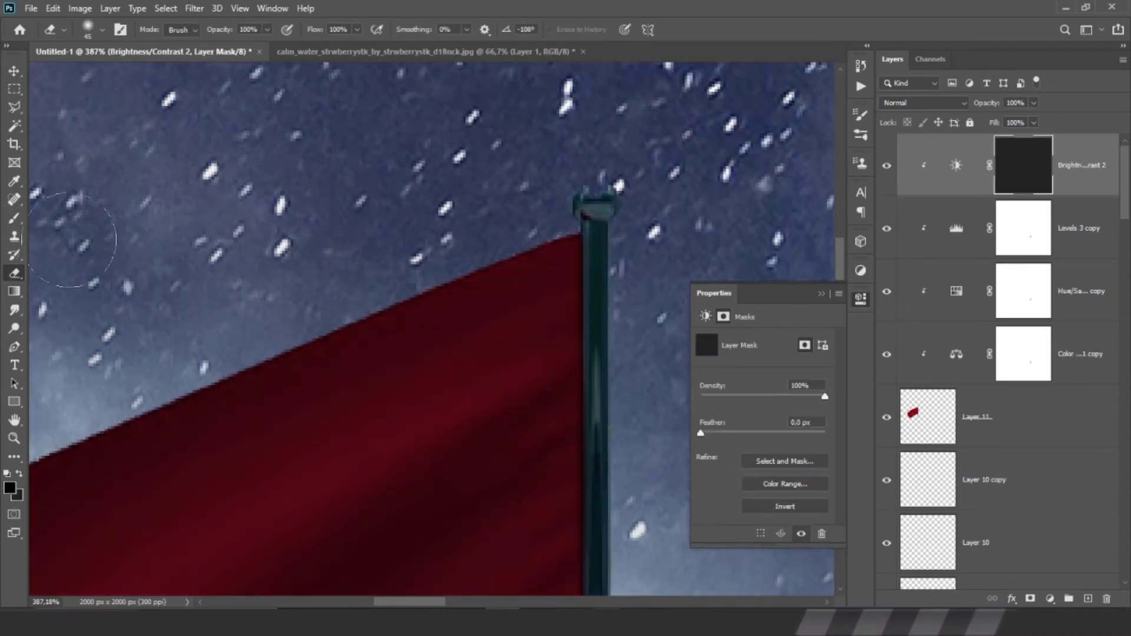
key(ctrl+z)
- Fill the adjustment mask black and paint white along the flag's top edge
click(17, 495)
key(Escape)
key(x)
key(ctrl+i)
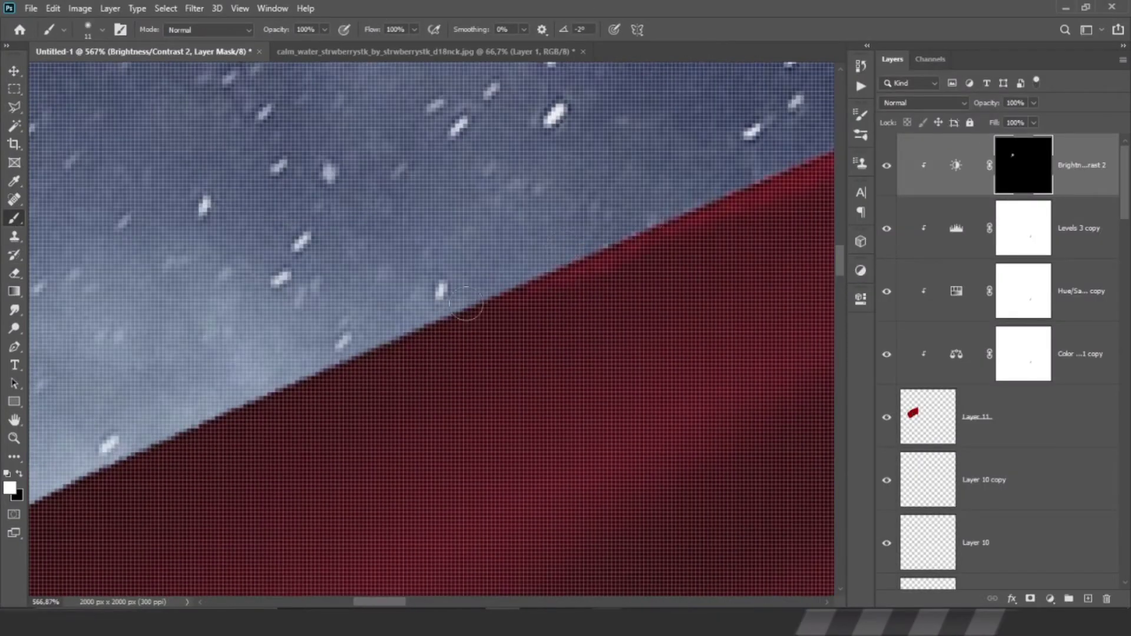
drag(521, 281, 327, 244)
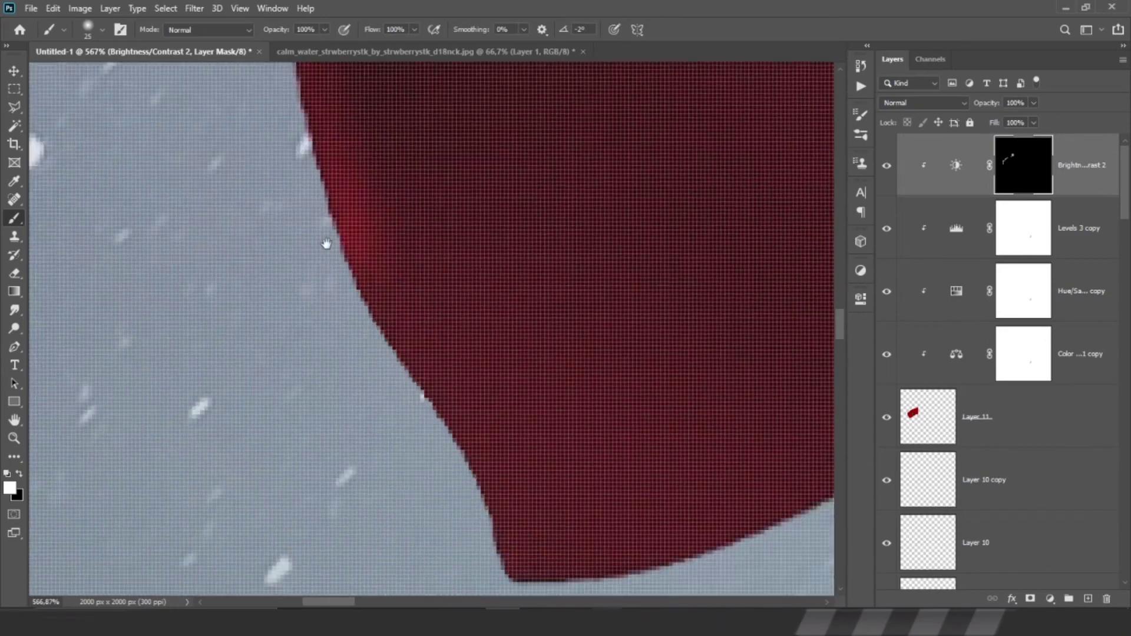
scroll(487, 298, down, 5)
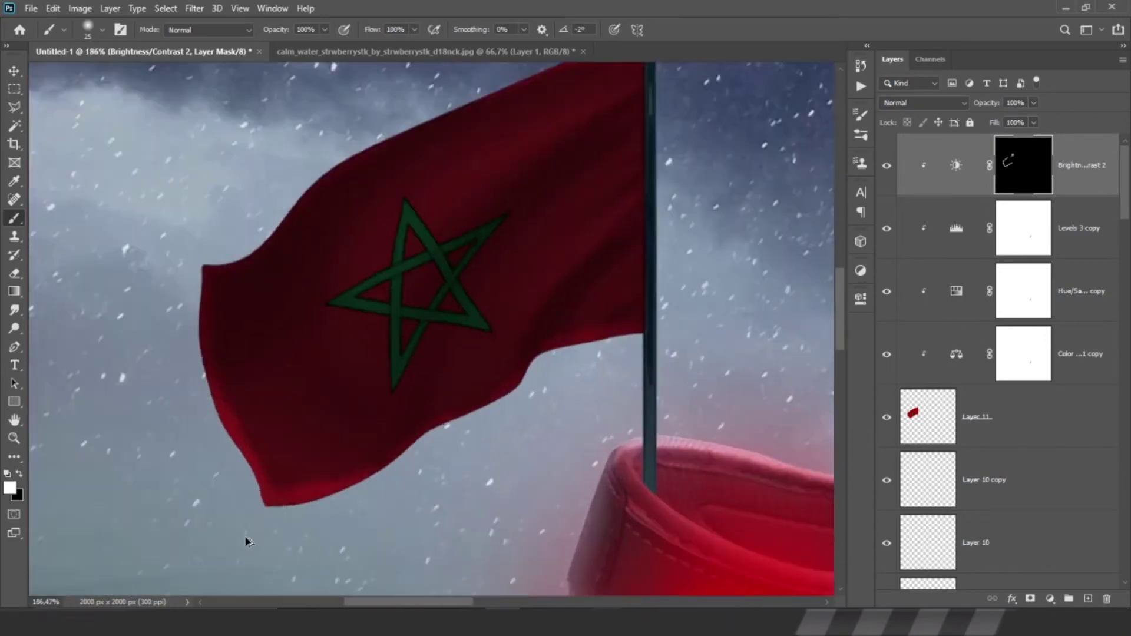
scroll(450, 328, up, 3)
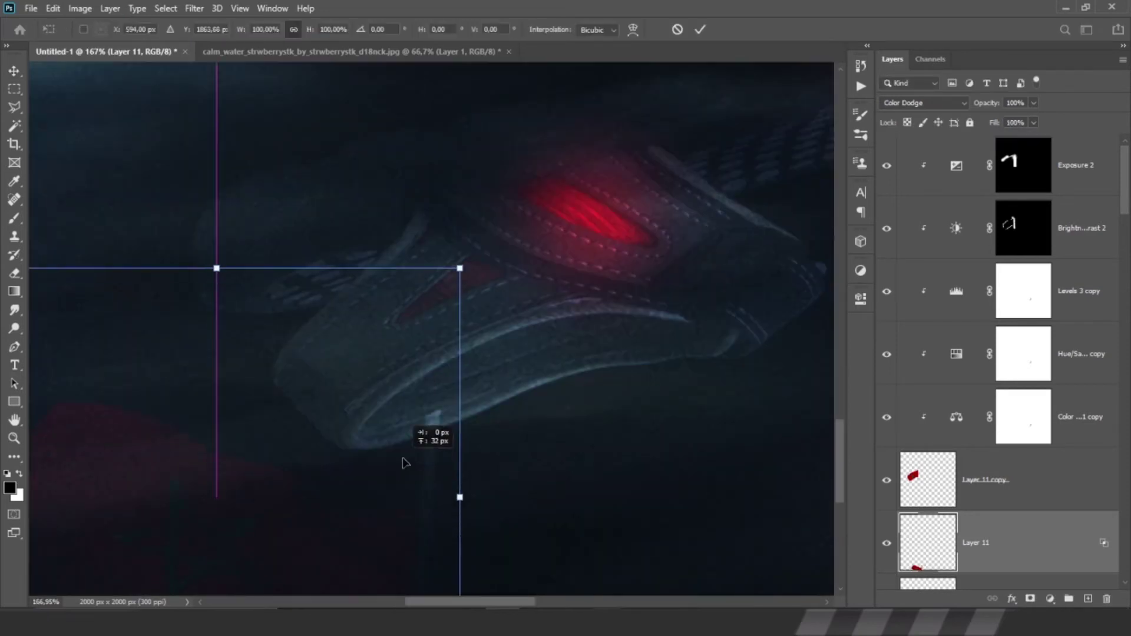
- Fit the canvas in view and take up the Brush to tint the flag on Layer 13
key(ctrl+0)
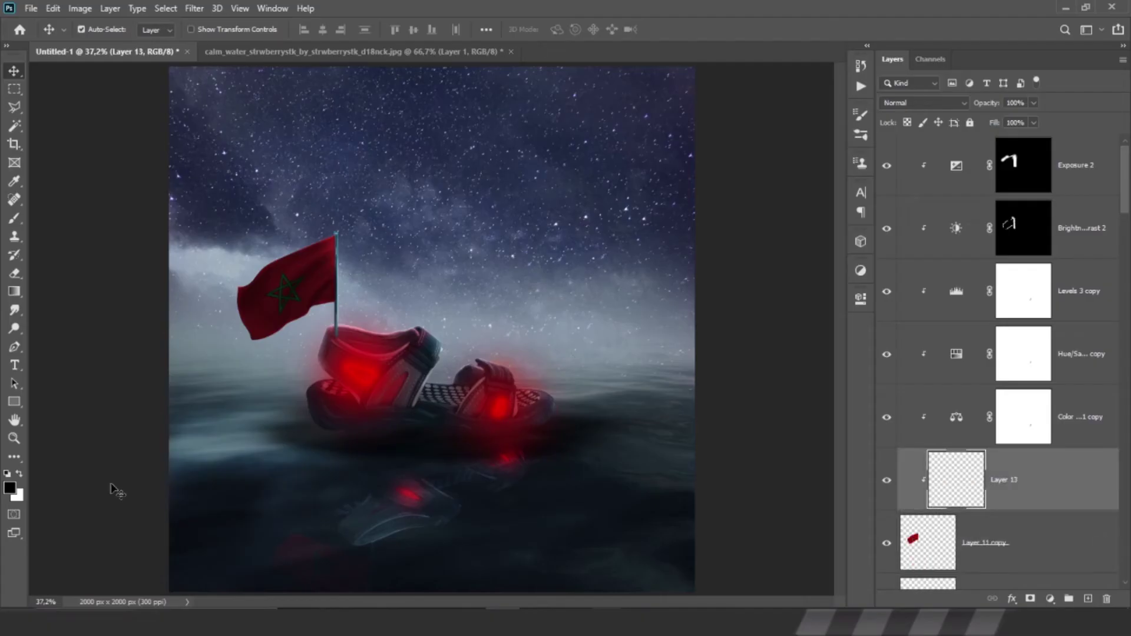
scroll(301, 218, up, 5)
key(b)
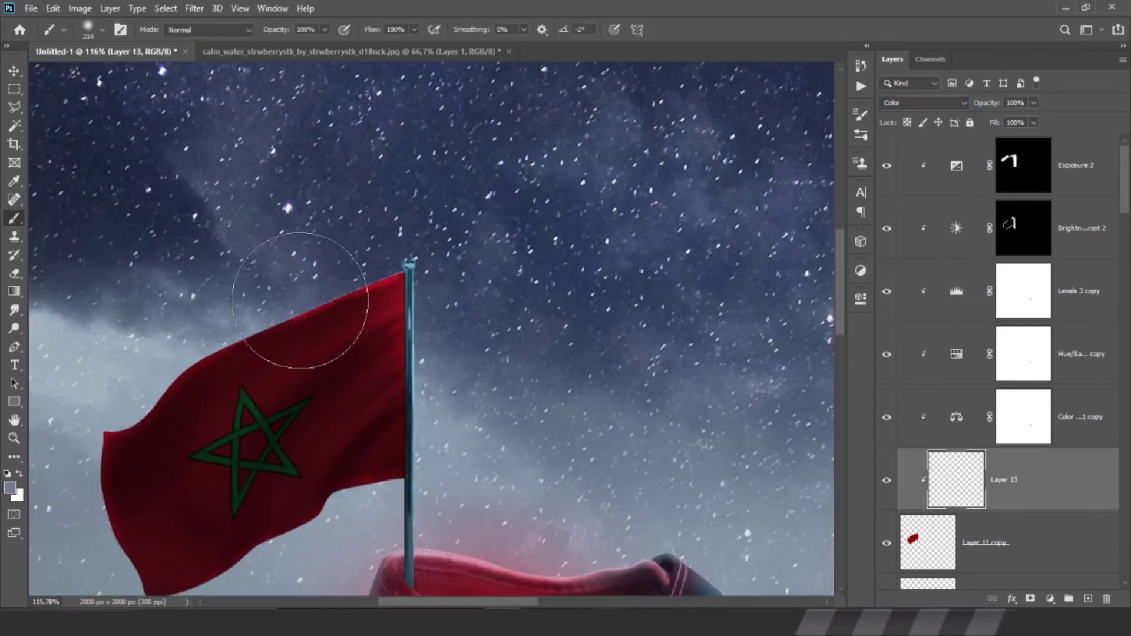
scroll(199, 216, down, 3)
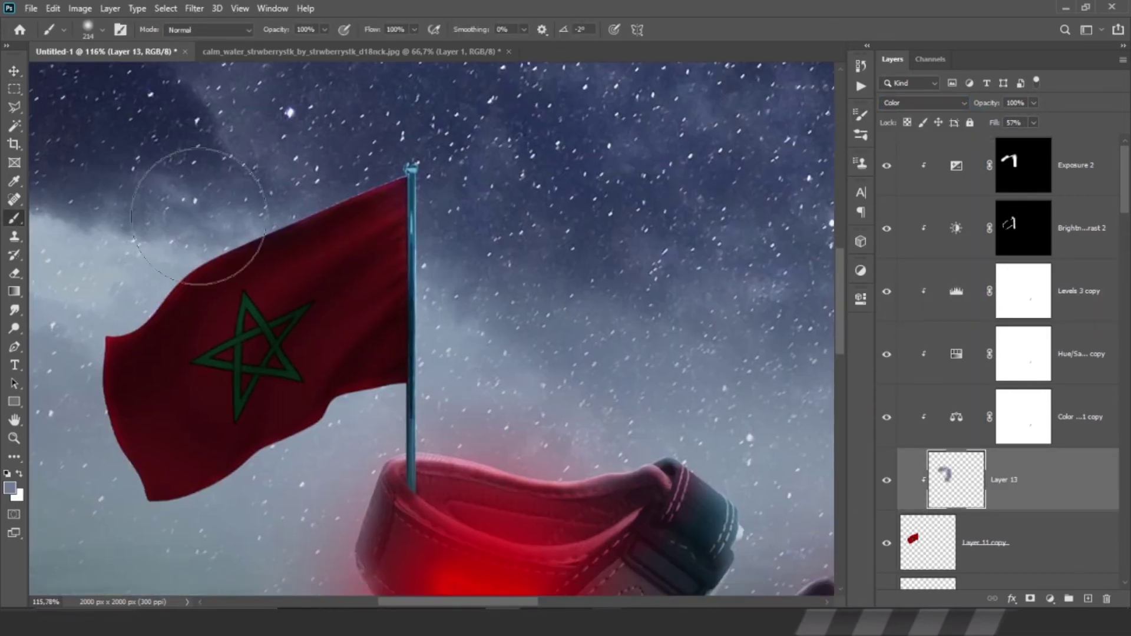
scroll(409, 363, down, 5)
- Add a Levels adjustment that darkens the midtones to 0.29
key(v)
scroll(366, 340, up, 7)
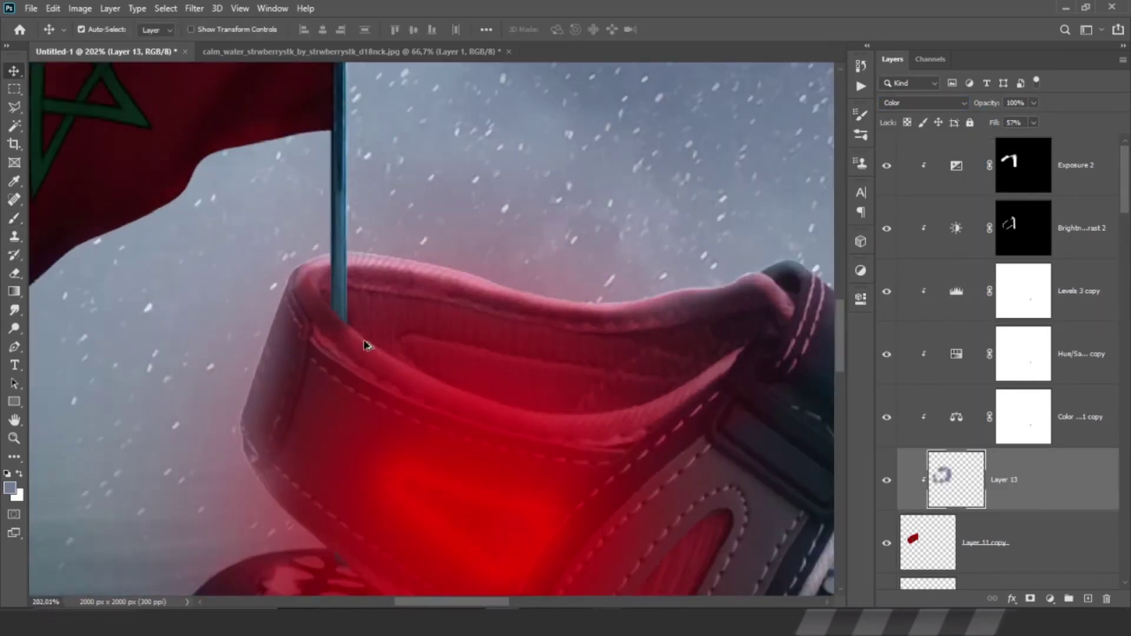
click(755, 296)
drag(773, 443, 807, 443)
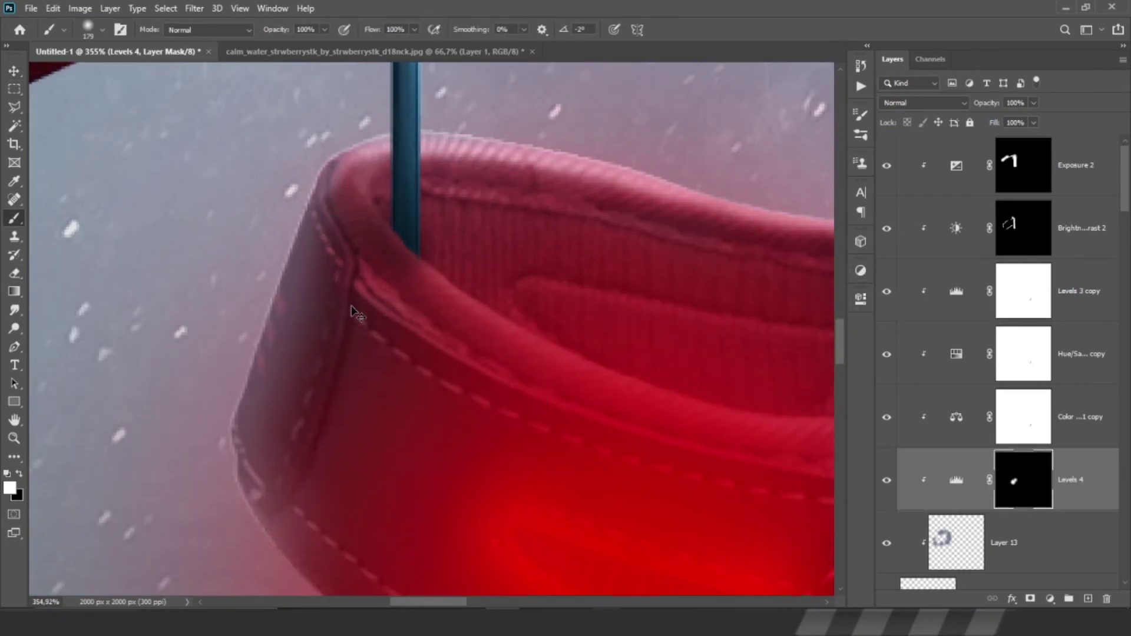
scroll(352, 311, down, 5)
- Select the Levels 3 copy, Color Balance 1 copy and Levels 4 adjustments
key(v)
scroll(348, 327, up, 5)
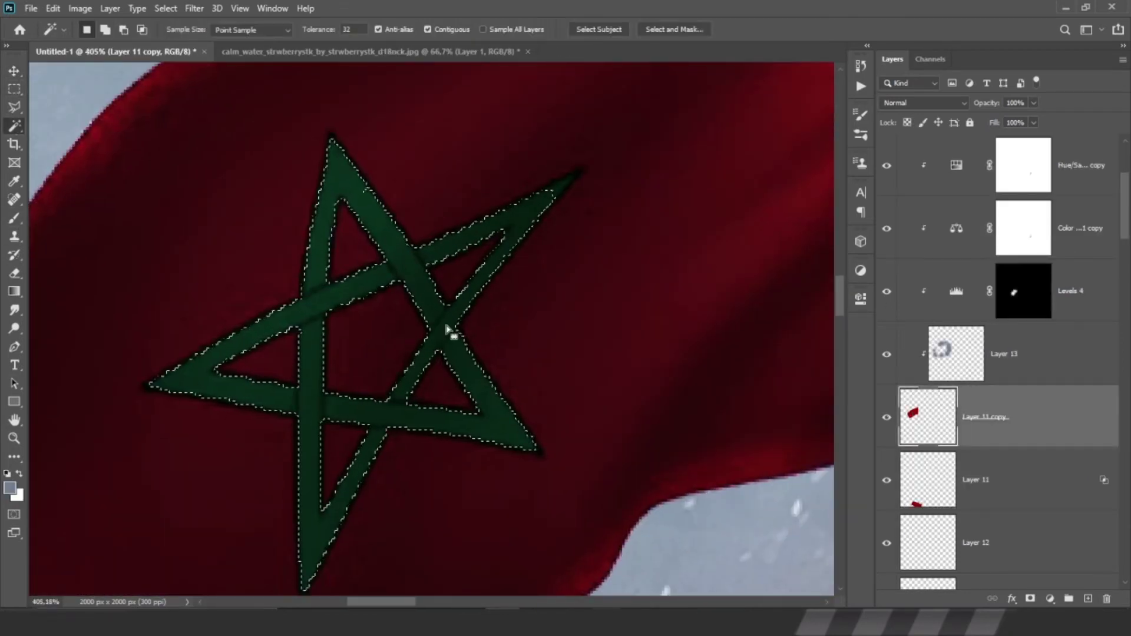
scroll(532, 234, up, 5)
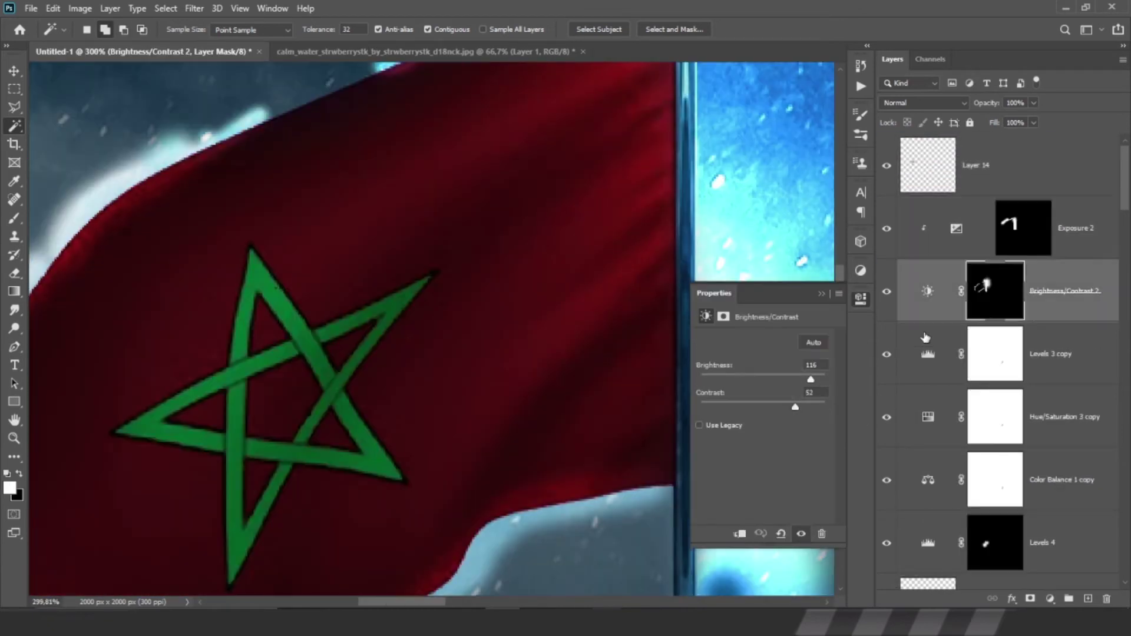
click(933, 378)
click(932, 471)
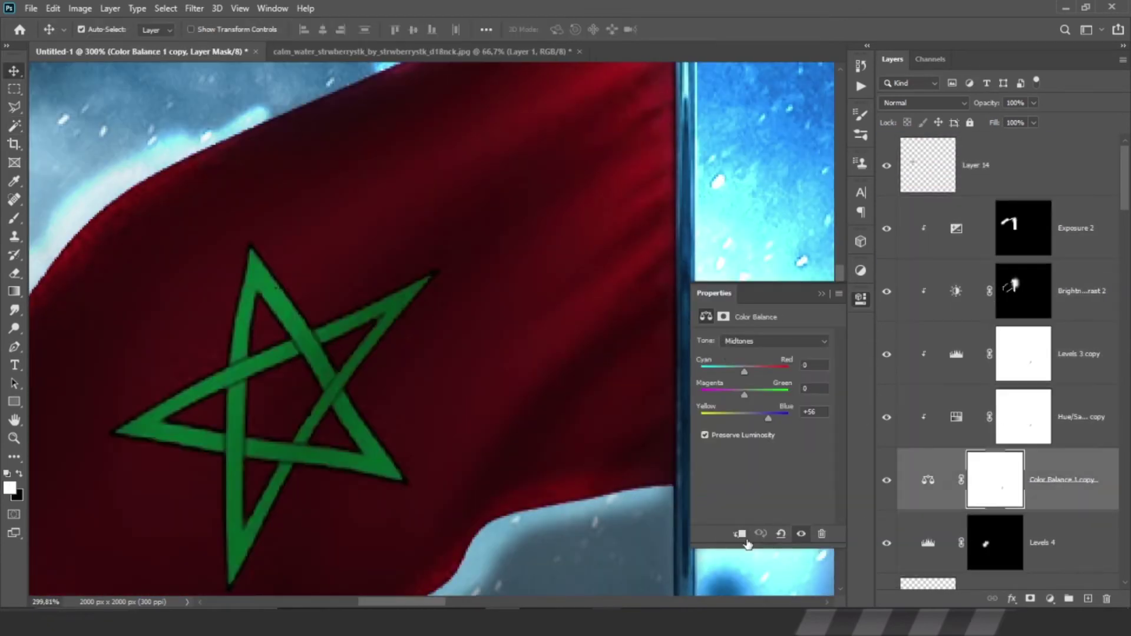
click(933, 539)
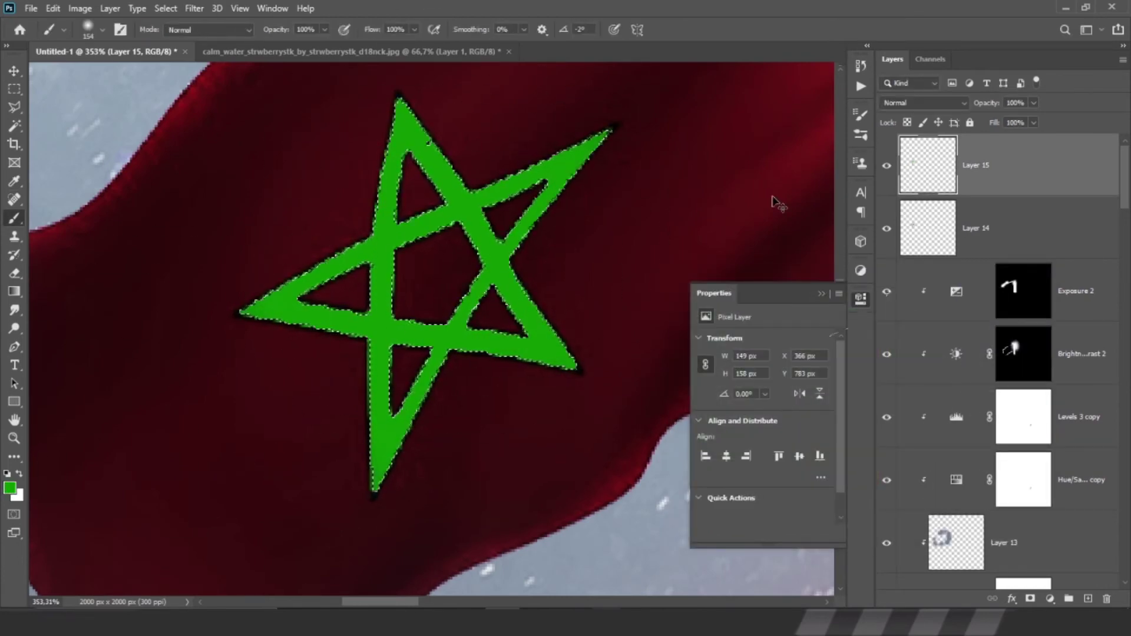
- Set the star's glow and paint soft green light on a new Screen layer at 71% fill
key(ctrl+z)
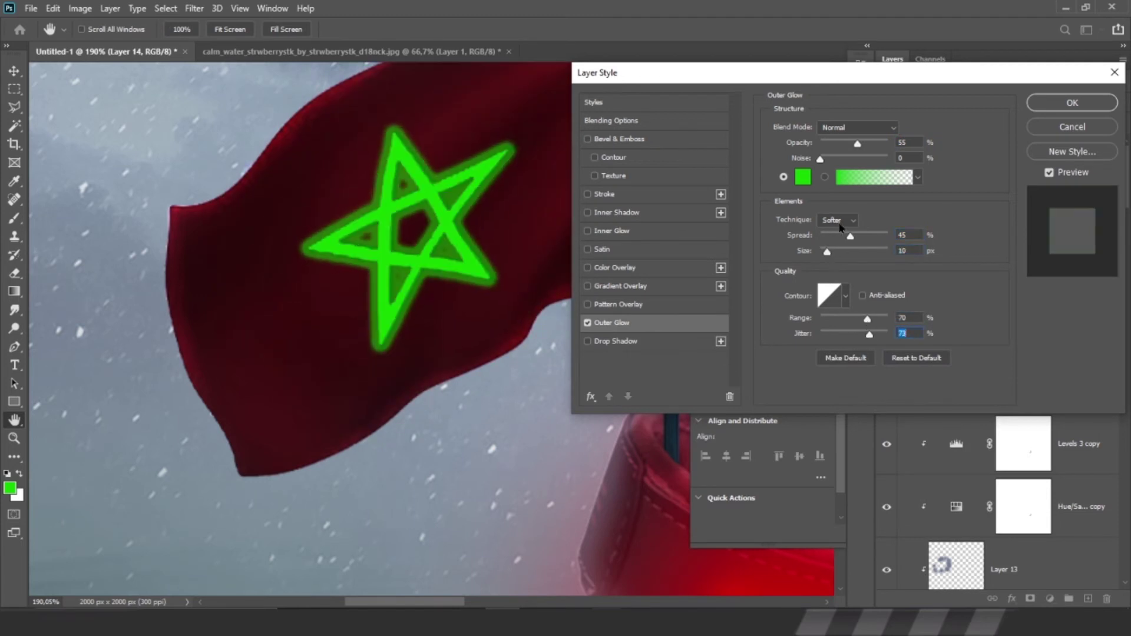
click(849, 128)
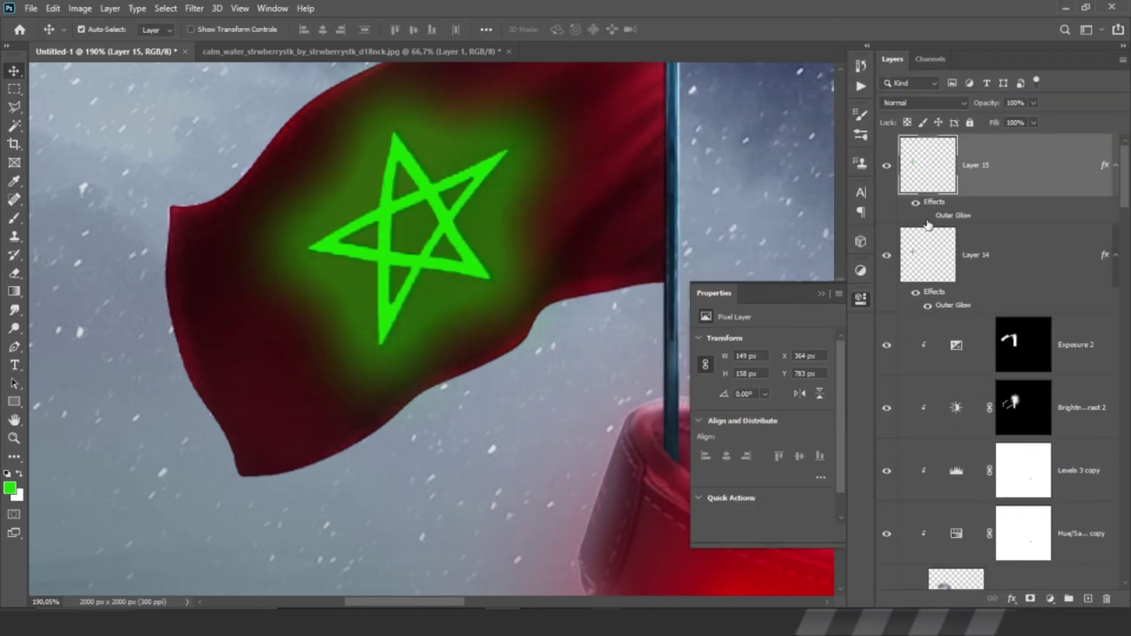
click(1088, 599)
key(b)
click(400, 236)
click(923, 102)
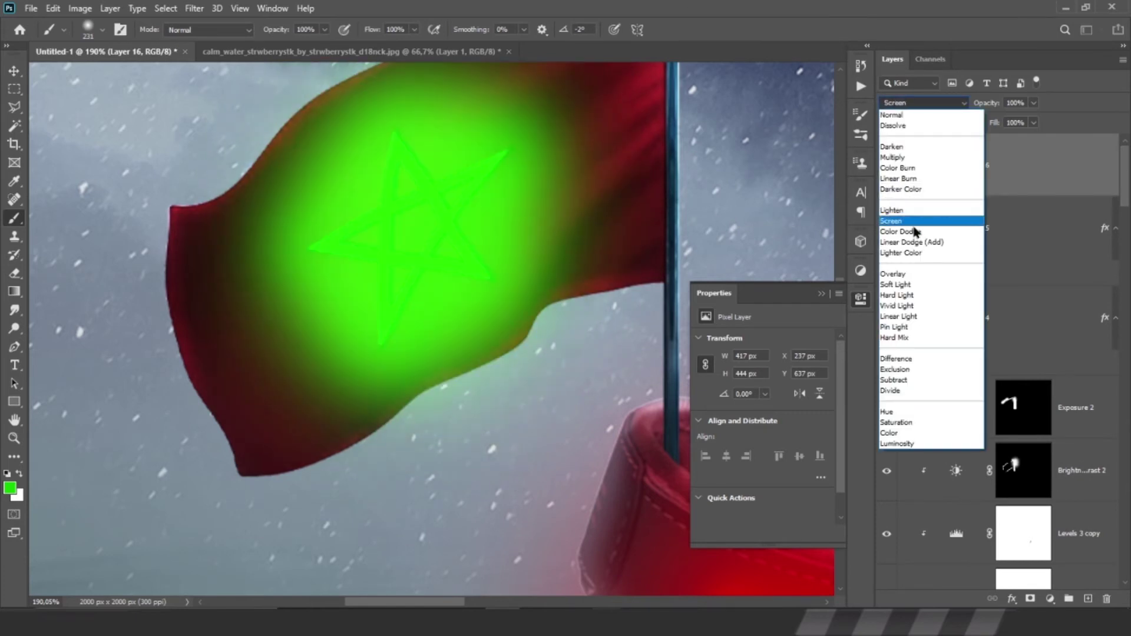
click(907, 216)
drag(1038, 139, 1018, 147)
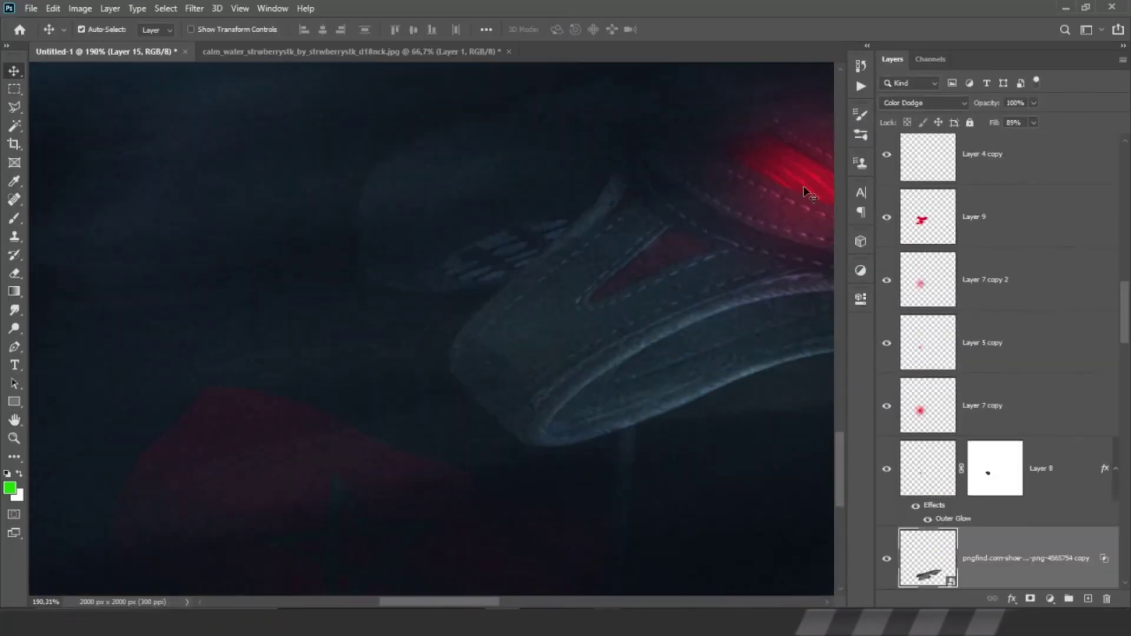
- Toggle several sandal glow layers' visibility to compare the look
scroll(931, 365, down, 10)
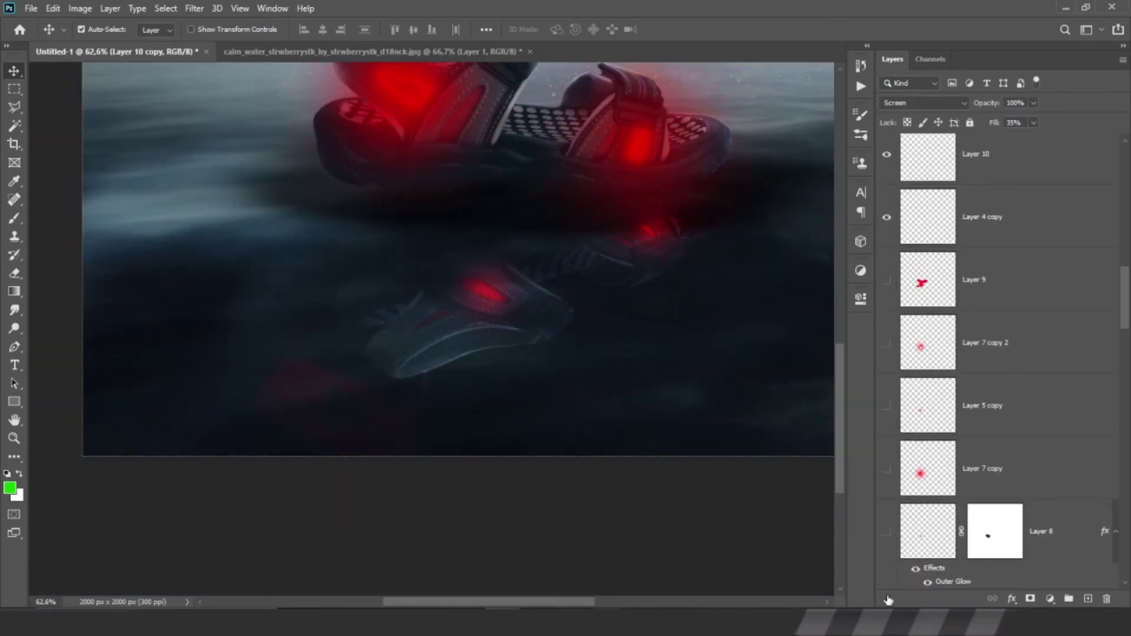
drag(887, 280, 886, 406)
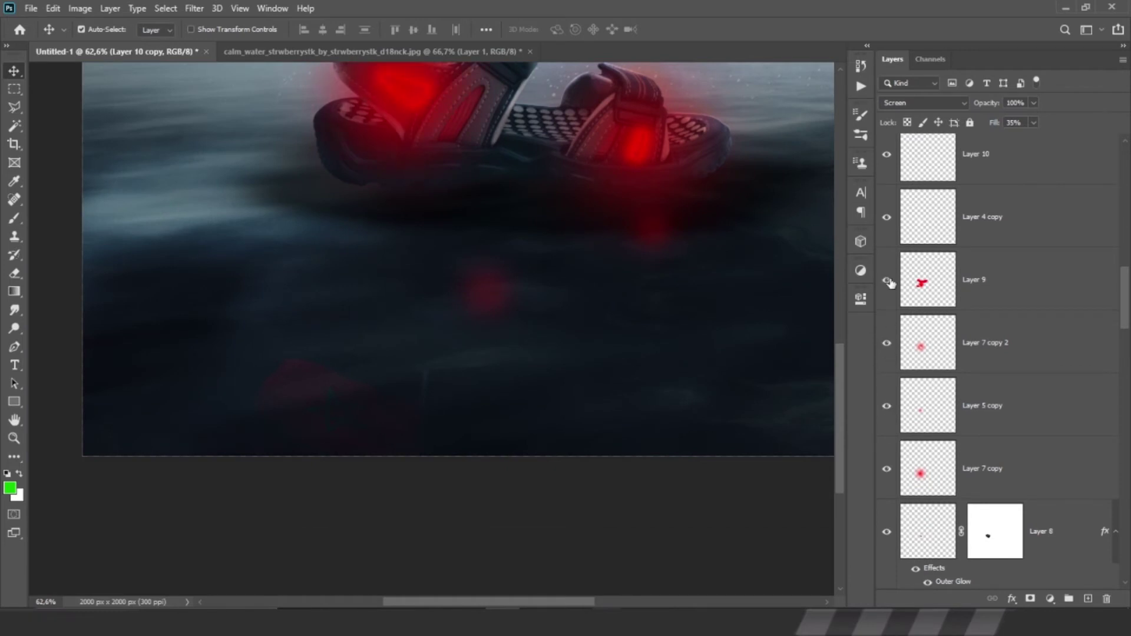
scroll(943, 354, down, 3)
click(887, 217)
click(887, 433)
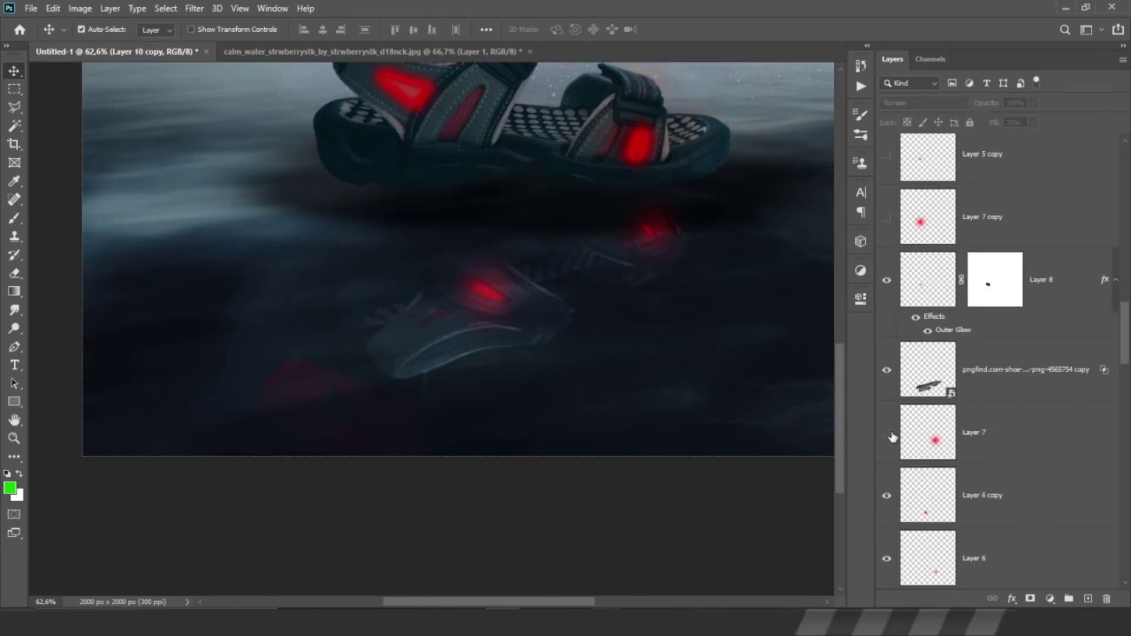
scroll(888, 367, up, 4)
drag(886, 405, 894, 346)
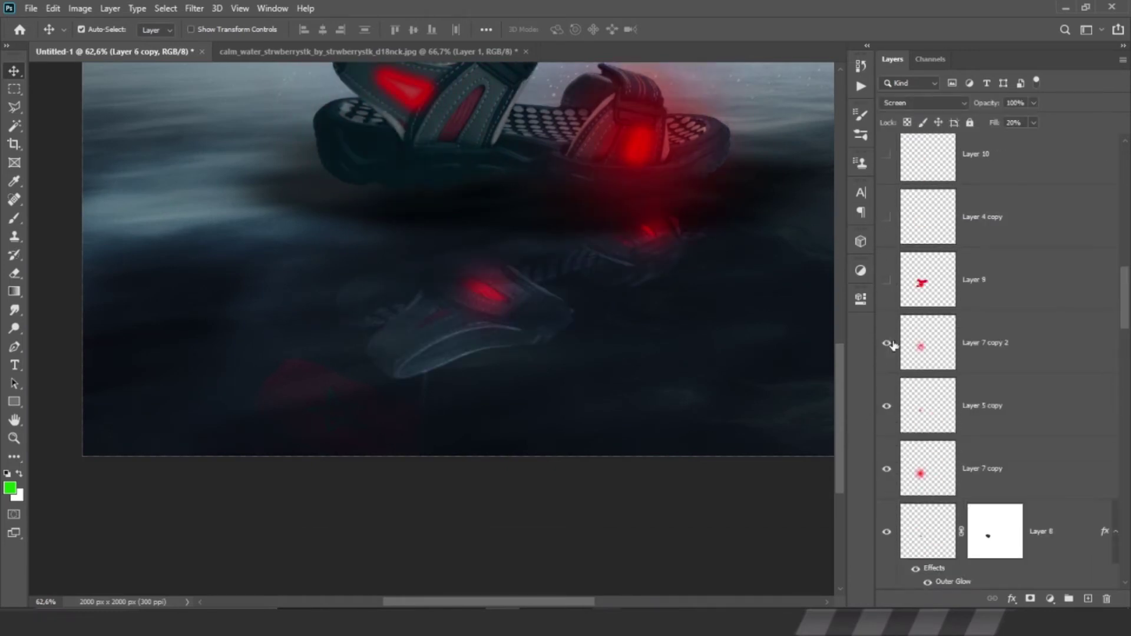
scroll(943, 294, up, 5)
- Add a glow layer and flip the star copy vertically onto the water as its reflection
click(978, 159)
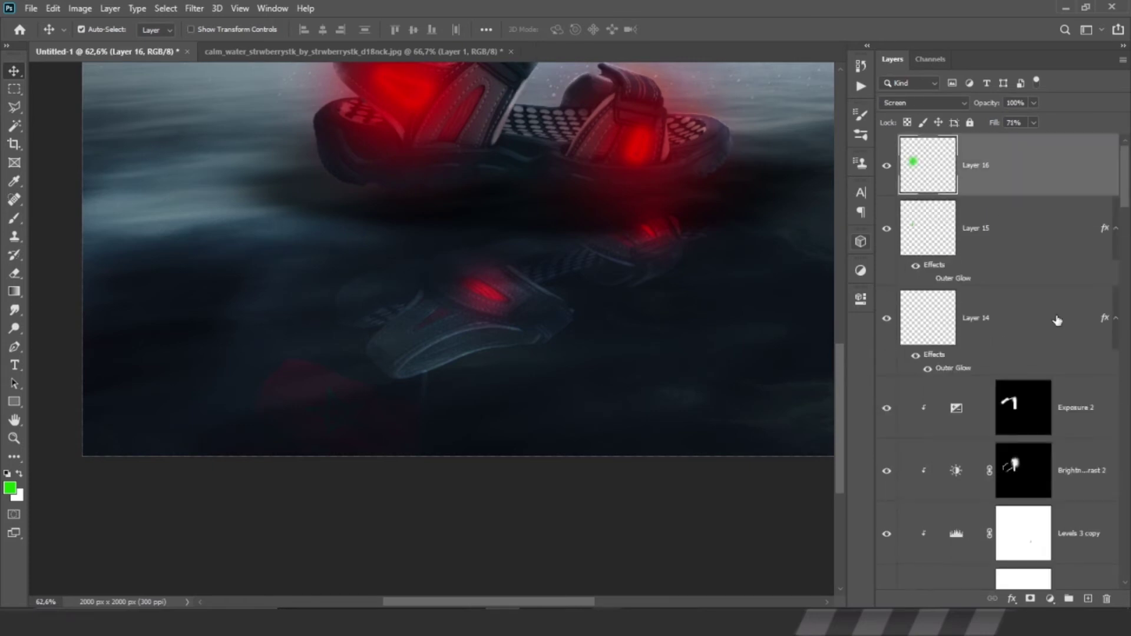
click(923, 102)
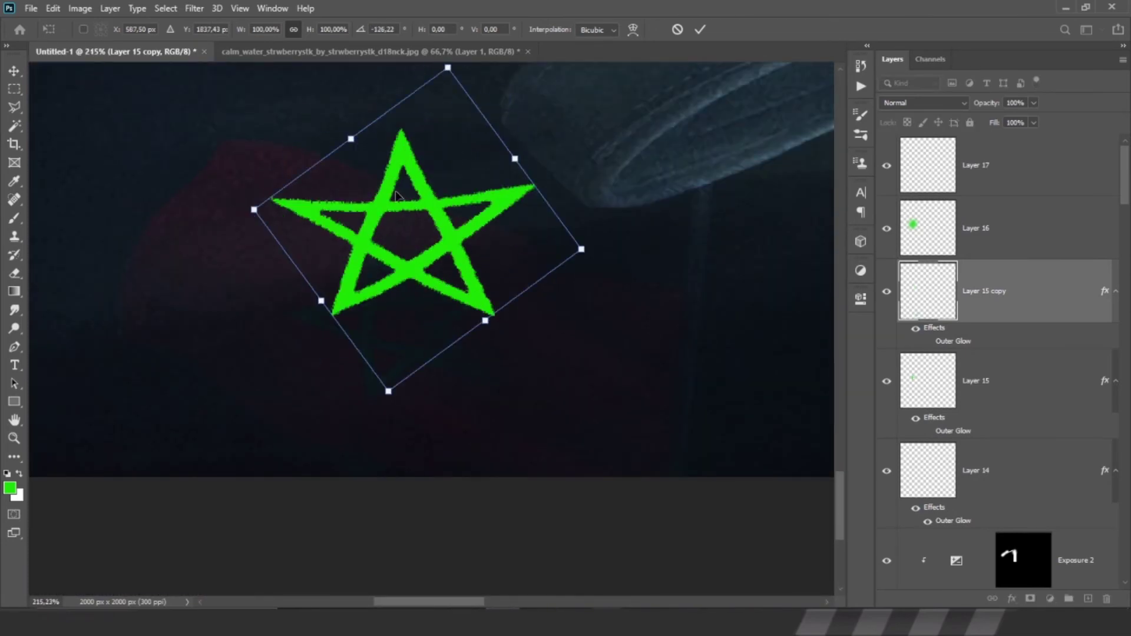
right_click(458, 215)
click(560, 328)
drag(418, 111, 396, 277)
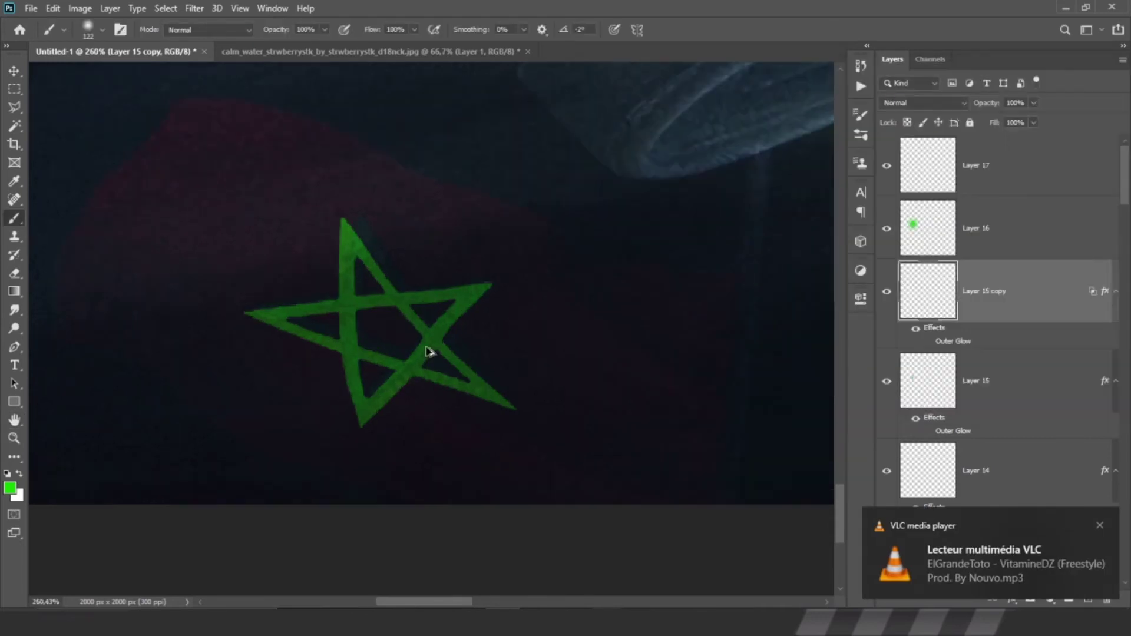
- Paint a soft green glow around the reflected star and reduce its fill to 46%
click(445, 306)
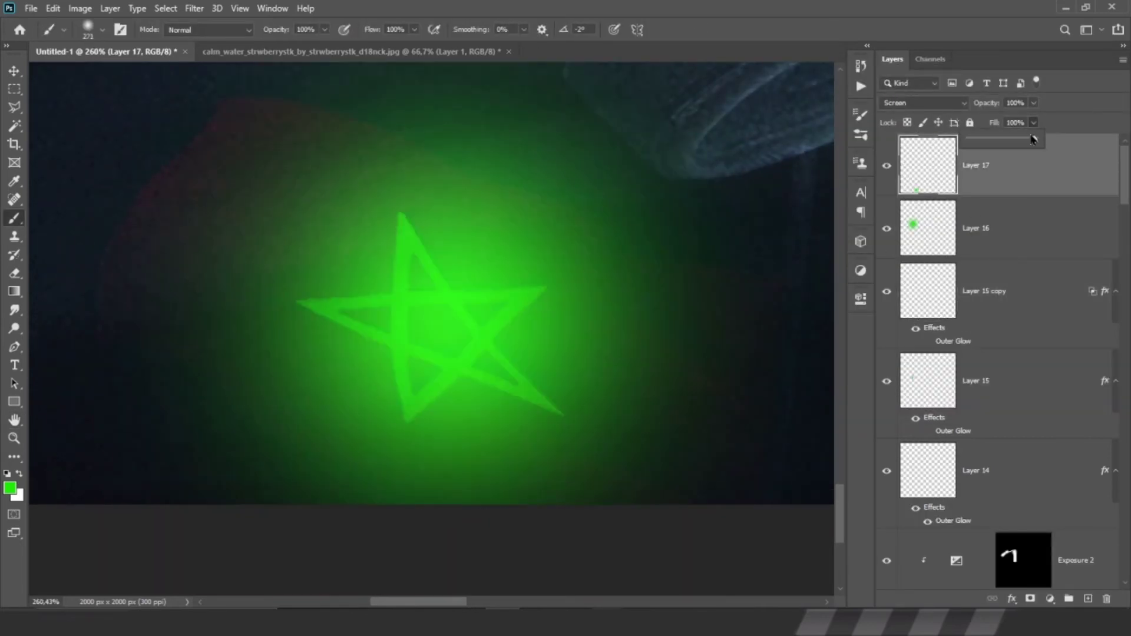
drag(1033, 140, 998, 140)
click(1002, 230)
key(ctrl+t)
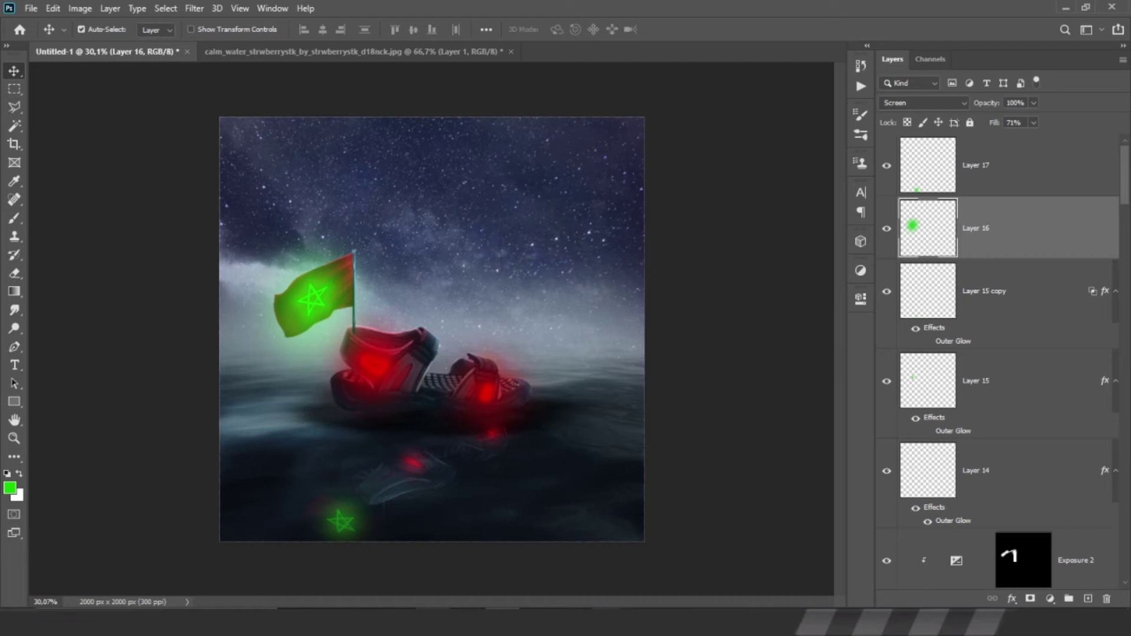
- Lower the reflected star glow layer's fill to 25% and check Layer 14's fill
click(990, 291)
click(1034, 123)
click(941, 475)
click(1034, 122)
click(105, 188)
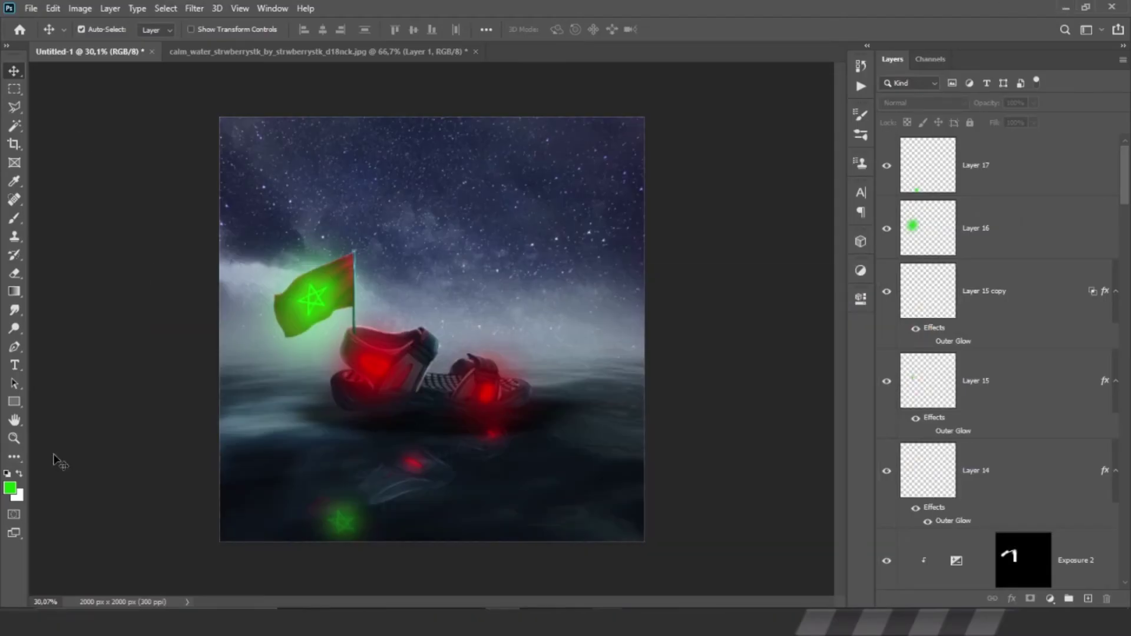
scroll(1002, 354, down, 10)
scroll(1001, 353, down, 5)
- Add a Brightness/Contrast adjustment above the background with Brightness -24
click(996, 237)
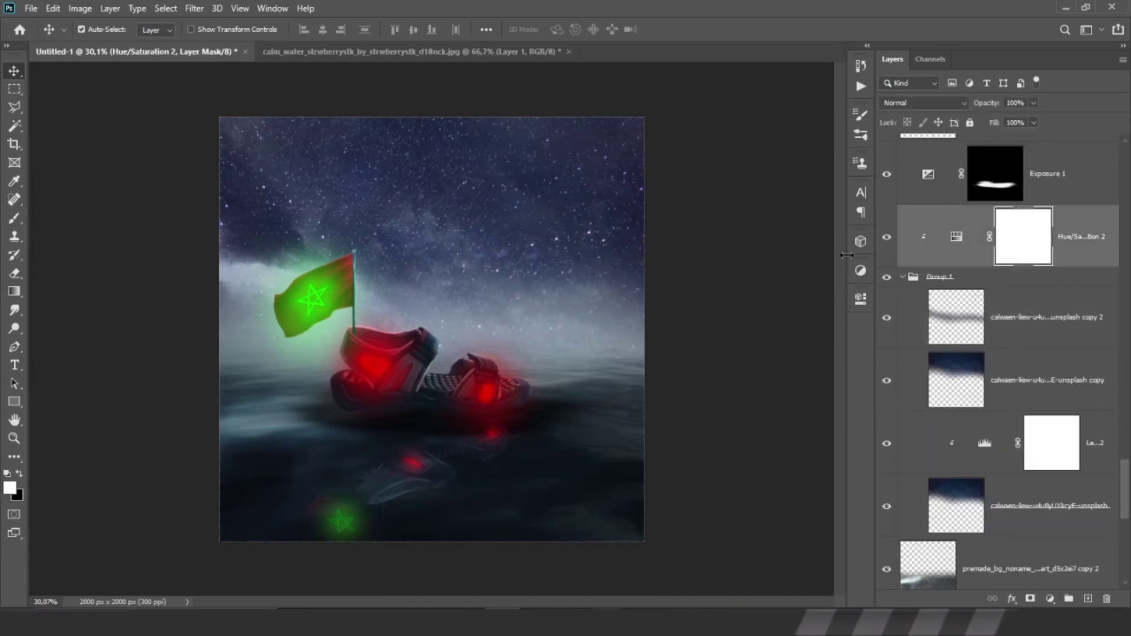
double_click(928, 237)
drag(763, 381, 754, 382)
click(639, 302)
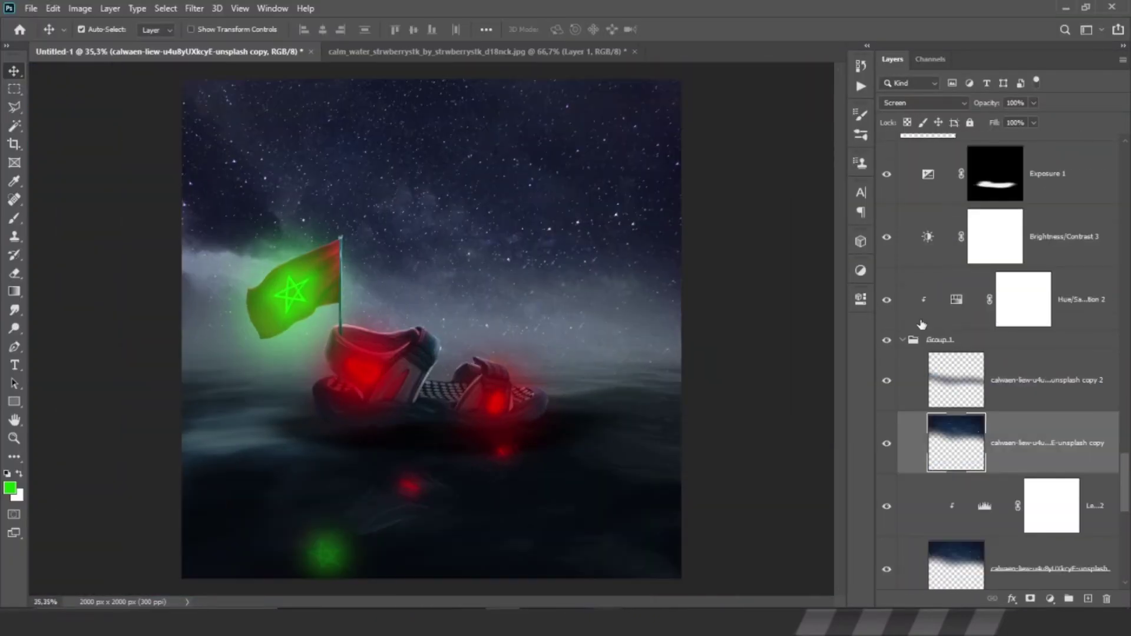
- Add a new layer above the background group and sample a blue-grey painting colour
click(978, 391)
click(1089, 599)
key(b)
click(9, 488)
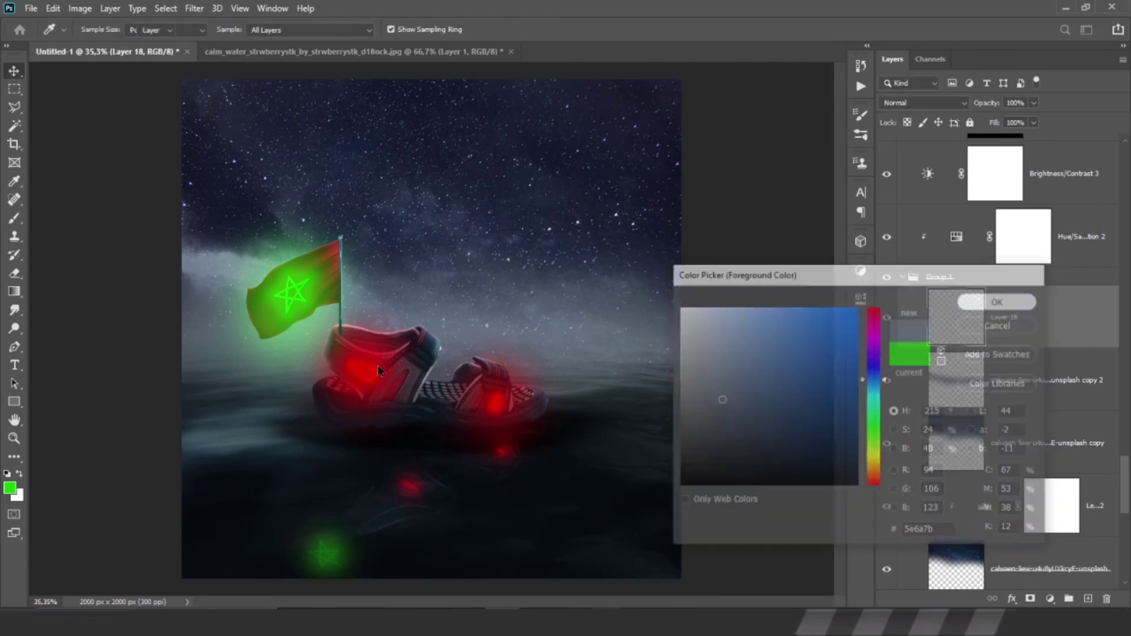
click(997, 298)
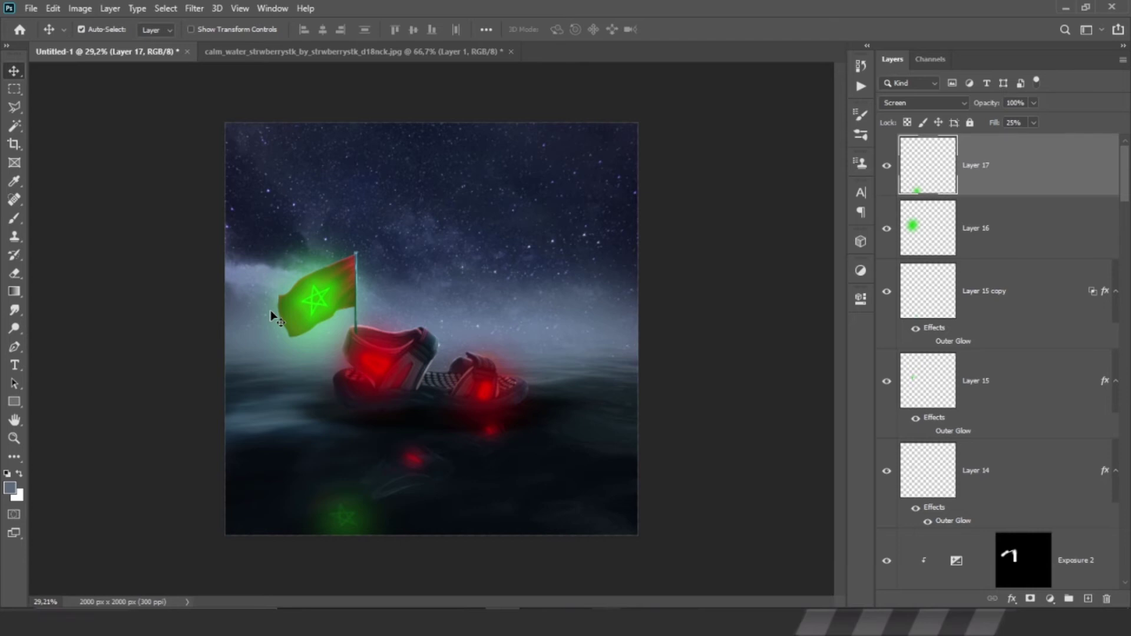
- Rasterize the shoe sole layer and give the mixer brush a hard round tip
scroll(1002, 353, down, 5)
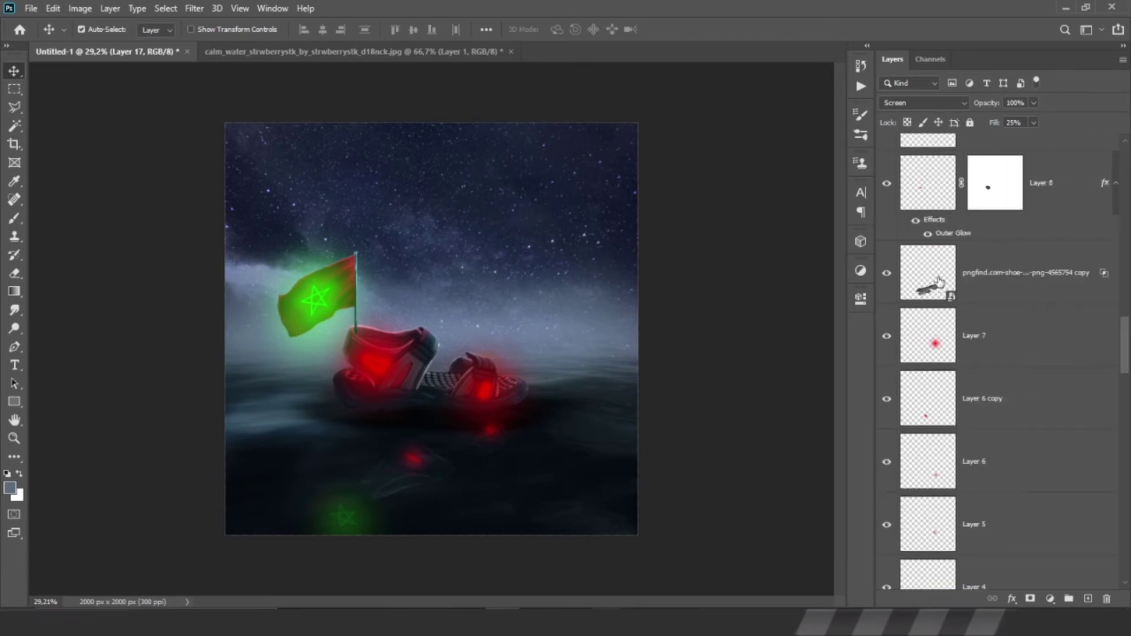
click(1002, 273)
click(412, 354)
click(606, 245)
right_click(448, 373)
double_click(521, 479)
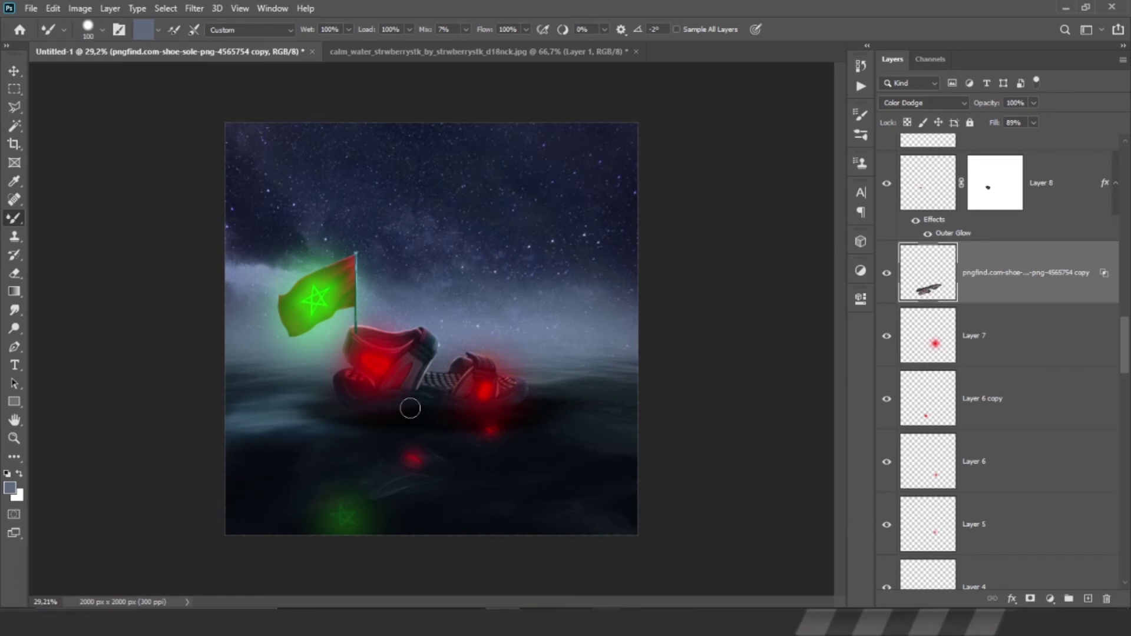
- Load a colour sample into the mixer brush and switch to a soft round tip
scroll(410, 408, up, 10)
right_click(404, 316)
alt+click(519, 231)
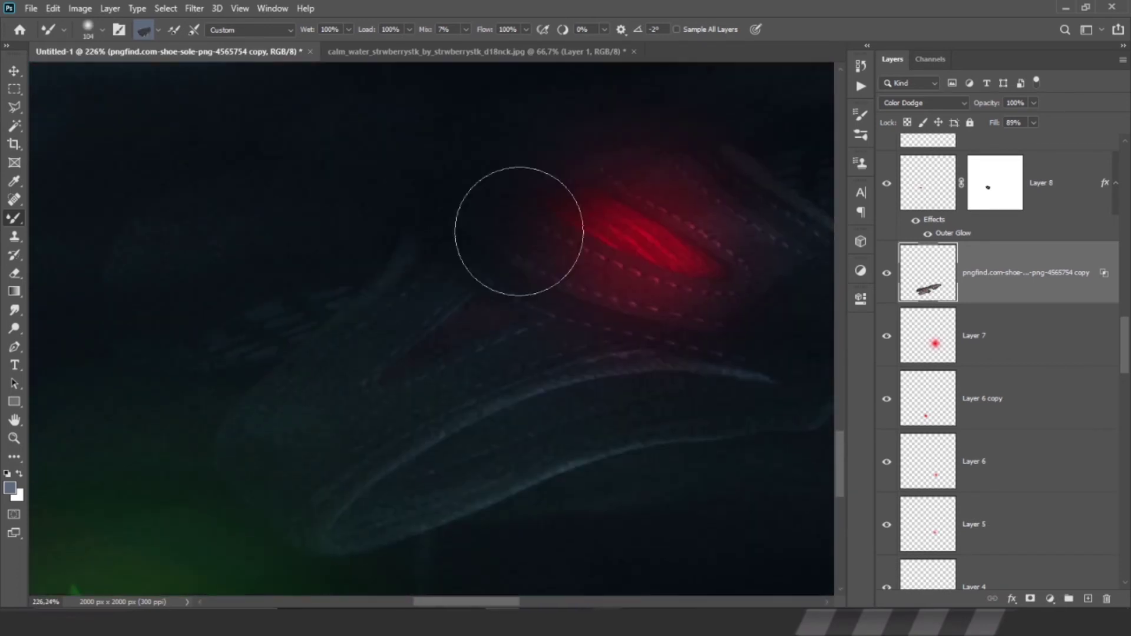
scroll(555, 498, down, 5)
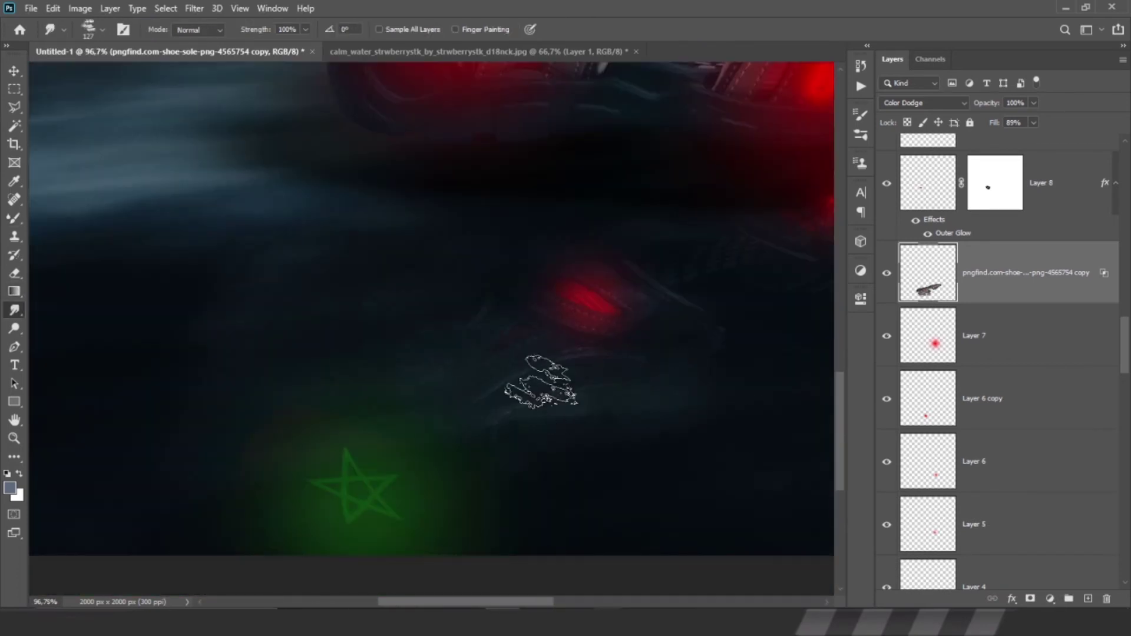
right_click(541, 382)
double_click(646, 467)
scroll(552, 424, right, 3)
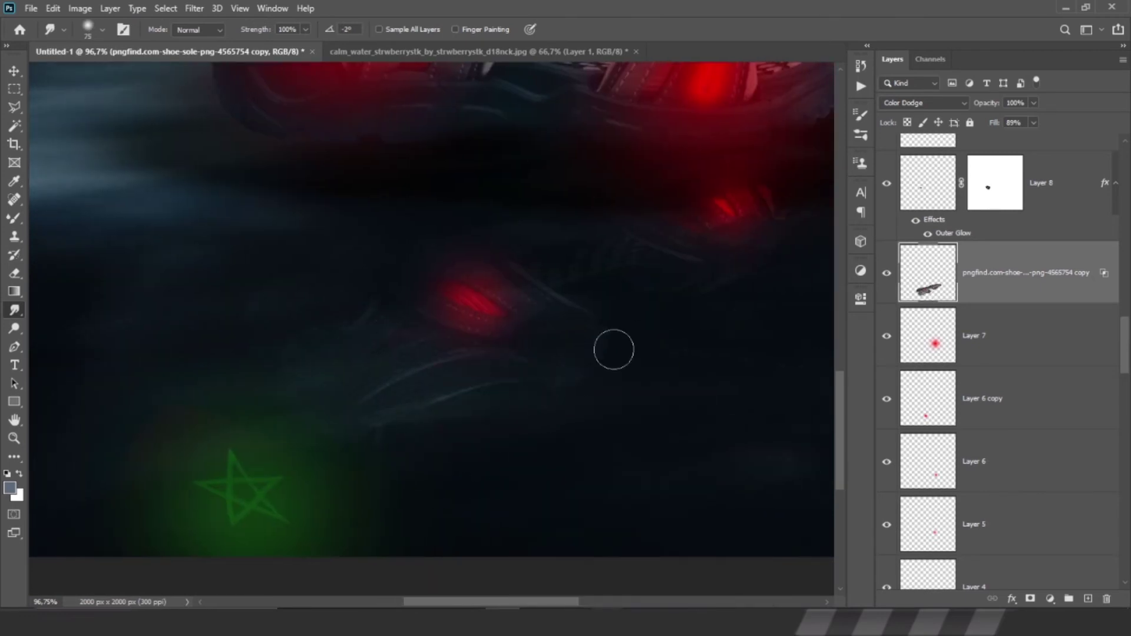
scroll(648, 339, right, 2)
scroll(703, 322, up, 1)
- Try the Lens Blur and Radial Blur filters, cancelling both
click(194, 8)
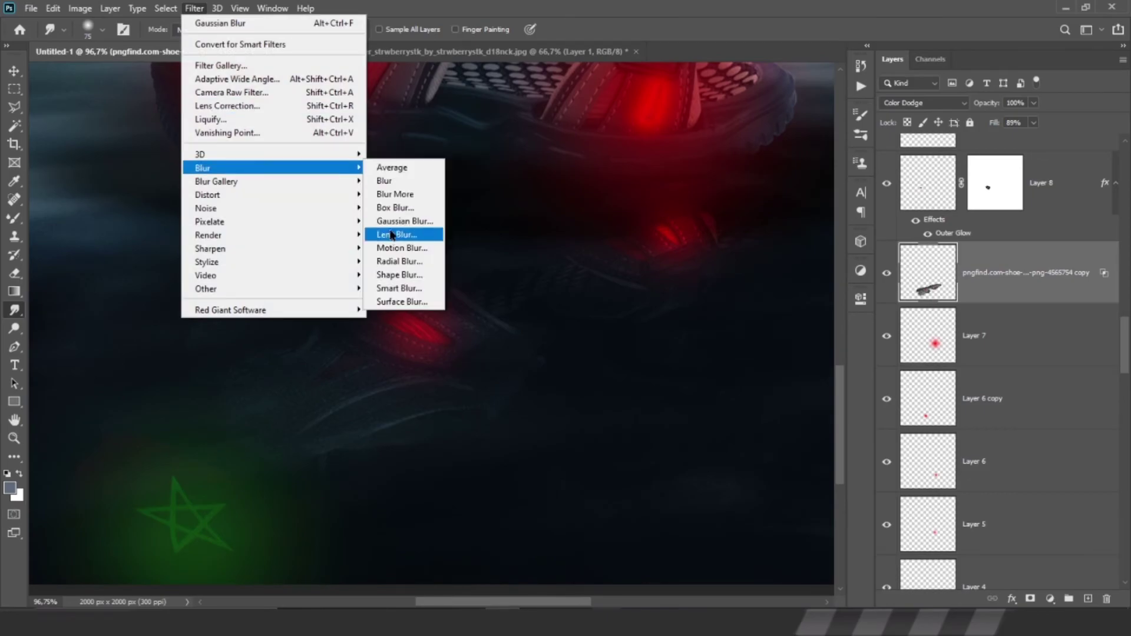
click(412, 234)
click(1048, 71)
click(195, 8)
click(412, 263)
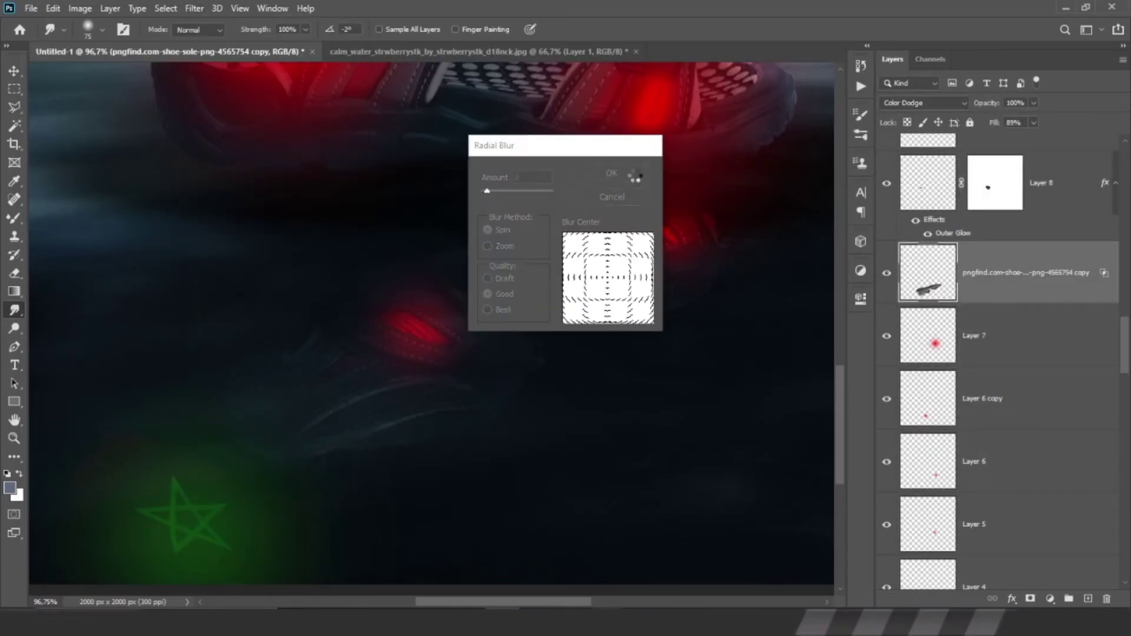
key(Escape)
click(195, 9)
key(Escape)
- Apply a Box Blur to the shoe reflection copy
click(195, 8)
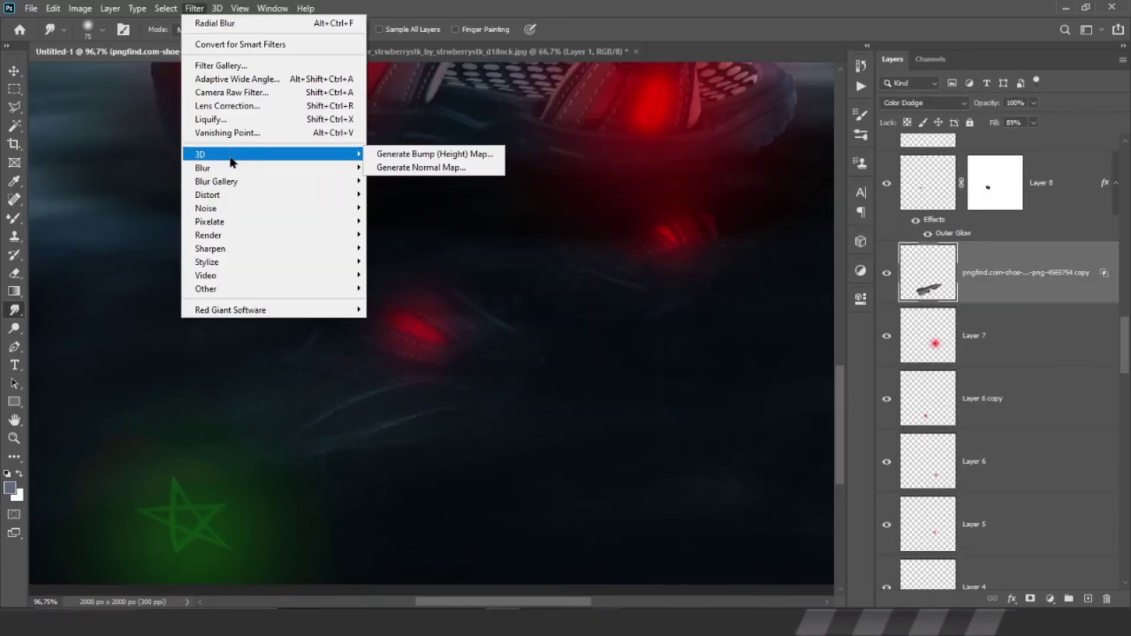
click(392, 167)
click(195, 8)
click(395, 194)
click(194, 9)
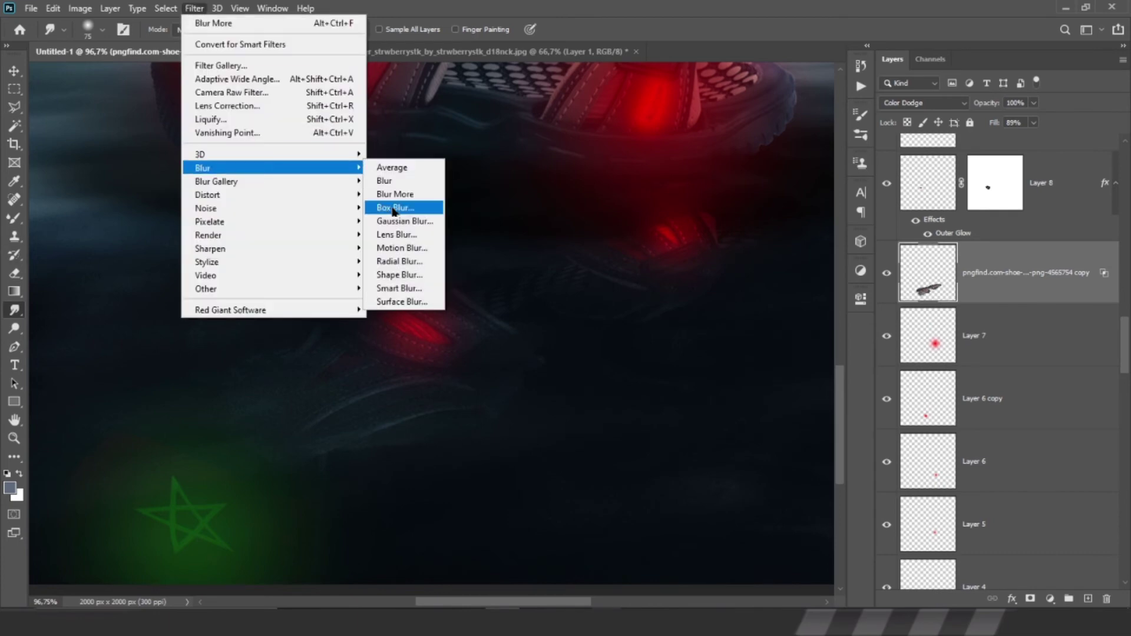
click(393, 207)
key(Return)
- Preview Motion Blur, then select Layer 11 and open Motion Blur for it
click(194, 8)
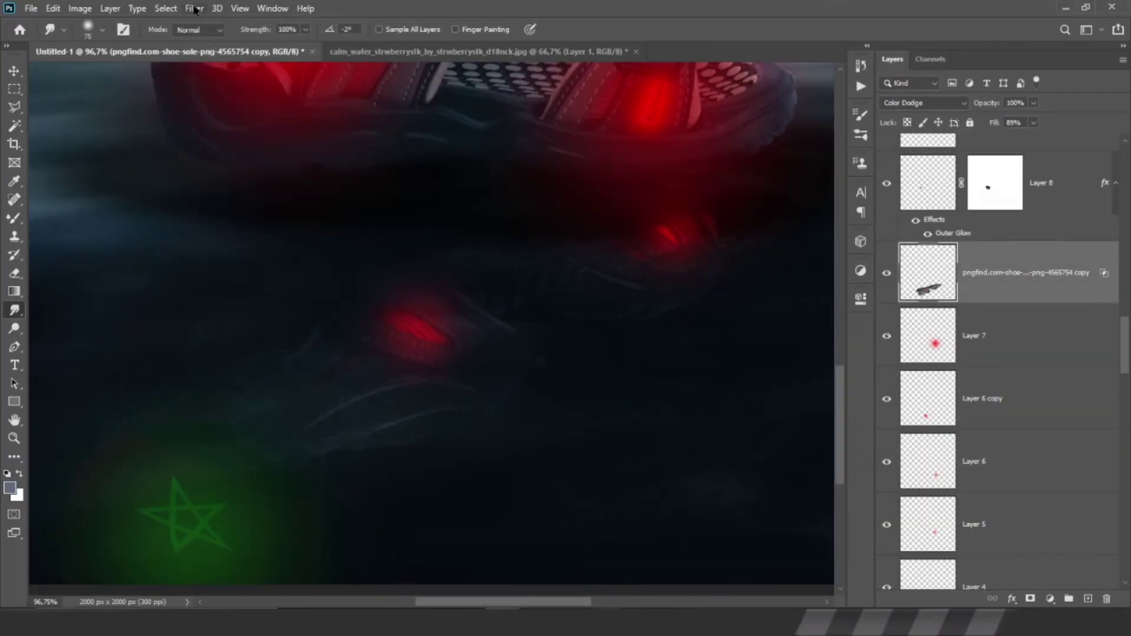
click(195, 8)
click(407, 250)
key(Return)
scroll(1002, 354, up, 5)
click(978, 434)
click(194, 8)
click(403, 248)
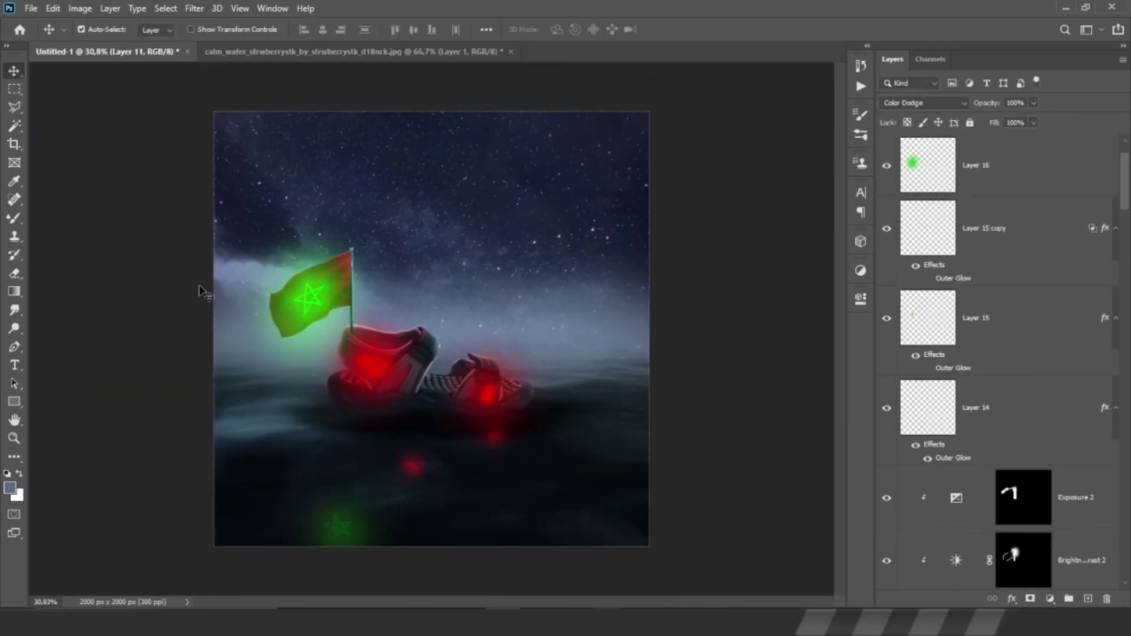
- Apply the lantern's layer mask and clip copied Levels 3 and brightness adjustments to it
click(413, 574)
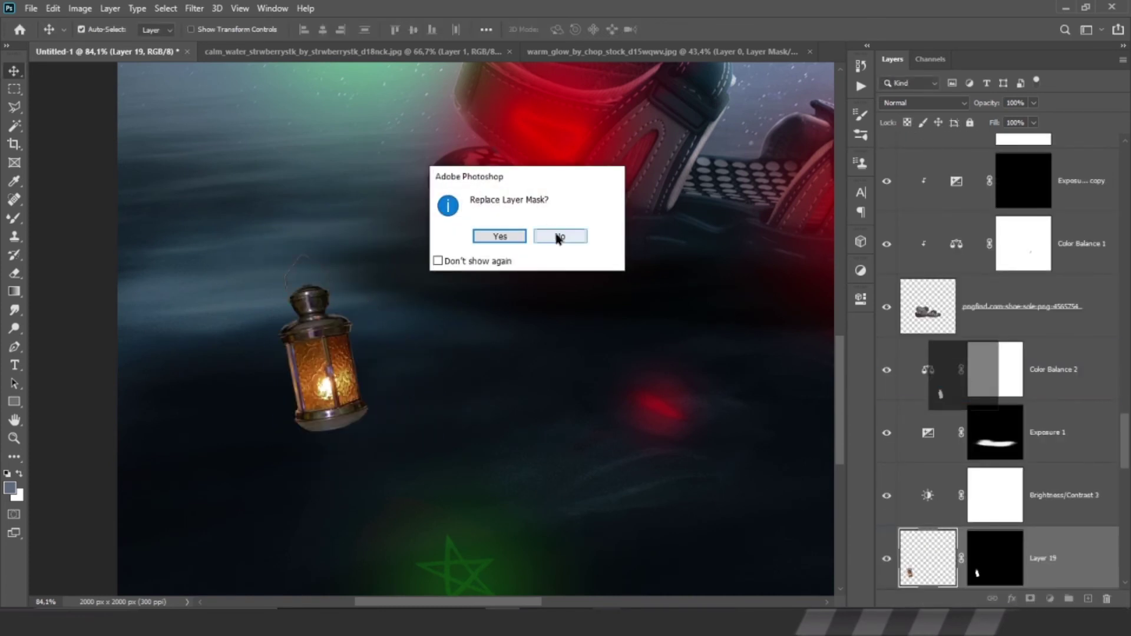
right_click(979, 498)
click(1016, 405)
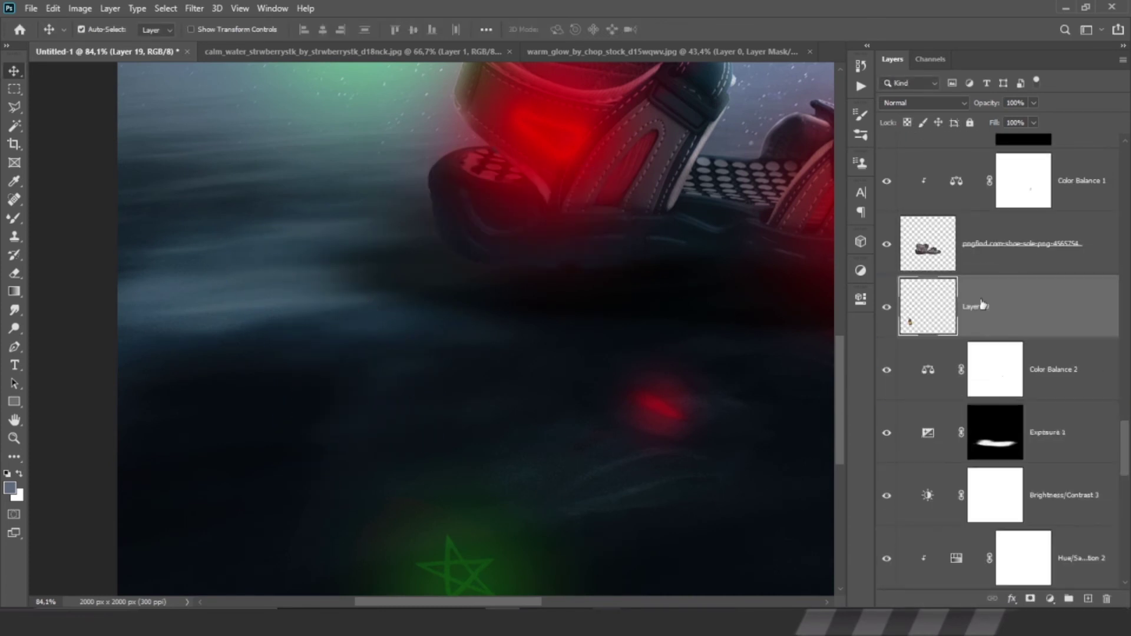
ctrl+click(1077, 498)
scroll(1076, 459, down, 3)
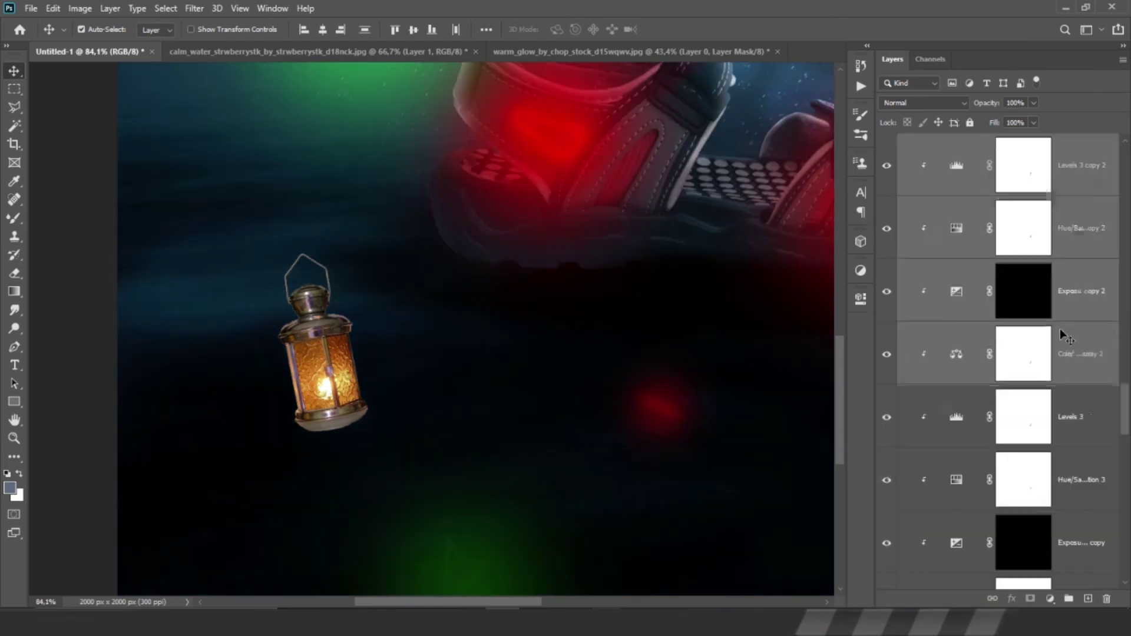
drag(1102, 424, 1020, 279)
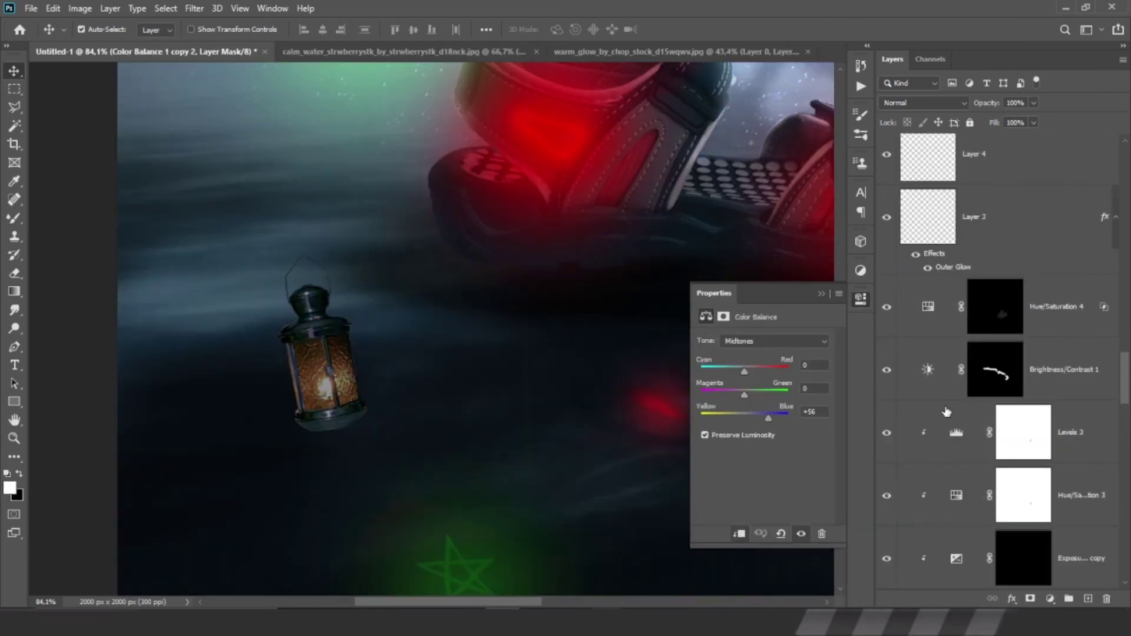
alt+click(939, 402)
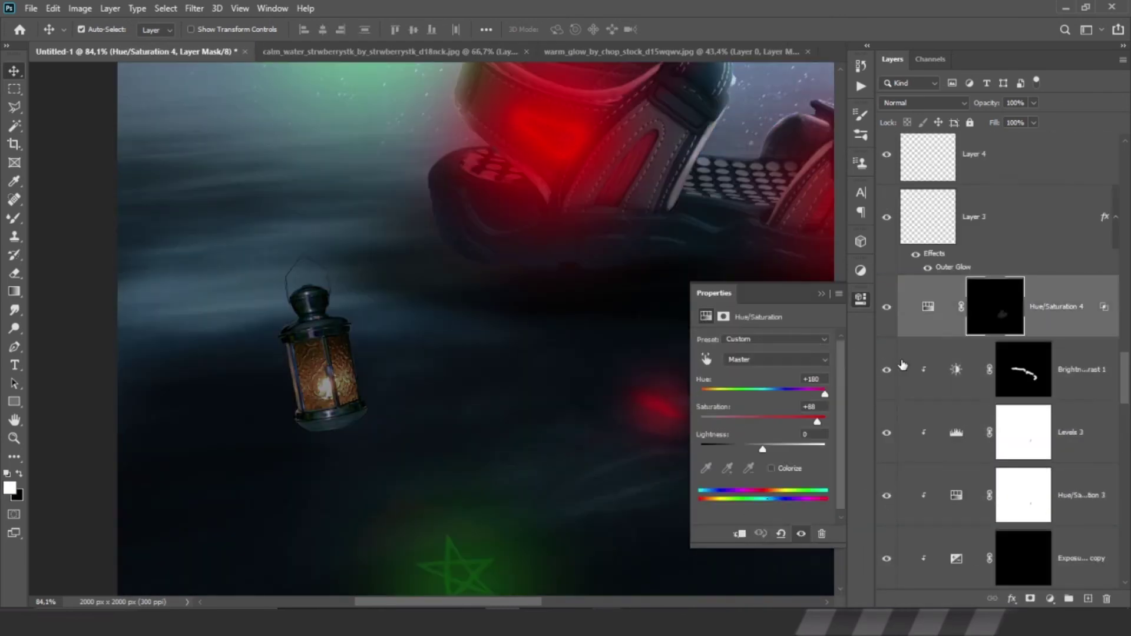
- Copy the lantern's lower half to a new layer and erase its base into the water
click(820, 294)
scroll(324, 353, up, 3)
scroll(1002, 413, down, 5)
click(929, 432)
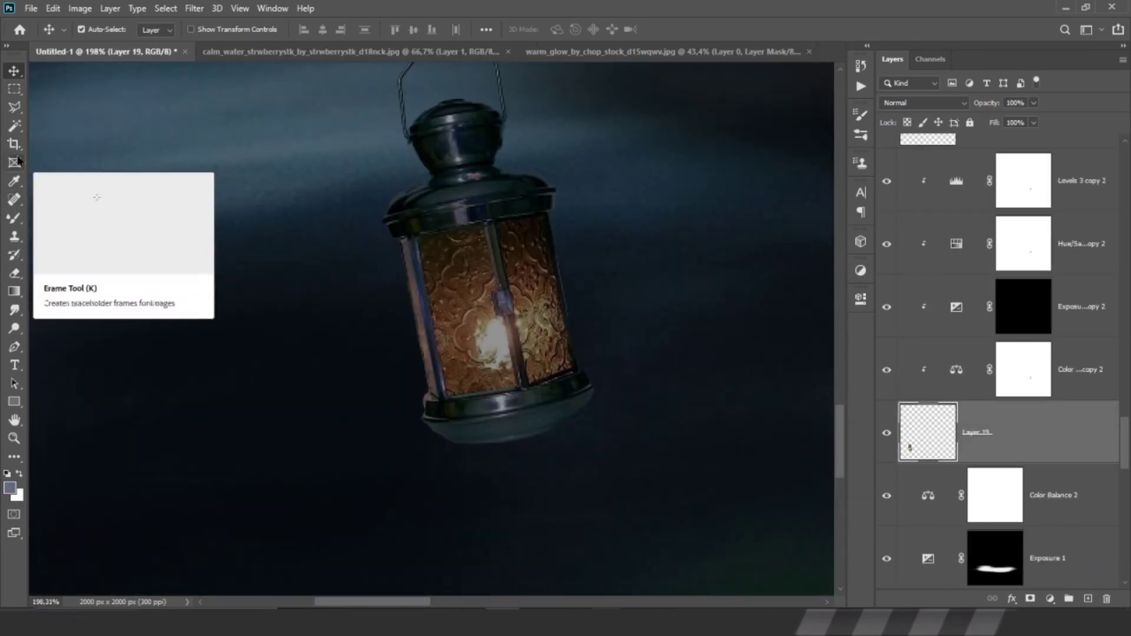
click(14, 273)
drag(592, 388, 572, 409)
key(ctrl+z)
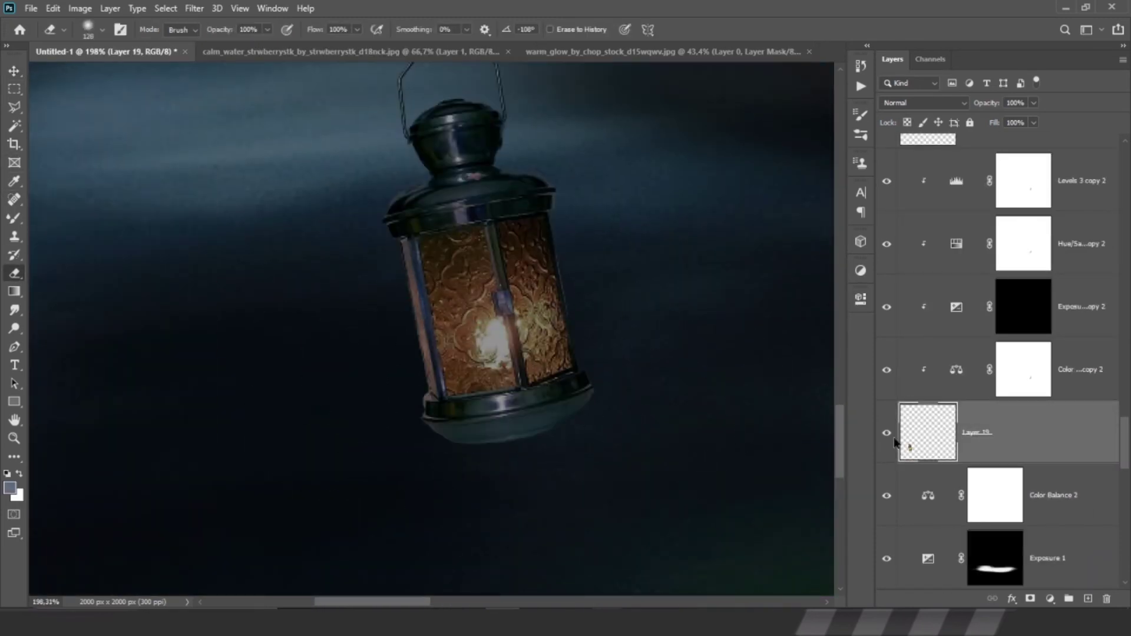
double_click(361, 420)
key(ctrl+j)
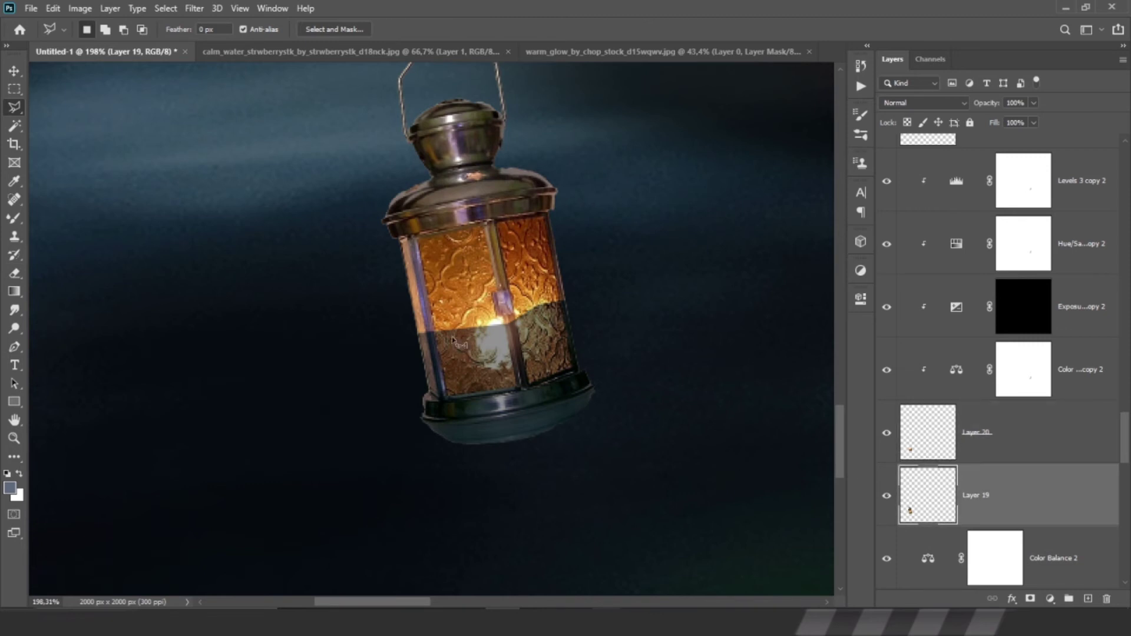
drag(548, 416, 596, 386)
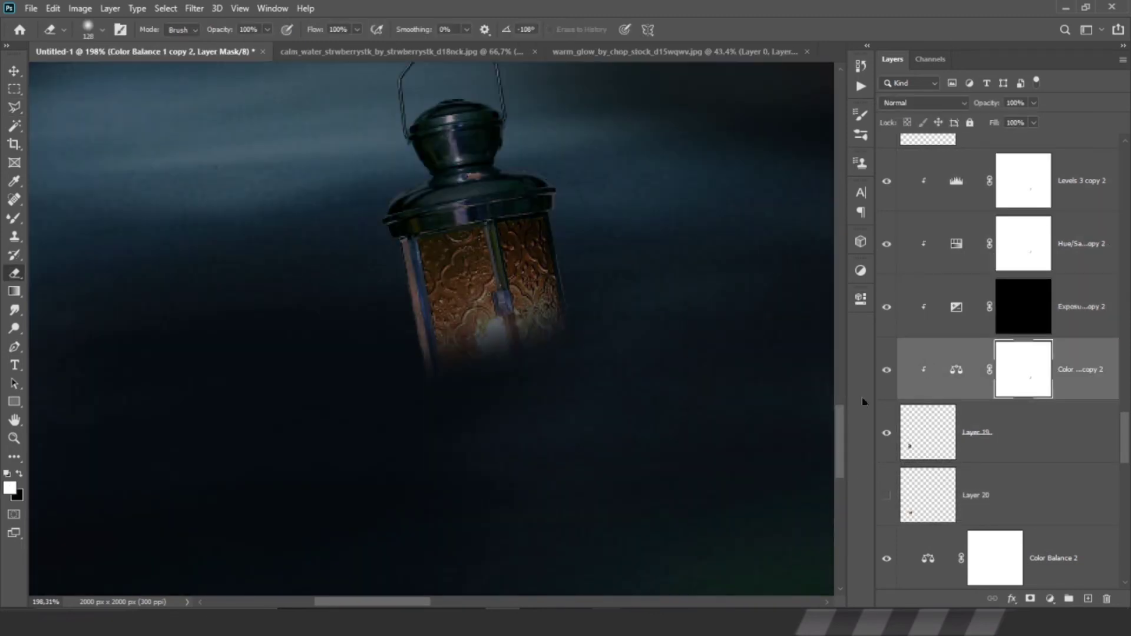
- Lower the glow fill to 38%, clip a Hue/Saturation copy to Layer 20, and motion-blur it
drag(1034, 123, 996, 150)
drag(1078, 248, 1002, 466)
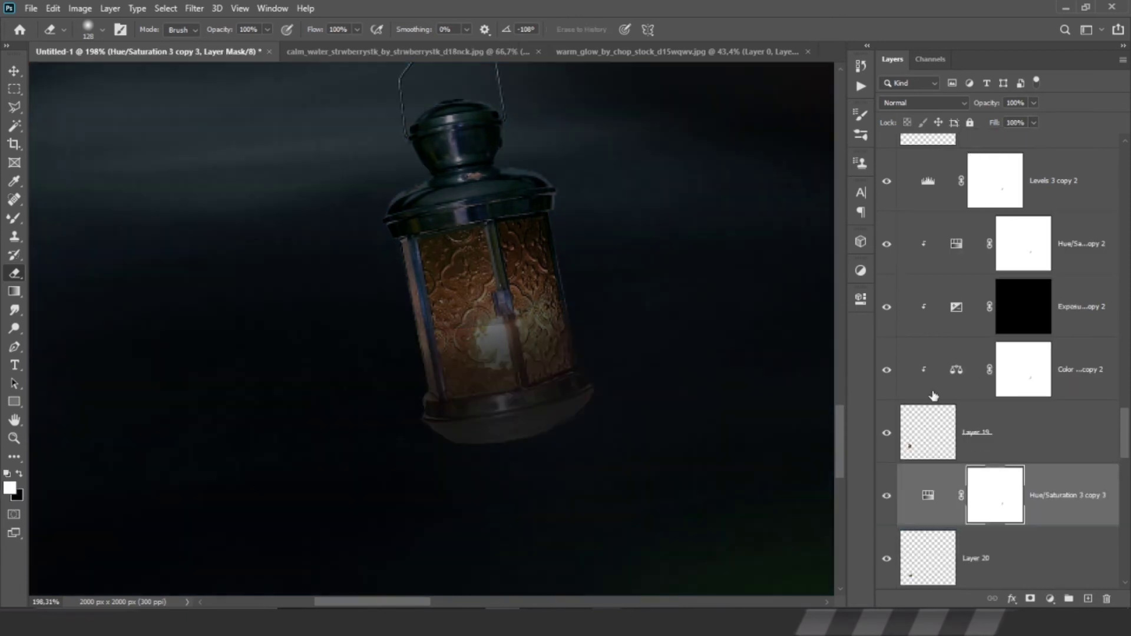
click(194, 8)
mouse_move(203, 168)
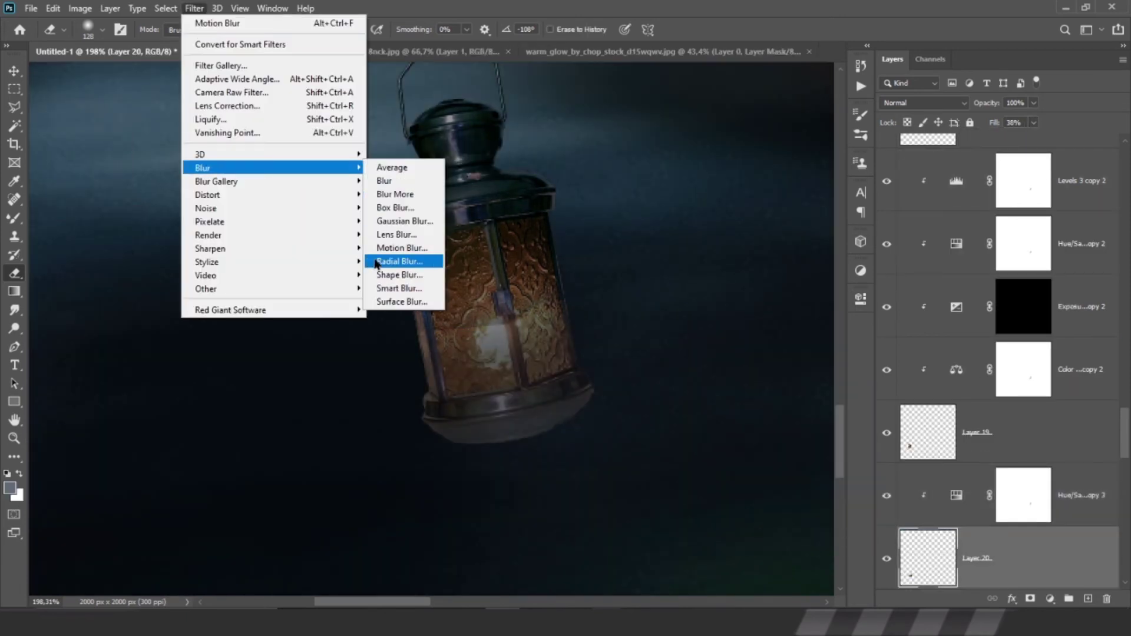
click(400, 251)
click(645, 81)
- Set Layer 20 to Color Dodge, then shrink the lantern and move it up-right
key(e)
click(923, 102)
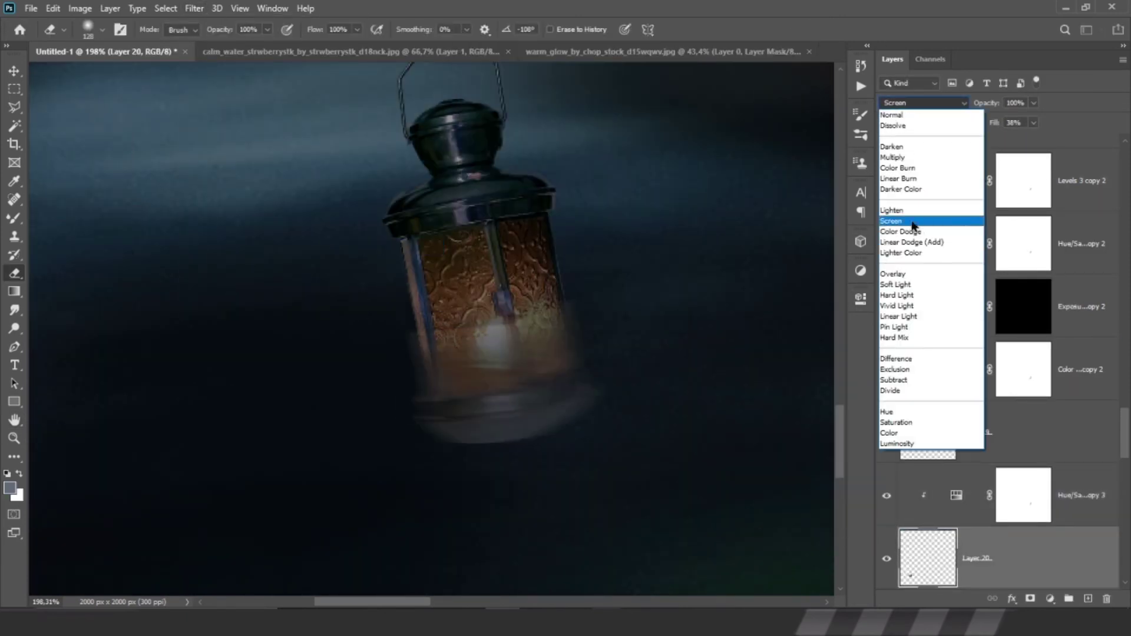
click(908, 221)
click(1034, 122)
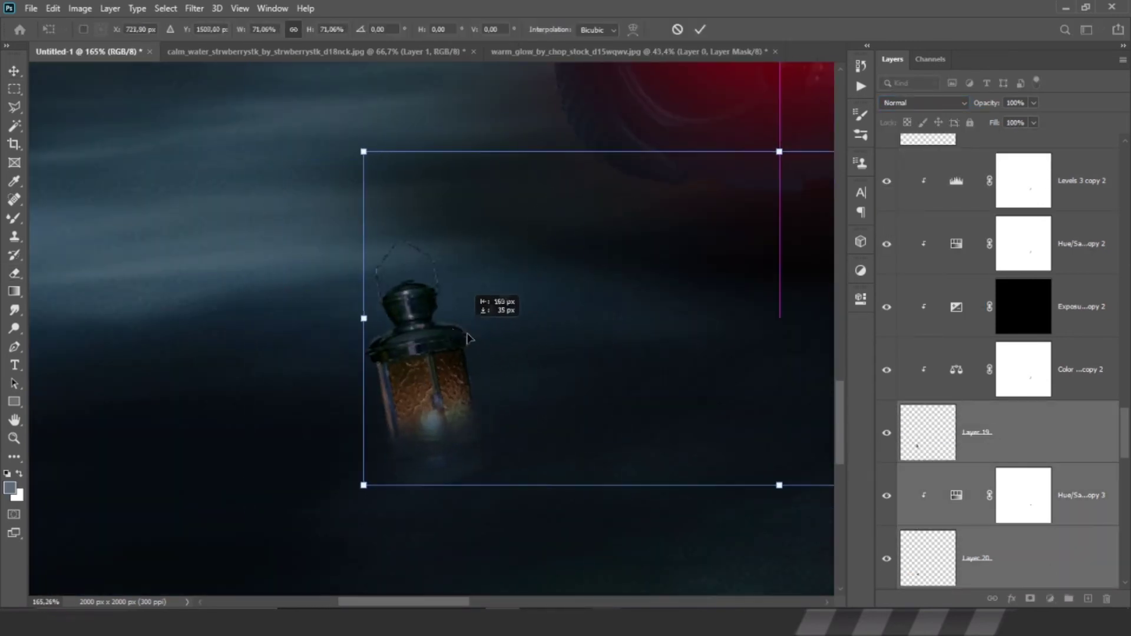
drag(250, 279, 543, 323)
key(Return)
- Add clipped Layer 21 and paint red along the lantern's right edge
click(1089, 599)
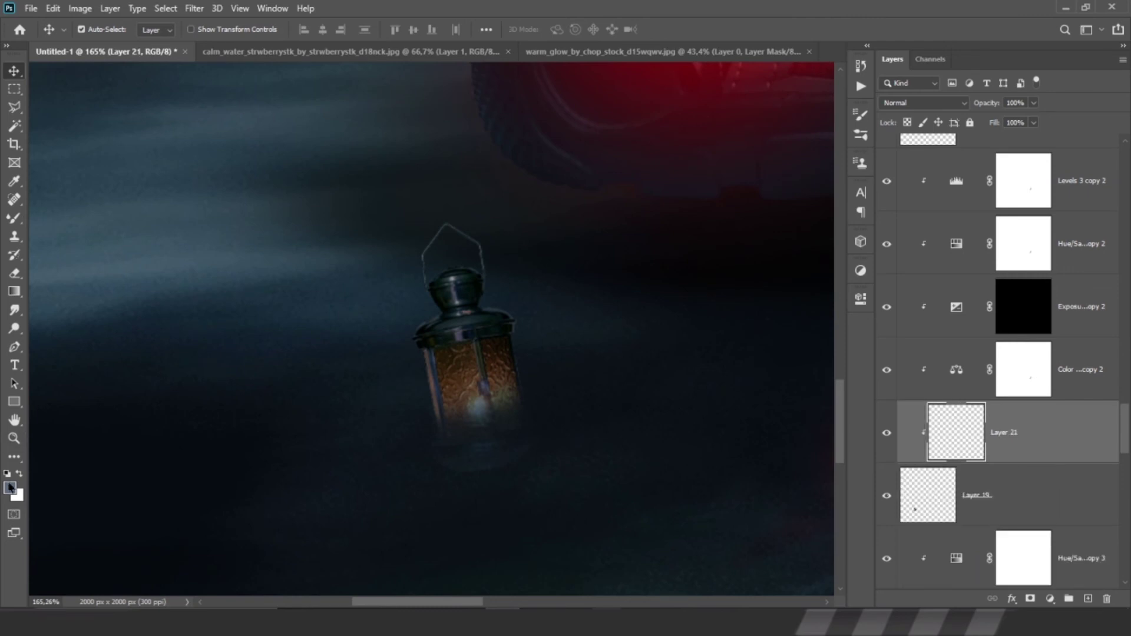
click(9, 488)
click(1002, 298)
click(922, 489)
click(924, 103)
ctrl+click(922, 489)
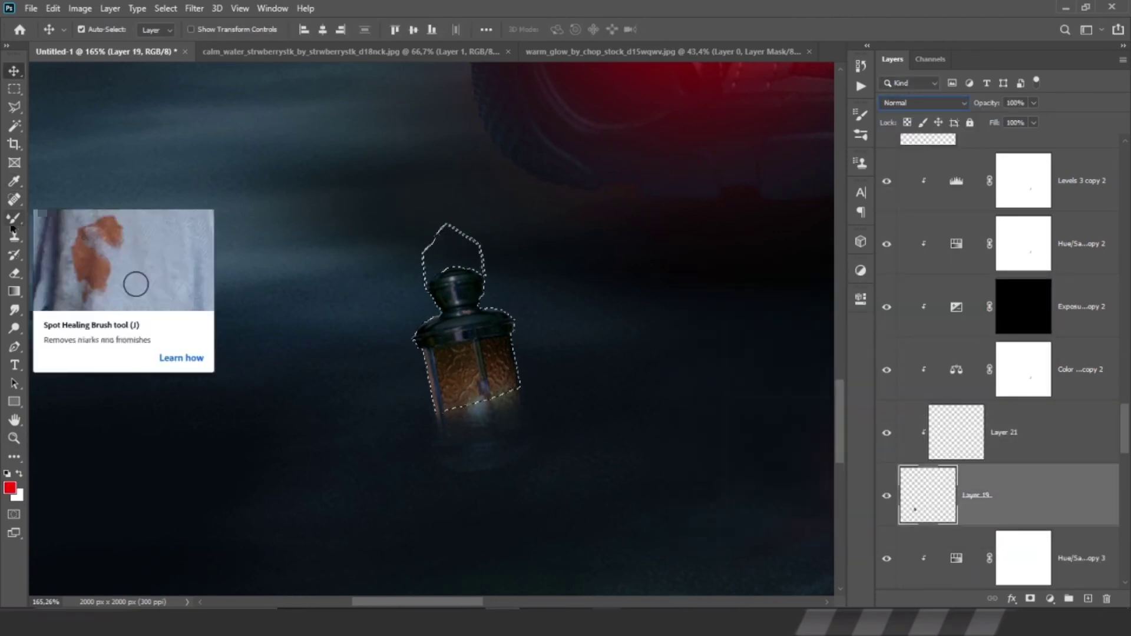
click(15, 218)
scroll(40, 213, up, 5)
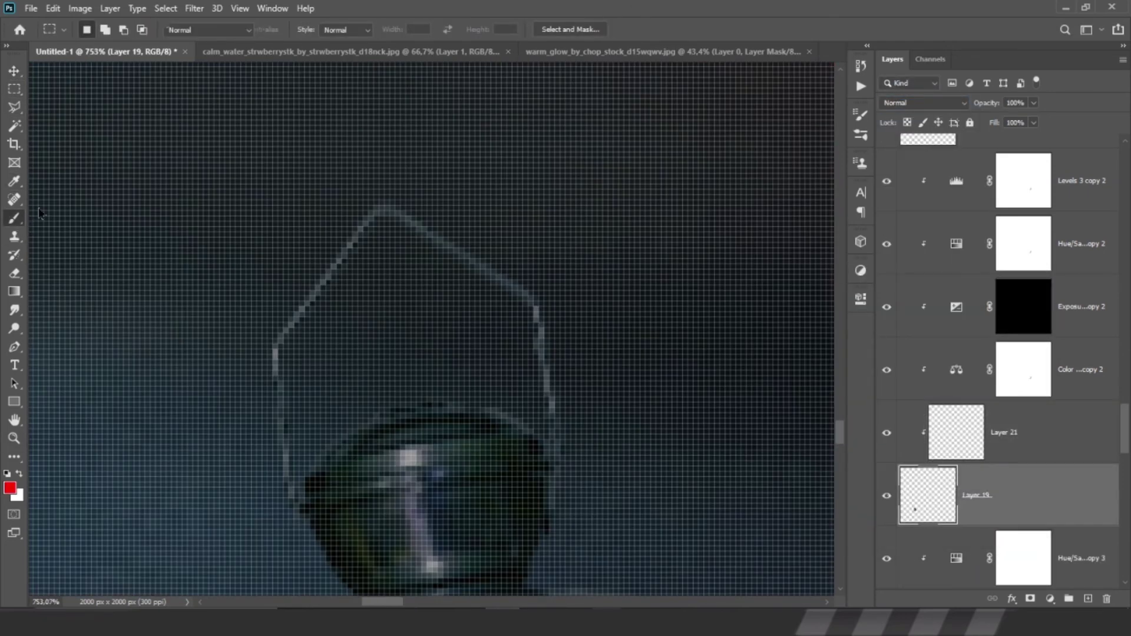
click(955, 431)
scroll(561, 190, down, 5)
scroll(579, 283, down, 3)
scroll(513, 255, down, 3)
drag(513, 256, 505, 205)
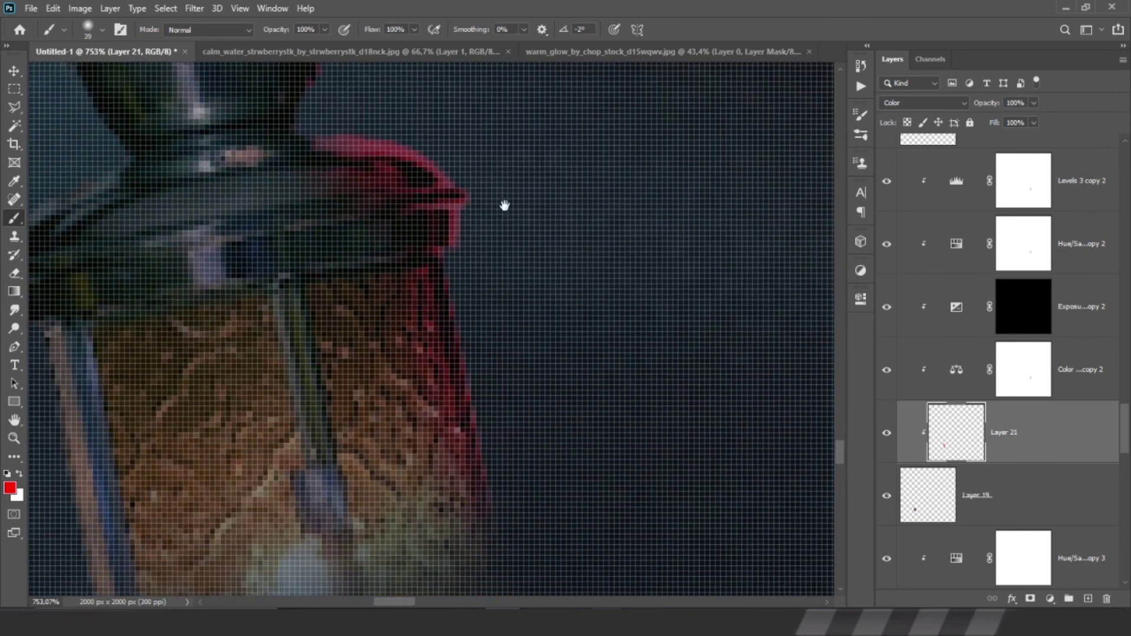
scroll(505, 205, up, 4)
scroll(505, 205, left, 4)
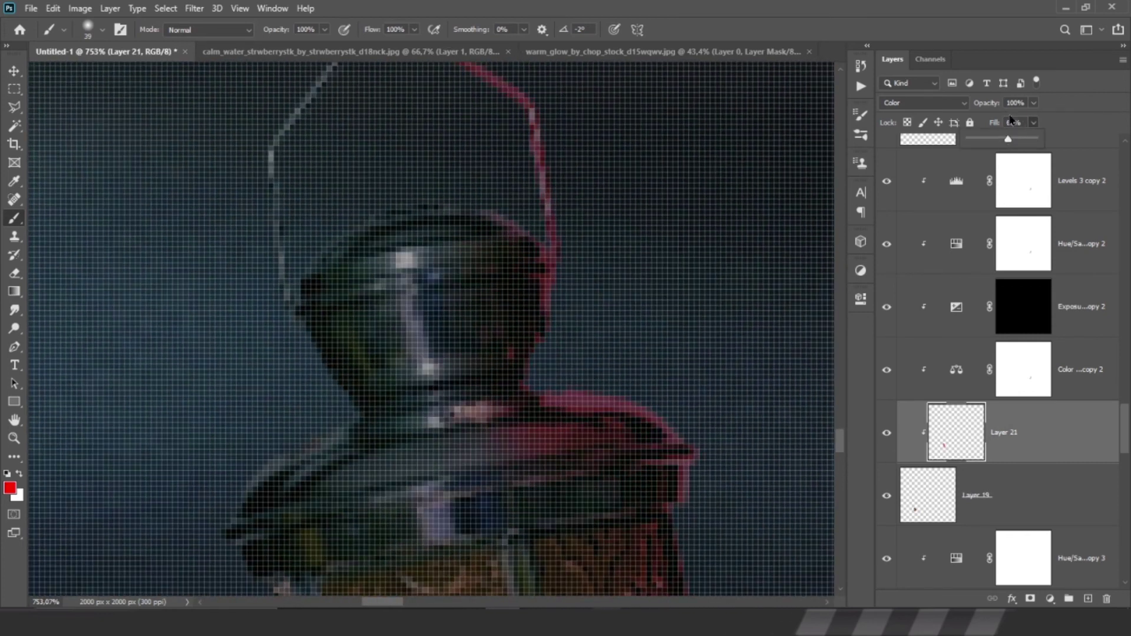
- Add clipped Layer 22 below Layer 21 and paint a yellow glow set to Lighter Color
key(ctrl+0)
scroll(448, 283, up, 5)
click(1088, 599)
key(v)
drag(1037, 307, 1042, 401)
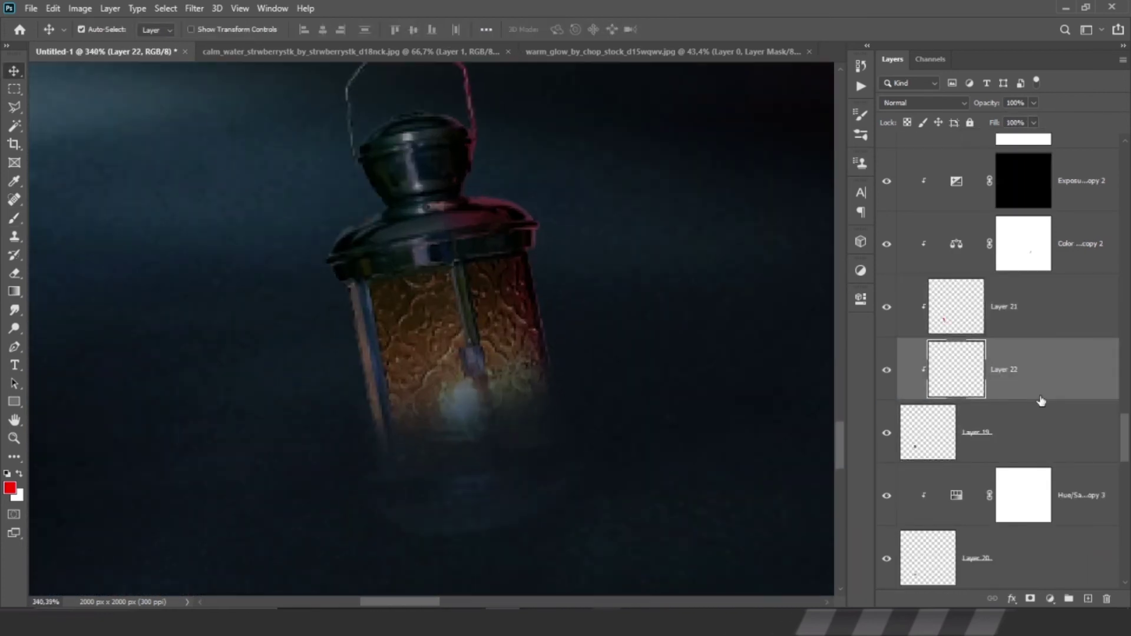
click(9, 488)
click(976, 303)
key(b)
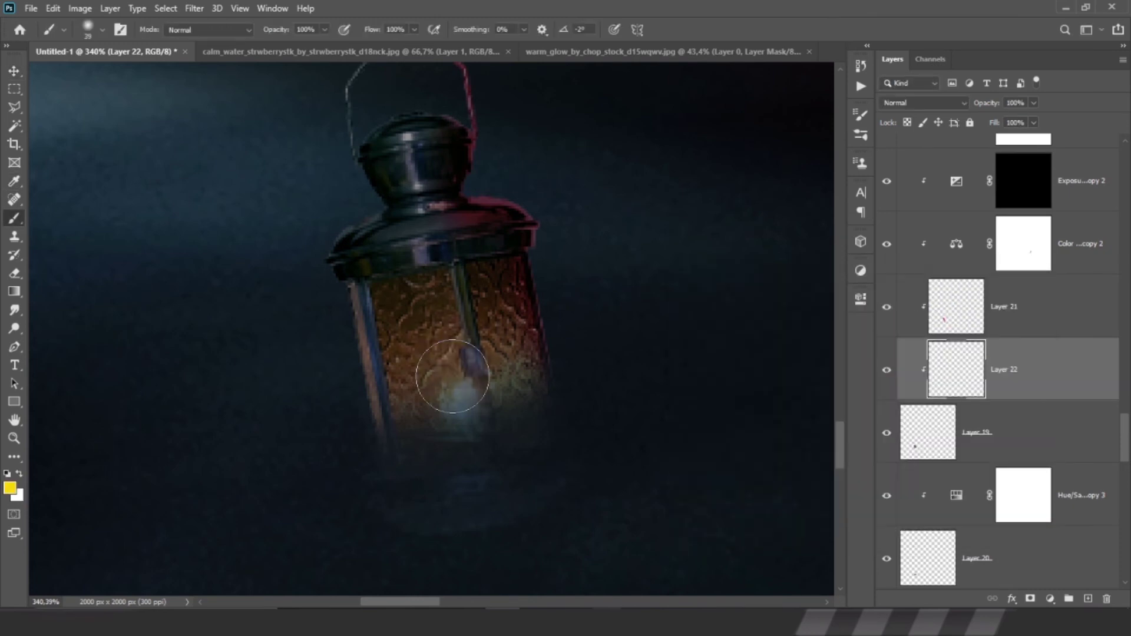
click(473, 399)
scroll(1001, 354, down, 5)
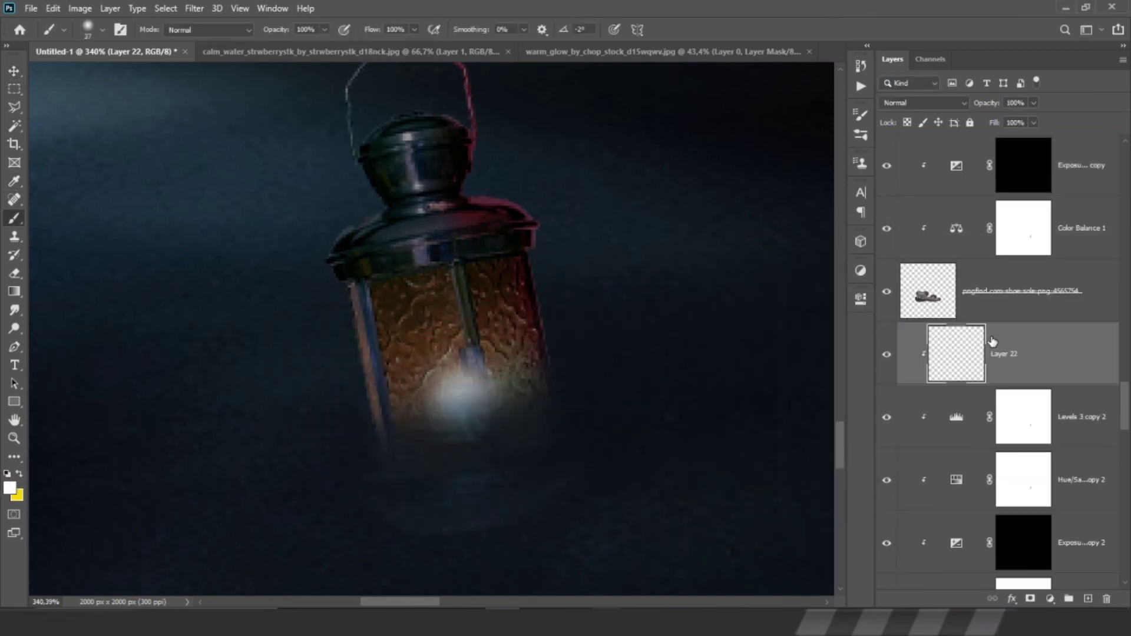
click(922, 103)
click(930, 255)
- Paint a yellow flame glow on Layer 23 in Overlay and a larger one on Layer 24 in Screen
key(ctrl+shift+alt+n)
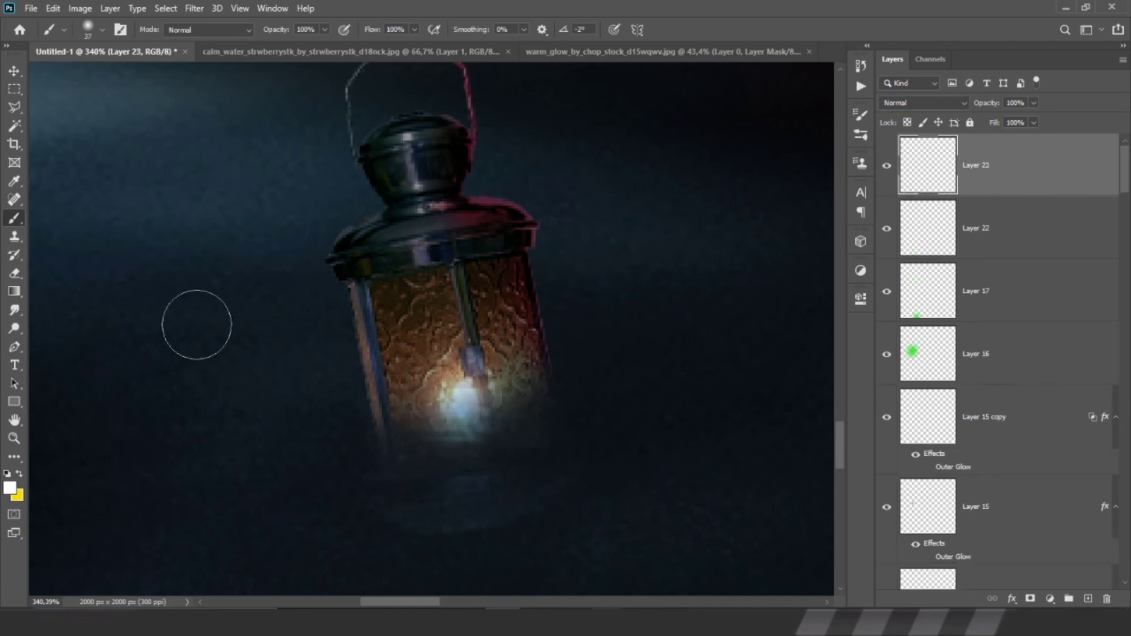
click(456, 389)
click(922, 103)
click(896, 284)
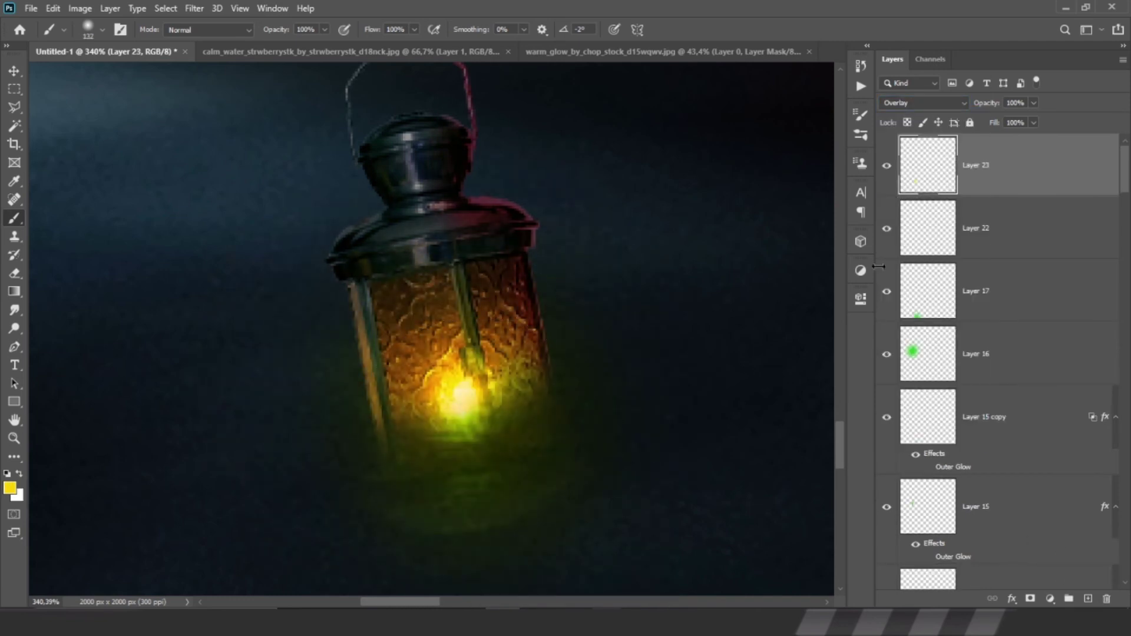
key(ctrl+shift+alt+n)
key(bracketright)
click(436, 377)
click(922, 102)
click(908, 227)
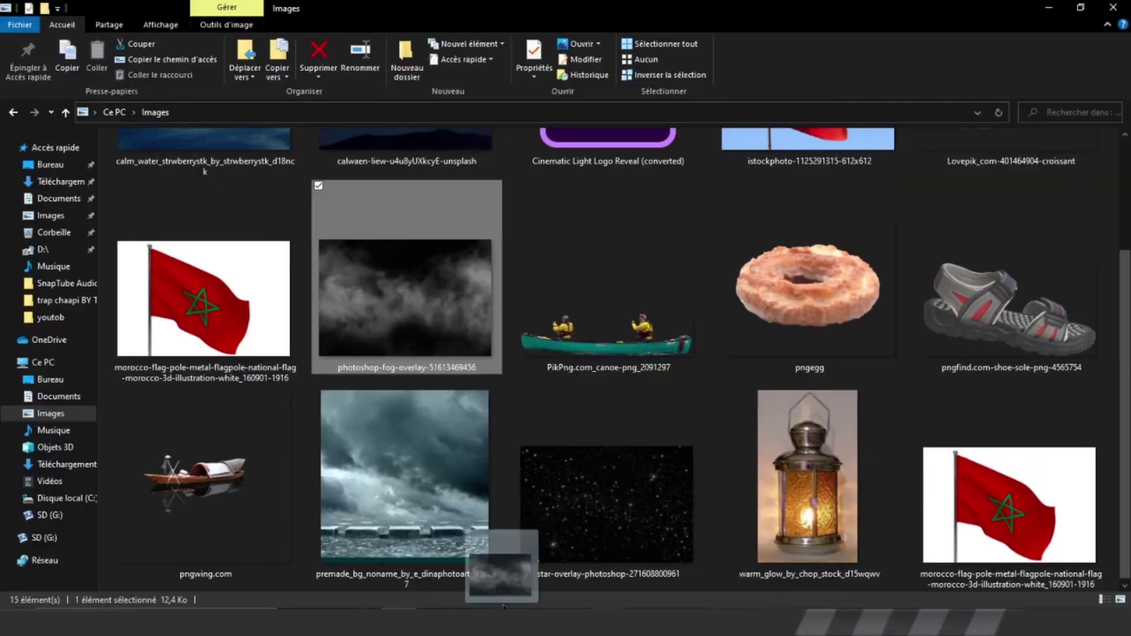
- Place the fog image, move it down the layer stack, and set it to Screen
drag(504, 607, 430, 331)
key(Return)
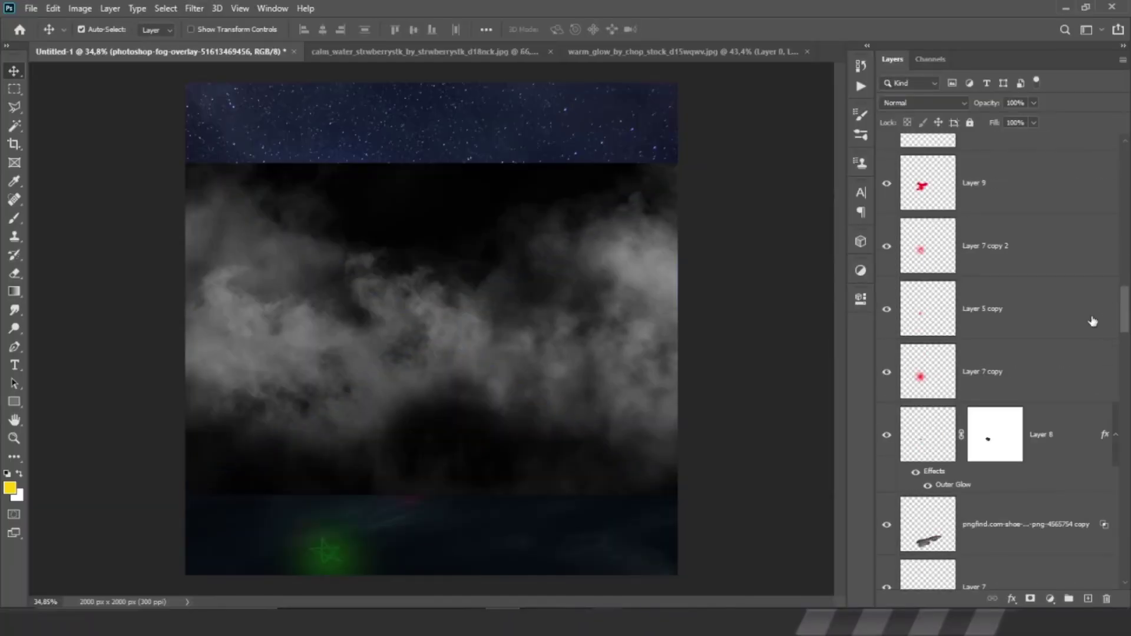
mouse_move(972, 180)
mouse_down()
mouse_move(1009, 597)
mouse_move(1002, 370)
mouse_up()
click(922, 102)
click(897, 224)
- Mask the fog, paint it back around the sandals, set Fill 45% and Saturation -86
alt+click(1031, 598)
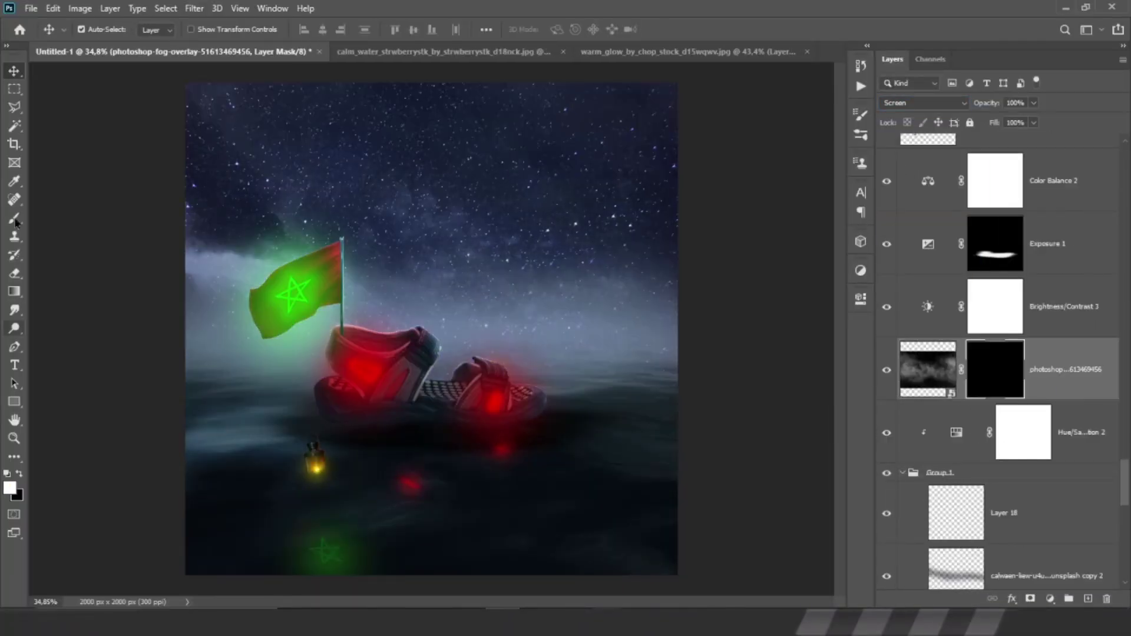
mouse_move(362, 278)
mouse_down()
mouse_move(652, 366)
mouse_move(240, 330)
mouse_up()
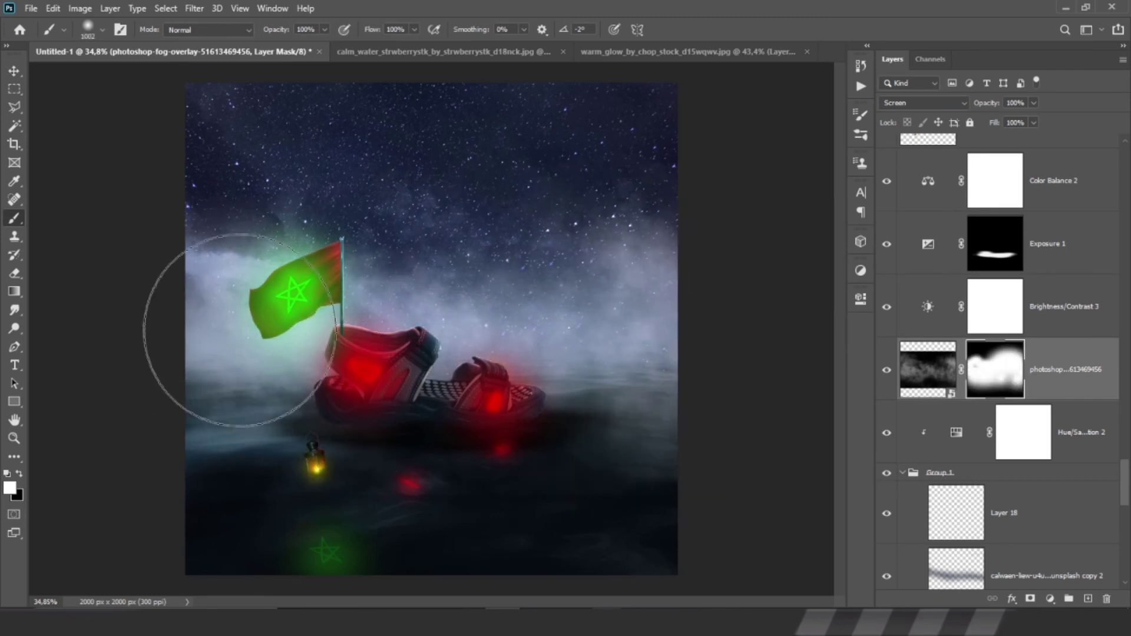
drag(1034, 122, 1000, 149)
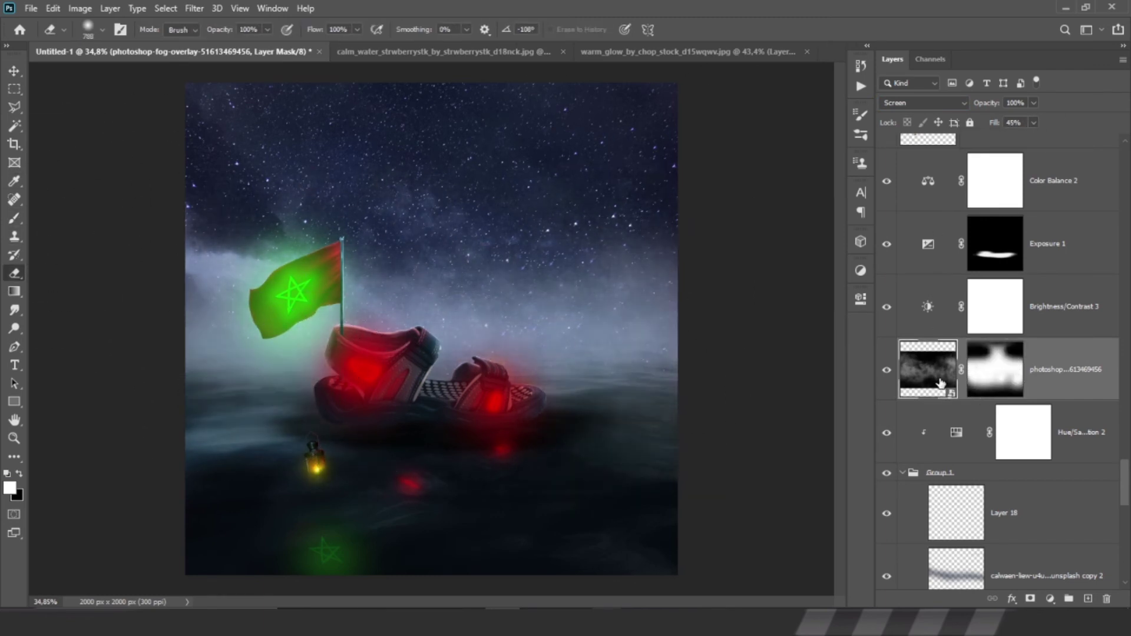
click(109, 9)
click(260, 119)
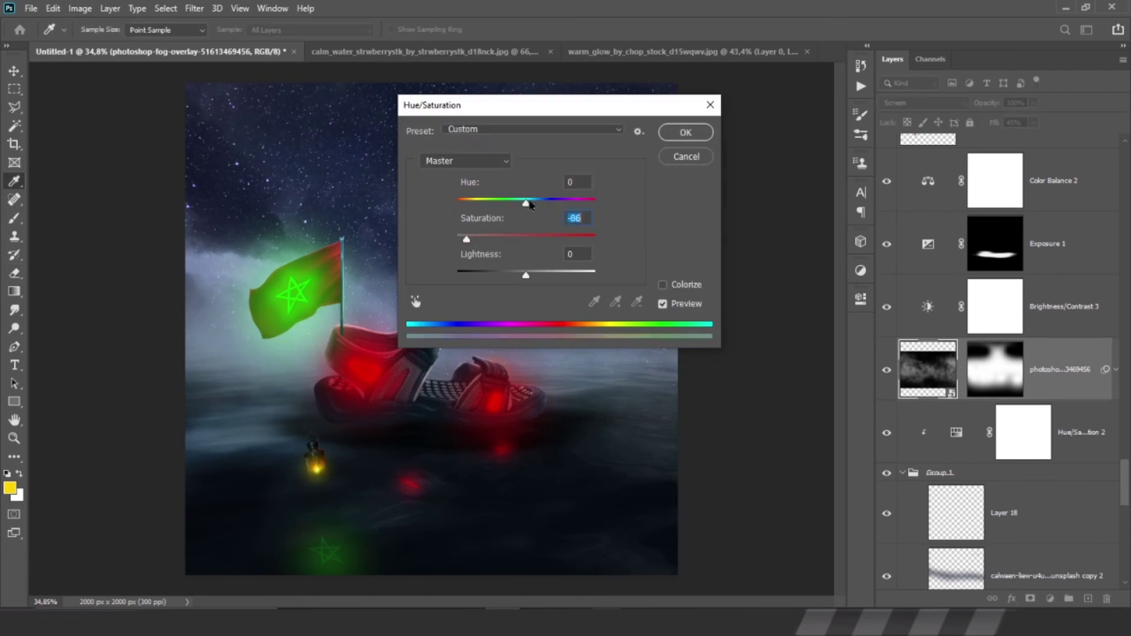
click(672, 132)
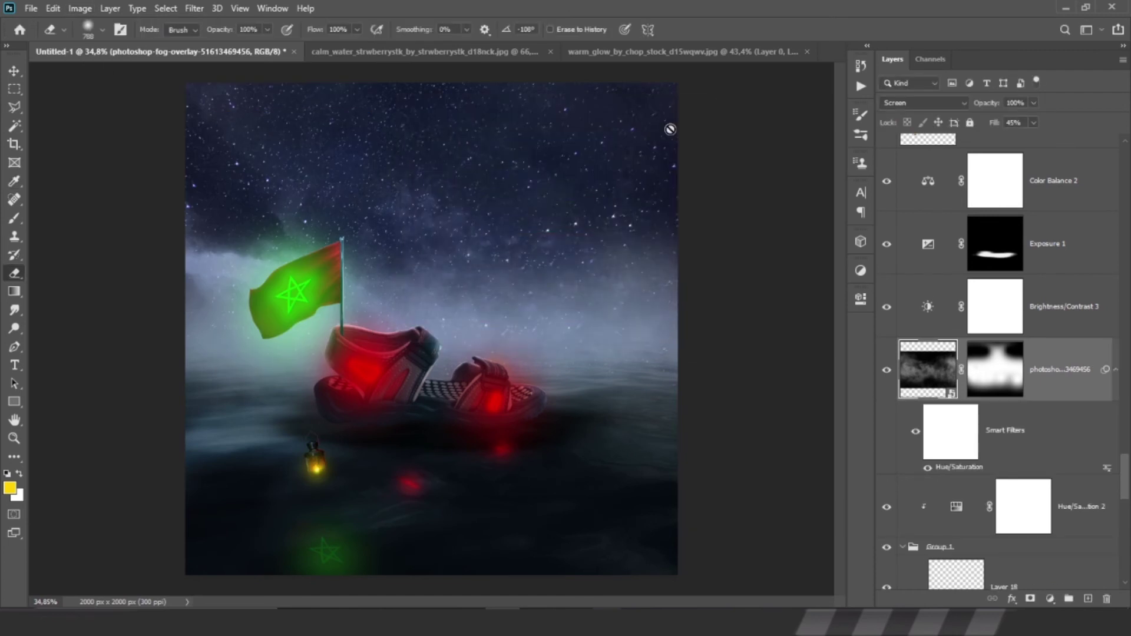
- Switch to the Move tool and scroll up the Layers panel for the star overlay
key(v)
scroll(1002, 353, up, 5)
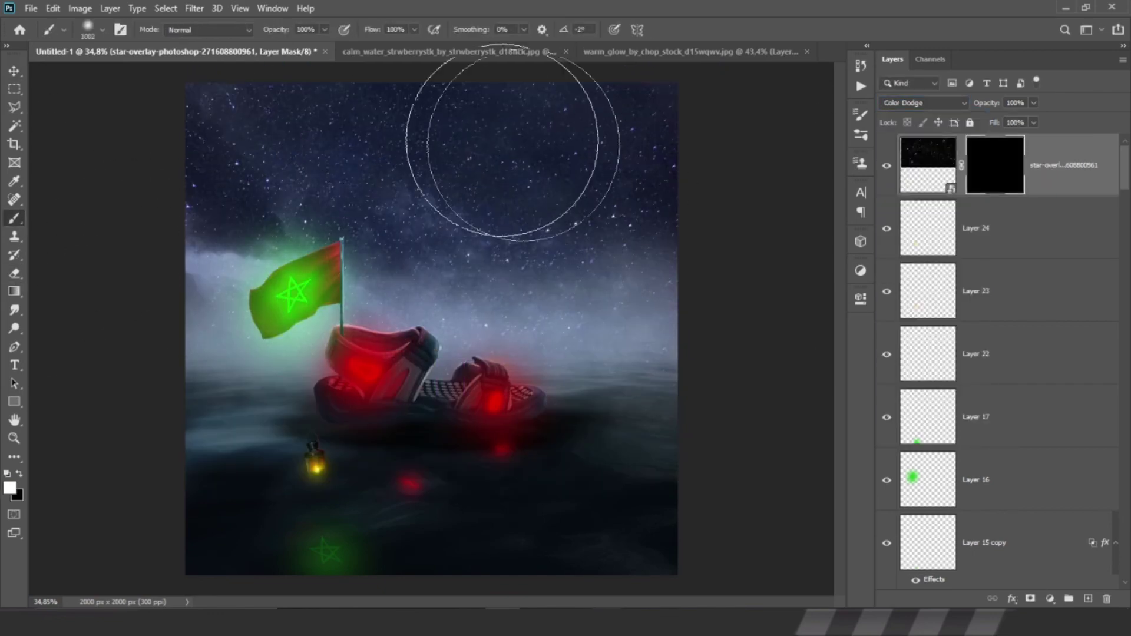
- Select Layer 17, then tweak Layer 14's Outer Glow opacity, spread and size and confirm
scroll(432, 354, down, 1)
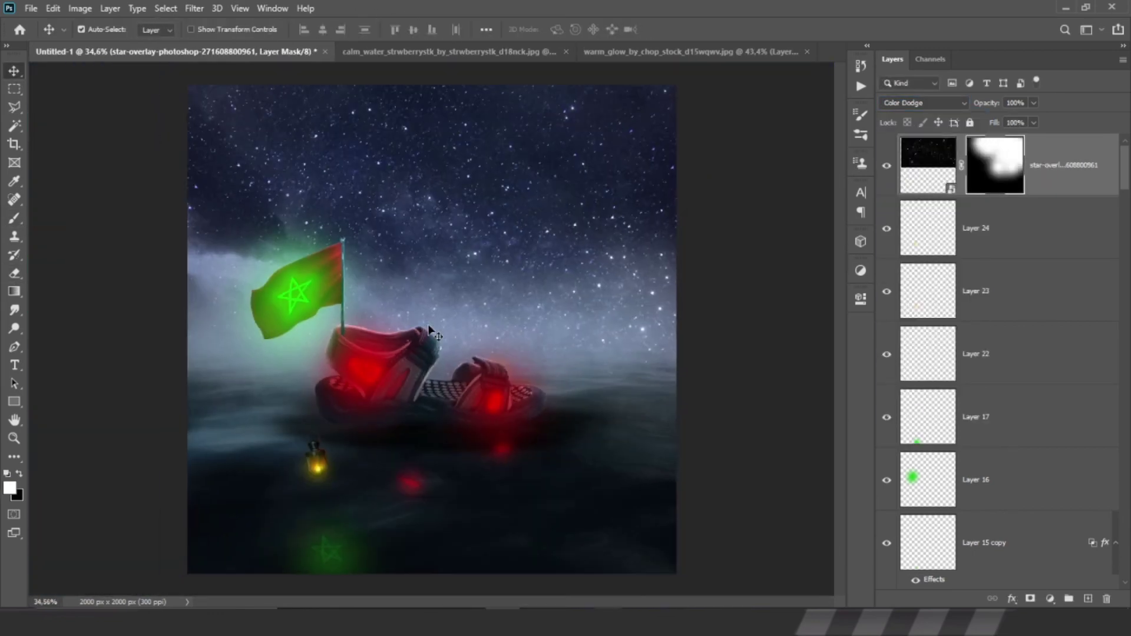
click(898, 426)
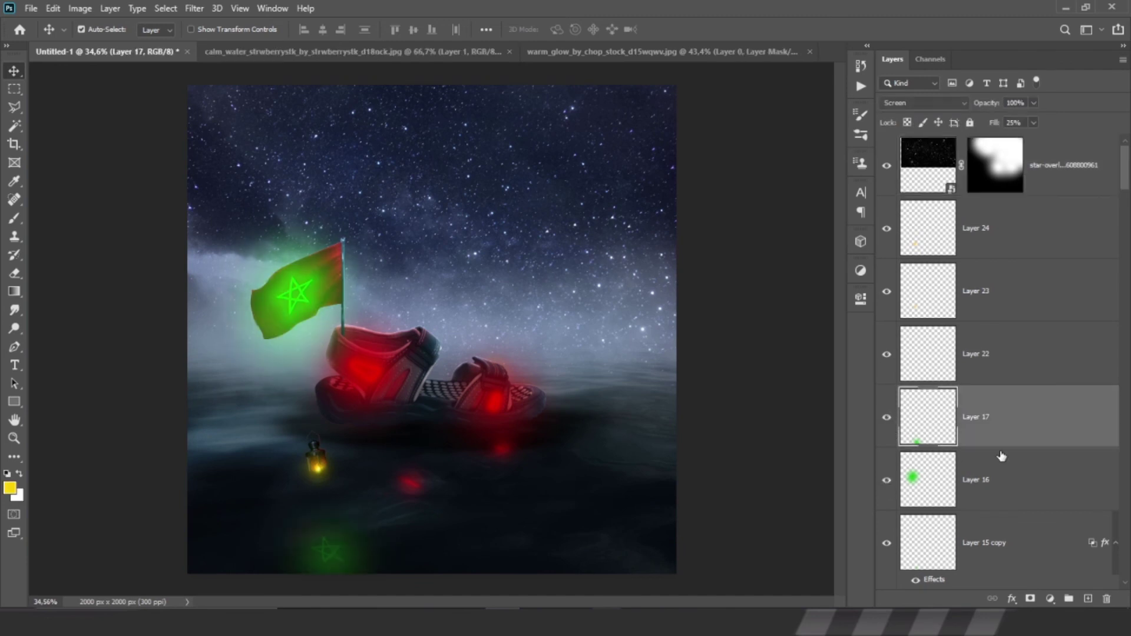
scroll(1002, 456, down, 2)
scroll(888, 510, down, 1)
double_click(996, 531)
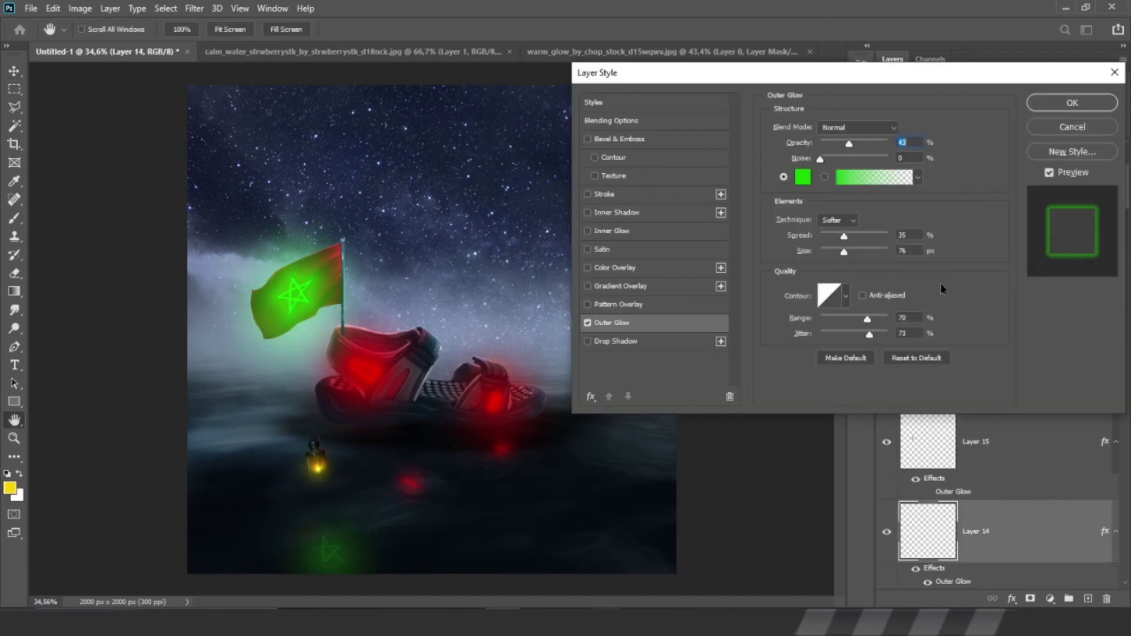
click(1084, 107)
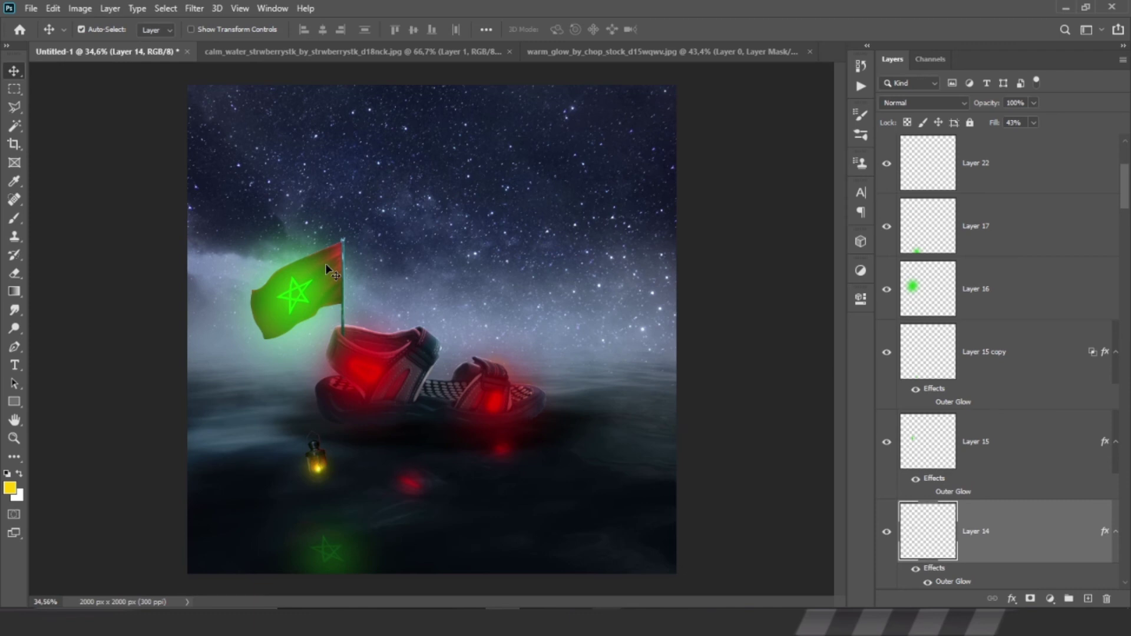
scroll(1002, 354, up, 3)
- Place the star overlay over the sky and set it to Screen blend
click(1037, 165)
drag(448, 302, 454, 205)
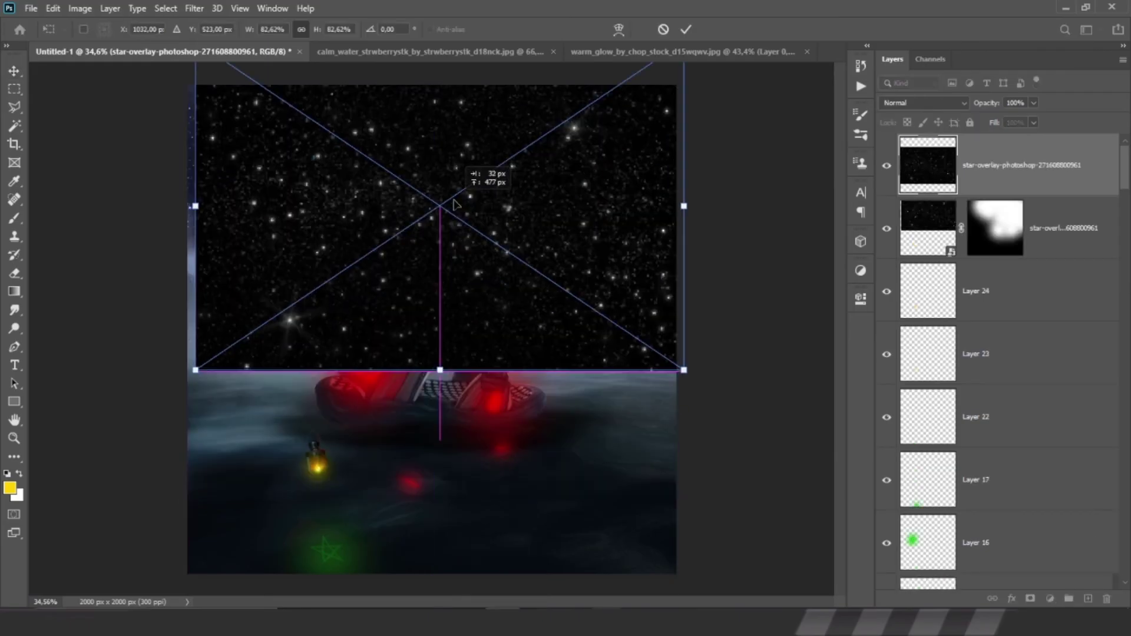
key(Return)
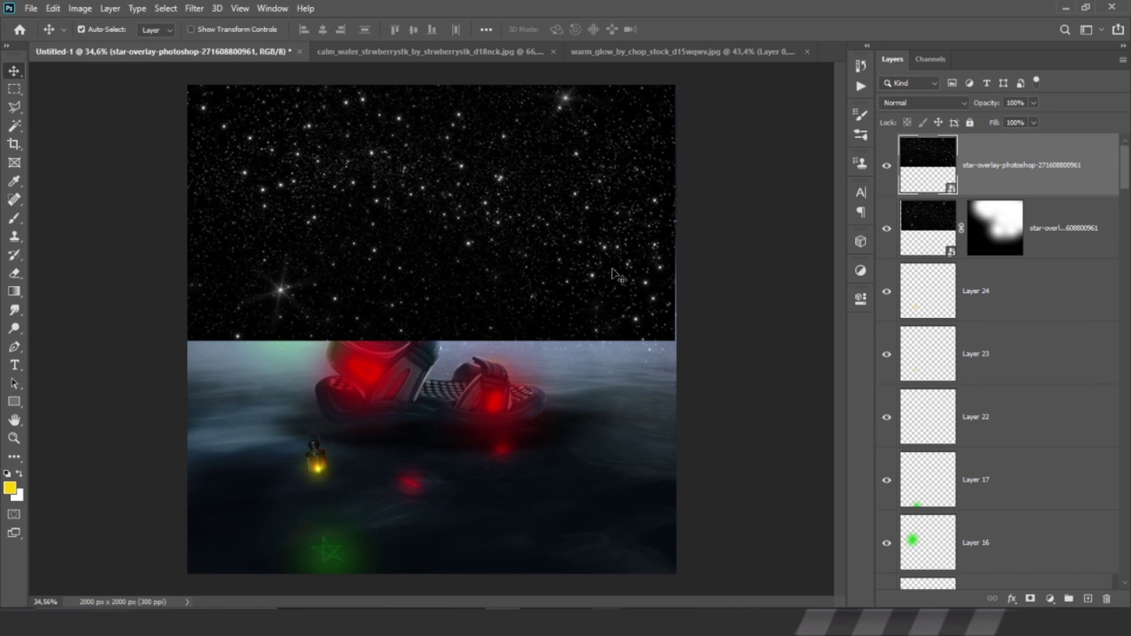
click(922, 102)
click(908, 221)
- Resize the screened stars to cover the upper sky, erase their bottom, and adjust with Curves
key(ctrl+t)
drag(430, 282, 431, 242)
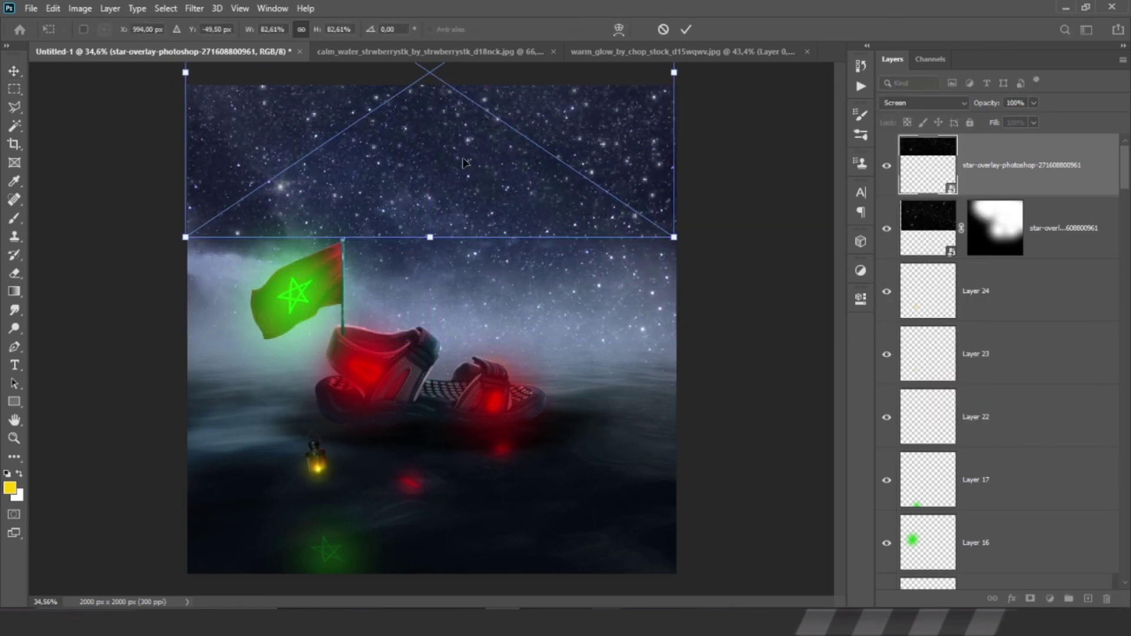
key(Return)
key(e)
click(78, 9)
click(253, 71)
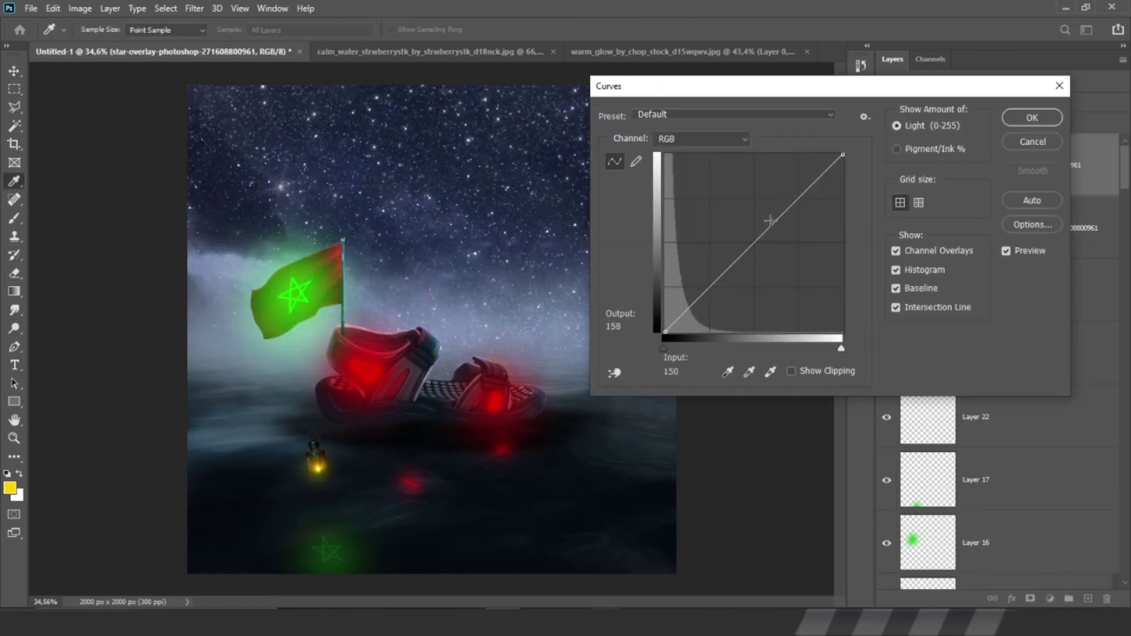
click(1007, 137)
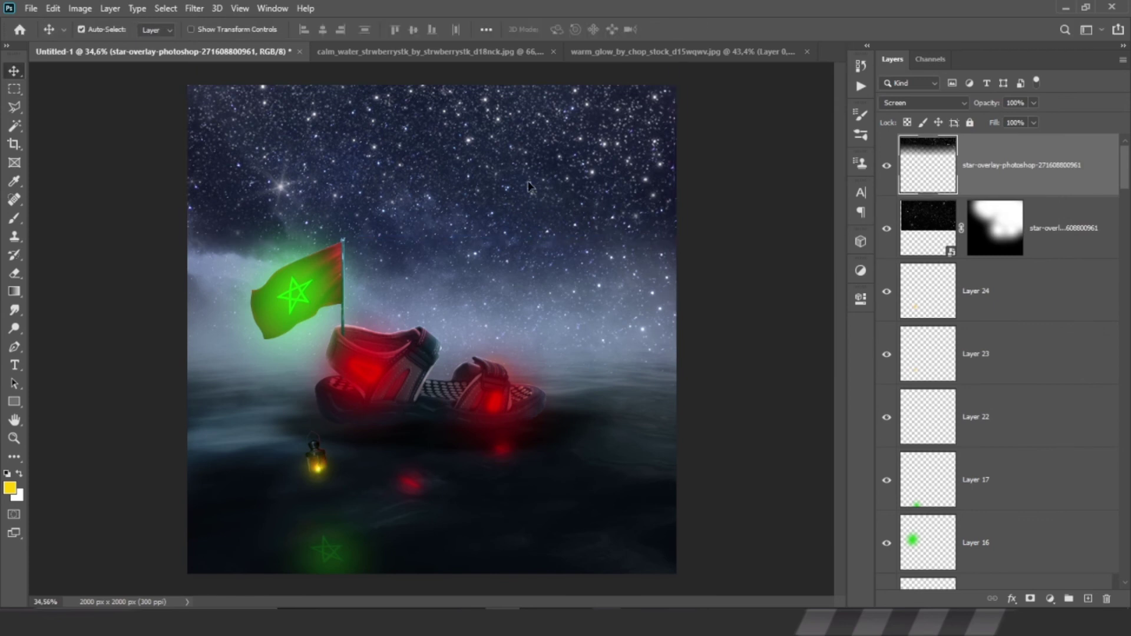
- Add a rotated, erased copy of the star layer, then bring the fog image over the lower scene
key(ctrl+j)
key(ctrl+t)
drag(529, 186, 521, 306)
key(Return)
key(e)
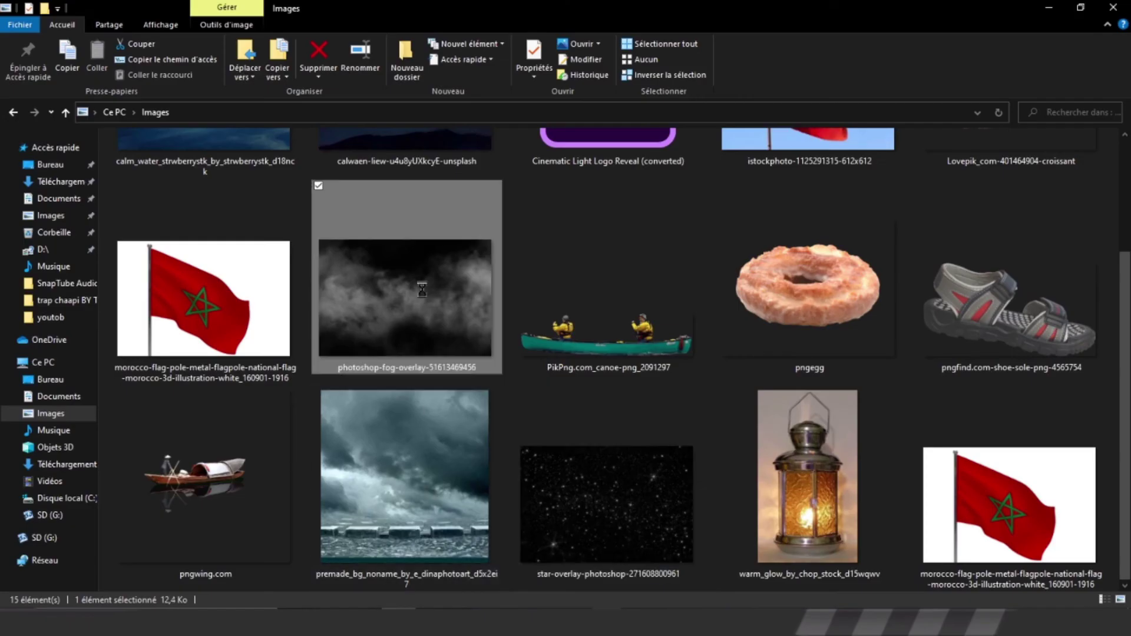
drag(392, 252, 434, 329)
drag(472, 376, 477, 541)
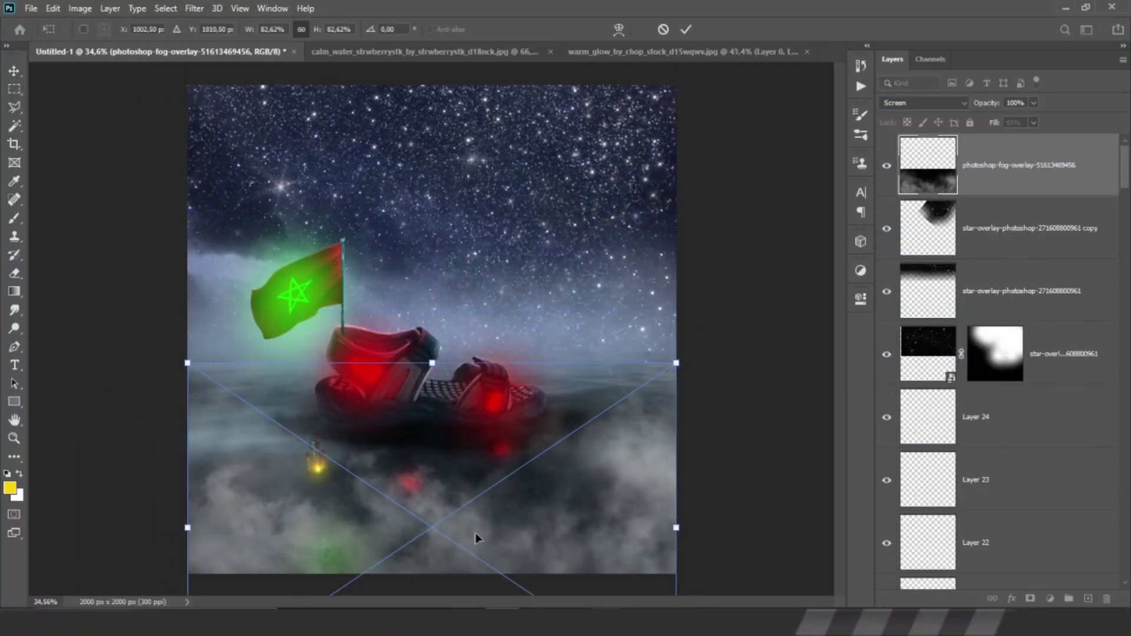
- Squash the fog vertically over the water and erase it from the right and lower-left
right_click(476, 533)
right_click(442, 410)
click(457, 239)
drag(436, 389, 442, 412)
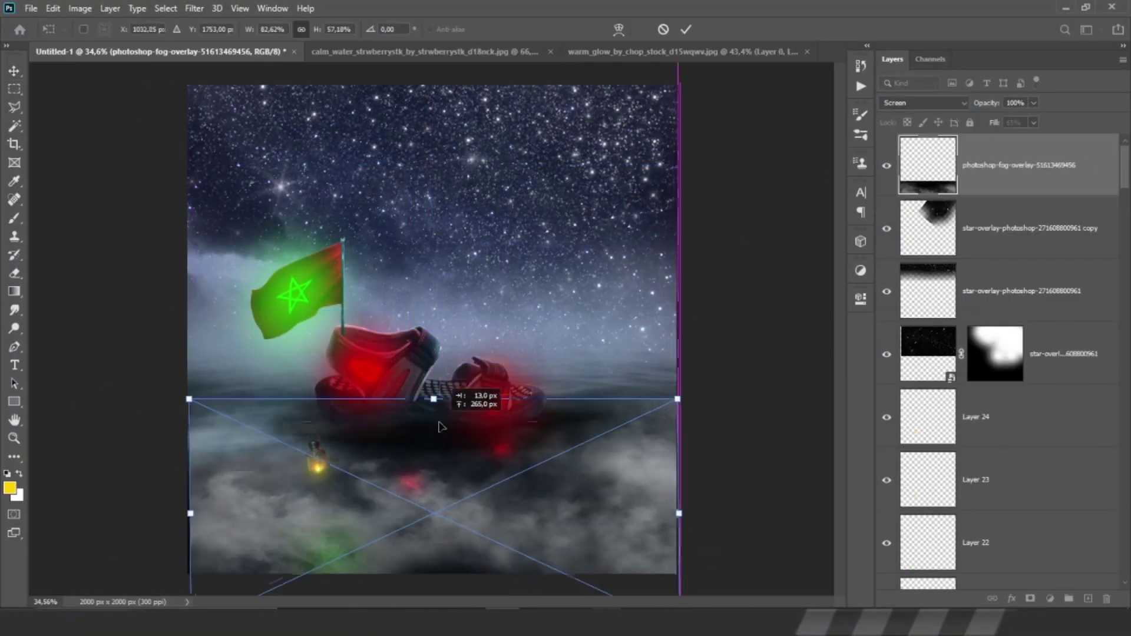
key(Return)
drag(457, 281, 103, 264)
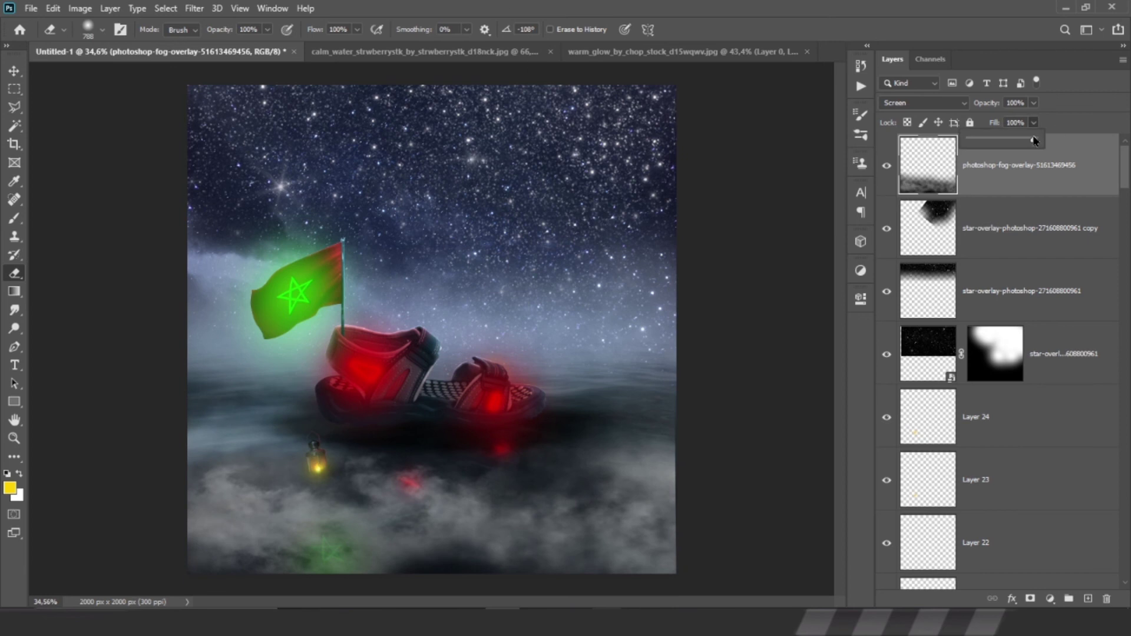
key(ctrl+minus)
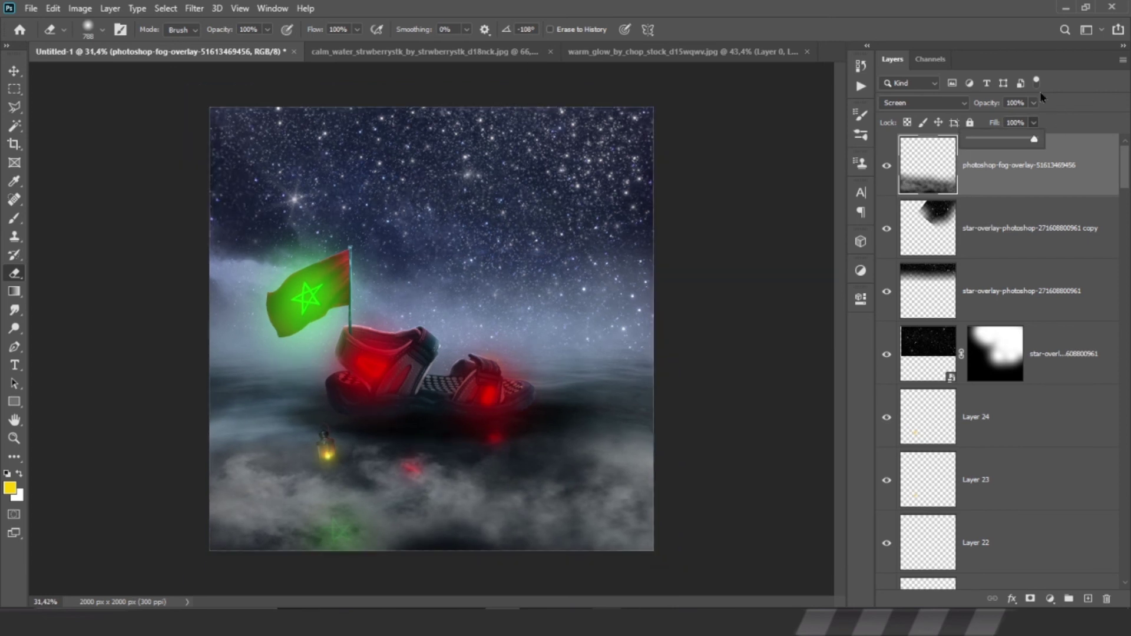
key(ctrl+t)
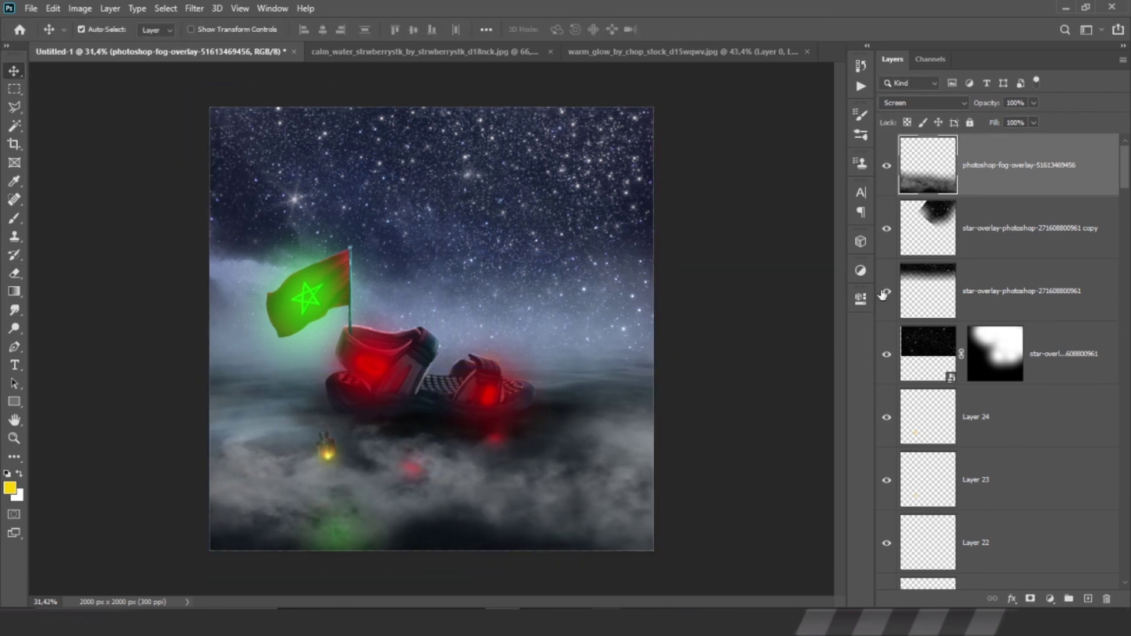
- Clip a Levels adjustment to the fog with midtones 0.77 and lowered output white
click(861, 271)
click(756, 301)
click(740, 535)
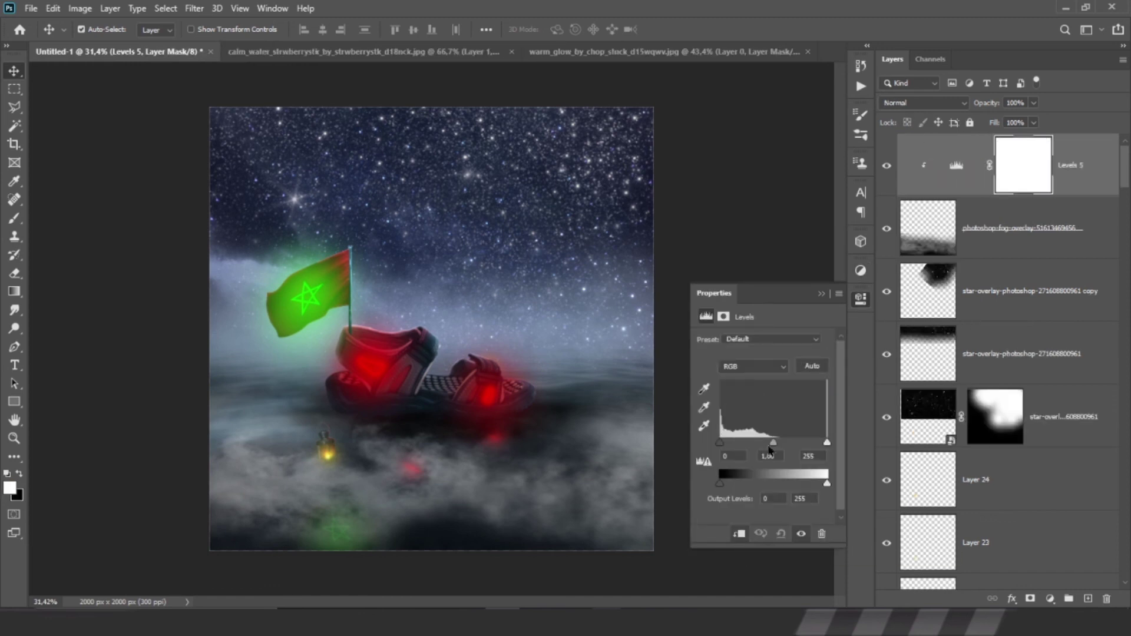
drag(773, 442, 782, 443)
drag(828, 483, 817, 484)
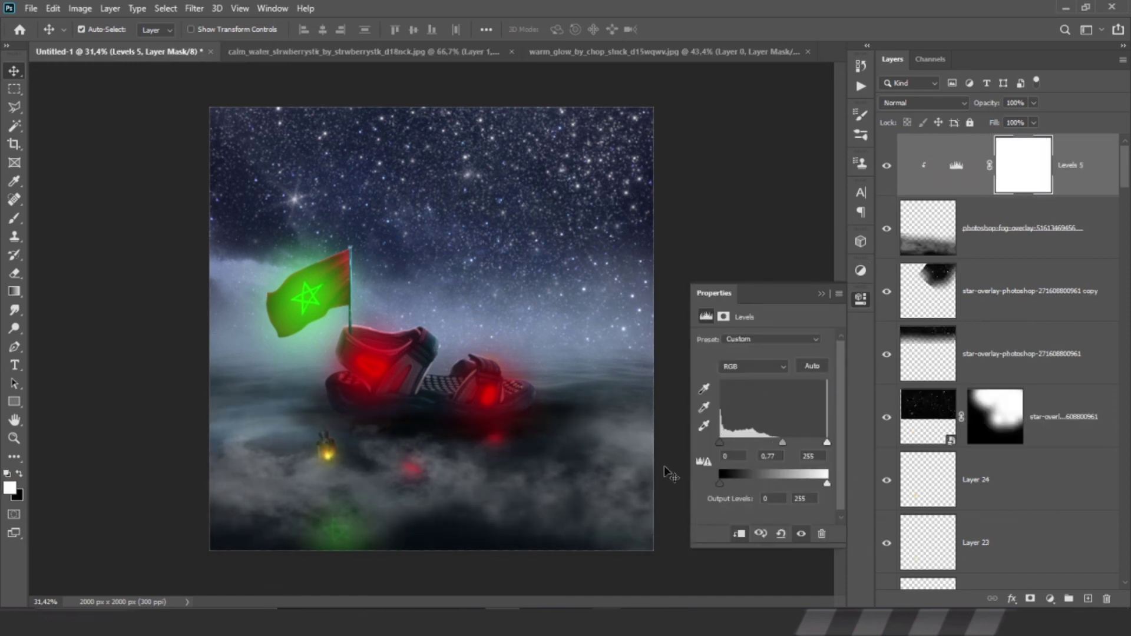
- Add a Curves adjustment and move Curves 1 and Levels 5 below the star overlays
click(893, 297)
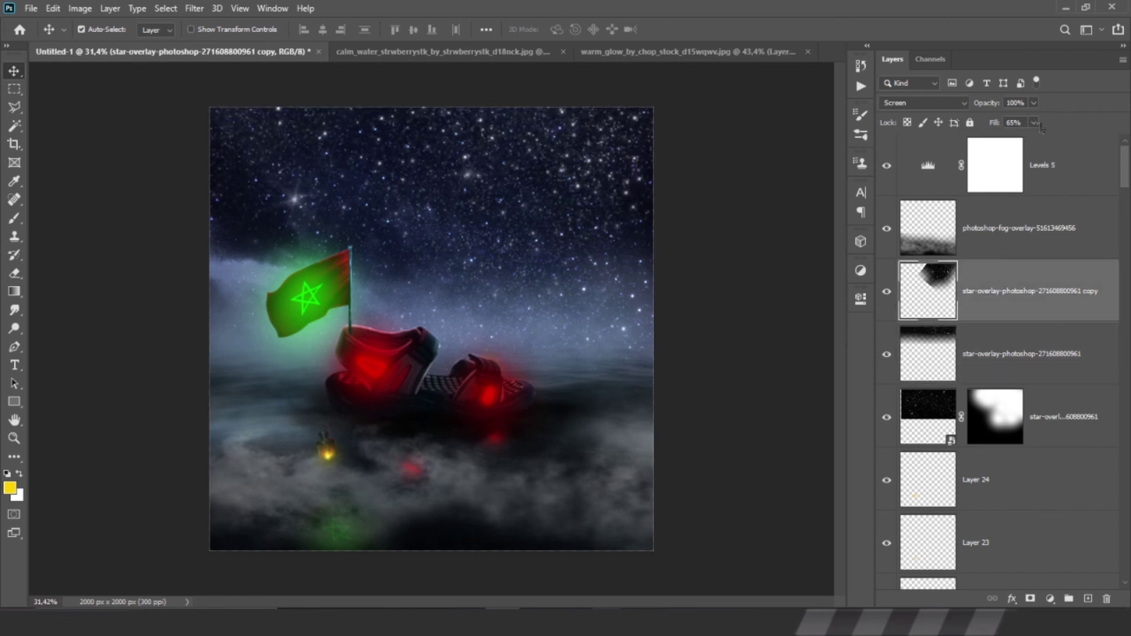
click(1049, 177)
click(861, 271)
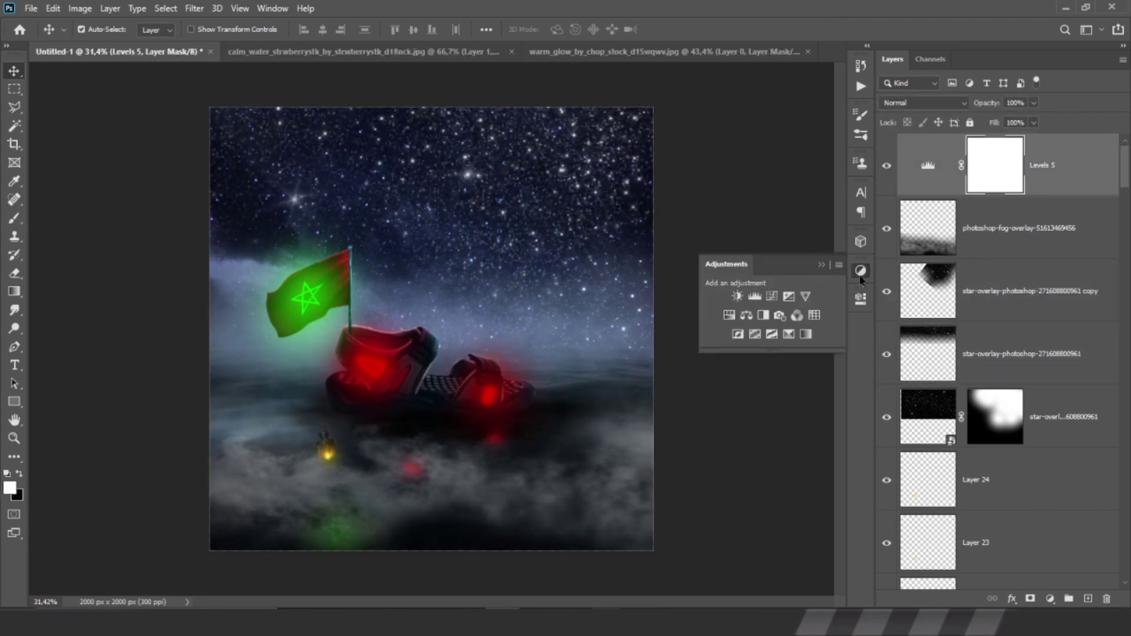
click(772, 296)
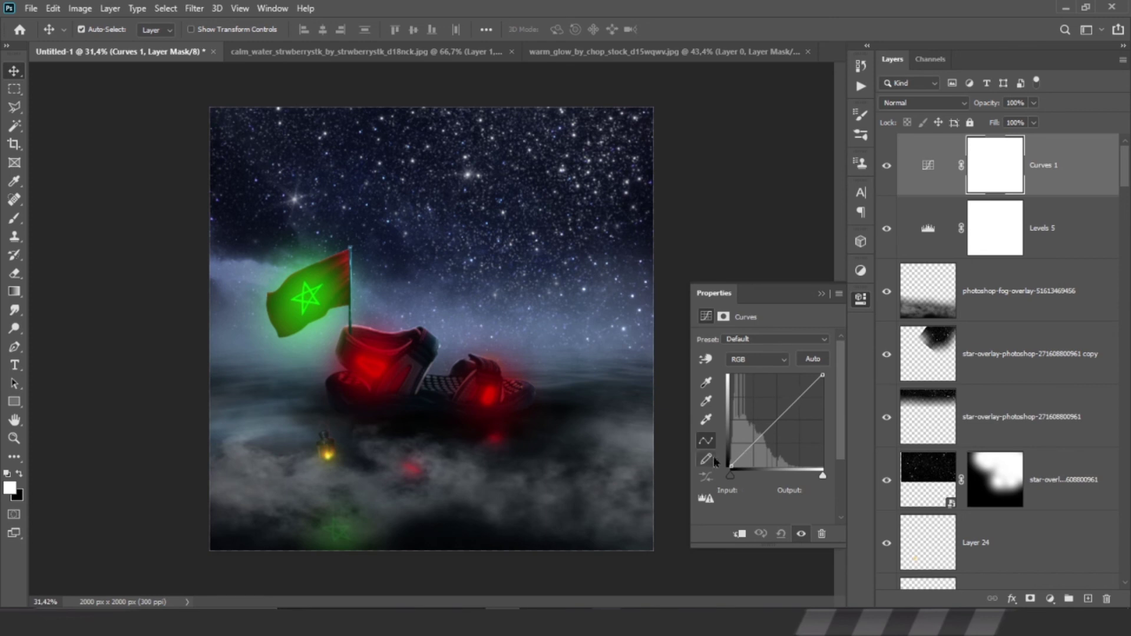
drag(807, 393, 810, 407)
drag(995, 165, 960, 441)
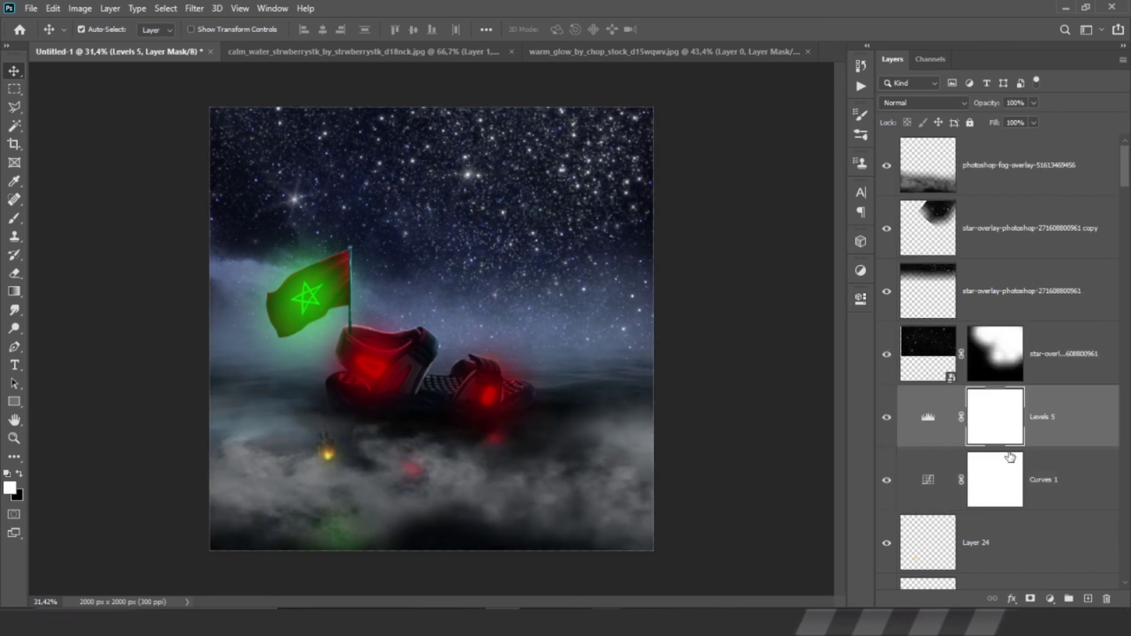
- Raise the Green curve for a teal tint and add a brightening point on the RGB curve
scroll(959, 441, up, 1)
double_click(928, 354)
key(alt+5)
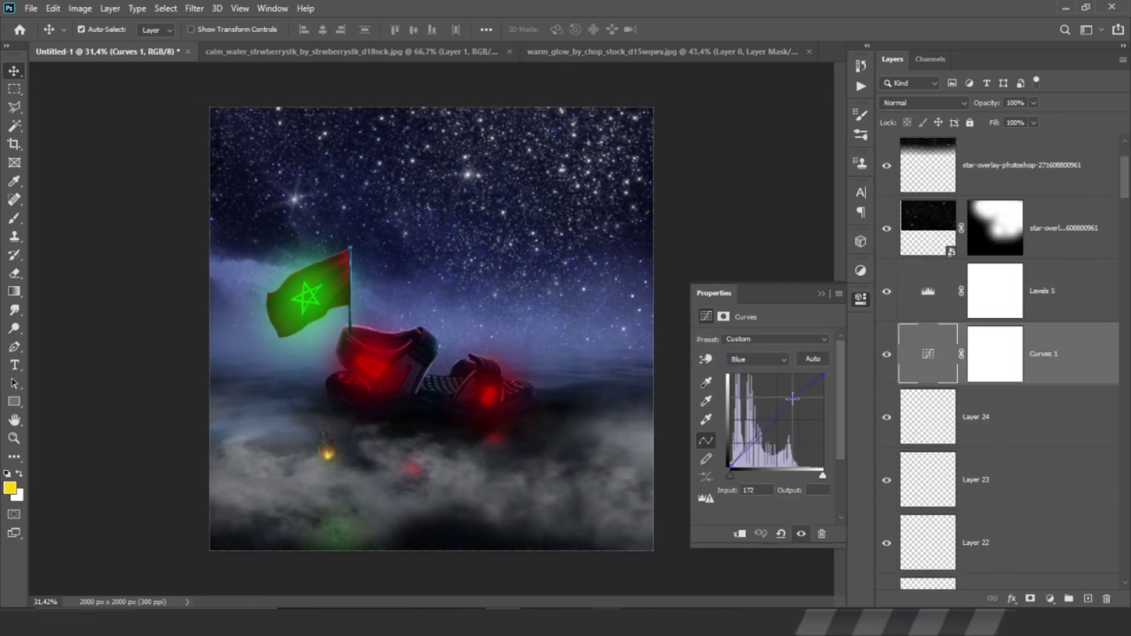
key(alt+4)
drag(791, 393, 781, 382)
click(757, 359)
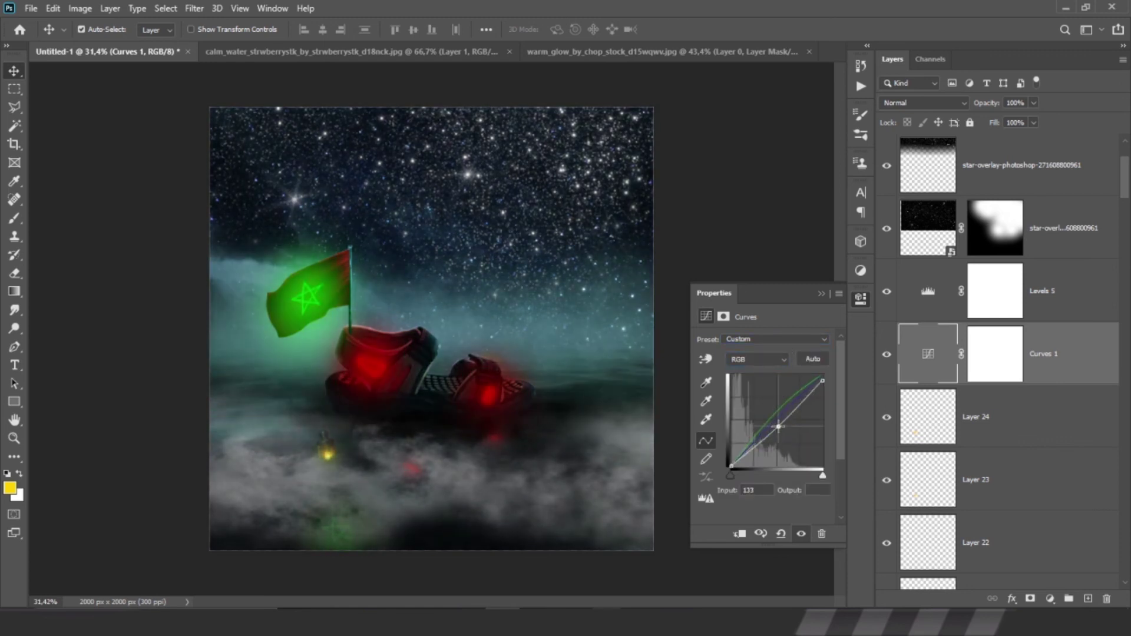
click(772, 423)
click(835, 293)
- Select the masked star-overlay layer
click(986, 237)
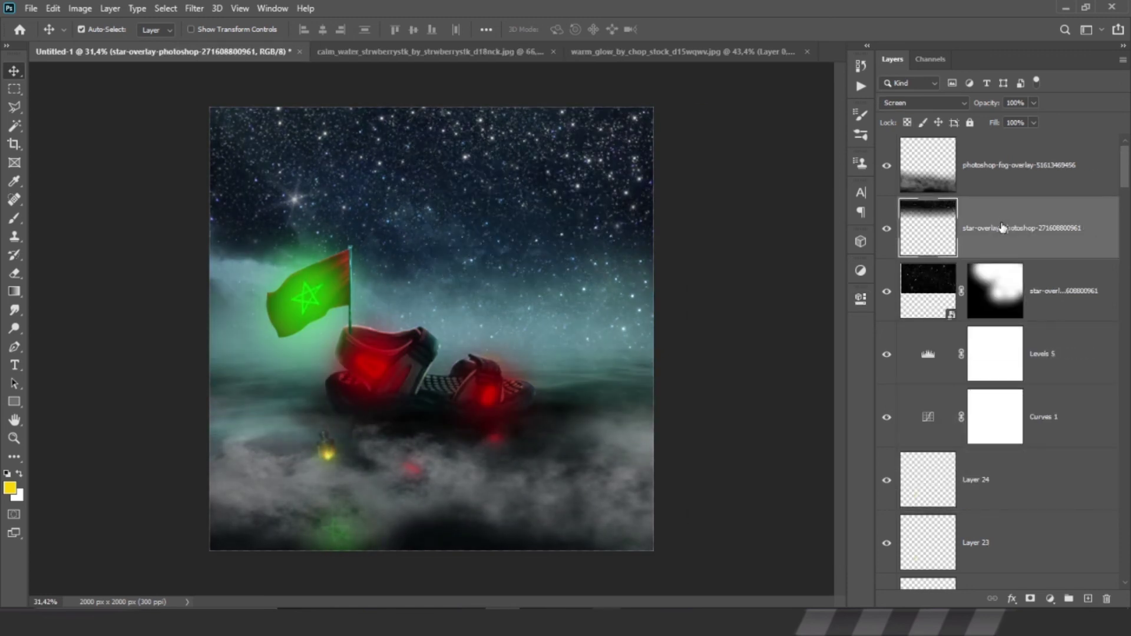